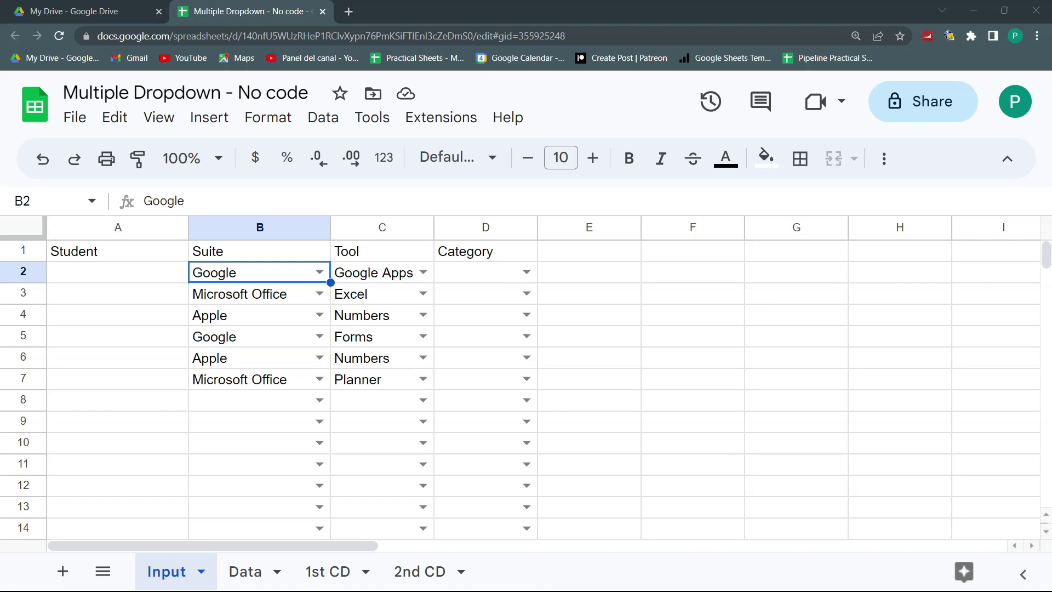
Fill row 8 with suite Apple, tool Numbers and category Pivot.
{"action": "left_click", "coordinate": [596, 409]}
{"action": "left_click", "coordinate": [320, 400]}
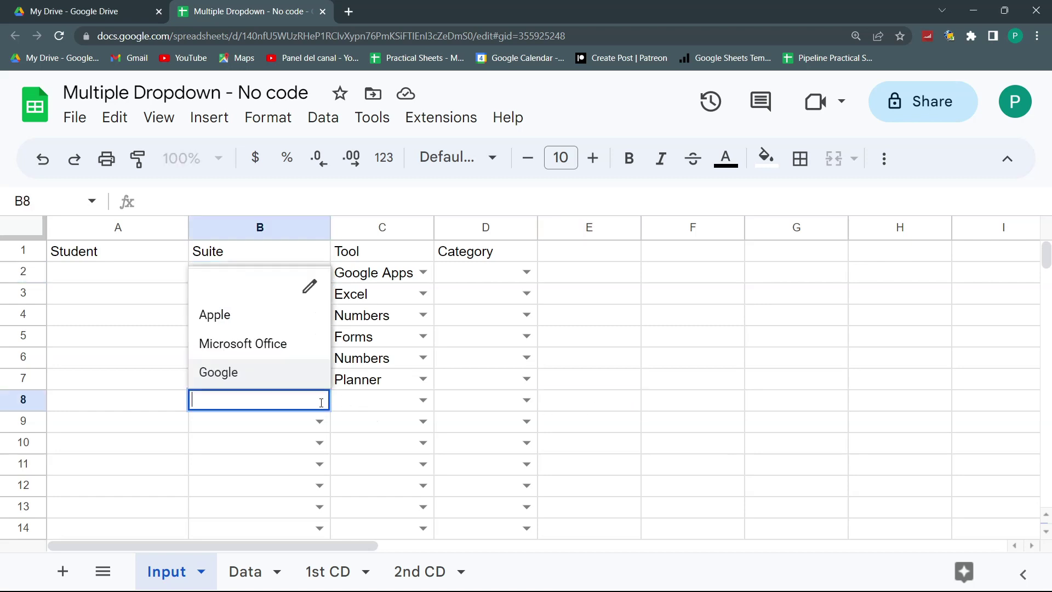
{"action": "left_click", "coordinate": [249, 319]}
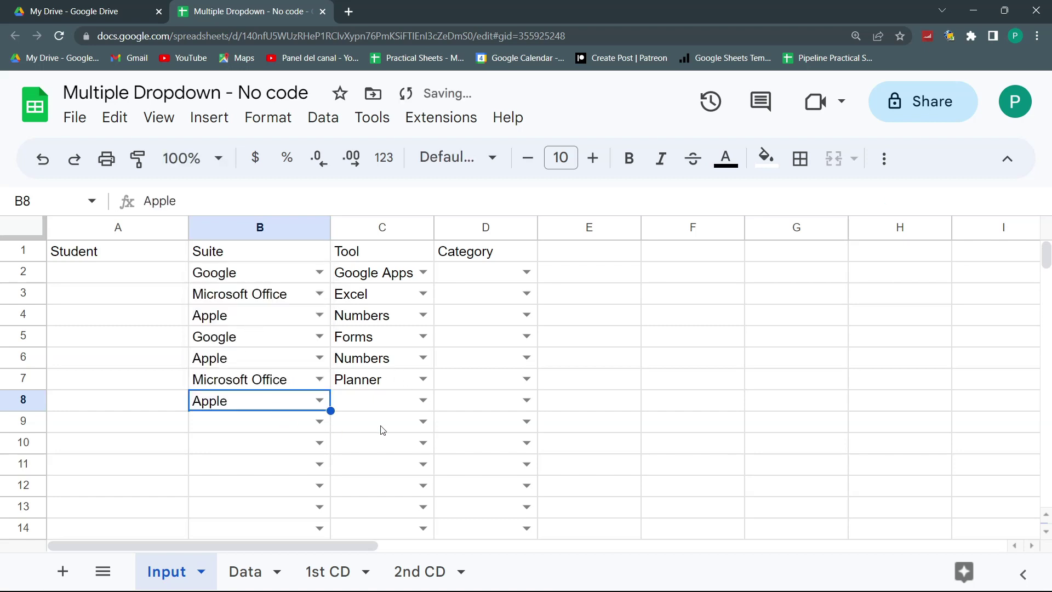
{"action": "left_click", "coordinate": [423, 400]}
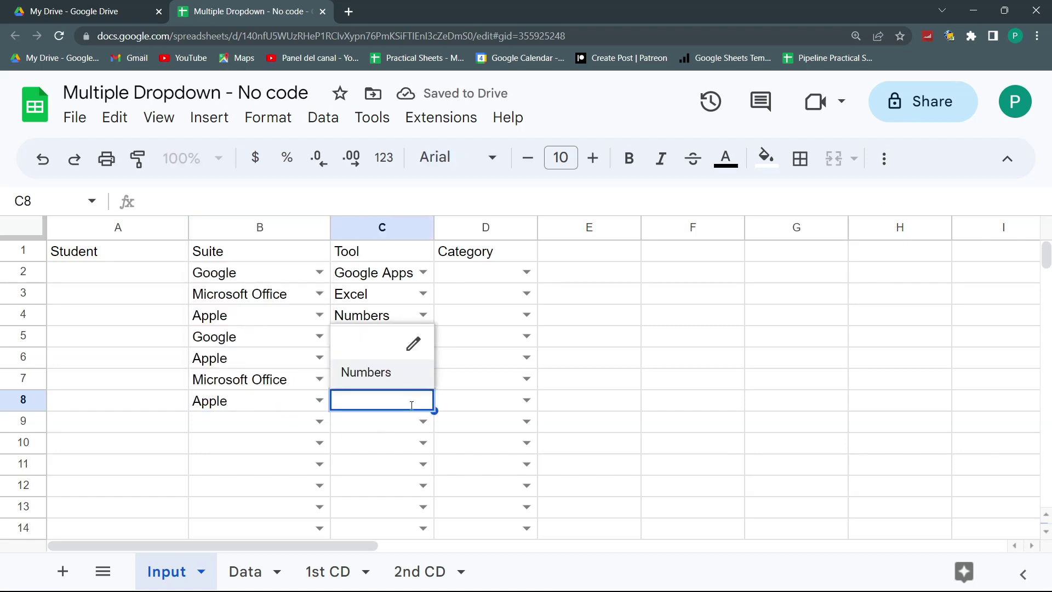
{"action": "left_click", "coordinate": [377, 374]}
{"action": "left_click", "coordinate": [528, 401]}
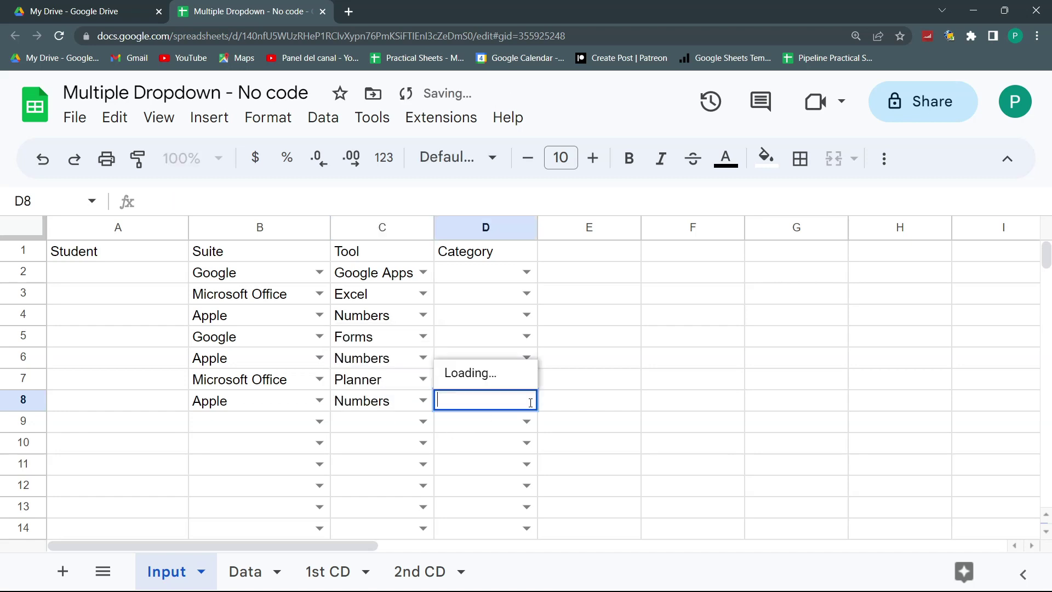
{"action": "left_click", "coordinate": [484, 377]}
Change row 8 to suite Google, tool Google Apps Script and category Simple Triggers.
{"action": "left_click", "coordinate": [318, 403]}
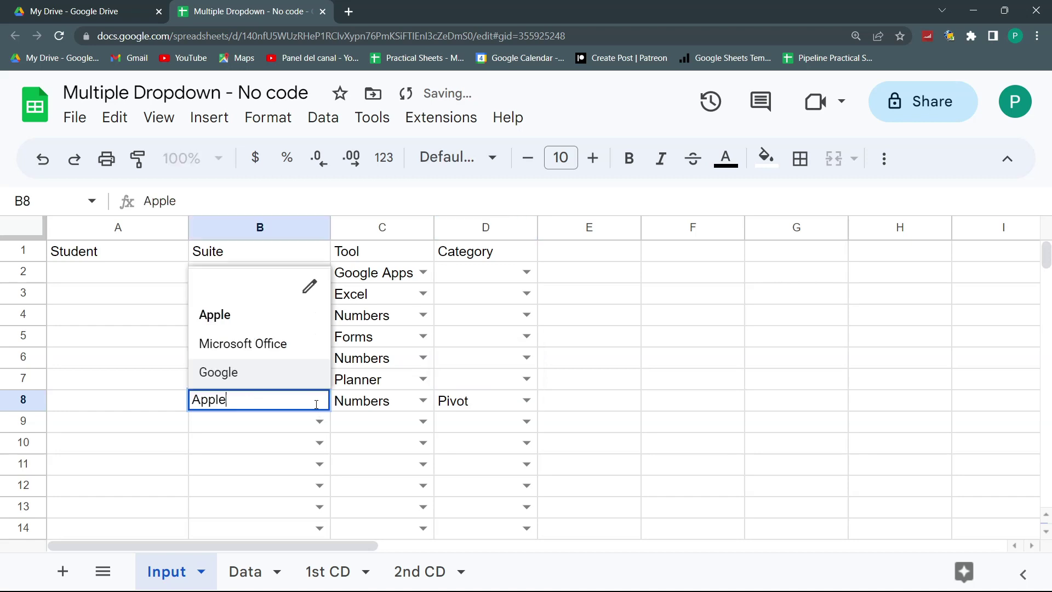
{"action": "left_click", "coordinate": [253, 372]}
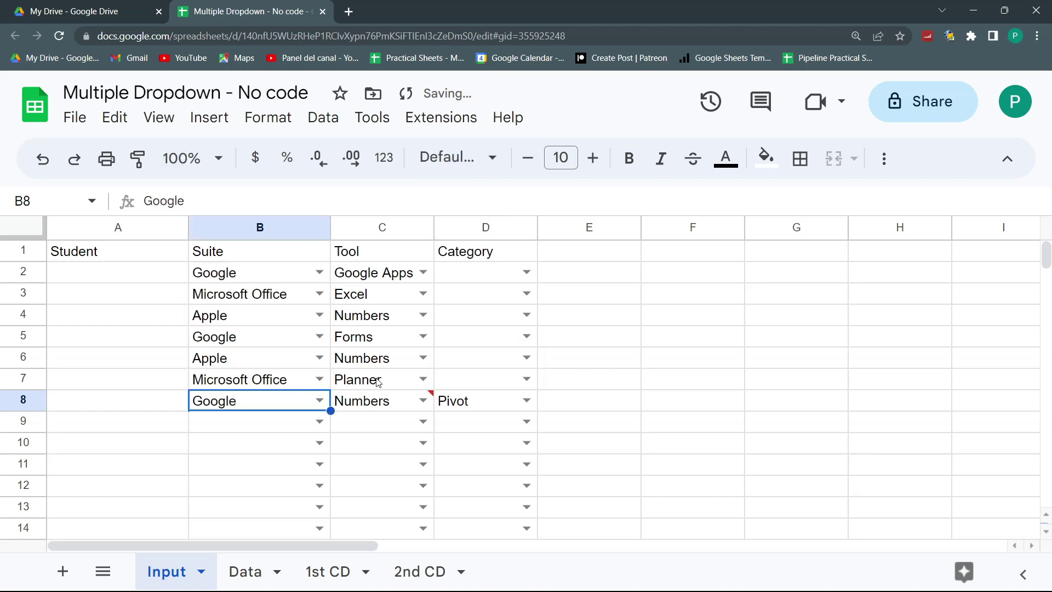
{"action": "left_click", "coordinate": [421, 400]}
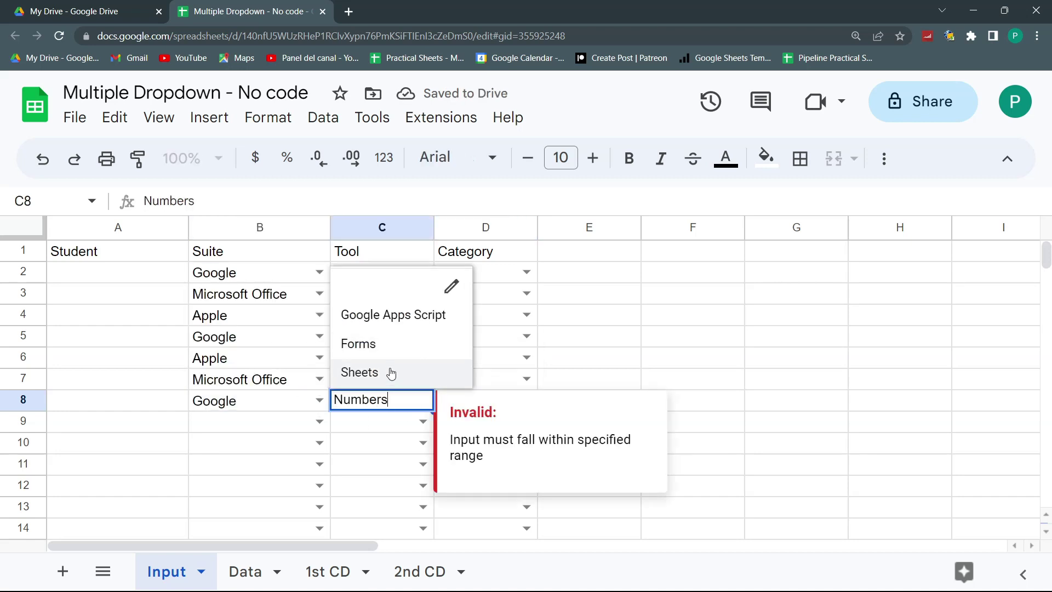
{"action": "left_click", "coordinate": [392, 320]}
{"action": "left_click", "coordinate": [389, 450]}
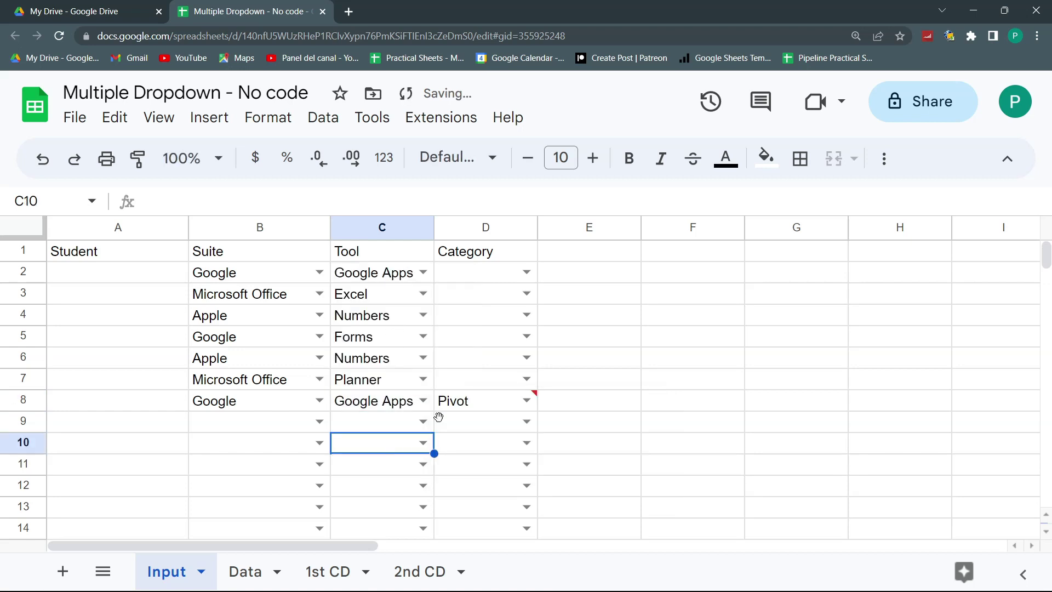
{"action": "left_click", "coordinate": [526, 401]}
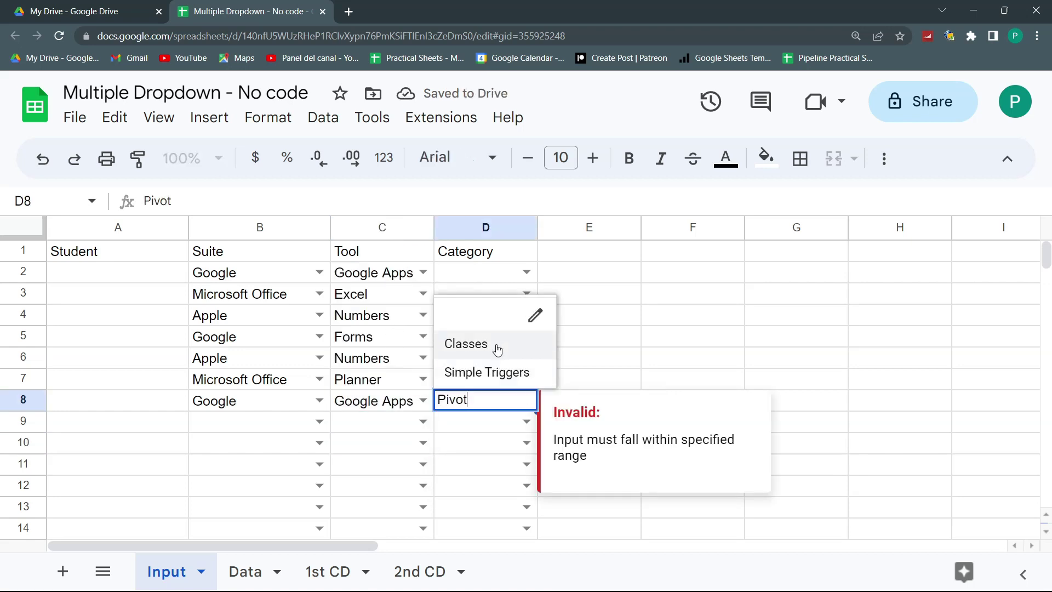
{"action": "left_click", "coordinate": [497, 374]}
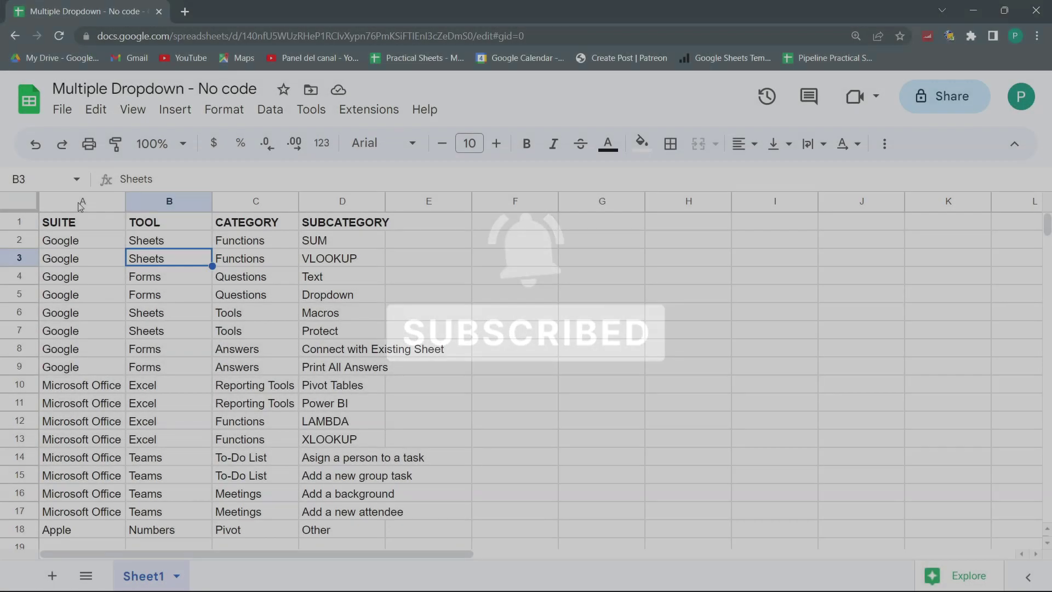
{"action": "left_click", "coordinate": [82, 202]}
{"action": "left_click", "coordinate": [164, 202]}
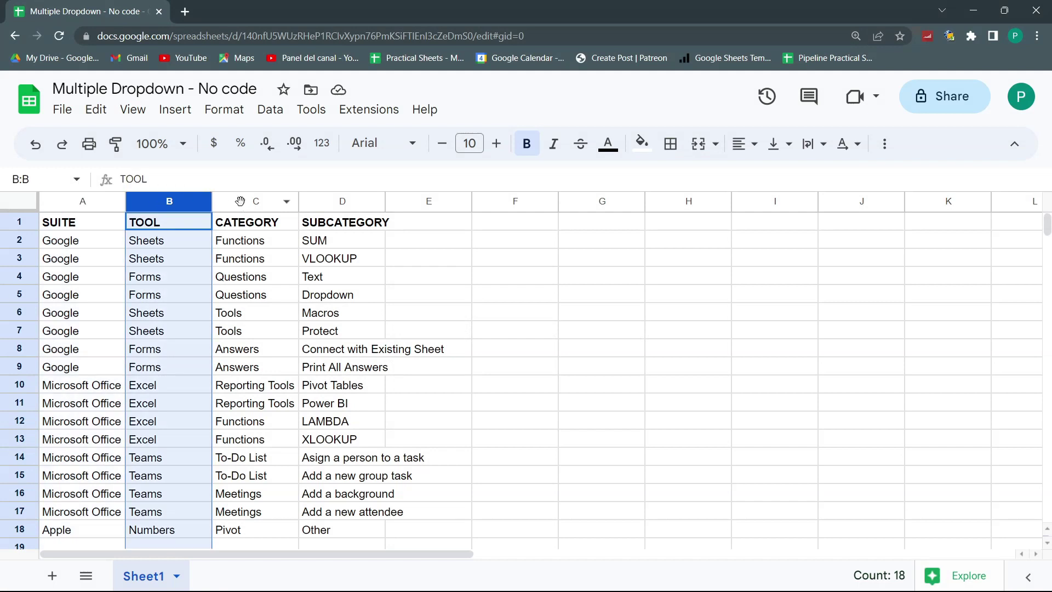
{"action": "left_click", "coordinate": [241, 202]}
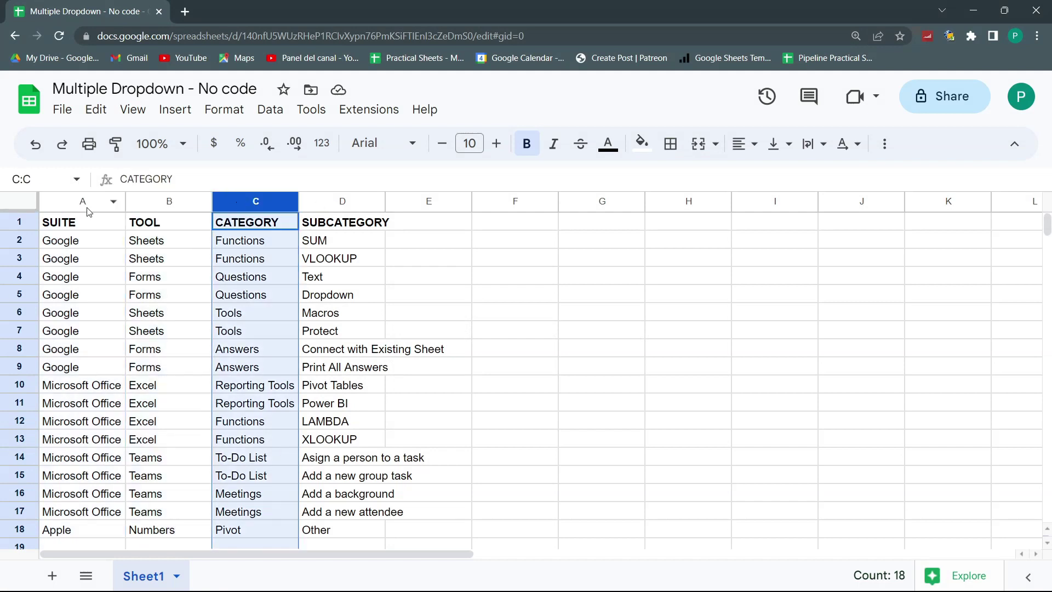
{"action": "left_click_drag", "start_coordinate": [104, 244], "coordinate": [344, 528]}
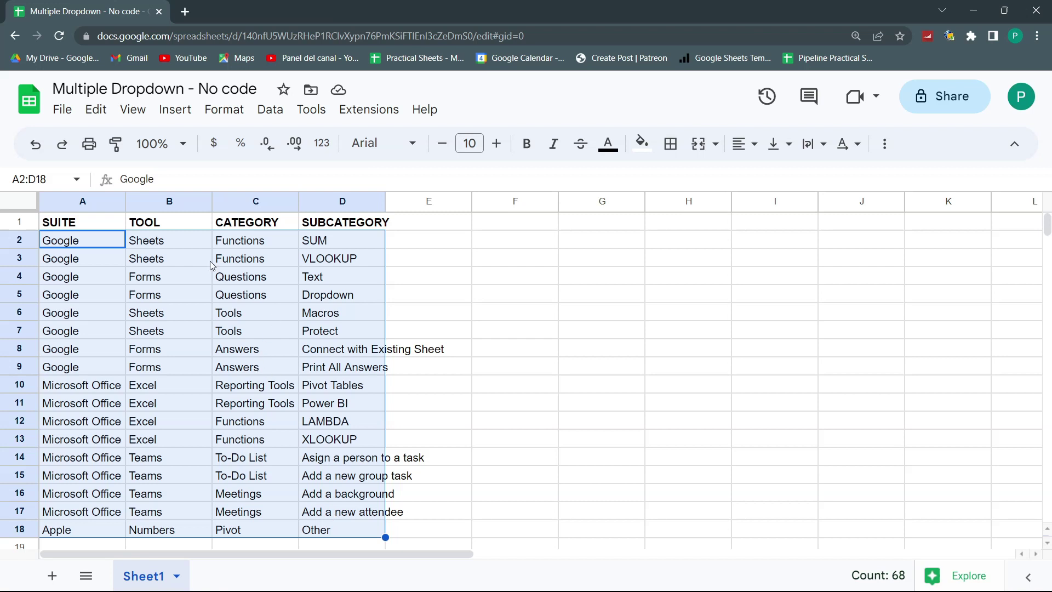
{"action": "left_click", "coordinate": [159, 267]}
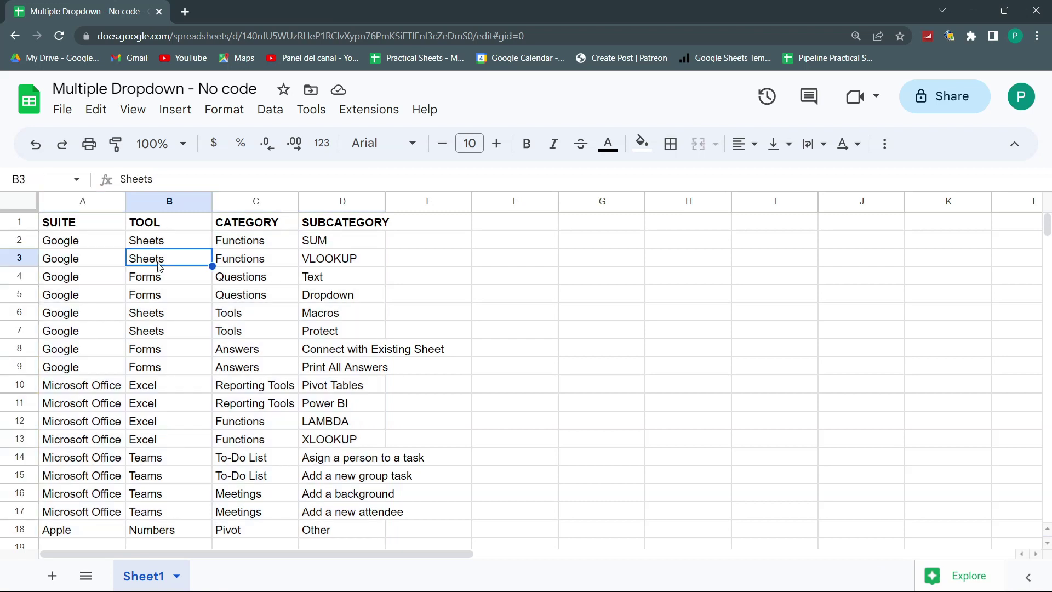
{"action": "left_click_drag", "start_coordinate": [97, 241], "coordinate": [85, 368]}
{"action": "left_click_drag", "start_coordinate": [151, 242], "coordinate": [343, 370]}
{"action": "left_click", "coordinate": [196, 317]}
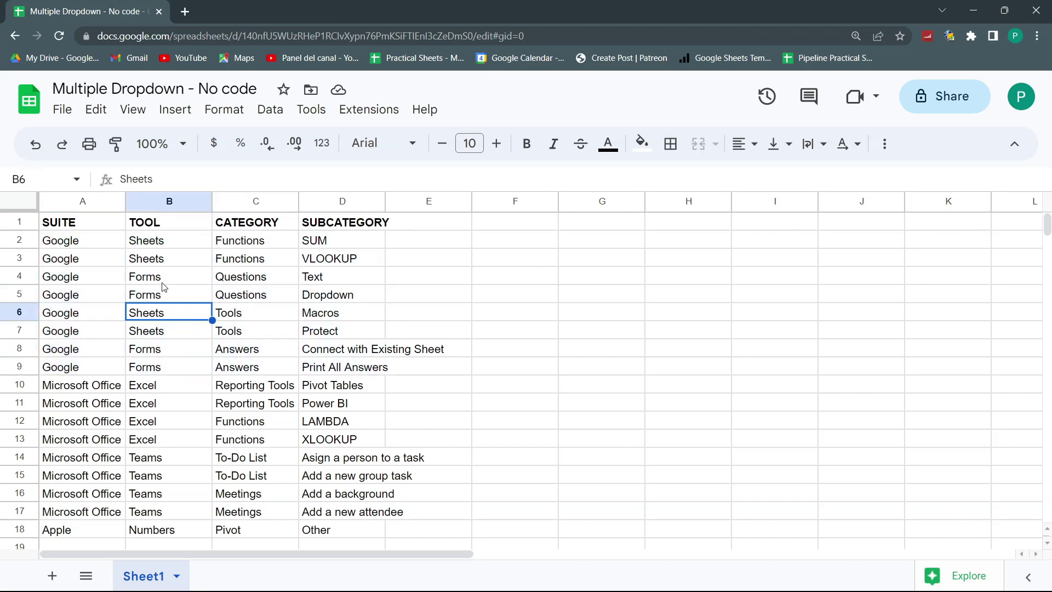
{"action": "left_click_drag", "start_coordinate": [94, 242], "coordinate": [96, 346]}
{"action": "left_click_drag", "start_coordinate": [168, 241], "coordinate": [165, 261]}
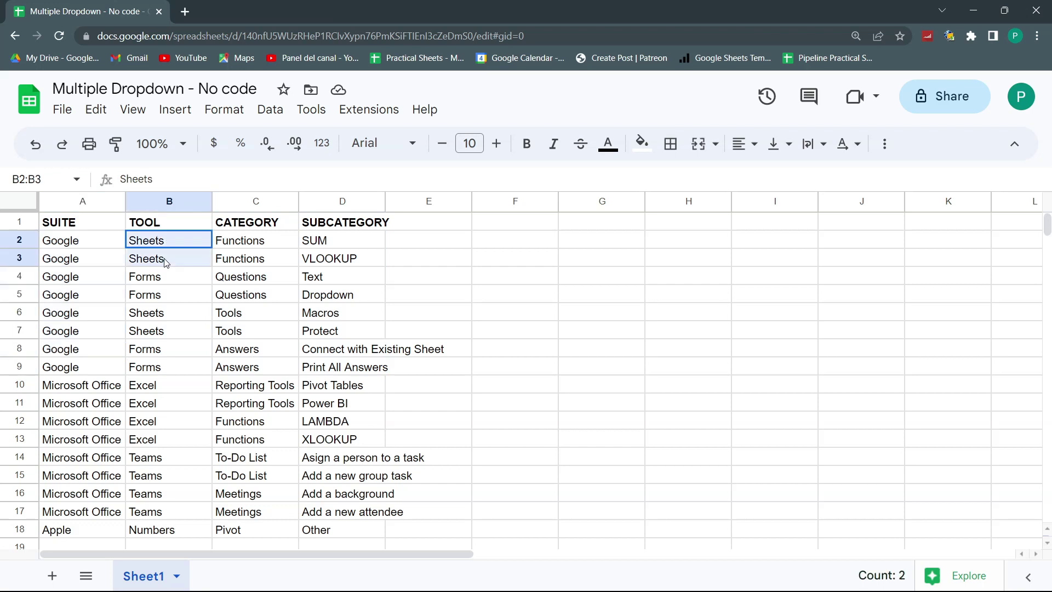
{"action": "left_click_drag", "start_coordinate": [238, 237], "coordinate": [329, 258]}
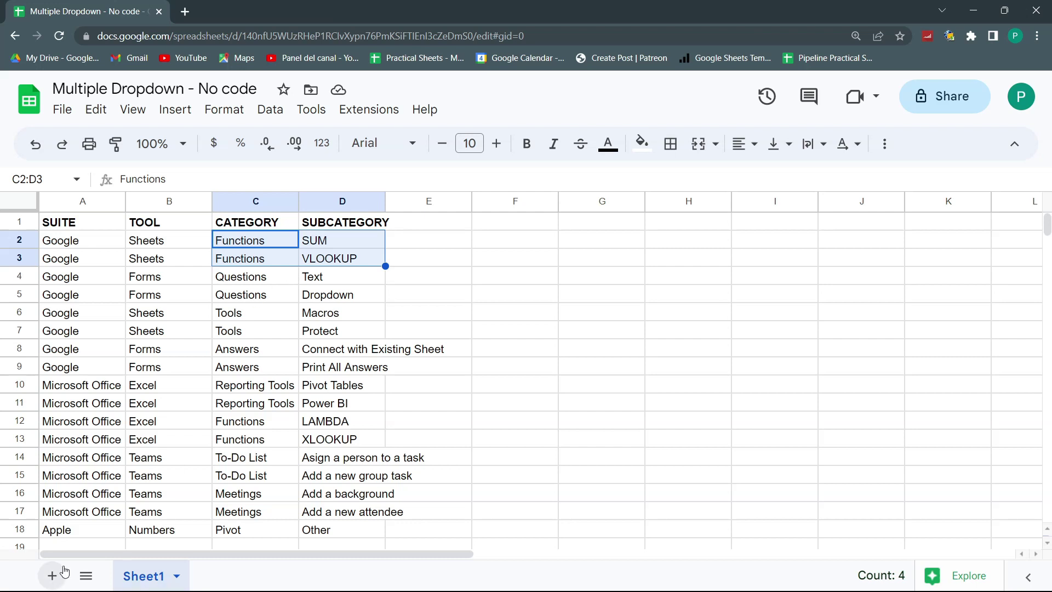
Rename the Sheet1 tab to Data.
{"action": "double_click", "coordinate": [150, 580]}
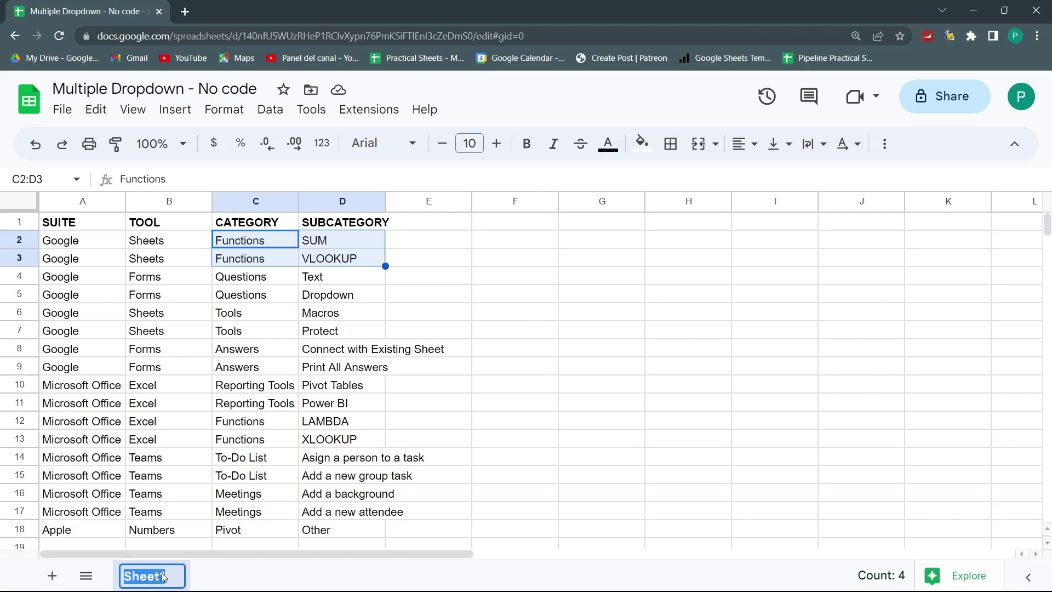
{"action": "type", "text": "Data"}
{"action": "key", "text": "BackSpace"}
{"action": "key", "text": "BackSpace"}
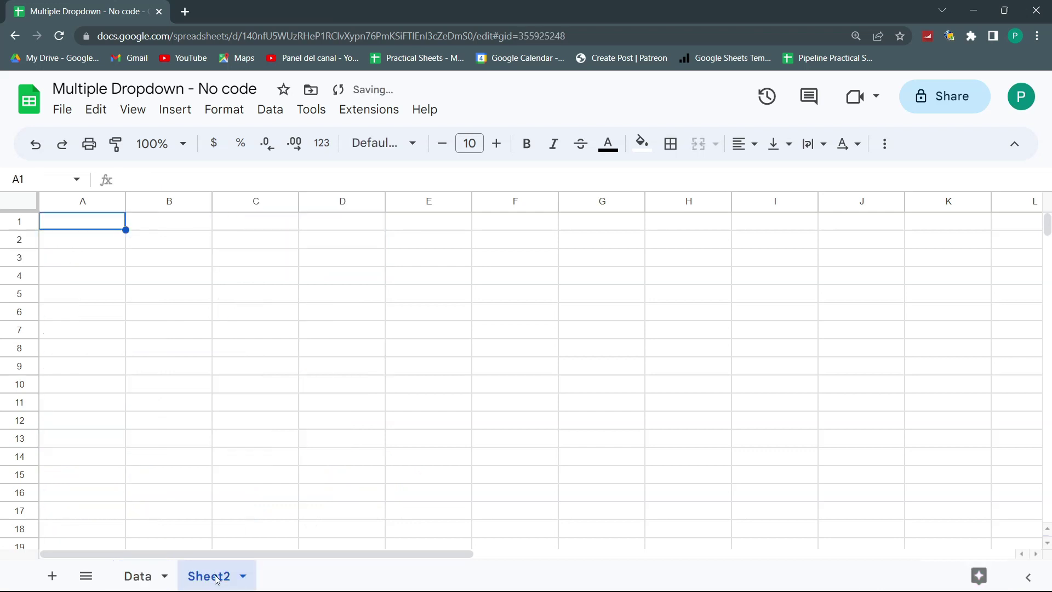
Move the new blank sheet before Data and name it Input.
{"action": "left_click_drag", "start_coordinate": [207, 575], "coordinate": [142, 576]}
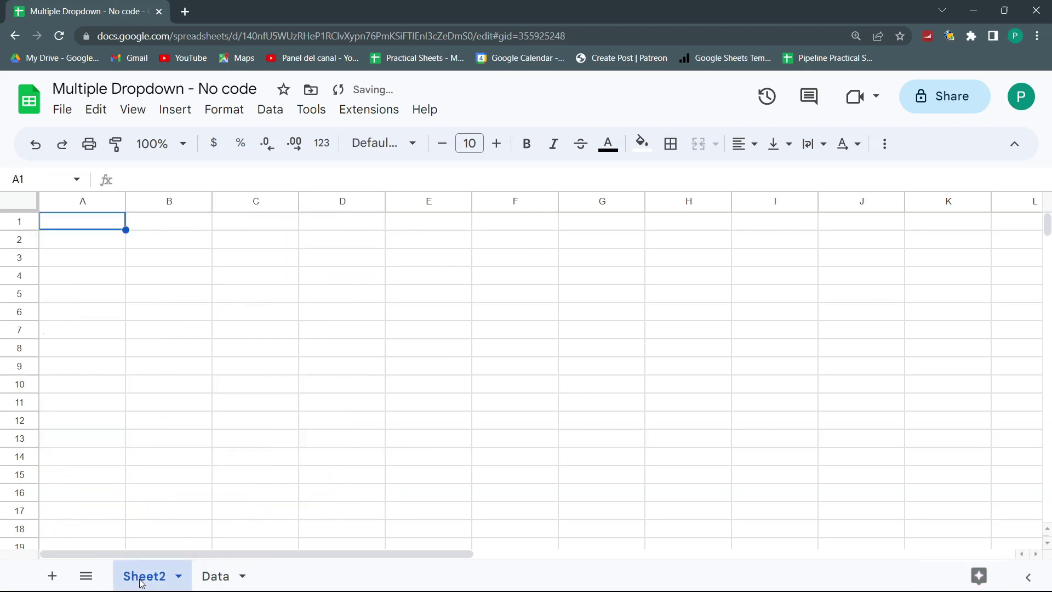
{"action": "double_click", "coordinate": [142, 581]}
{"action": "type", "text": "Input"}
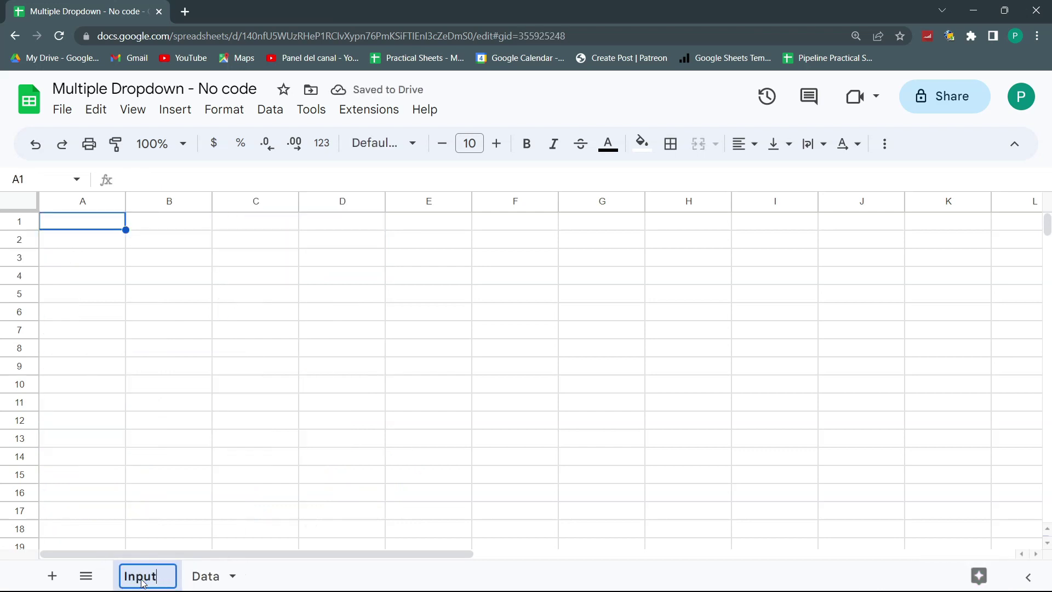
{"action": "key", "text": "Return"}
Enter the Input sheet headers Student, Suite and Tool, checking them against Data.
{"action": "left_click", "coordinate": [206, 576]}
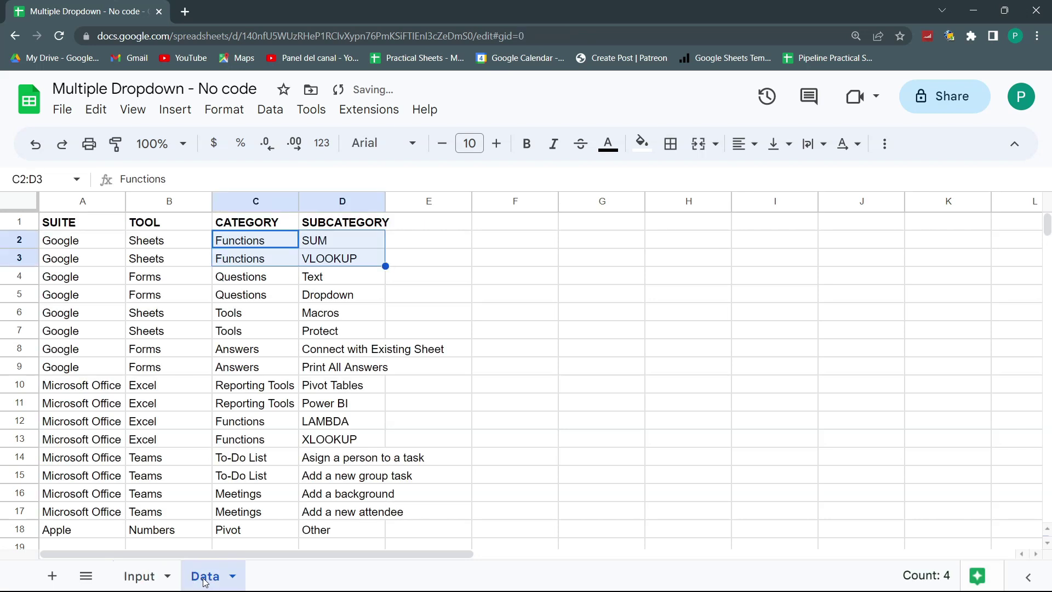
{"action": "left_click", "coordinate": [140, 576]}
{"action": "type", "text": "SUIT"}
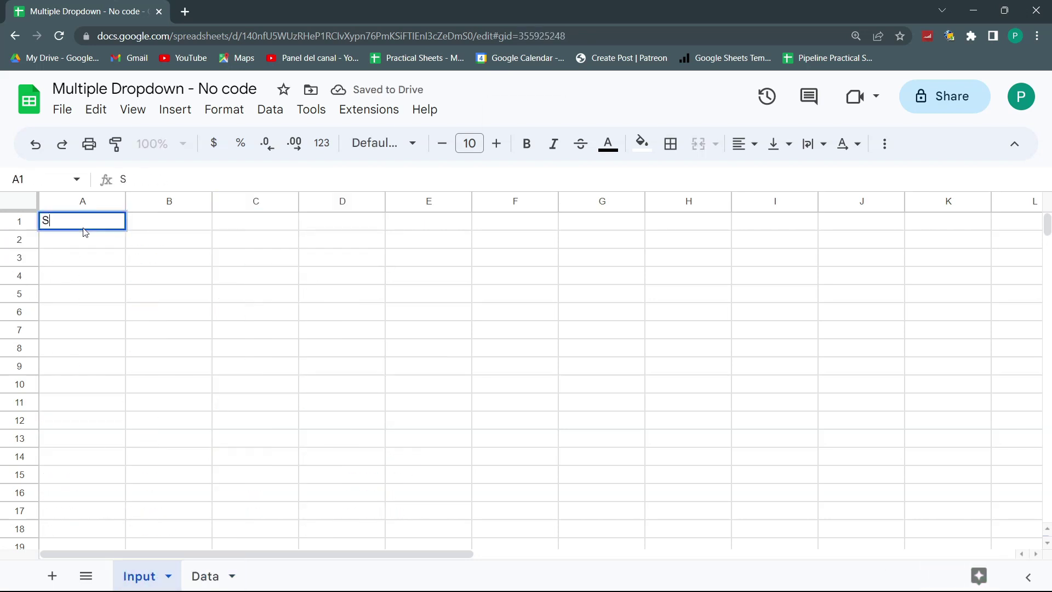
{"action": "left_click", "coordinate": [190, 576]}
{"action": "left_click", "coordinate": [141, 577]}
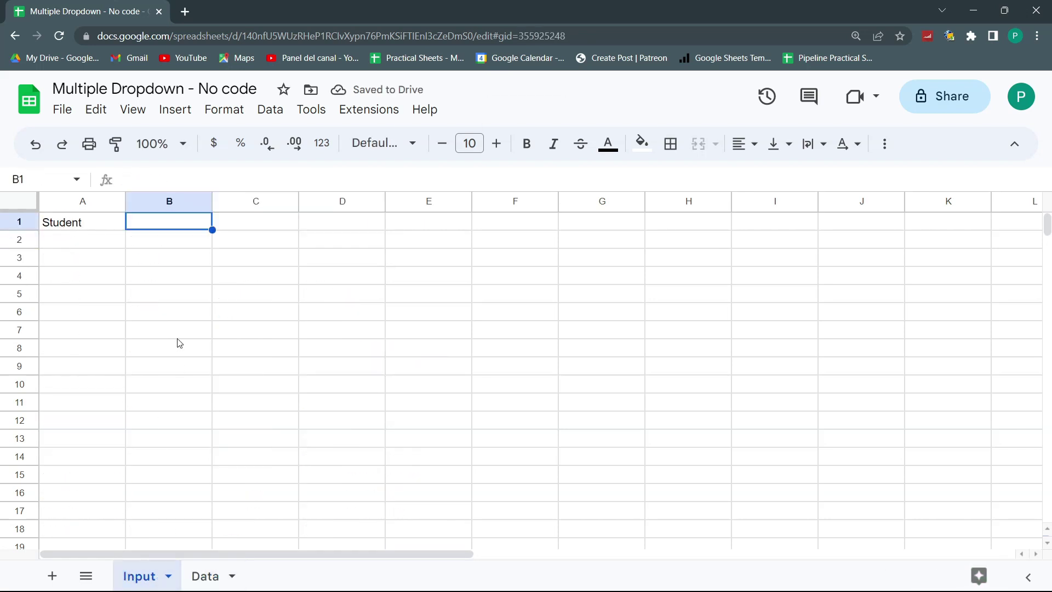
{"action": "type", "text": "Suite"}
{"action": "key", "text": "Tab"}
{"action": "type", "text": "Tool"}
{"action": "key", "text": "Return"}
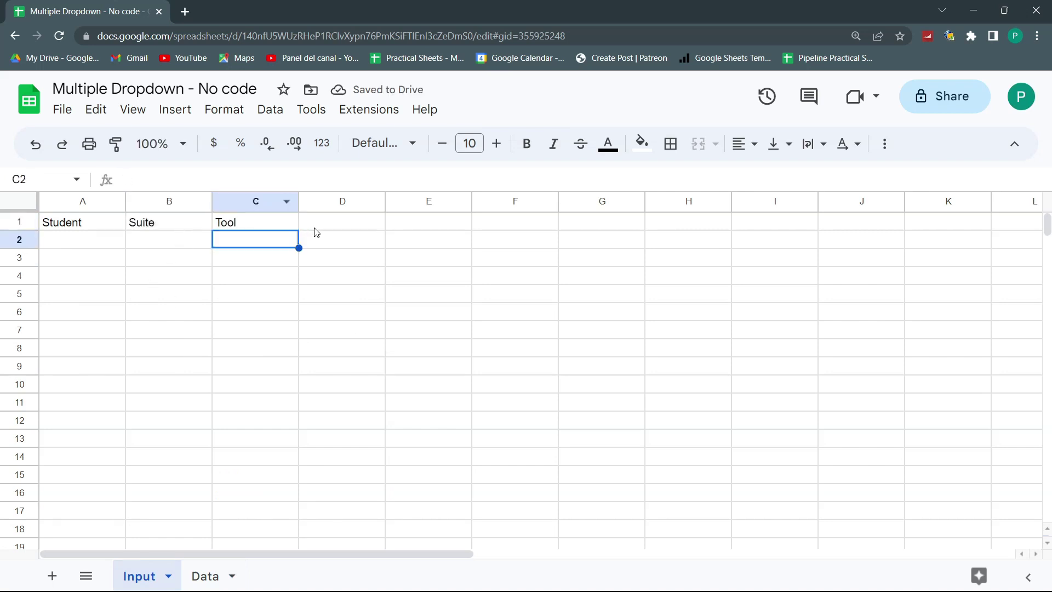
{"action": "left_click", "coordinate": [211, 578]}
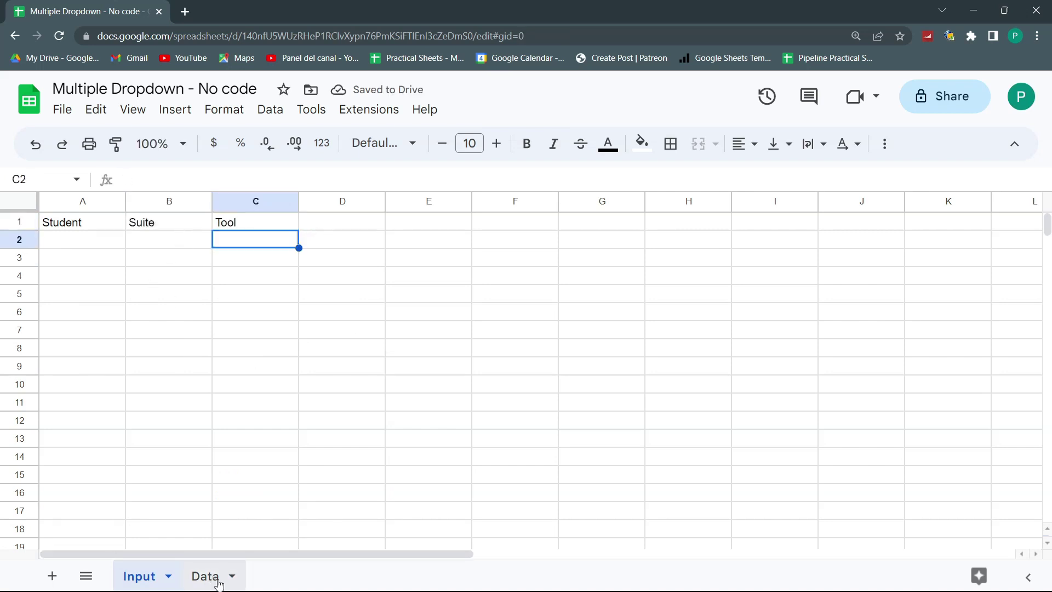
Give Input!A2 a data validation rule with criteria 'Dropdown (from a range)'.
{"action": "left_click", "coordinate": [139, 577]}
{"action": "left_click", "coordinate": [83, 239]}
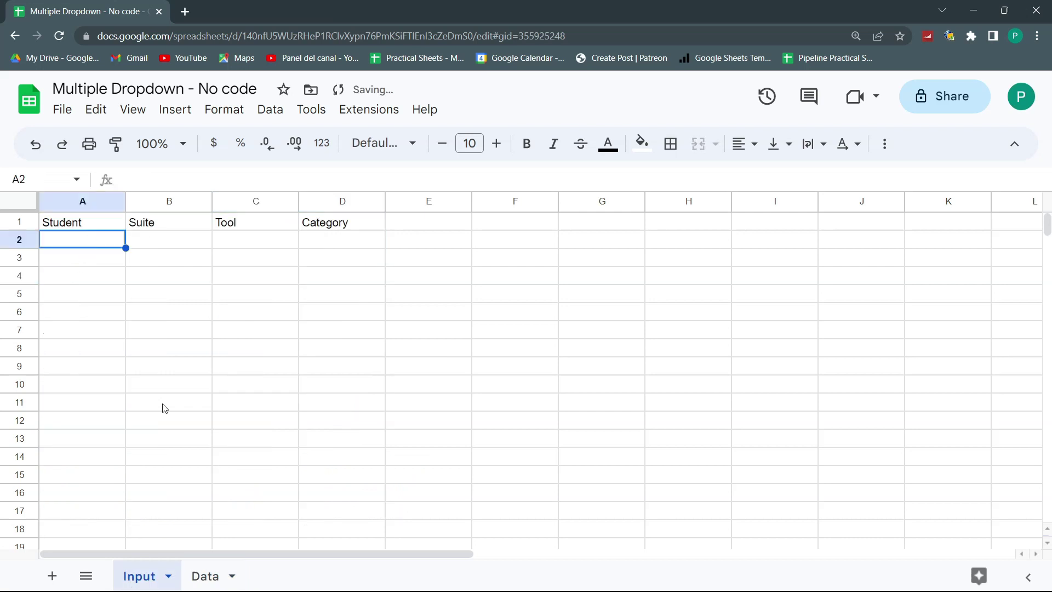
{"action": "left_click", "coordinate": [363, 110]}
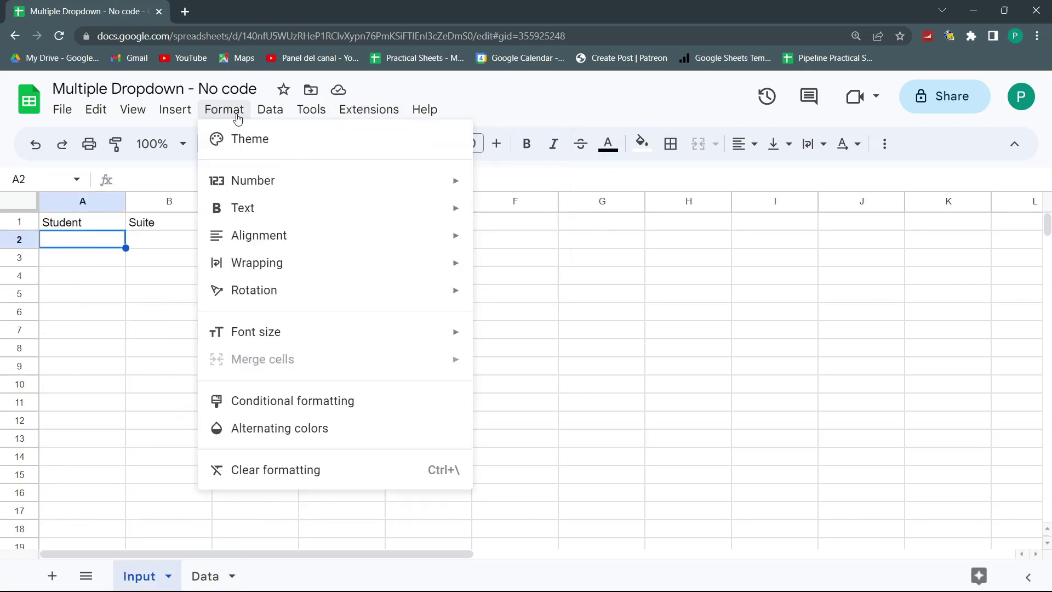
{"action": "mouse_move", "coordinate": [272, 112]}
{"action": "left_click", "coordinate": [124, 264]}
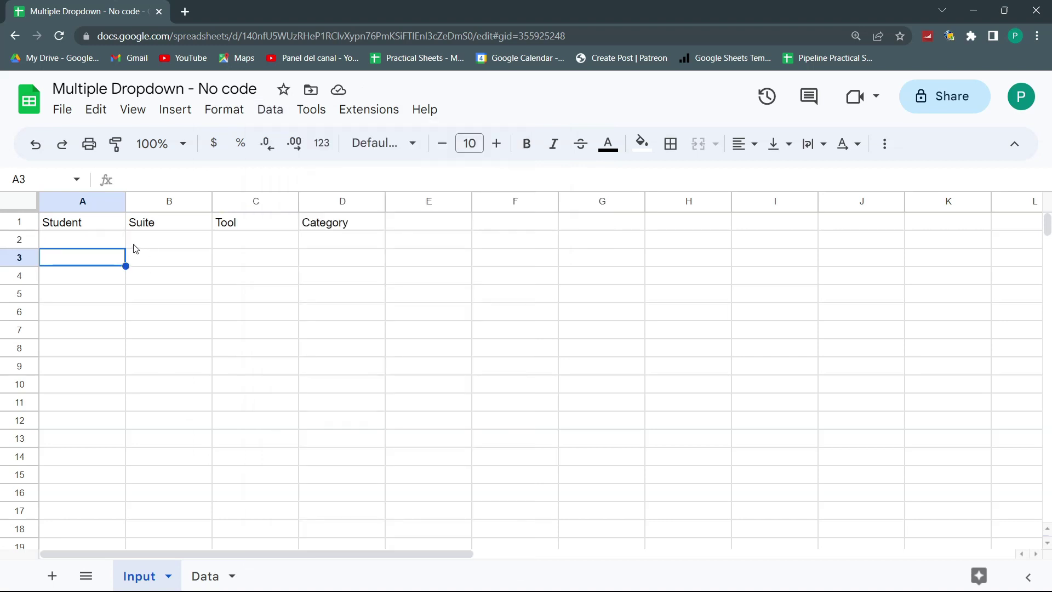
{"action": "right_click", "coordinate": [115, 241]}
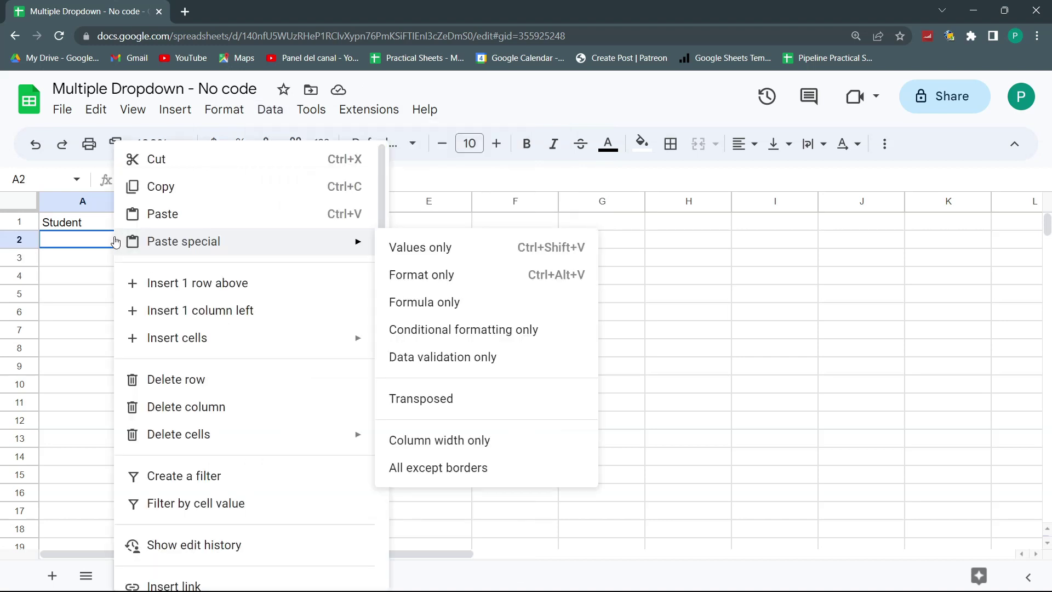
{"action": "scroll", "coordinate": [203, 343], "scroll_direction": "down", "scroll_amount": 1}
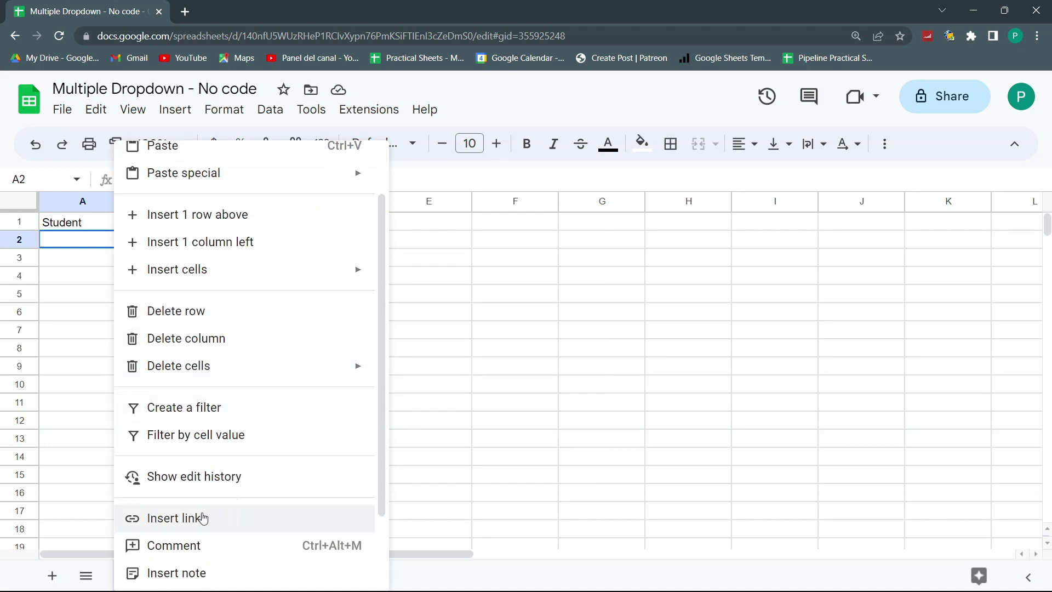
{"action": "scroll", "coordinate": [222, 465], "scroll_direction": "down", "scroll_amount": 2}
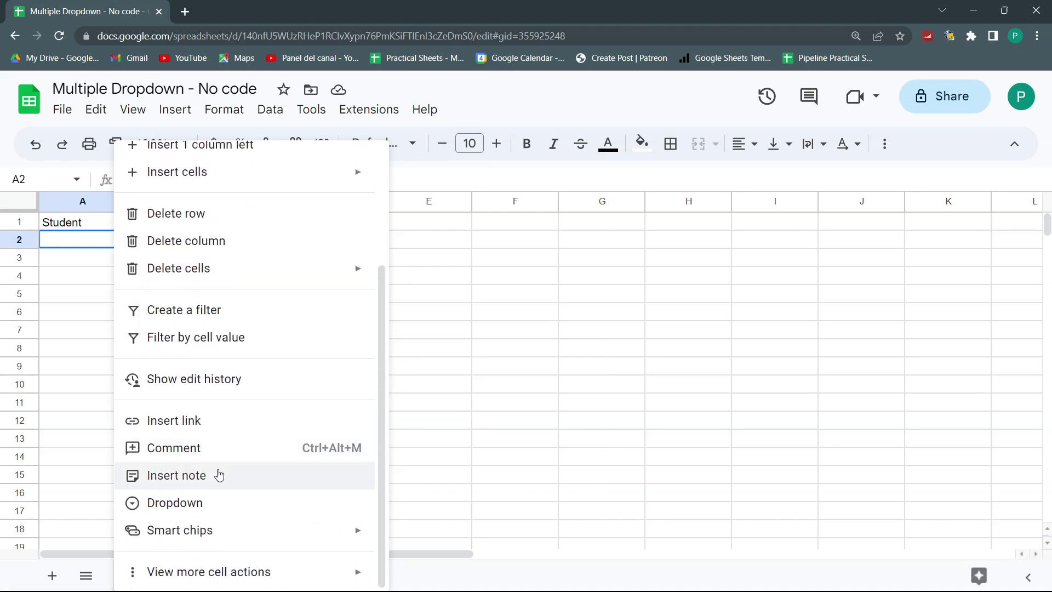
{"action": "left_click", "coordinate": [208, 504]}
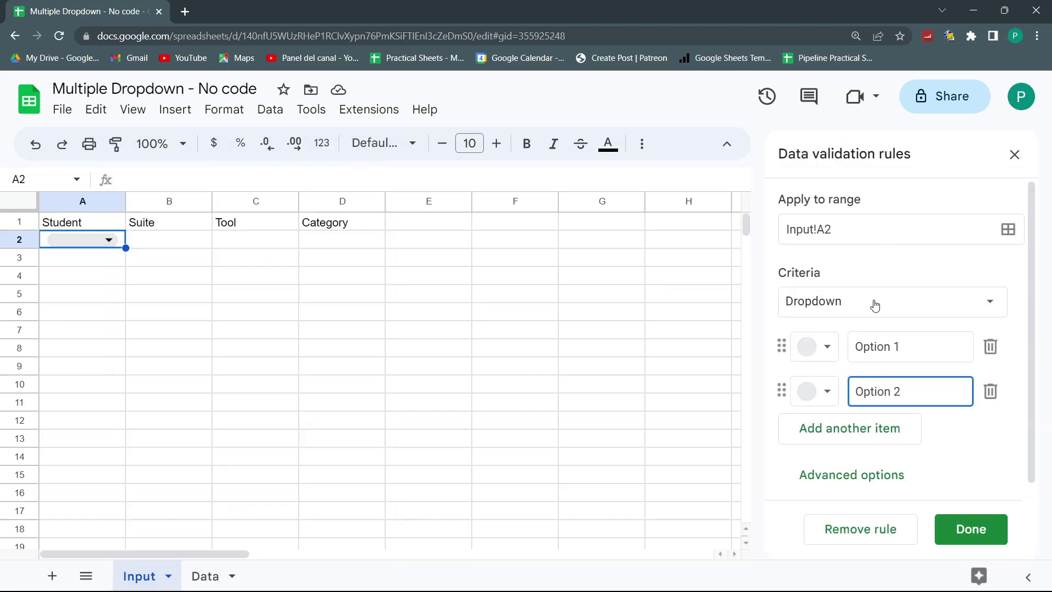
{"action": "left_click", "coordinate": [960, 305]}
{"action": "left_click", "coordinate": [905, 335]}
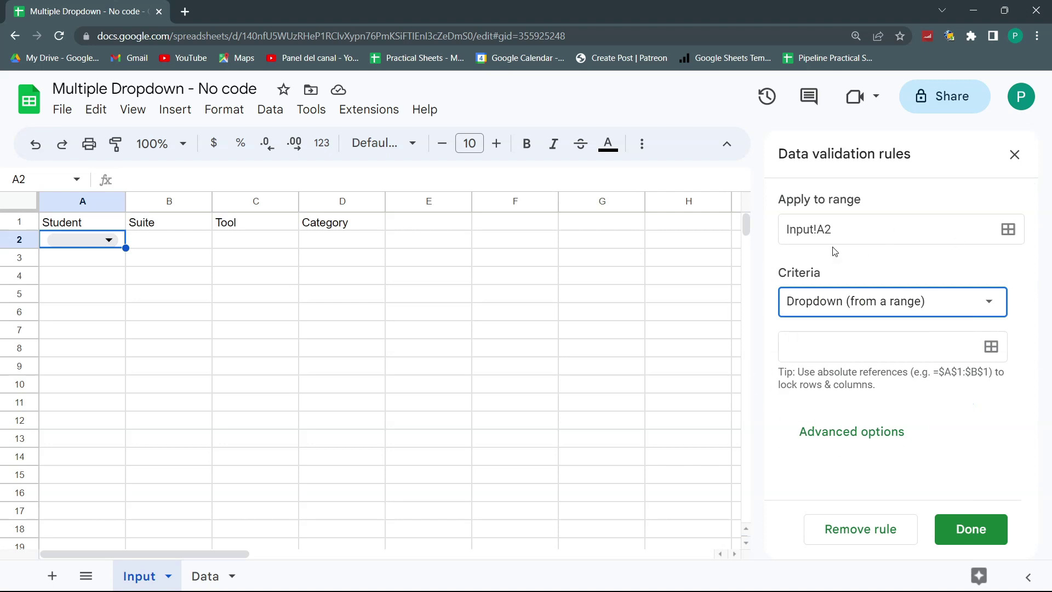
{"action": "key", "text": "ctrl+plus"}
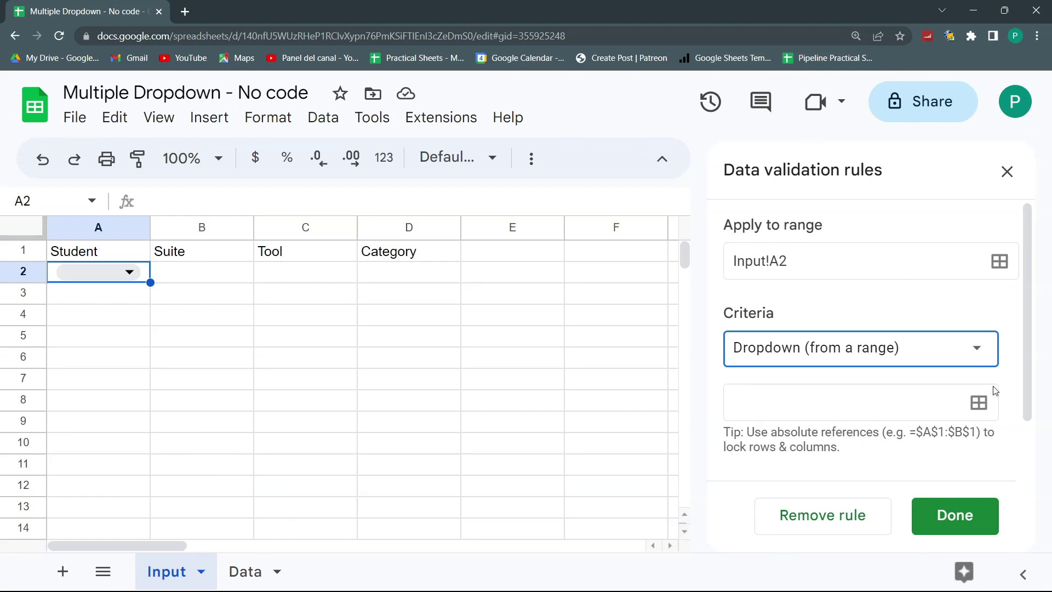
Set the dropdown's option source to Data!A2:A.
{"action": "left_click", "coordinate": [979, 402]}
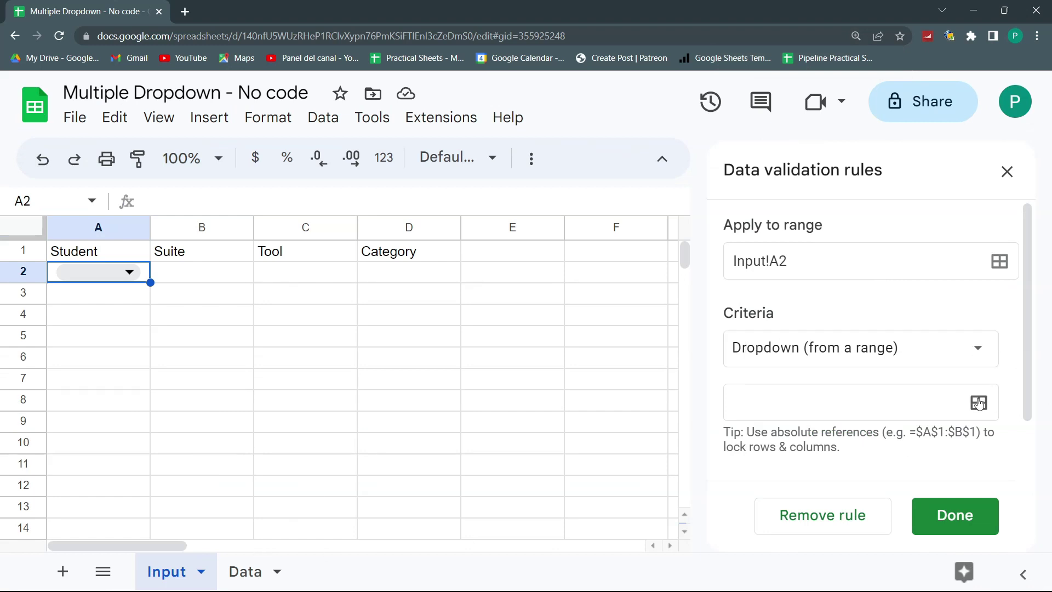
{"action": "left_click", "coordinate": [253, 572]}
{"action": "left_click", "coordinate": [404, 324]}
{"action": "left_click", "coordinate": [102, 278]}
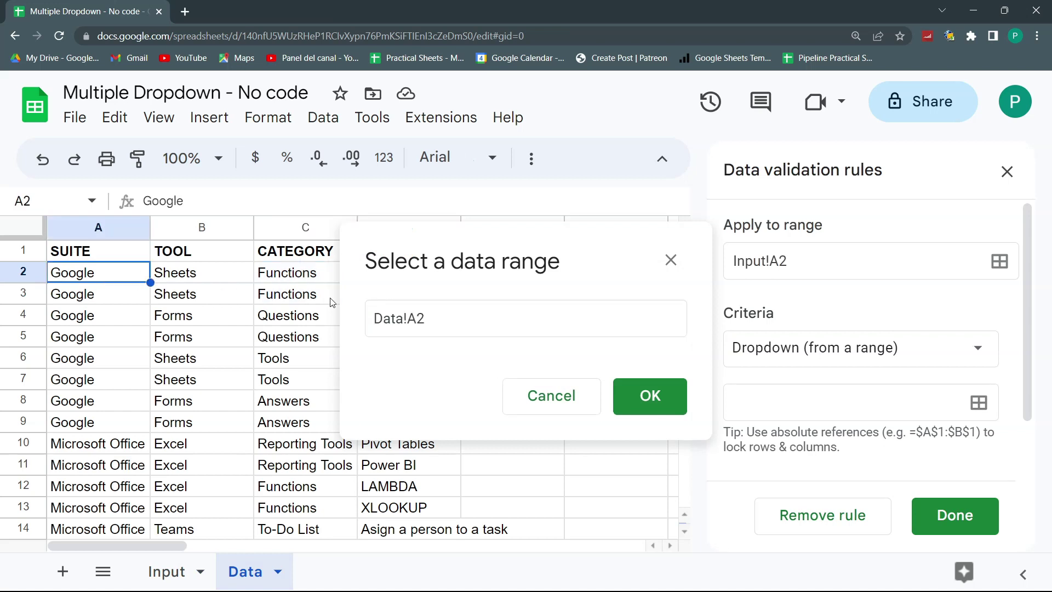
{"action": "left_click", "coordinate": [454, 320]}
{"action": "type", "text": ":A"}
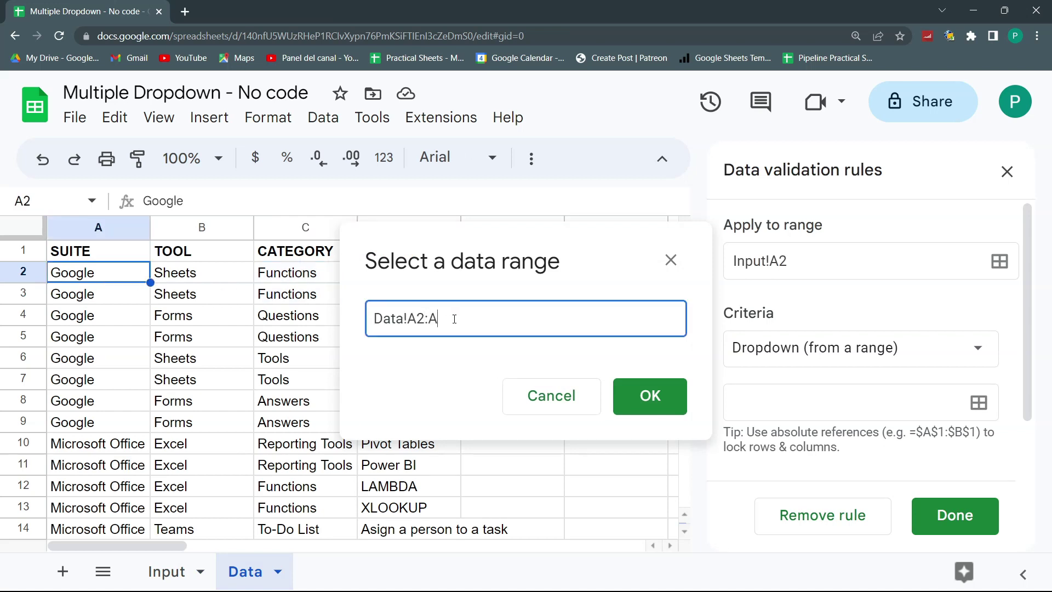
{"action": "left_click", "coordinate": [642, 393]}
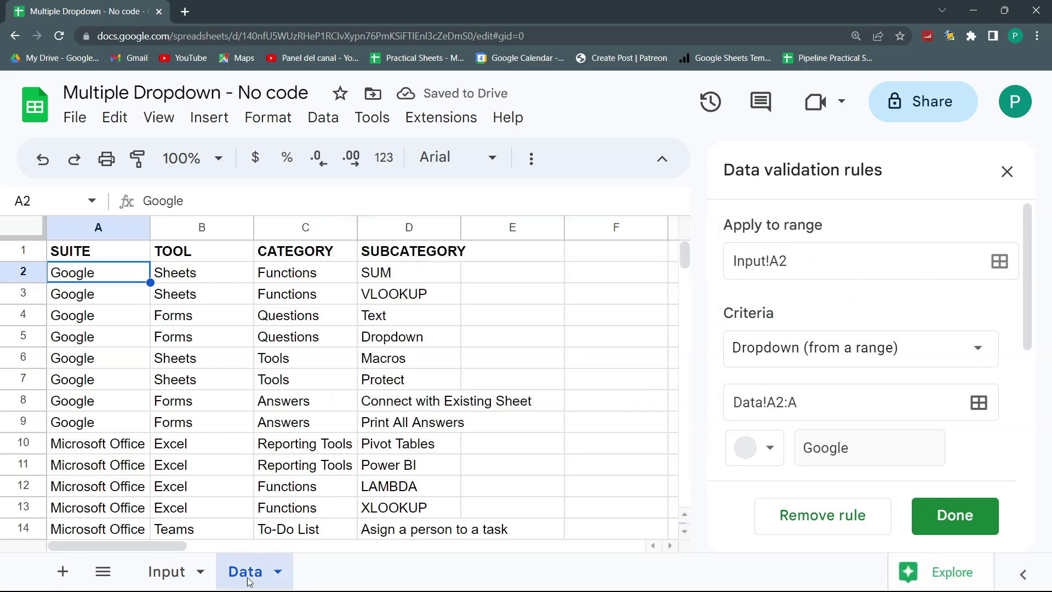
Change the rule's apply range to Input!A2:A and check the A2 dropdown list.
{"action": "left_click", "coordinate": [167, 573]}
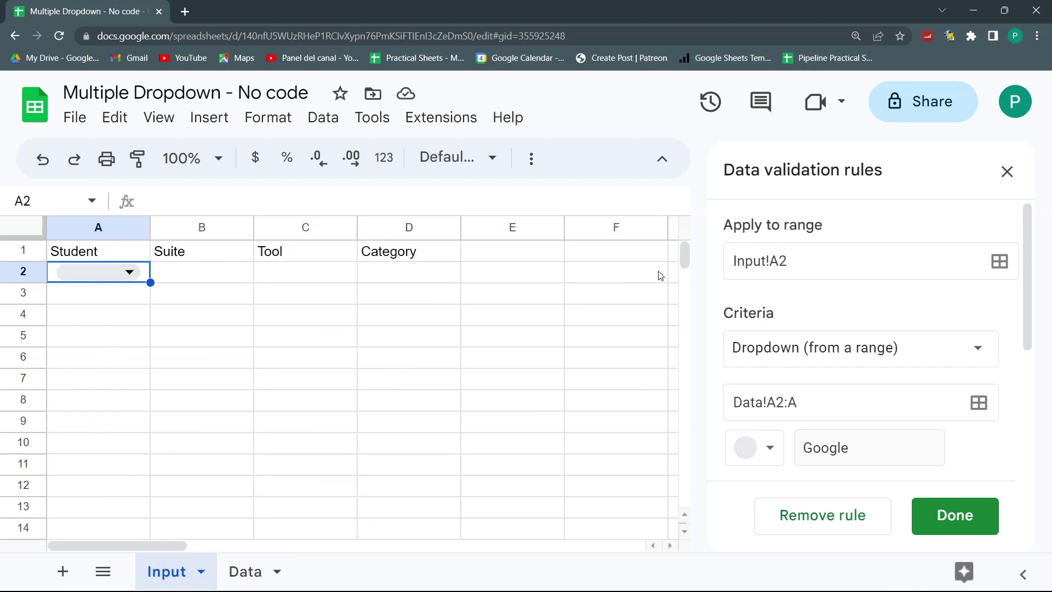
{"action": "left_click", "coordinate": [788, 253]}
{"action": "type", "text": ":A"}
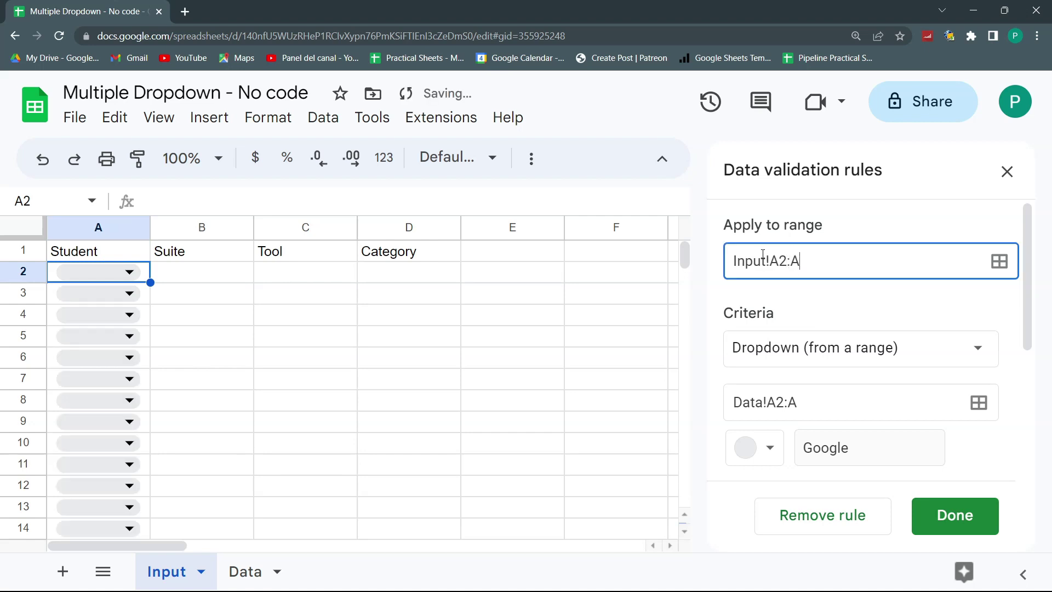
{"action": "left_click", "coordinate": [131, 294]}
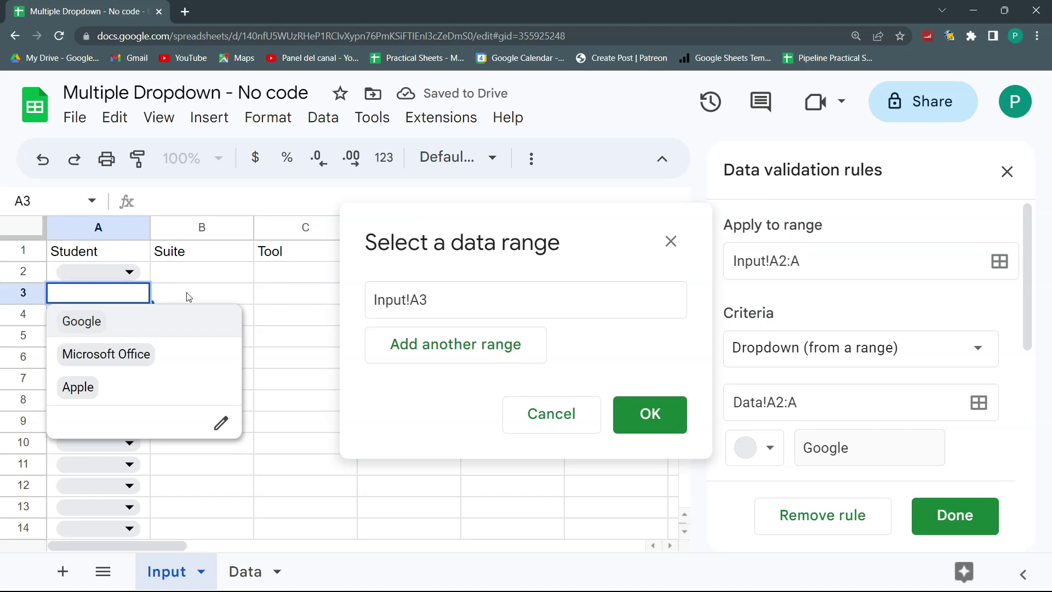
{"action": "left_click", "coordinate": [99, 271]}
{"action": "left_click", "coordinate": [671, 241]}
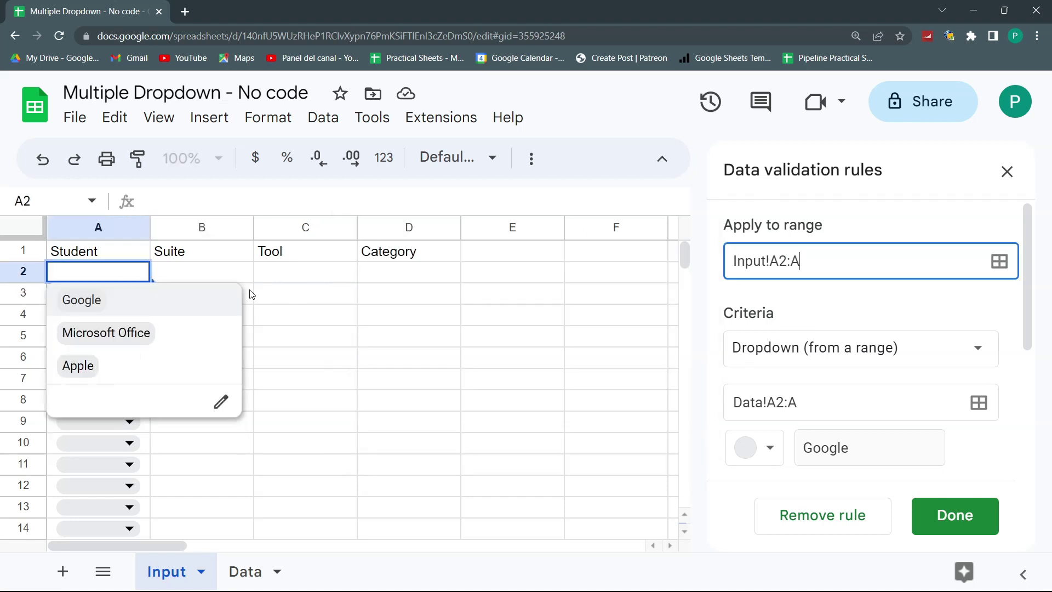
{"action": "key", "text": "Escape"}
{"action": "left_click", "coordinate": [138, 278]}
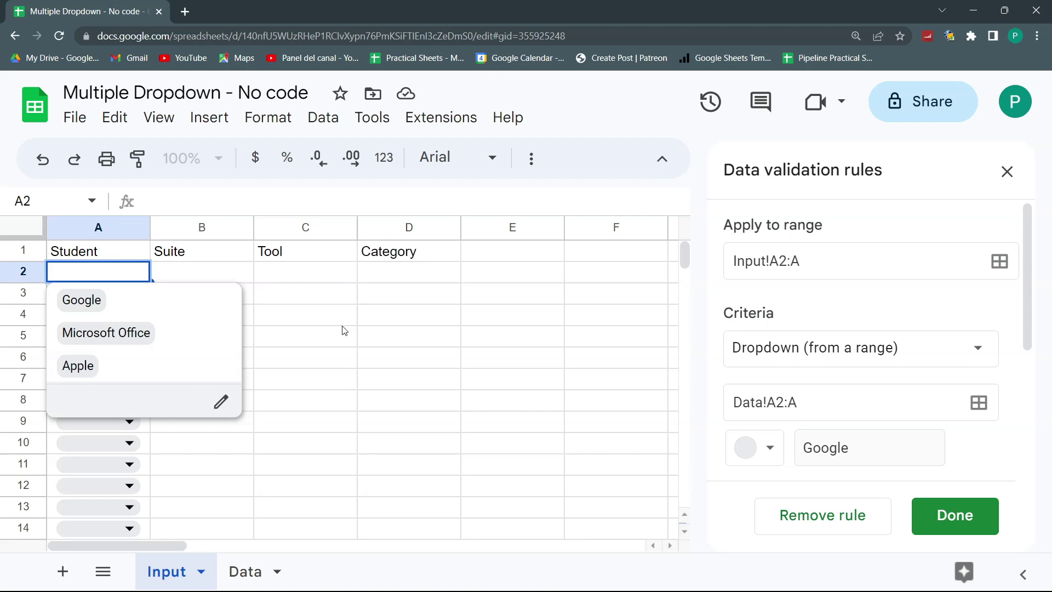
{"action": "left_click", "coordinate": [306, 345]}
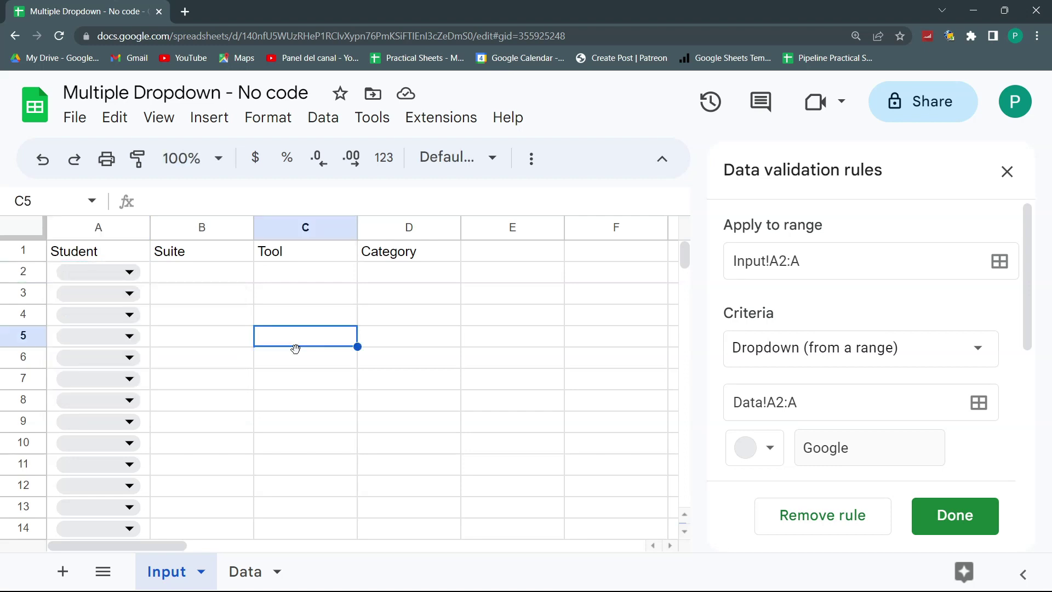
Check the dropdowns in cells A2 to A4, then save the rule.
{"action": "left_click", "coordinate": [174, 275]}
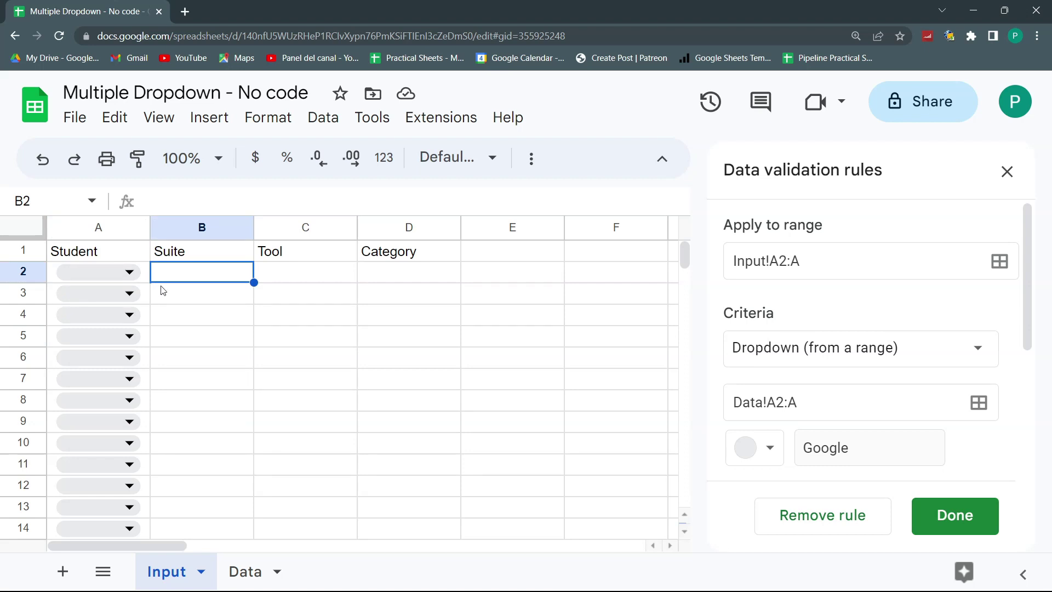
{"action": "left_click", "coordinate": [145, 278]}
{"action": "left_click", "coordinate": [149, 301]}
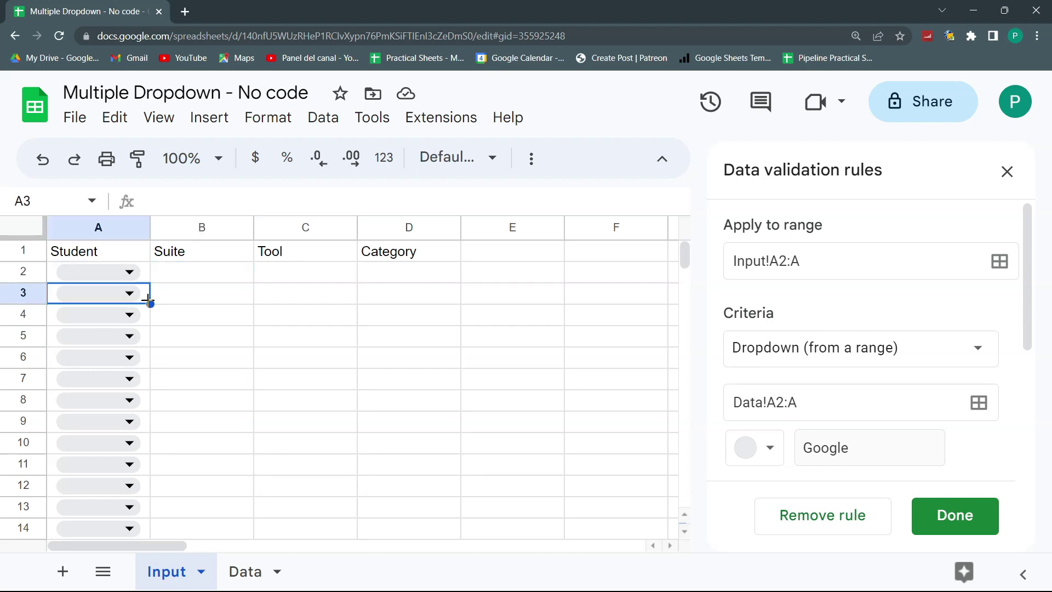
{"action": "left_click", "coordinate": [147, 322]}
{"action": "left_click", "coordinate": [148, 280]}
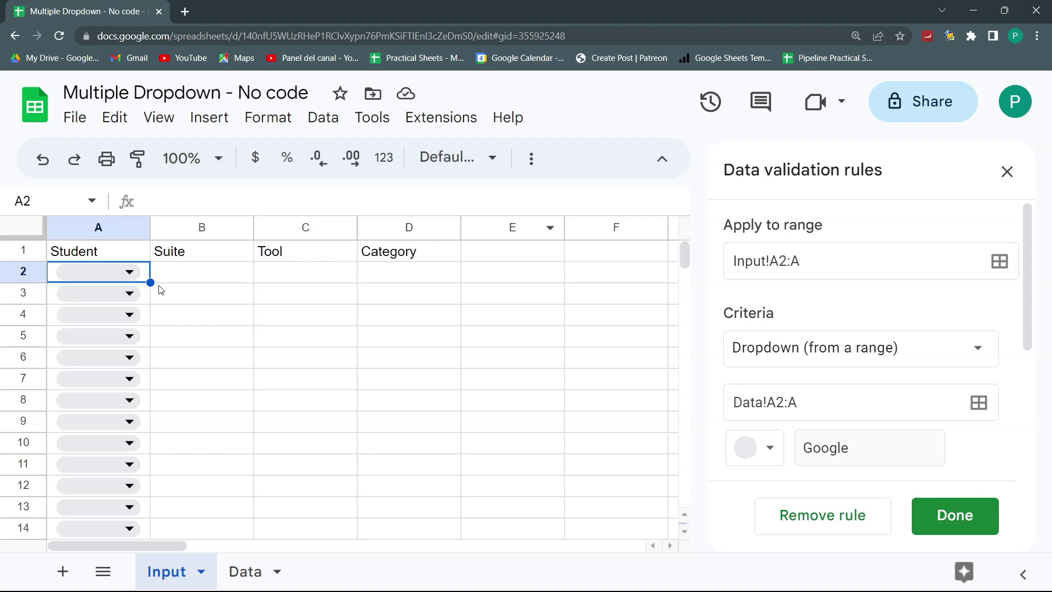
{"action": "left_click", "coordinate": [948, 507]}
Open the Input!A2:A1000 rule via Data > Data validation to view its options.
{"action": "left_click", "coordinate": [1007, 172]}
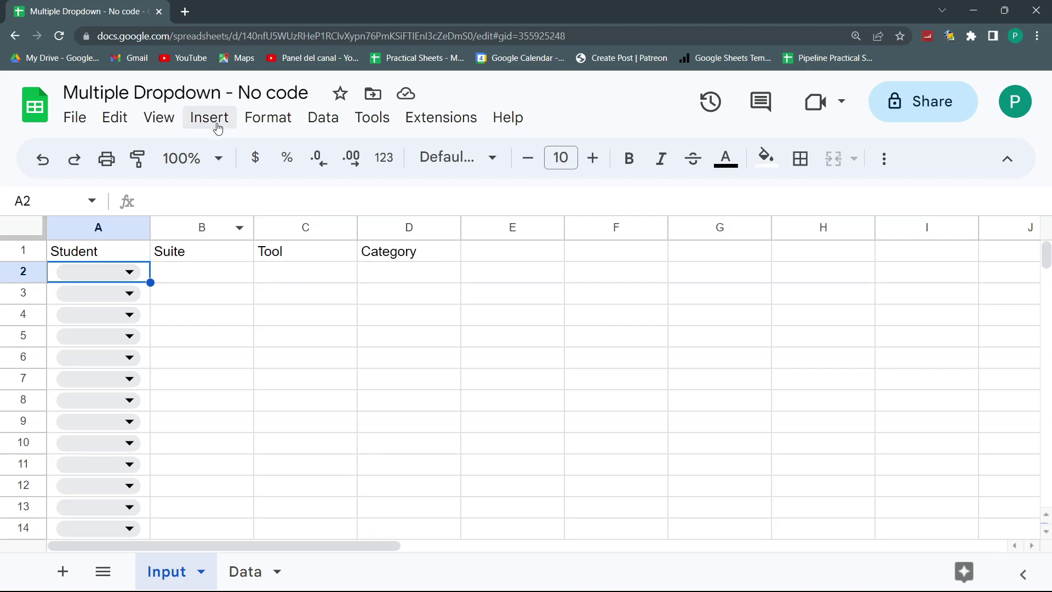
{"action": "left_click", "coordinate": [329, 128]}
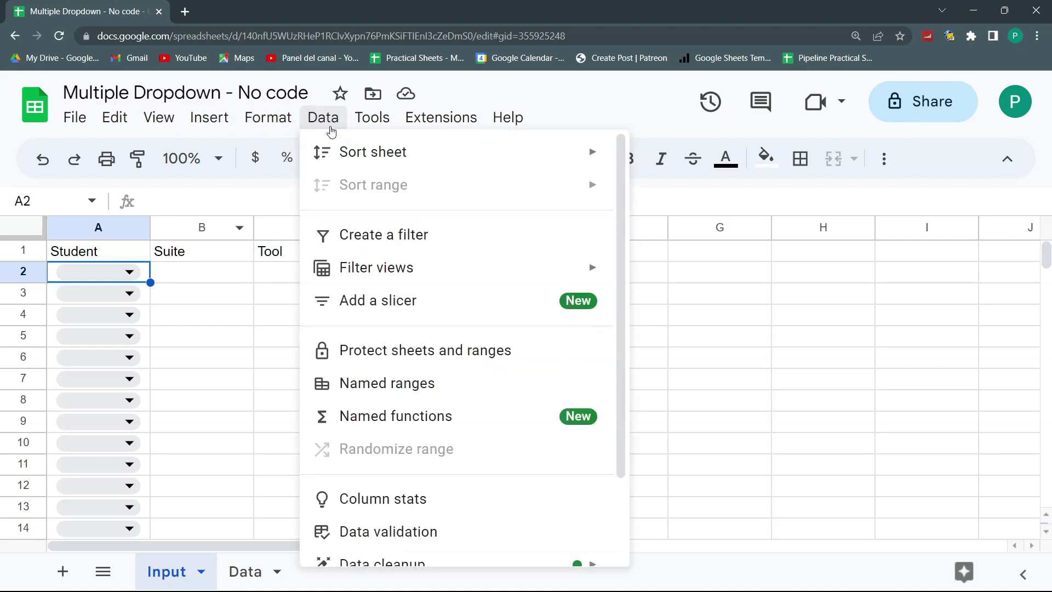
{"action": "left_click", "coordinate": [436, 534]}
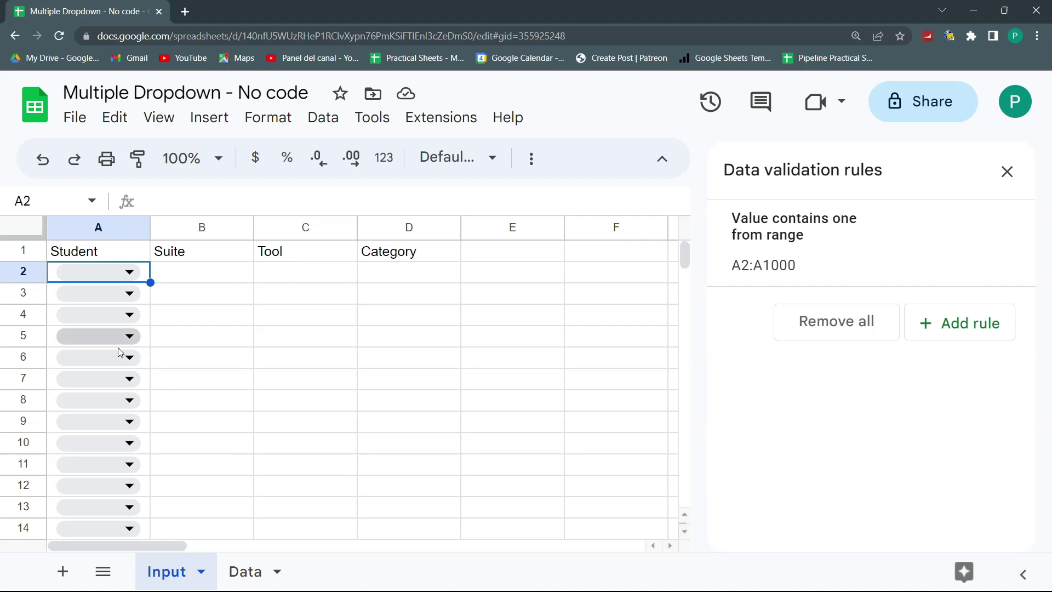
{"action": "left_click", "coordinate": [785, 235]}
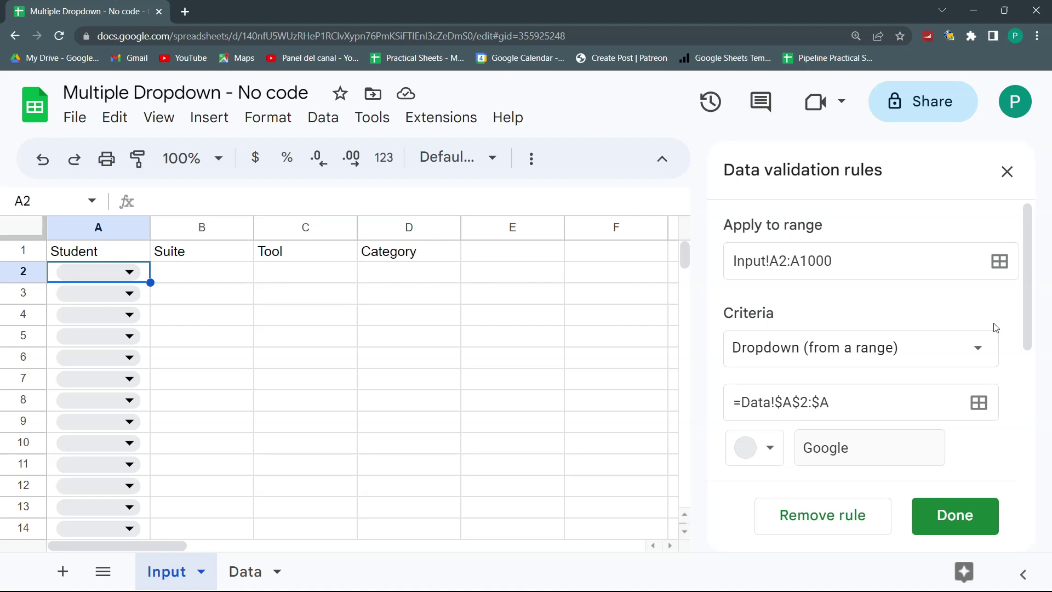
{"action": "scroll", "coordinate": [857, 364], "scroll_direction": "down", "scroll_amount": 3}
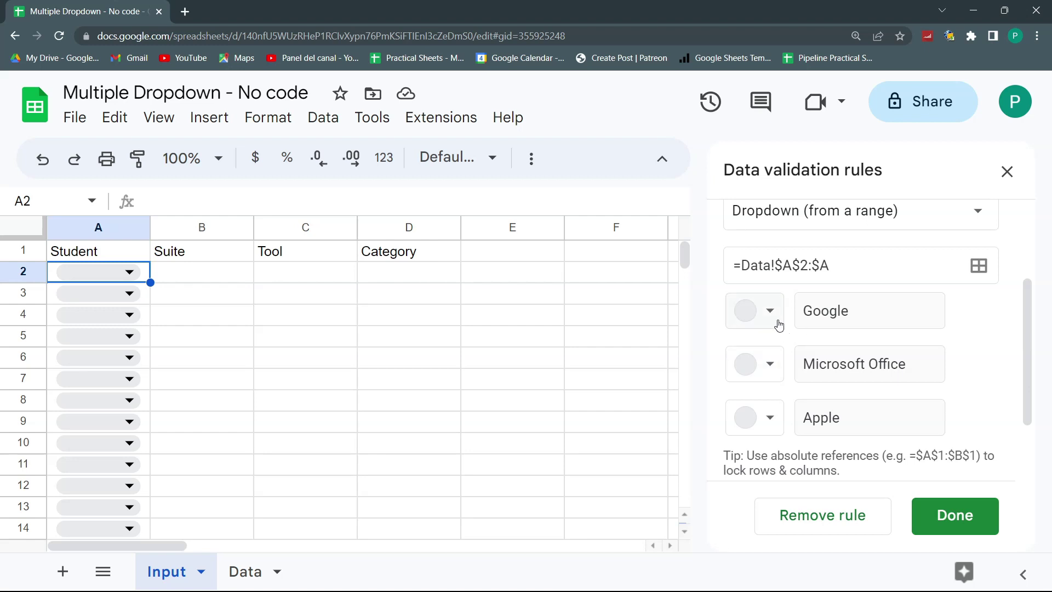
Colour Google light blue and Microsoft Office red, keeping Apple grey.
{"action": "left_click", "coordinate": [773, 319]}
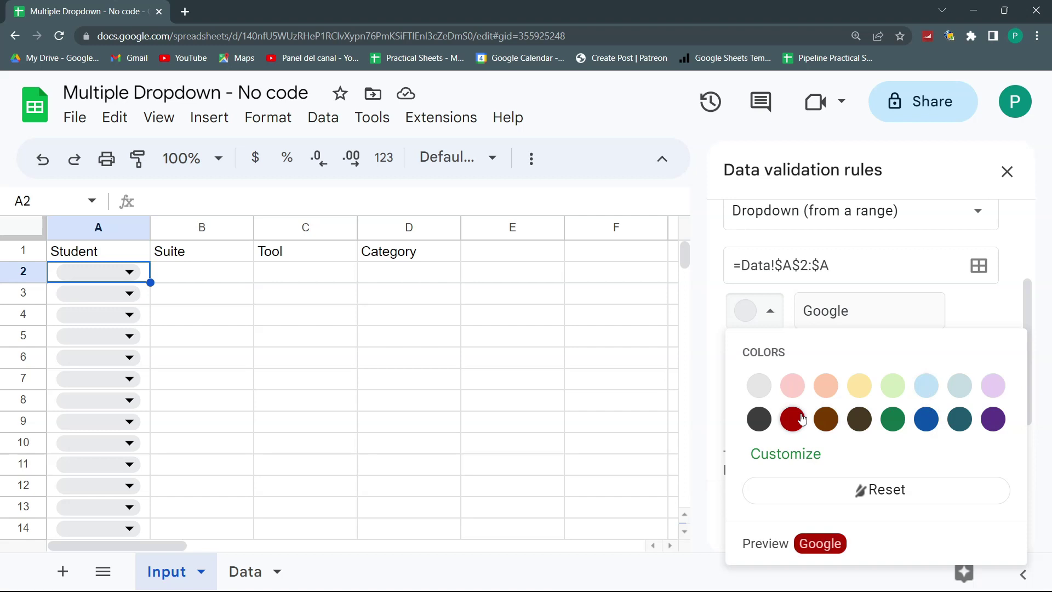
{"action": "left_click", "coordinate": [925, 388]}
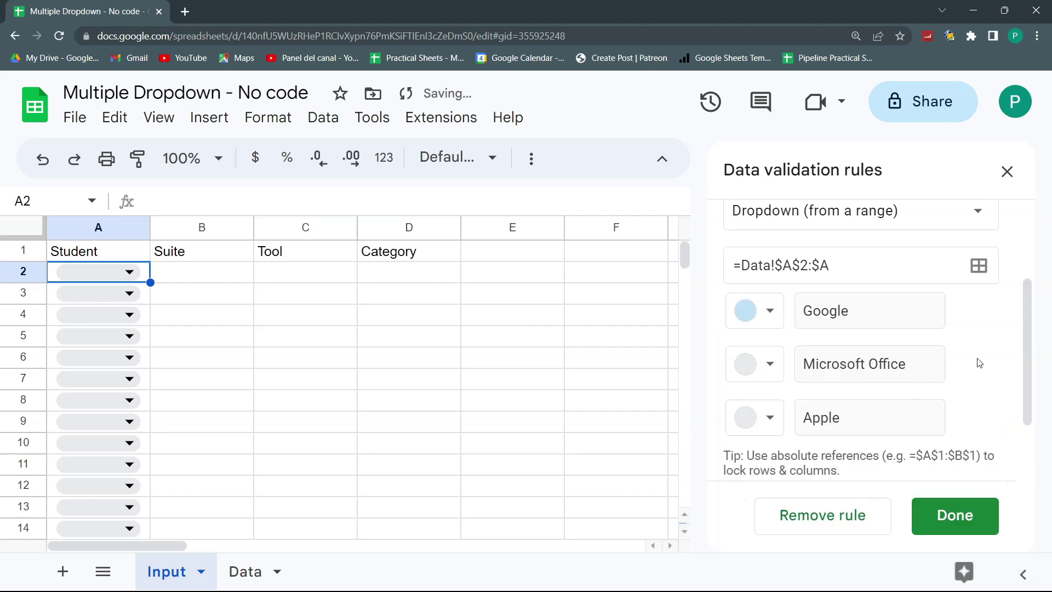
{"action": "left_click", "coordinate": [771, 366]}
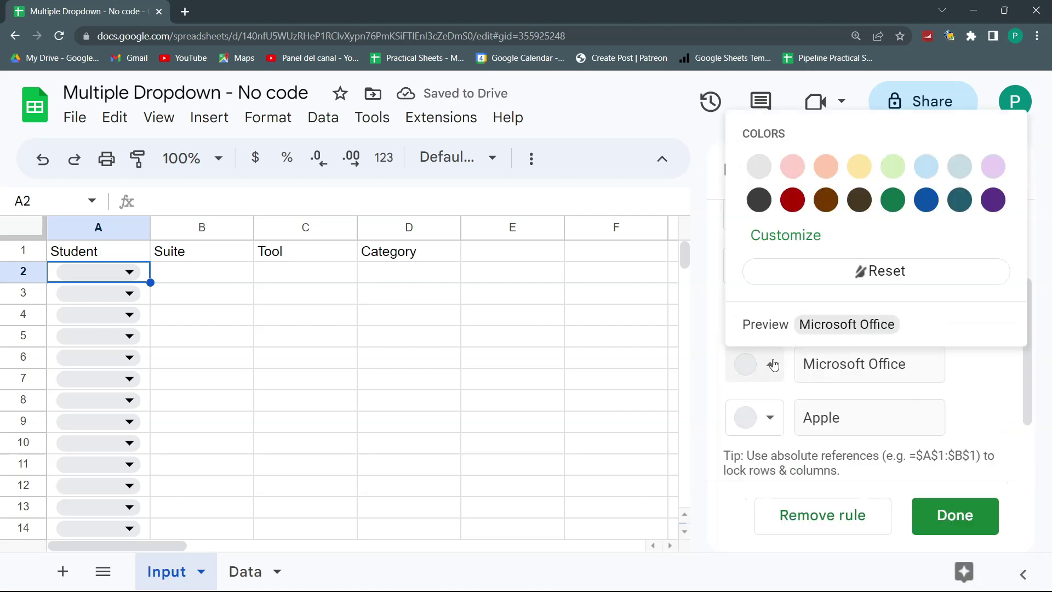
{"action": "left_click", "coordinate": [787, 206]}
{"action": "left_click", "coordinate": [769, 419]}
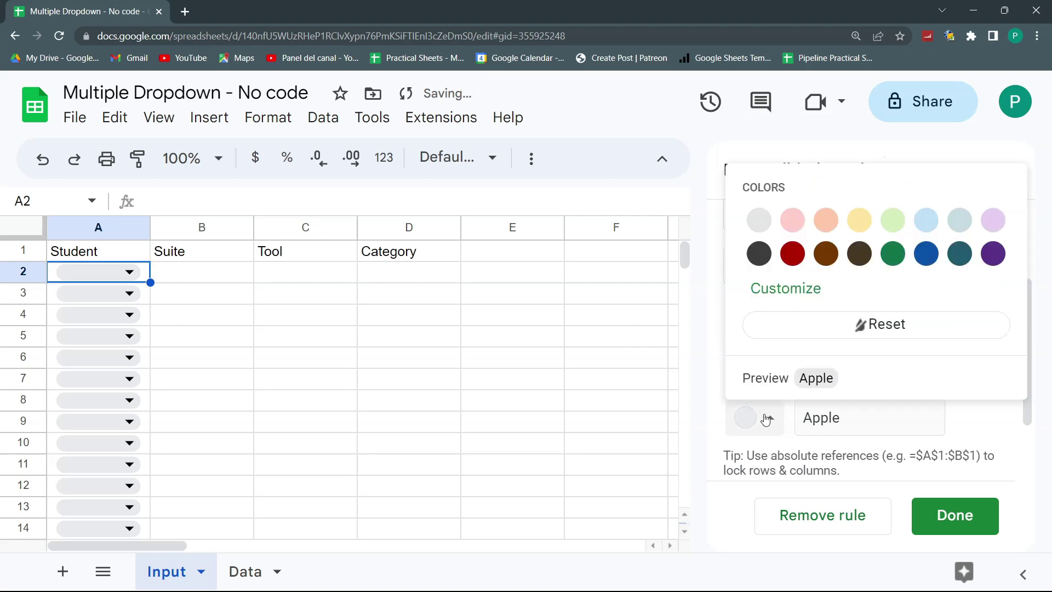
{"action": "left_click", "coordinate": [766, 231]}
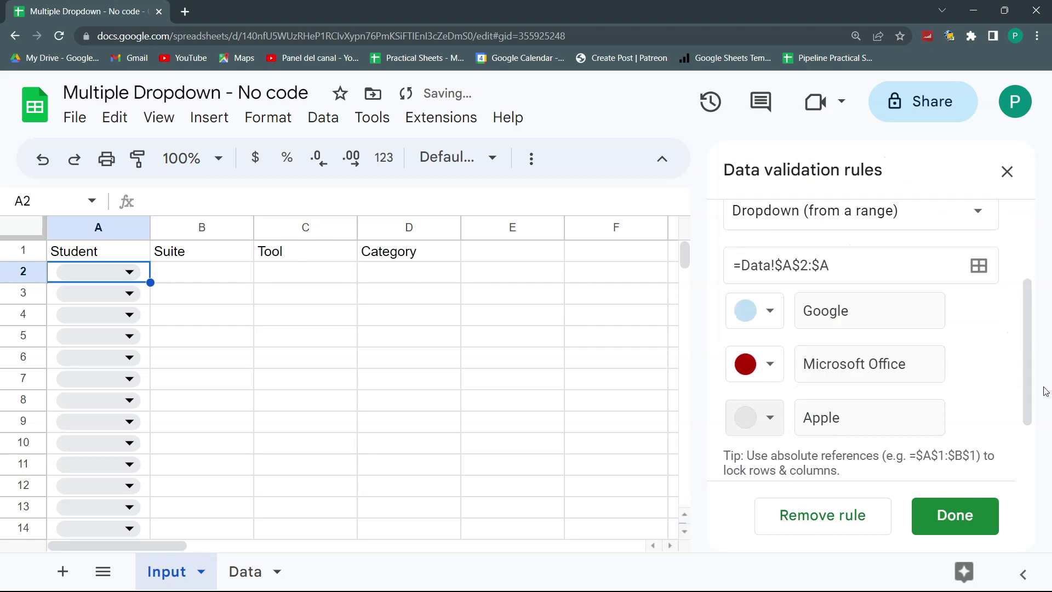
Set the Student dropdown's display style to Arrow in advanced options.
{"action": "scroll", "coordinate": [875, 404], "scroll_direction": "down", "scroll_amount": 2}
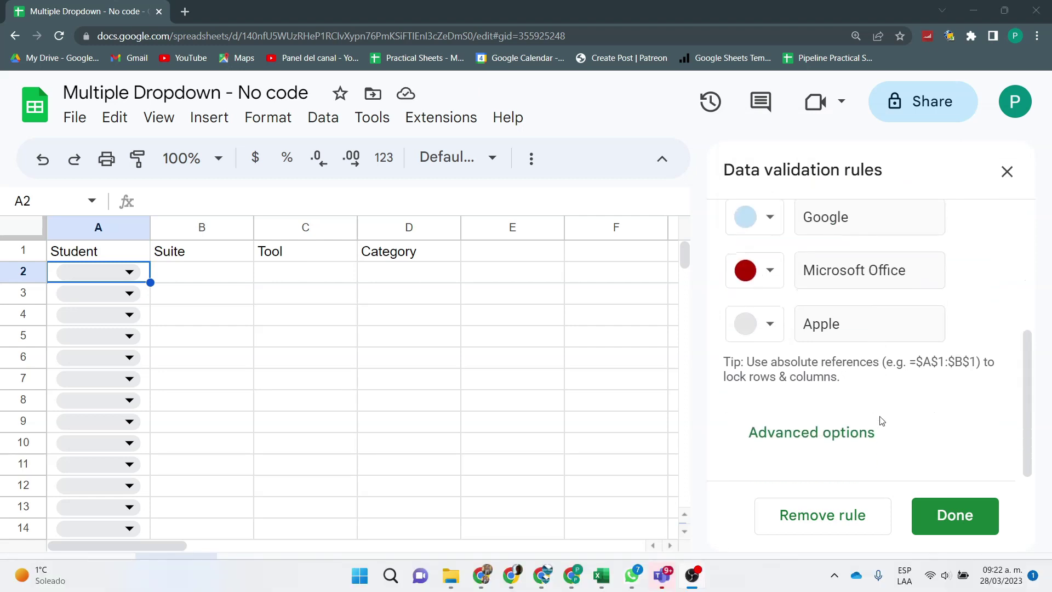
{"action": "left_click", "coordinate": [852, 444]}
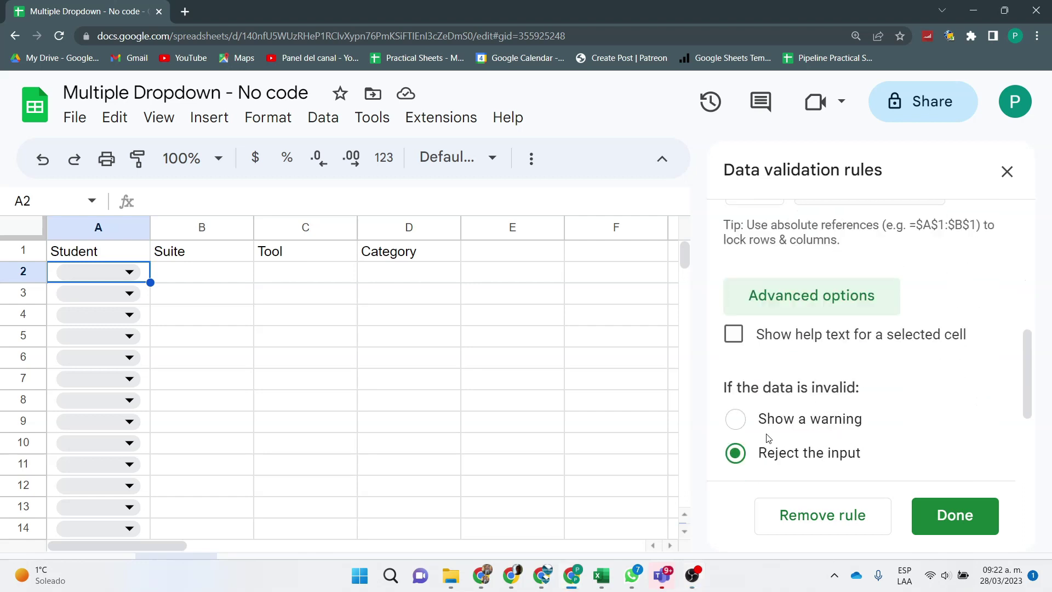
{"action": "scroll", "coordinate": [758, 434], "scroll_direction": "down", "scroll_amount": 3}
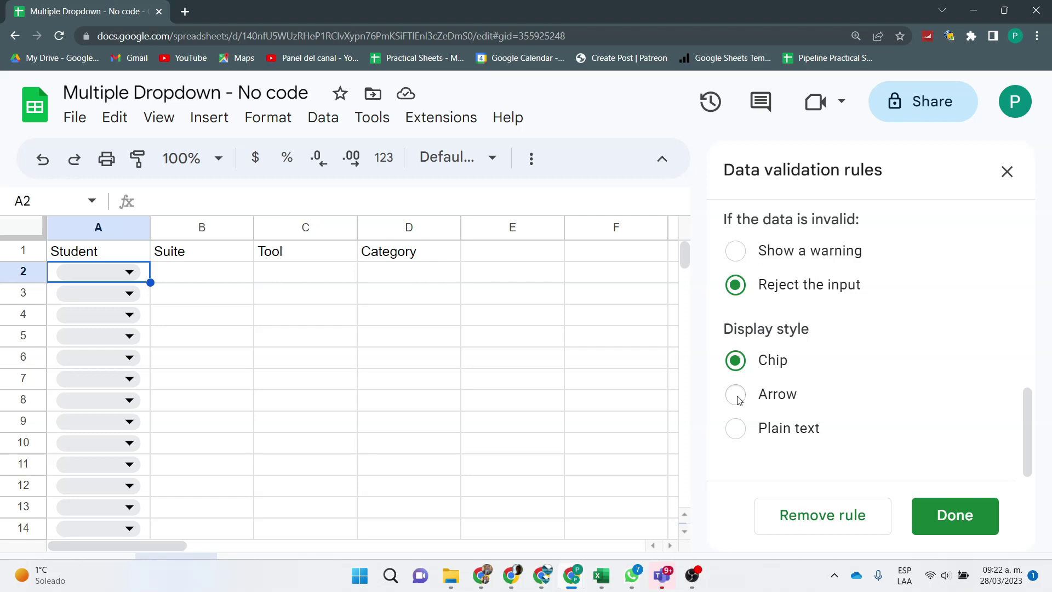
{"action": "left_click", "coordinate": [737, 397]}
Check the Google/Microsoft Office/Apple list in A2 and choose Google.
{"action": "left_click", "coordinate": [139, 272]}
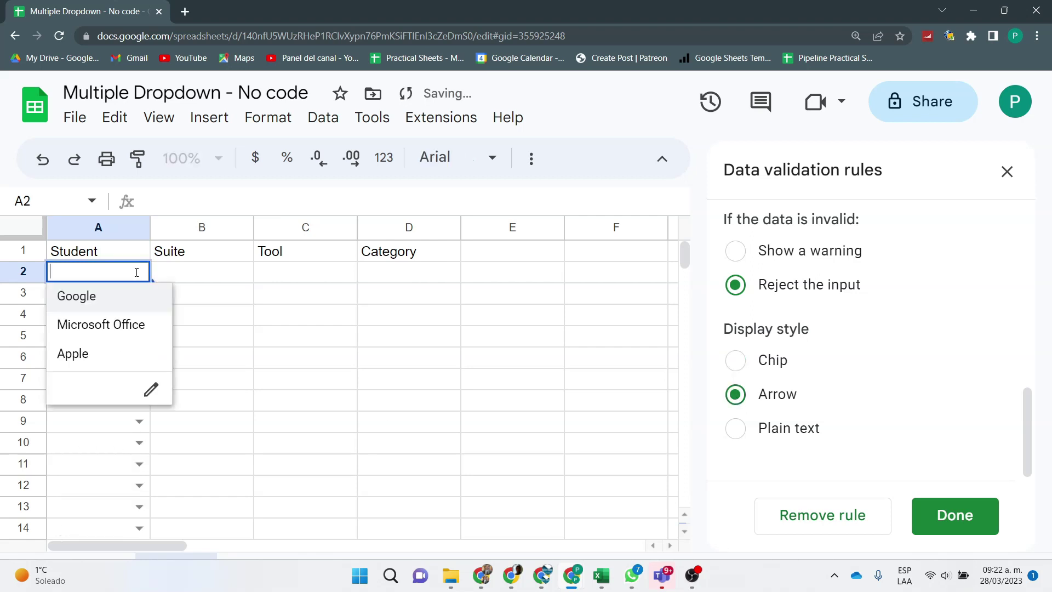
{"action": "left_click", "coordinate": [172, 278]}
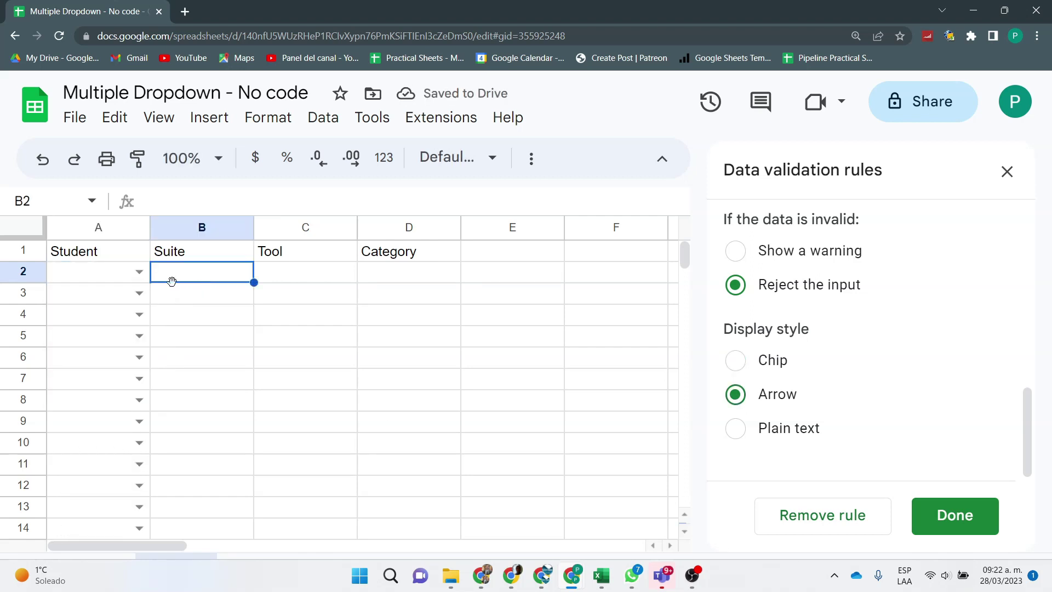
{"action": "left_click", "coordinate": [139, 272]}
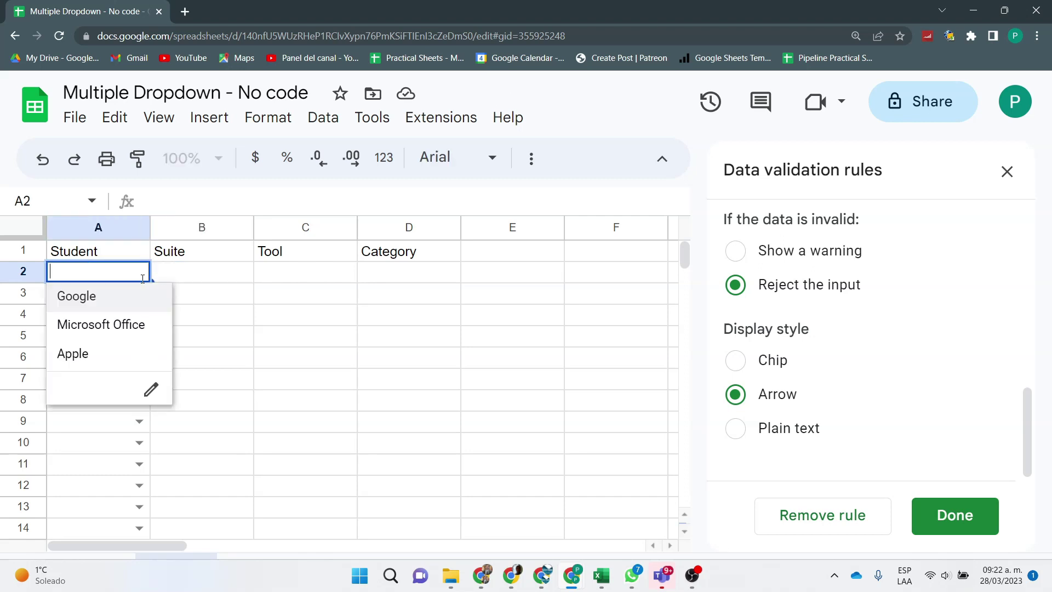
{"action": "left_click", "coordinate": [513, 339]}
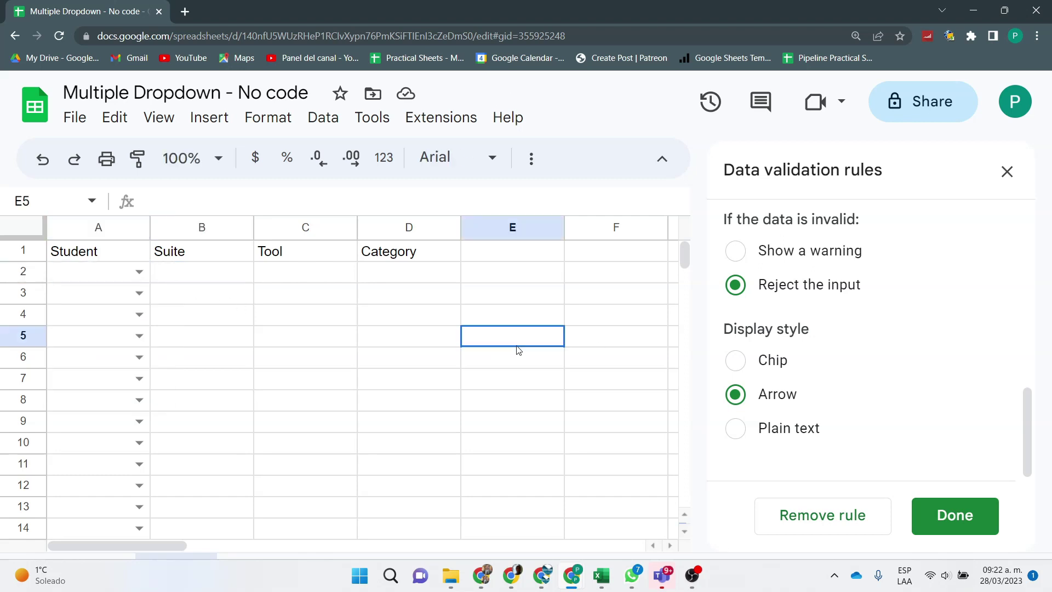
{"action": "left_click", "coordinate": [140, 272]}
{"action": "left_click", "coordinate": [111, 306]}
Remove the colours from the Google and Microsoft Office dropdown options.
{"action": "left_click", "coordinate": [168, 300]}
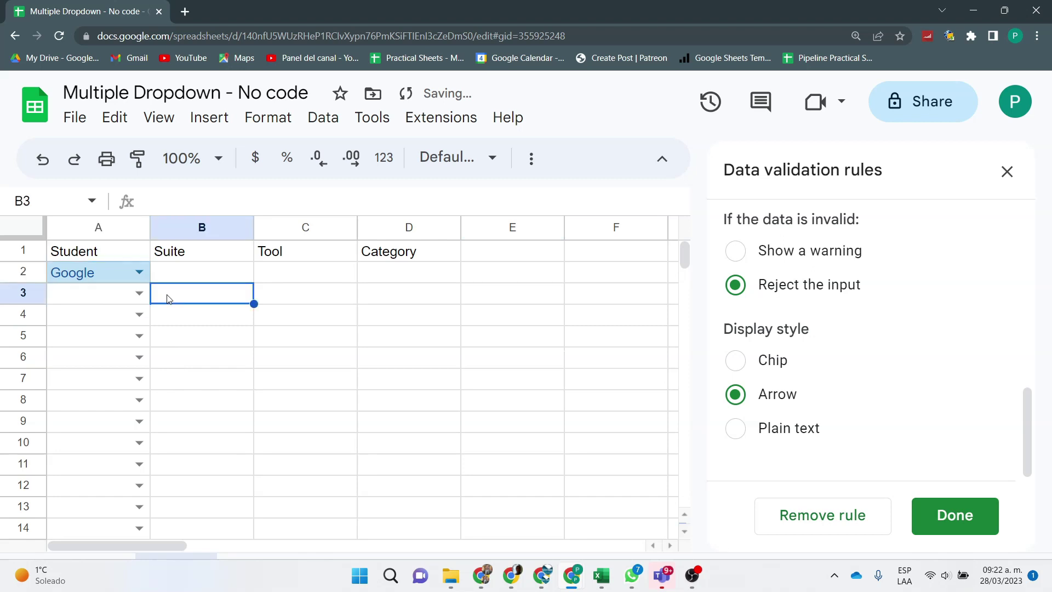
{"action": "scroll", "coordinate": [794, 361], "scroll_direction": "up", "scroll_amount": 8}
{"action": "scroll", "coordinate": [786, 369], "scroll_direction": "down", "scroll_amount": 1}
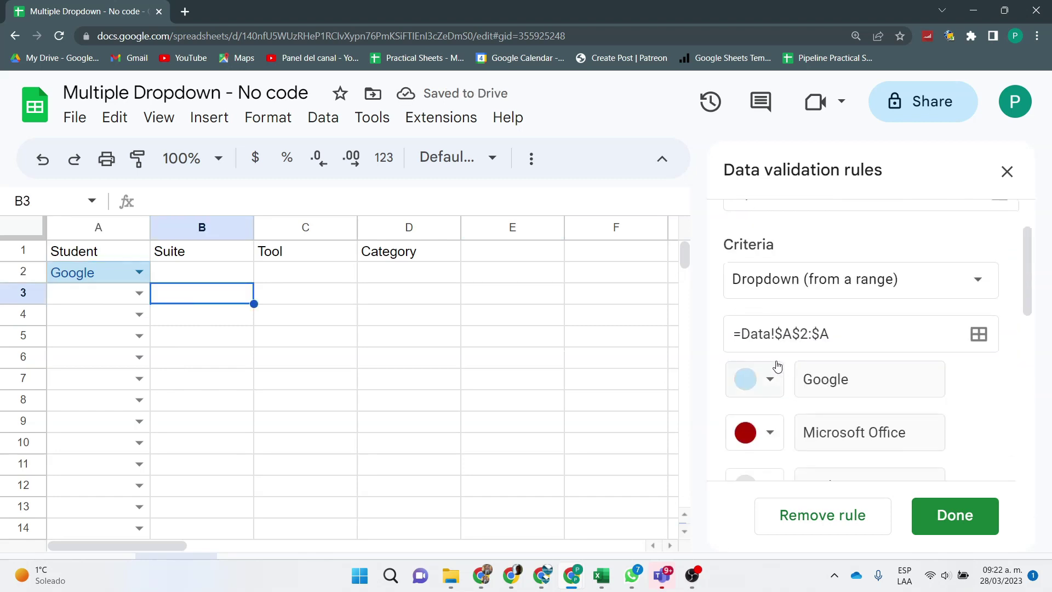
{"action": "left_click", "coordinate": [769, 373]}
{"action": "left_click", "coordinate": [850, 287]}
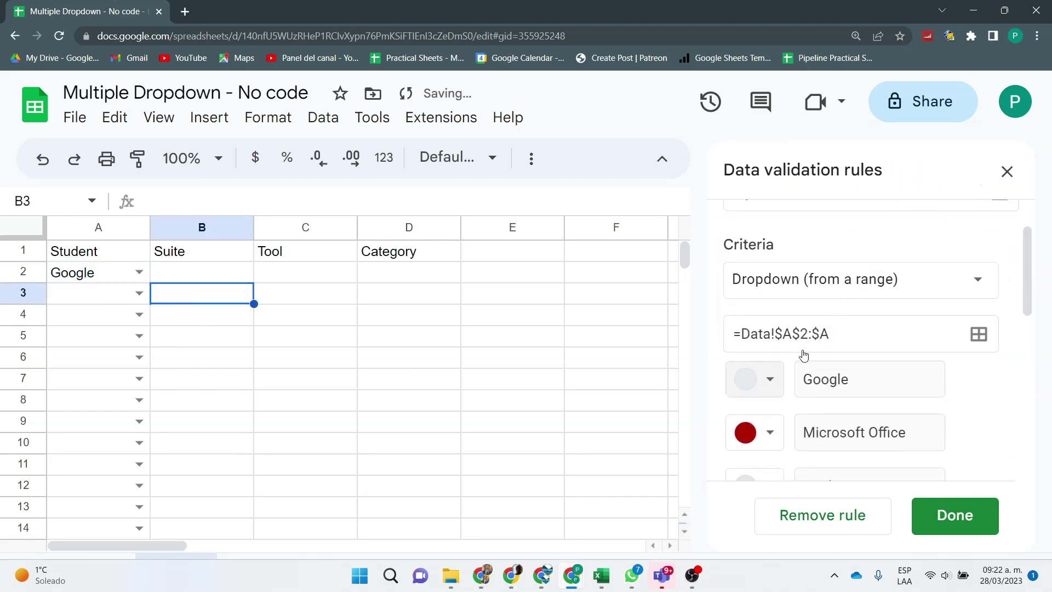
{"action": "left_click", "coordinate": [768, 434]}
{"action": "left_click", "coordinate": [790, 339]}
{"action": "scroll", "coordinate": [789, 367], "scroll_direction": "down", "scroll_amount": 3}
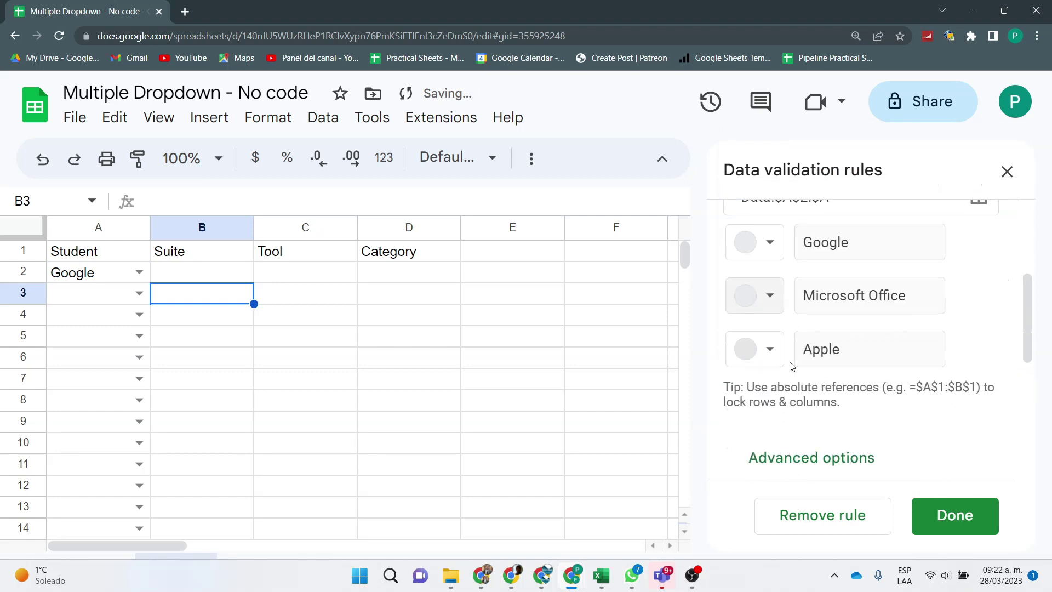
{"action": "left_click", "coordinate": [773, 361]}
{"action": "left_click", "coordinate": [772, 361]}
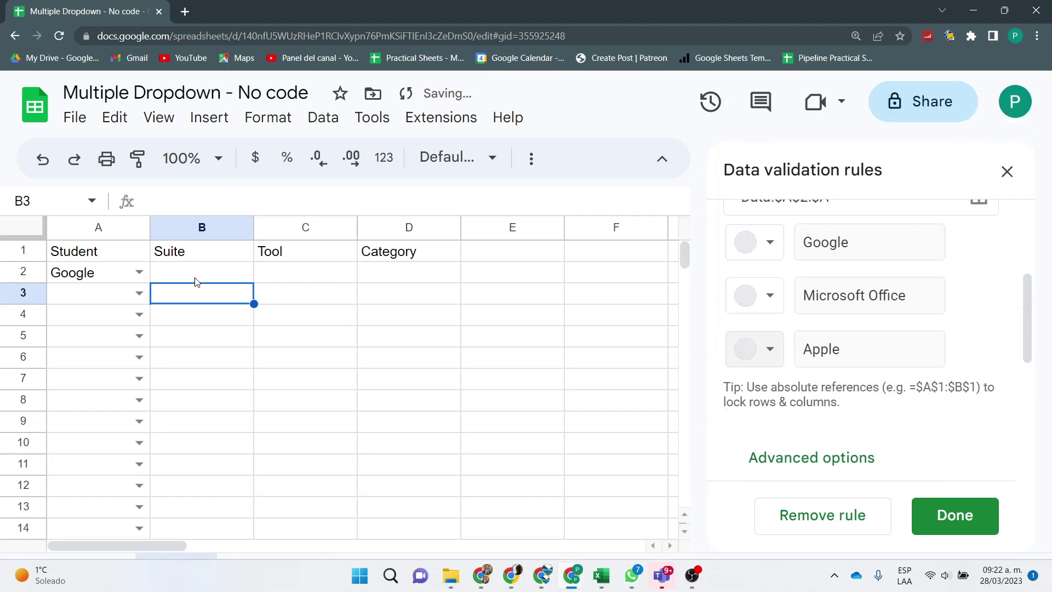
Set A3 to Microsoft Office and widen column A to fit it.
{"action": "left_click", "coordinate": [140, 294]}
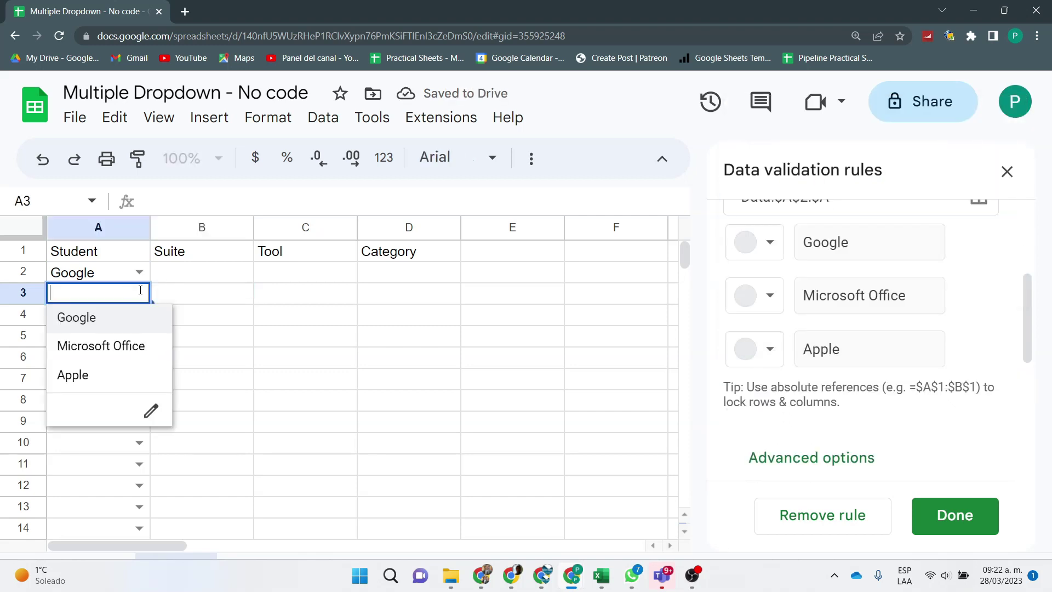
{"action": "left_click", "coordinate": [108, 350]}
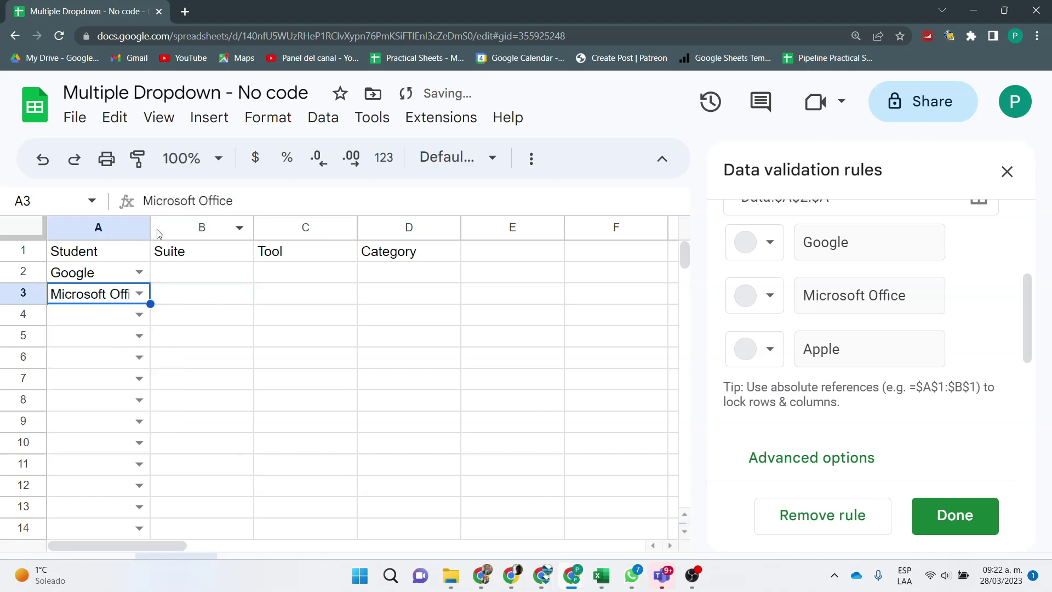
{"action": "left_click_drag", "start_coordinate": [149, 227], "coordinate": [188, 228]}
{"action": "left_click", "coordinate": [254, 308]}
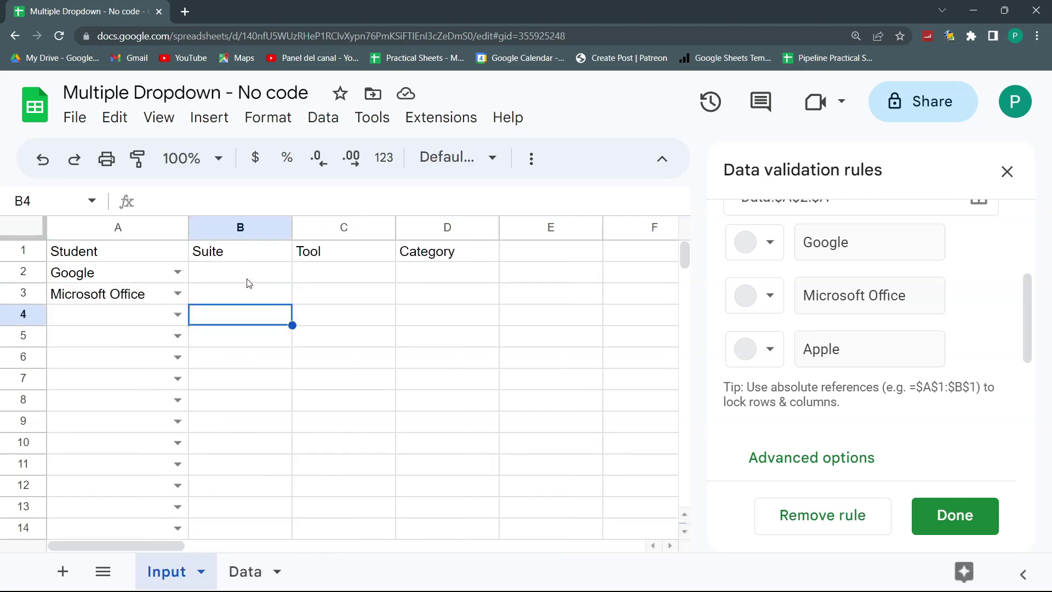
{"action": "left_click", "coordinate": [247, 282]}
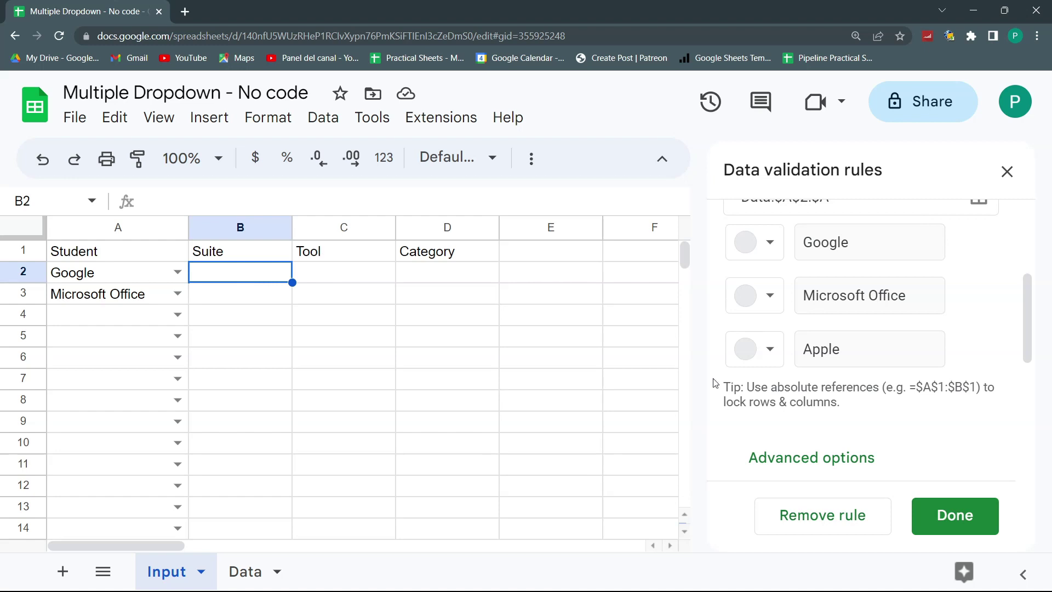
Add a new rule on Input!B2:B with criteria 'Dropdown (from a range)'.
{"action": "left_click", "coordinate": [936, 514]}
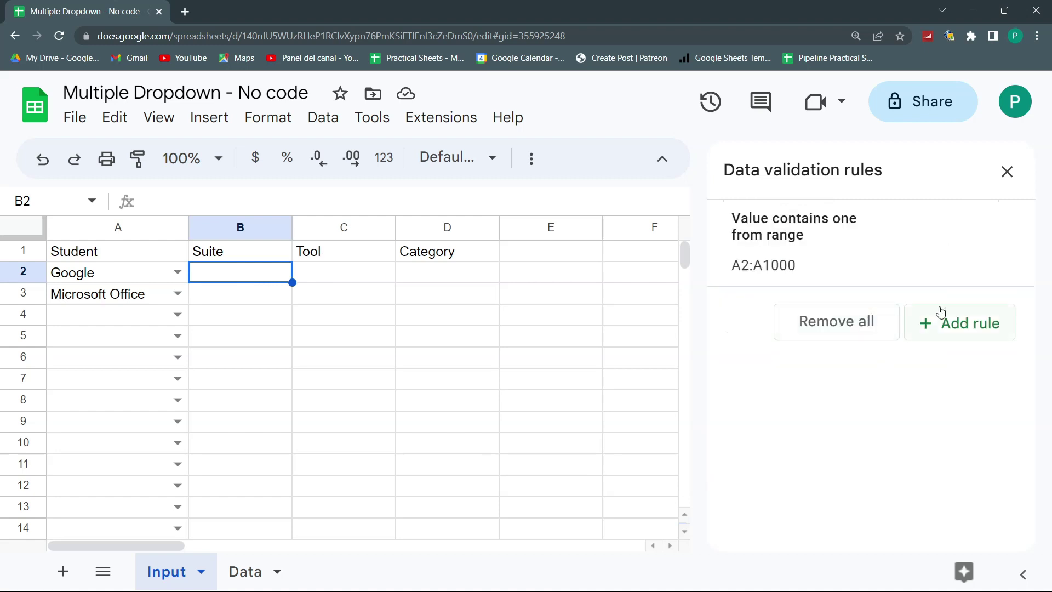
{"action": "left_click", "coordinate": [940, 312]}
{"action": "left_click", "coordinate": [809, 261]}
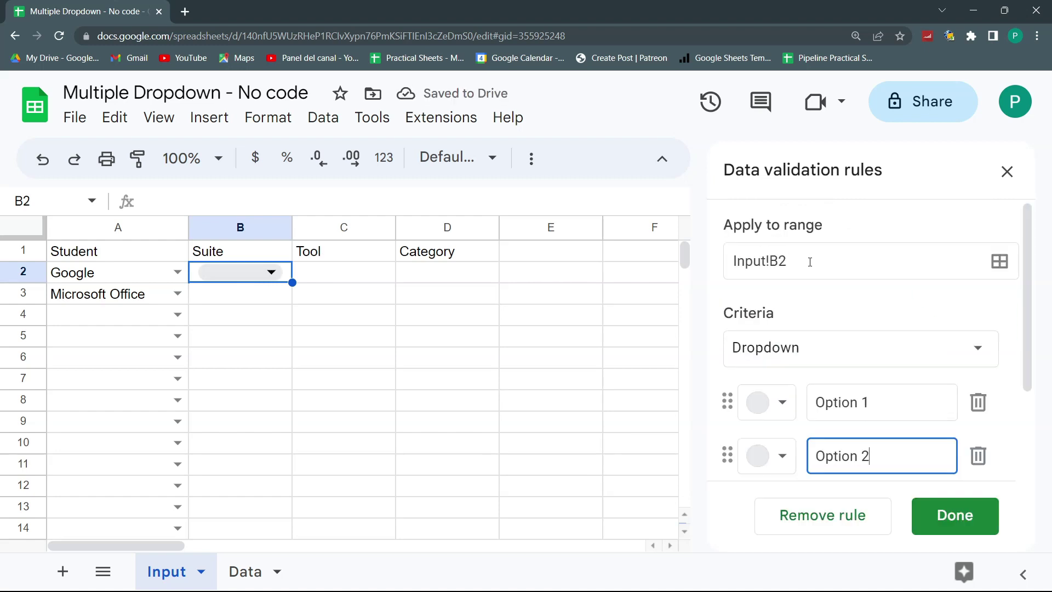
{"action": "type", "text": ":B"}
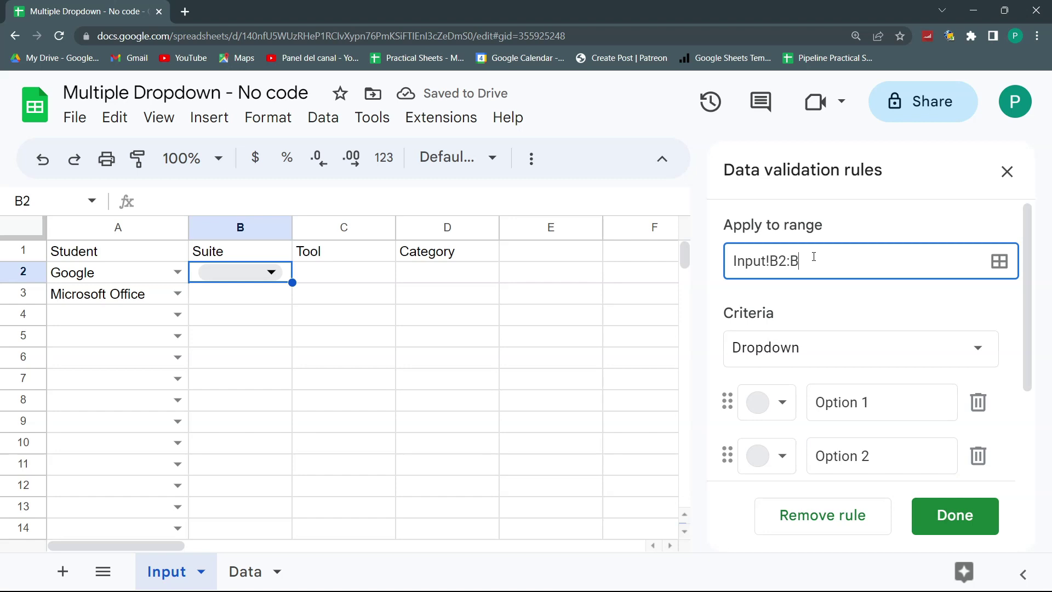
{"action": "left_click", "coordinate": [857, 348]}
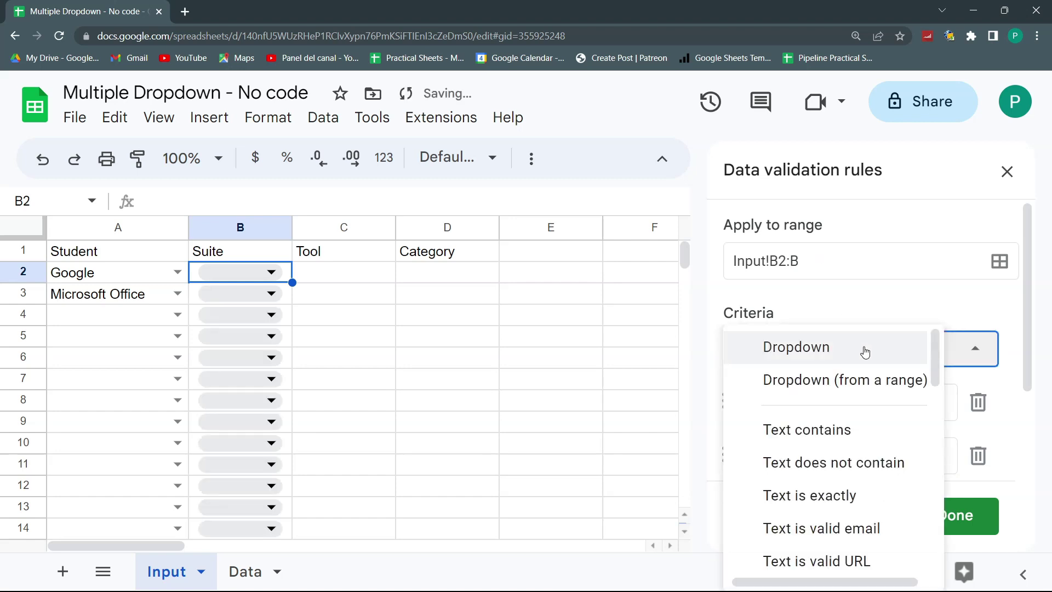
{"action": "left_click", "coordinate": [873, 386]}
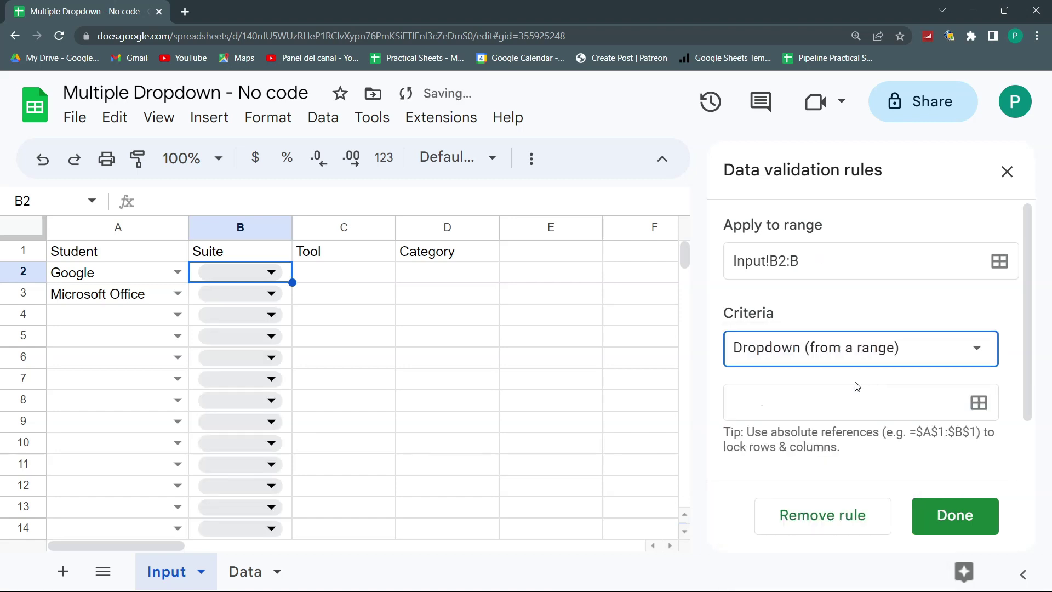
Source the Suite dropdown from Data!B2:B, use Arrow style, and save the rule.
{"action": "left_click", "coordinate": [978, 403]}
{"action": "left_click", "coordinate": [245, 572]}
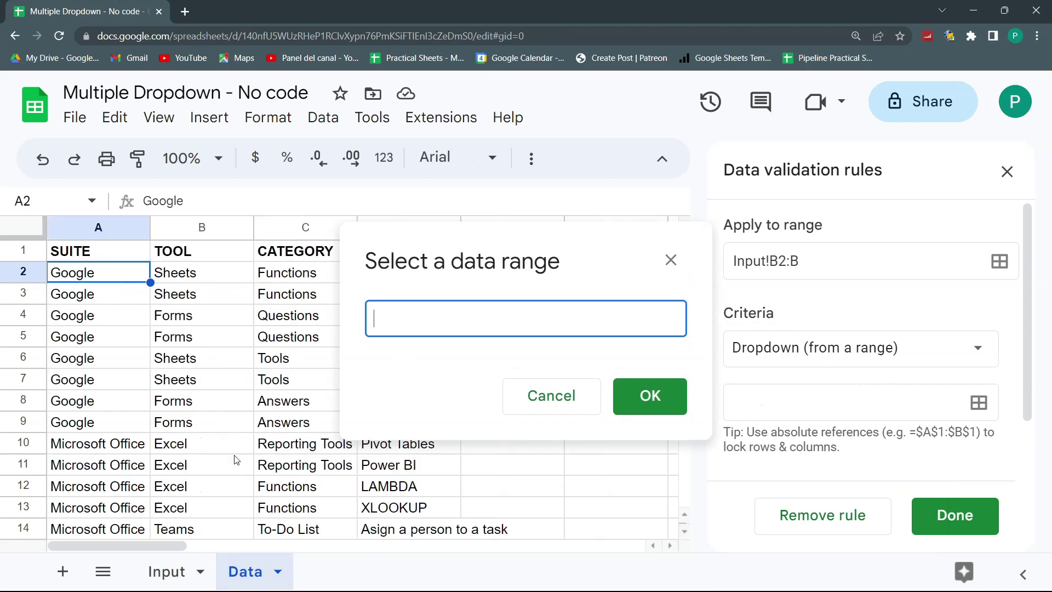
{"action": "left_click", "coordinate": [198, 270]}
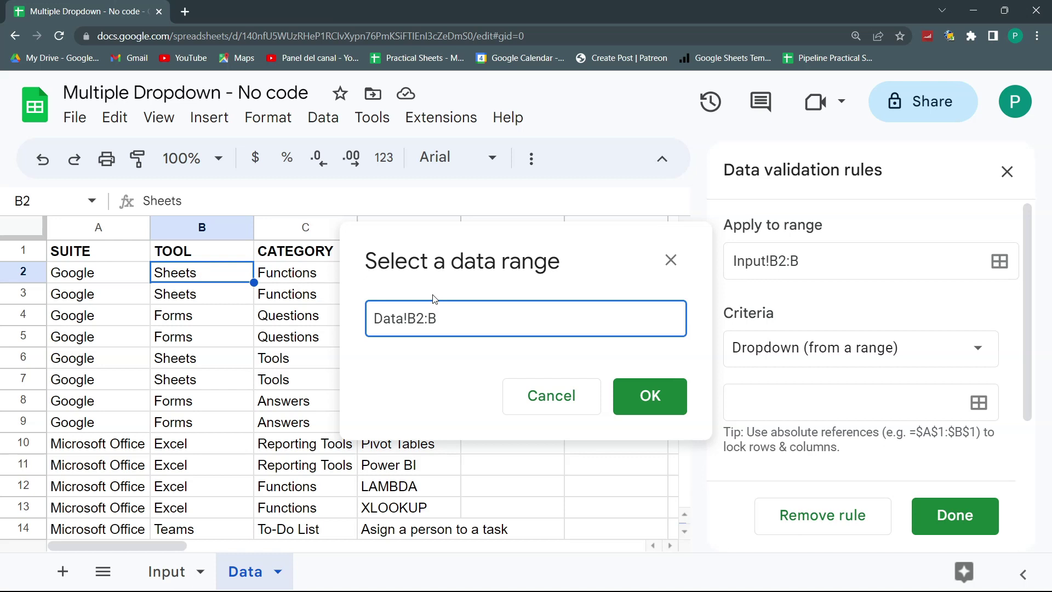
{"action": "left_click", "coordinate": [650, 395]}
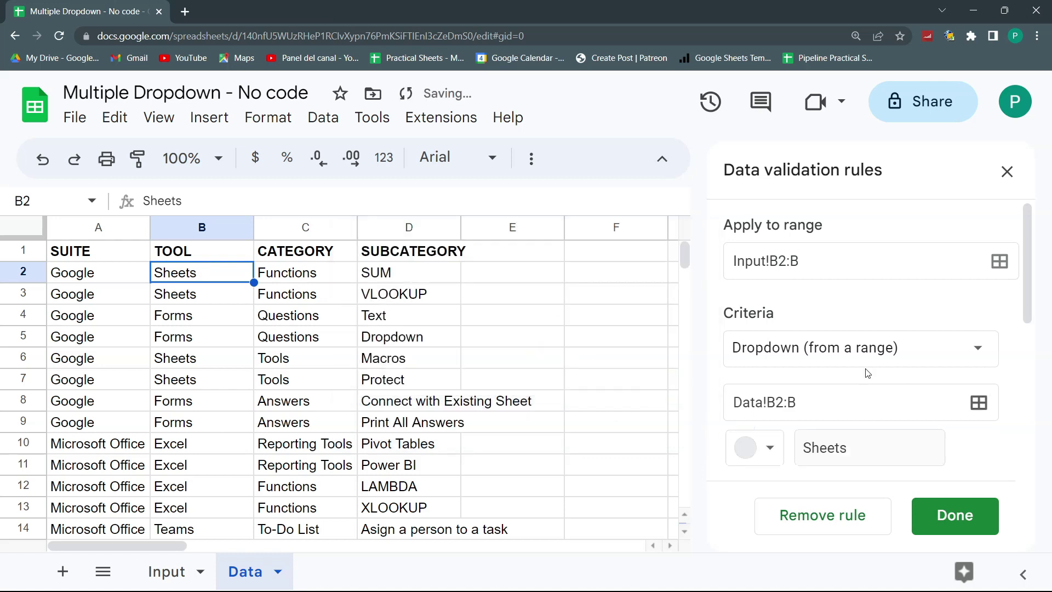
{"action": "scroll", "coordinate": [868, 373], "scroll_direction": "down", "scroll_amount": 6}
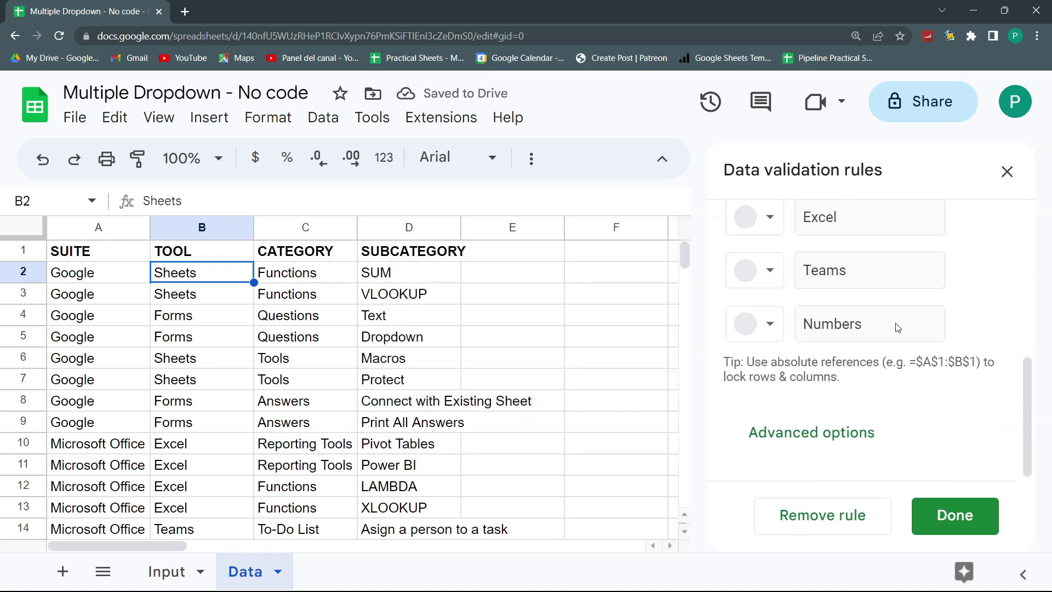
{"action": "left_click", "coordinate": [839, 426]}
{"action": "scroll", "coordinate": [848, 433], "scroll_direction": "down", "scroll_amount": 7}
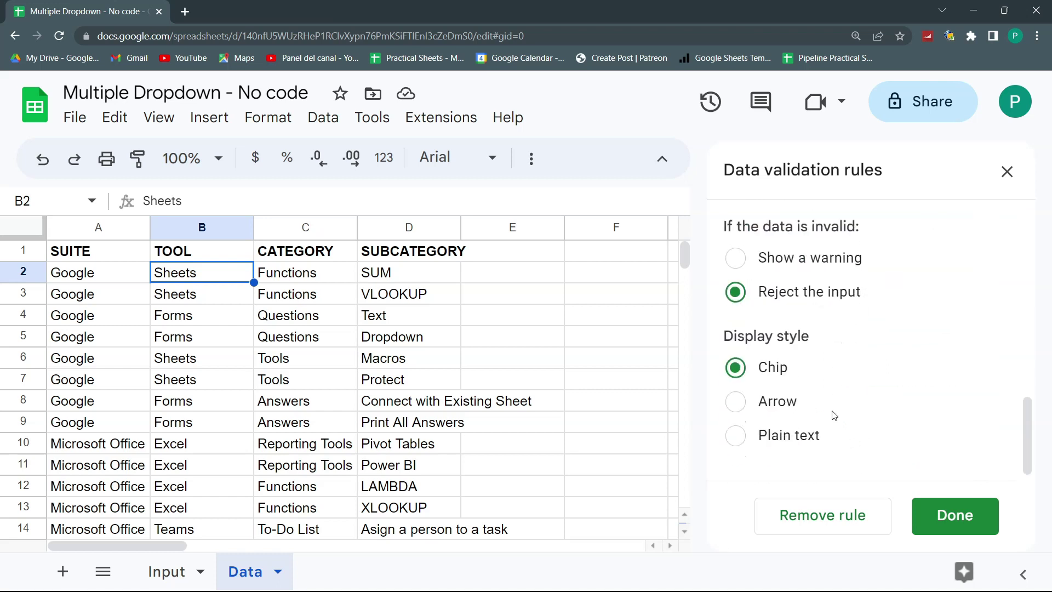
{"action": "left_click", "coordinate": [738, 394]}
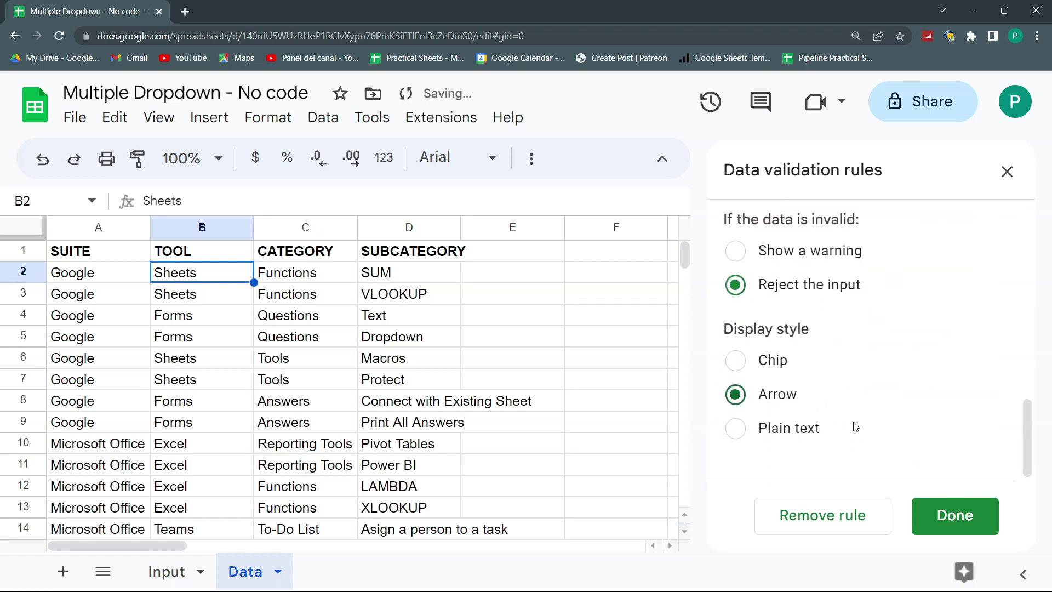
{"action": "left_click", "coordinate": [978, 510]}
Choose Teams in cell B2 of the Input sheet.
{"action": "left_click", "coordinate": [166, 572]}
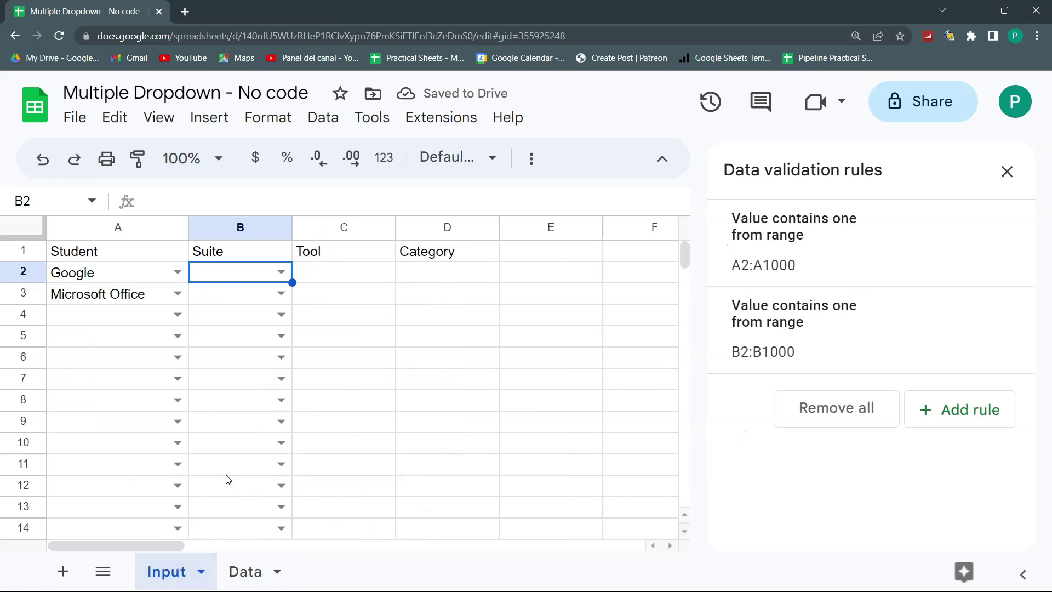
{"action": "left_click", "coordinate": [278, 273]}
{"action": "left_click", "coordinate": [216, 382]}
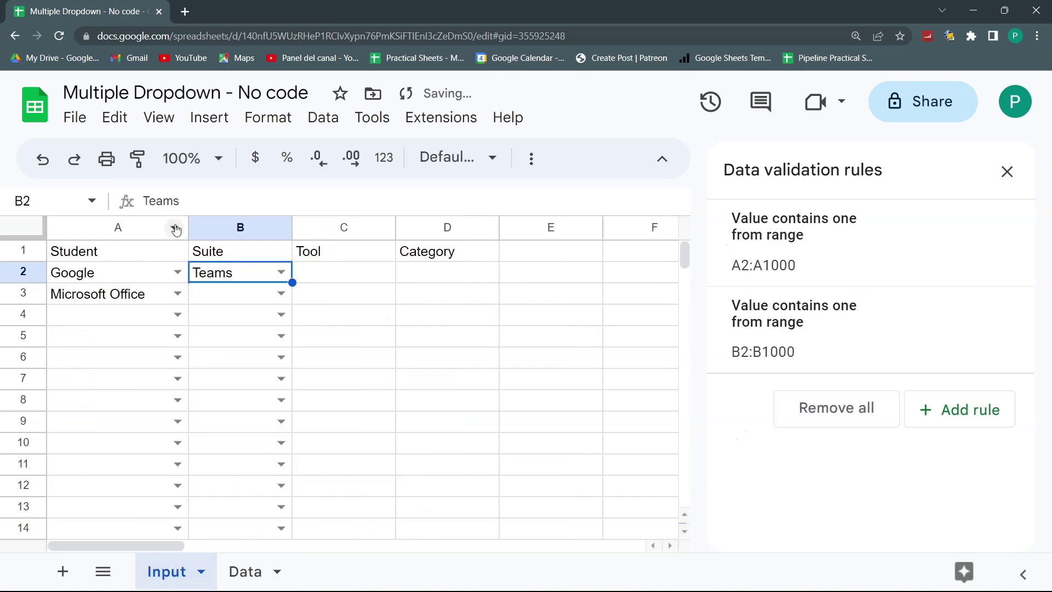
{"action": "left_click_drag", "start_coordinate": [165, 272], "coordinate": [200, 317]}
{"action": "left_click", "coordinate": [175, 273]}
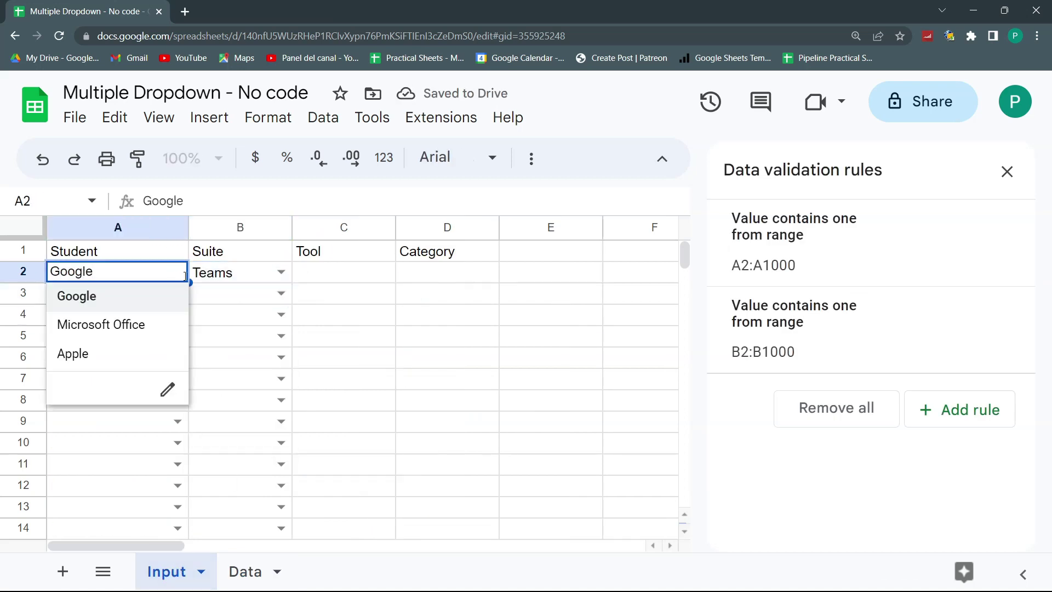
Insert an empty column before column A and shift the Student–Category headers into A1:D1.
{"action": "left_click", "coordinate": [139, 298]}
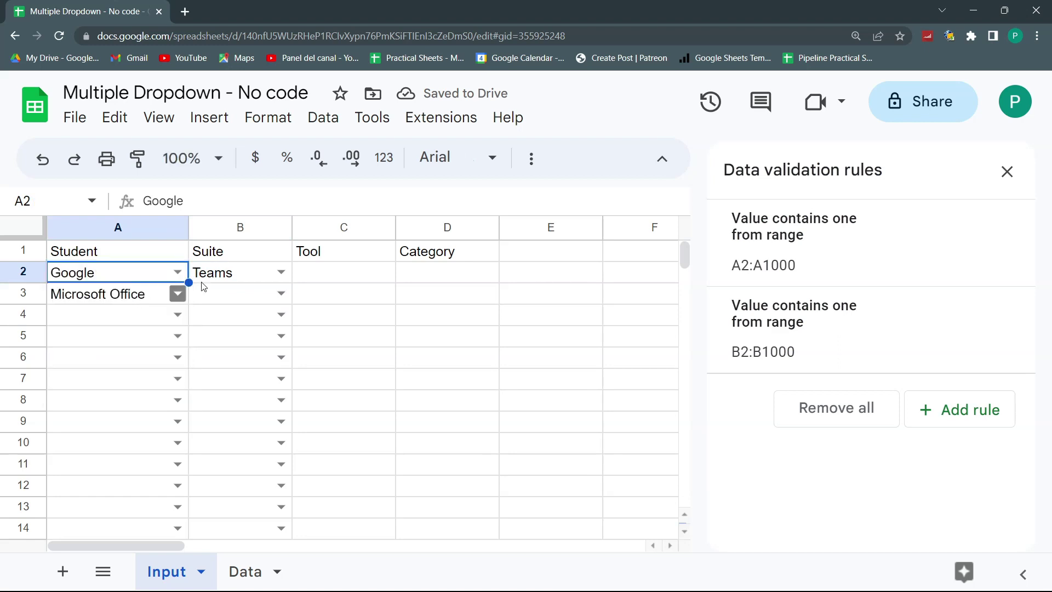
{"action": "left_click", "coordinate": [276, 272]}
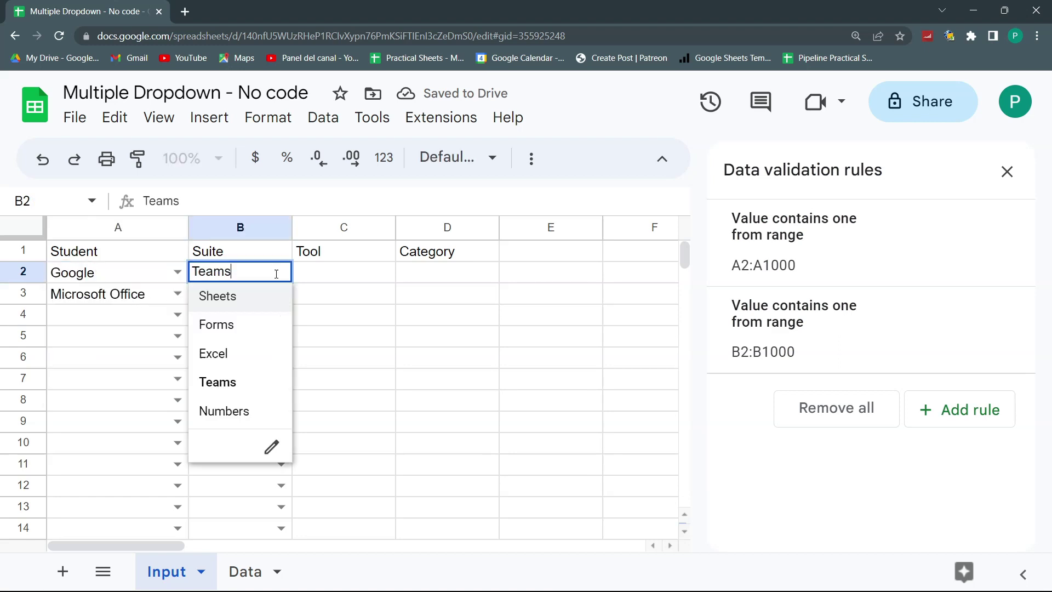
{"action": "left_click", "coordinate": [149, 275]}
{"action": "left_click", "coordinate": [113, 233]}
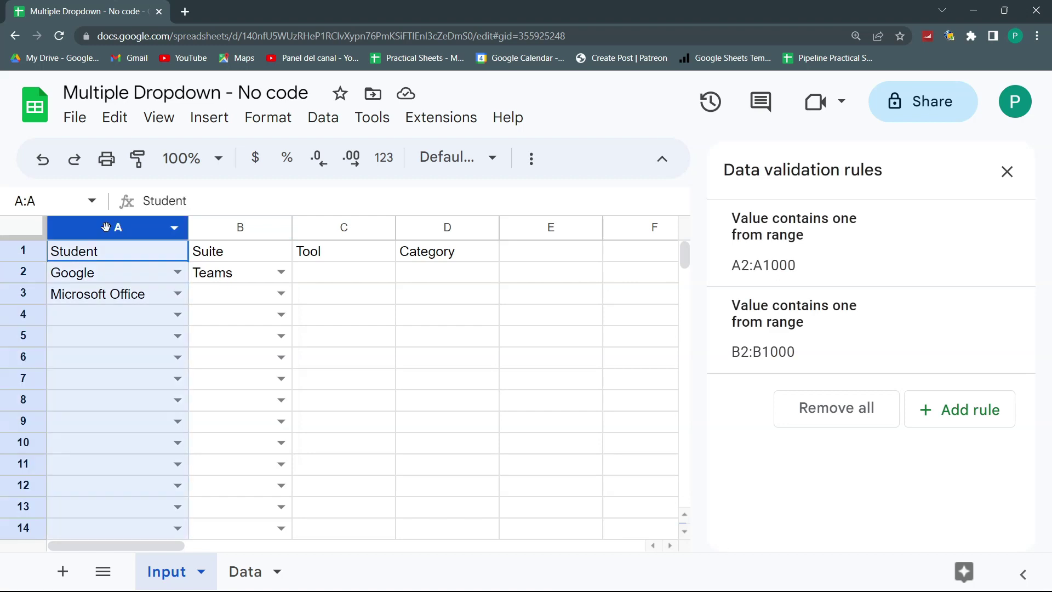
{"action": "right_click", "coordinate": [110, 236]}
{"action": "left_click", "coordinate": [243, 324]}
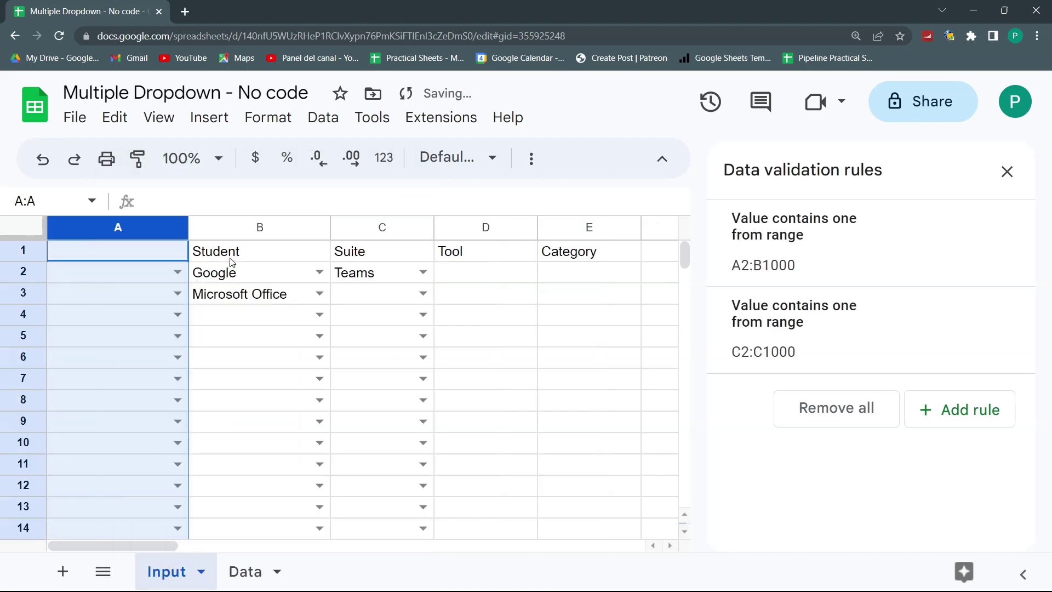
{"action": "left_click_drag", "start_coordinate": [219, 251], "coordinate": [552, 250]}
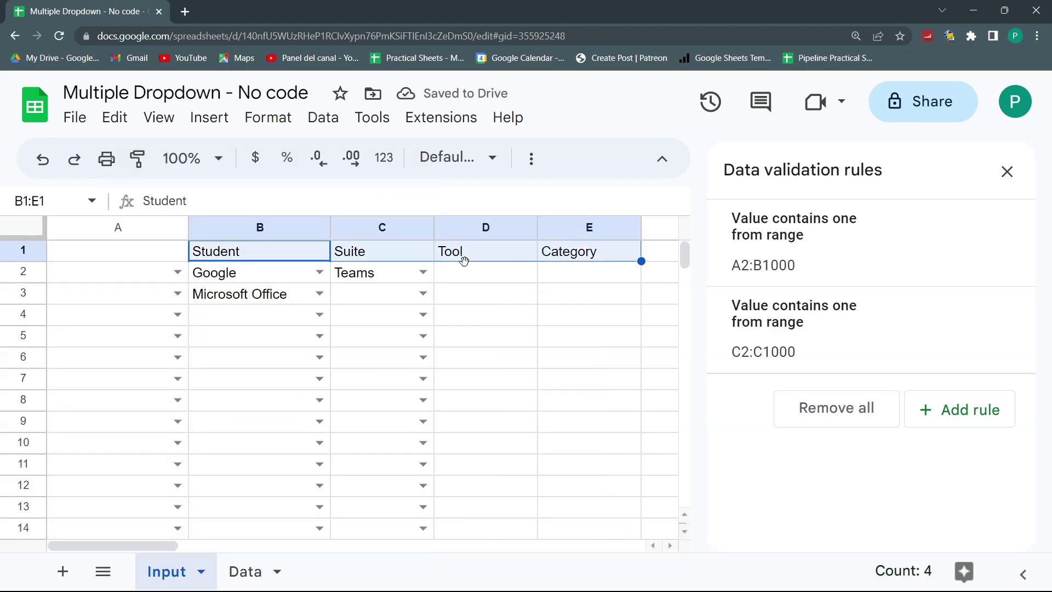
{"action": "left_click_drag", "start_coordinate": [460, 258], "coordinate": [307, 258]}
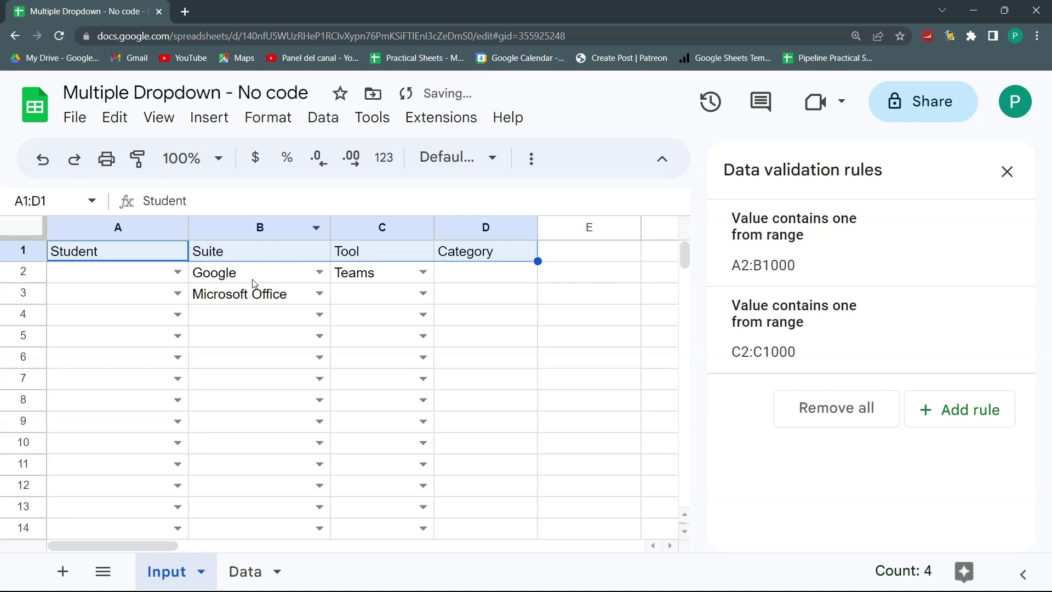
Narrow the suite dropdown rule's range from A2:B1000 to B2:B1000.
{"action": "left_click", "coordinate": [256, 296]}
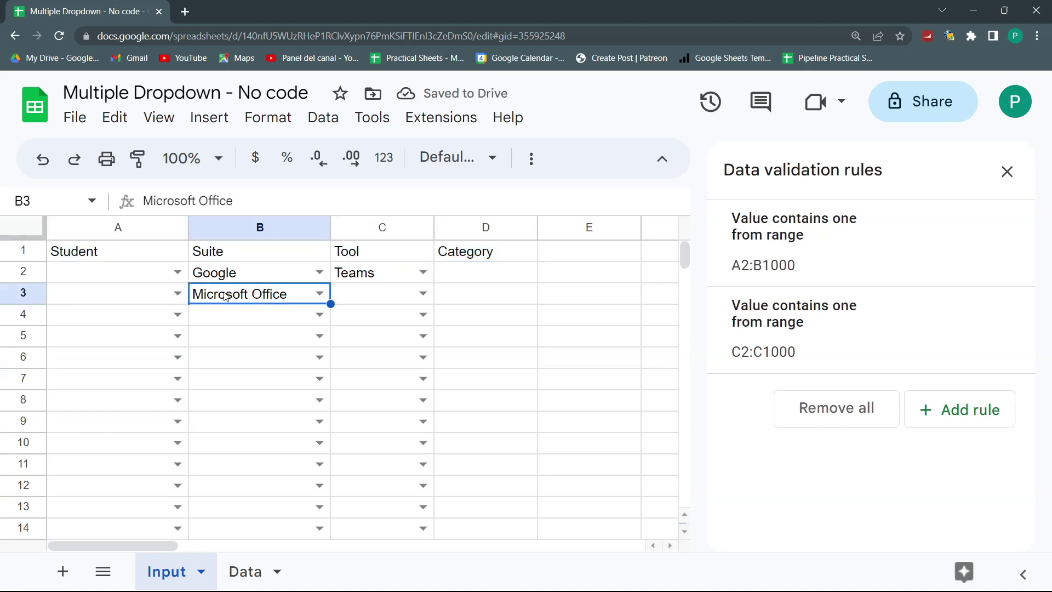
{"action": "left_click", "coordinate": [141, 272]}
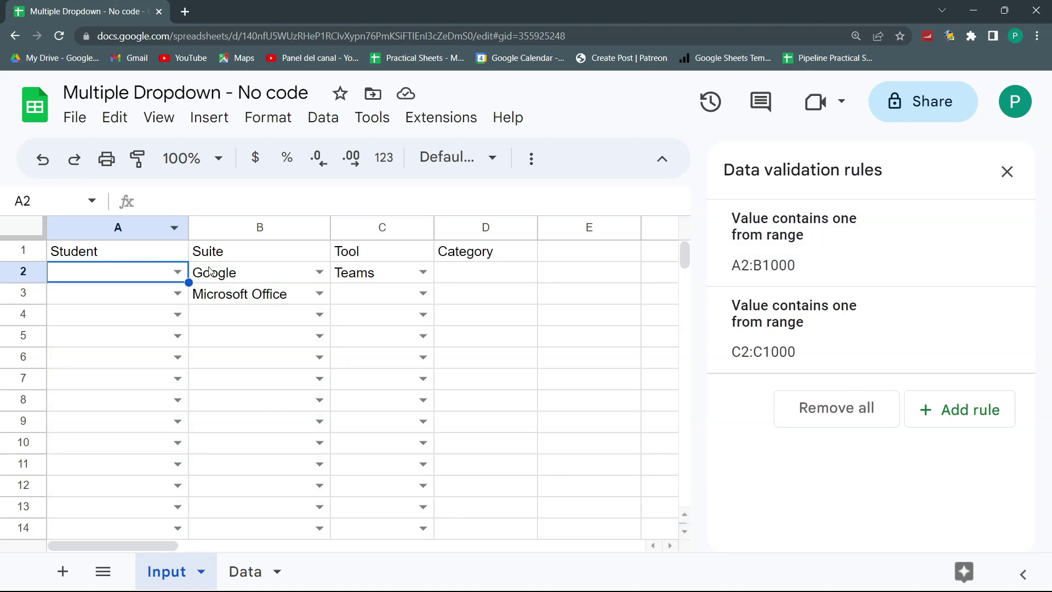
{"action": "left_click", "coordinate": [798, 246]}
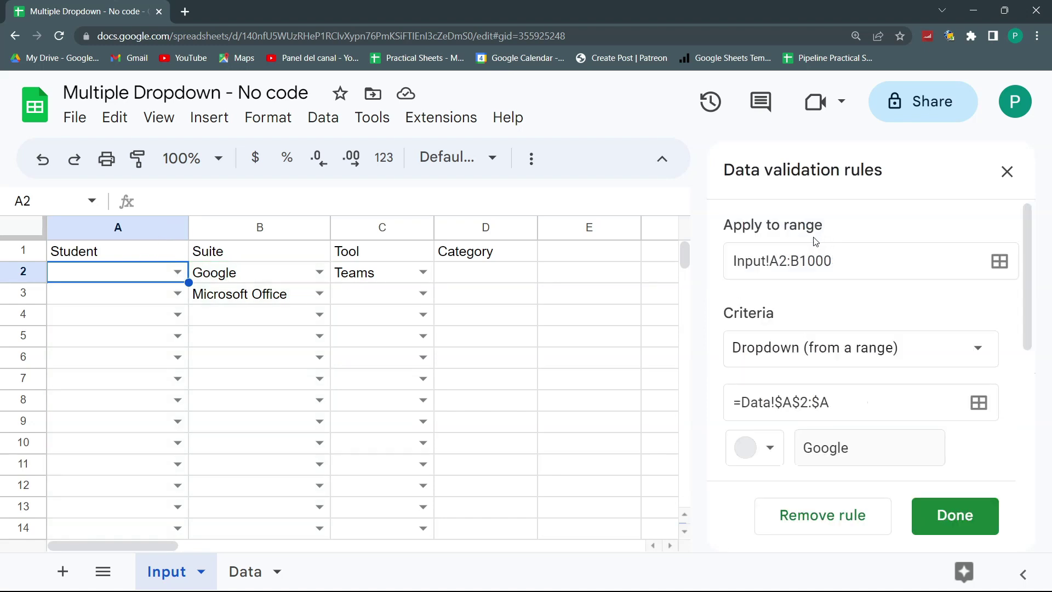
{"action": "left_click", "coordinate": [776, 263]}
{"action": "key", "text": "BackSpace"}
{"action": "type", "text": "B"}
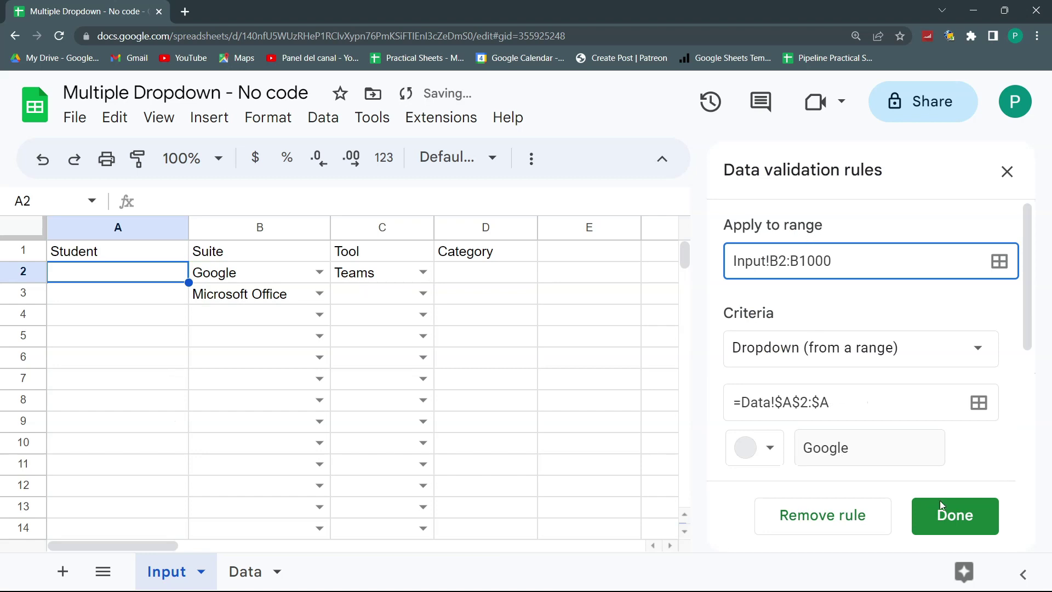
{"action": "left_click", "coordinate": [951, 515]}
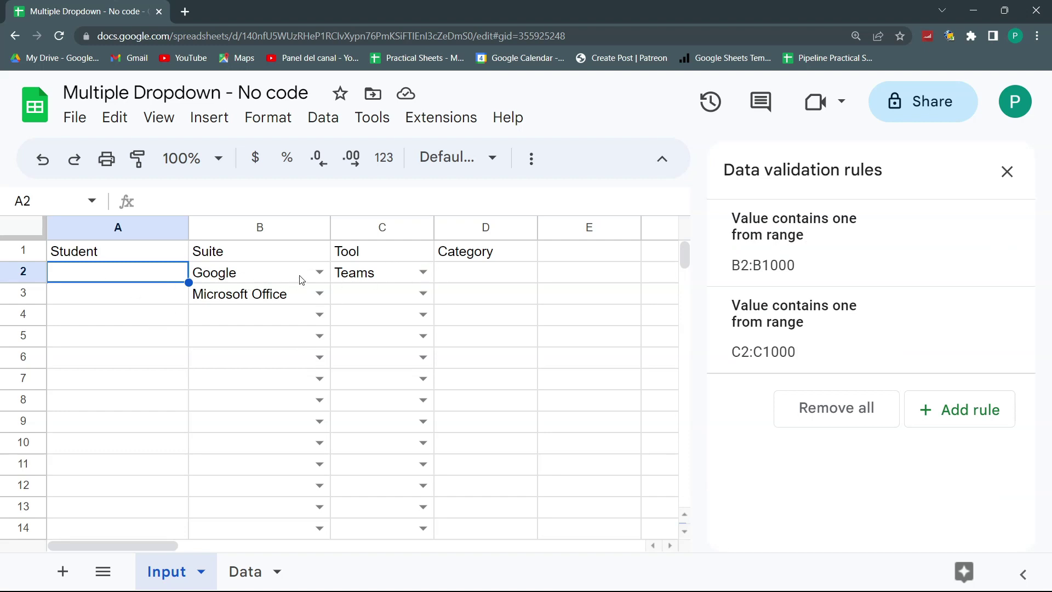
Keep Teams in C2's Tool dropdown, then close the Data validation rules panel on the Data sheet.
{"action": "left_click", "coordinate": [423, 273]}
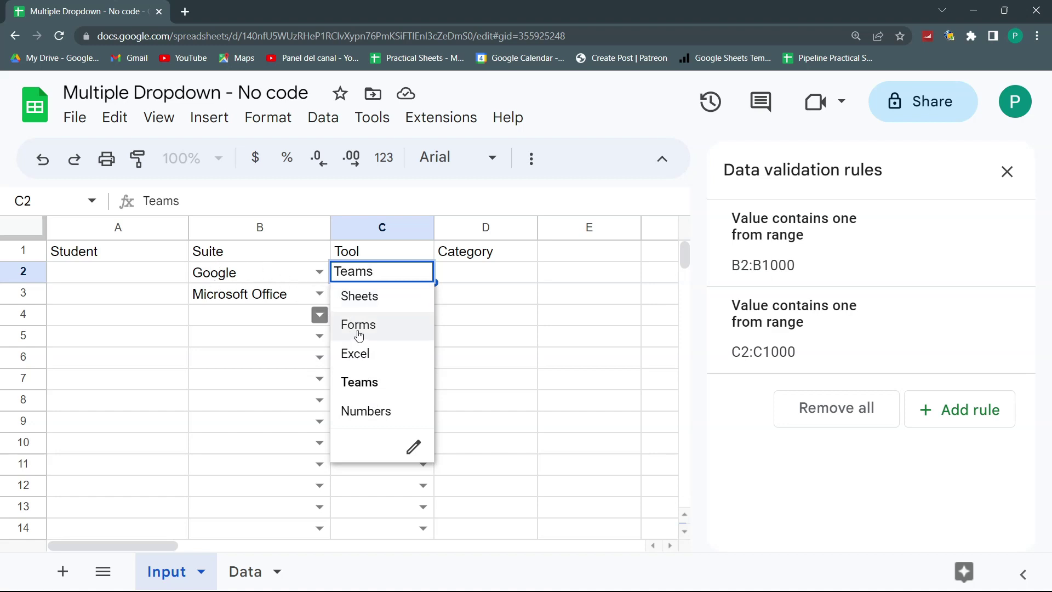
{"action": "left_click", "coordinate": [477, 301]}
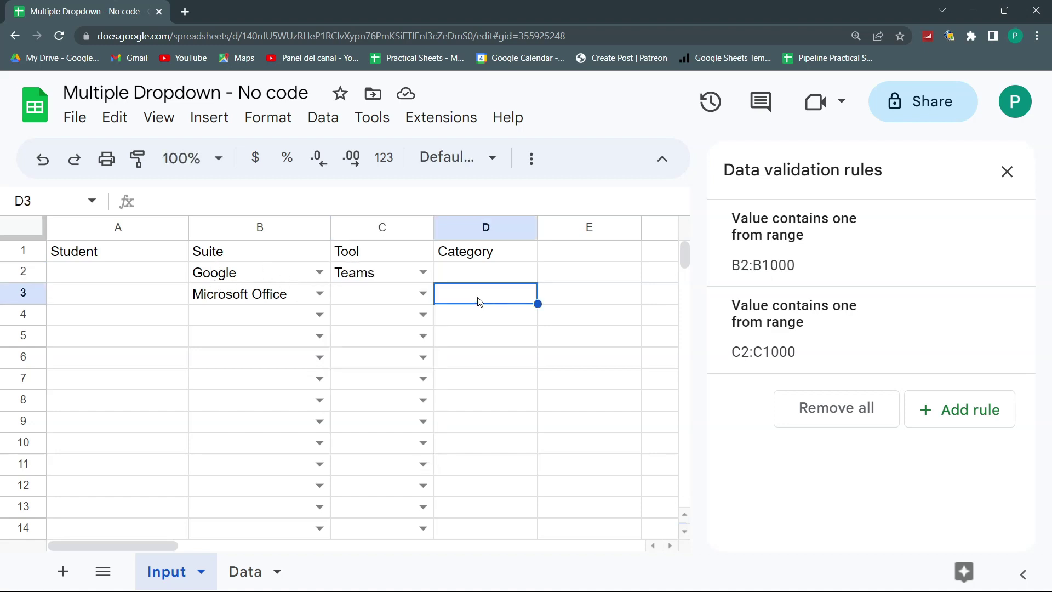
{"action": "left_click", "coordinate": [260, 567]}
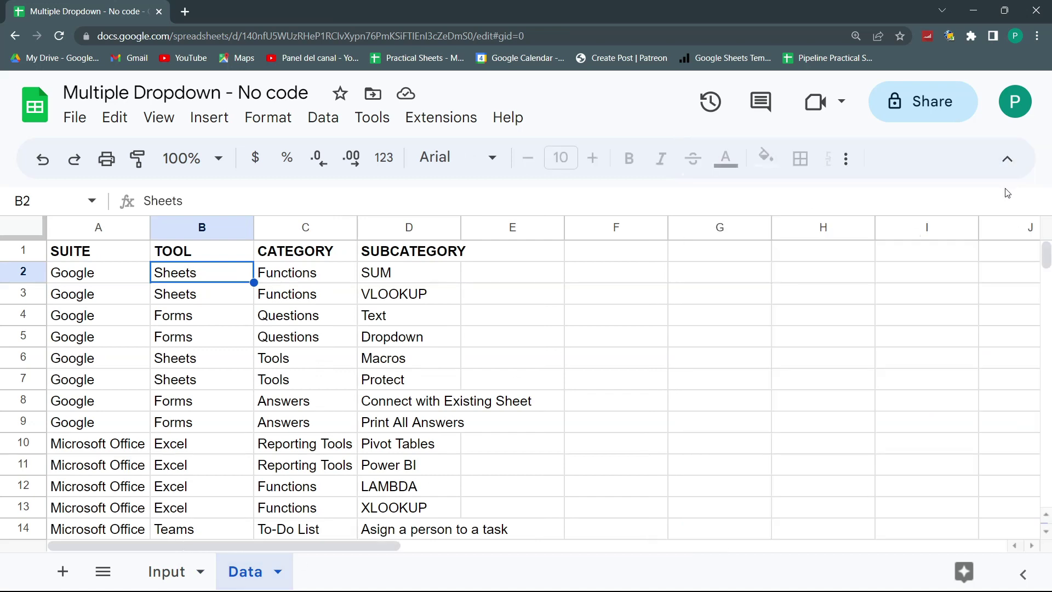
{"action": "left_click", "coordinate": [1007, 171]}
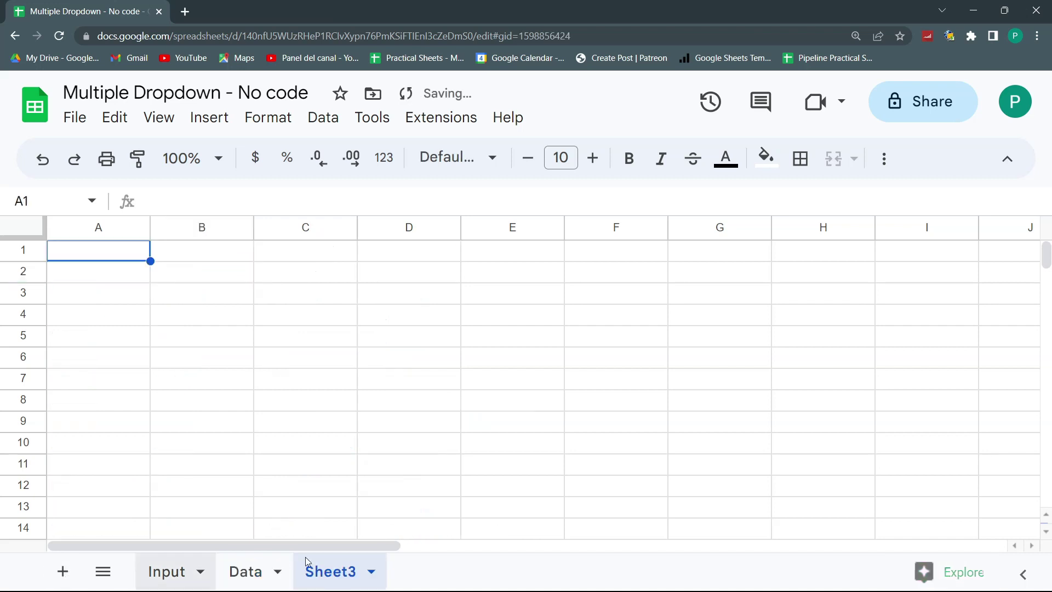
Rename the Sheet3 tab to CD.
{"action": "double_click", "coordinate": [332, 578]}
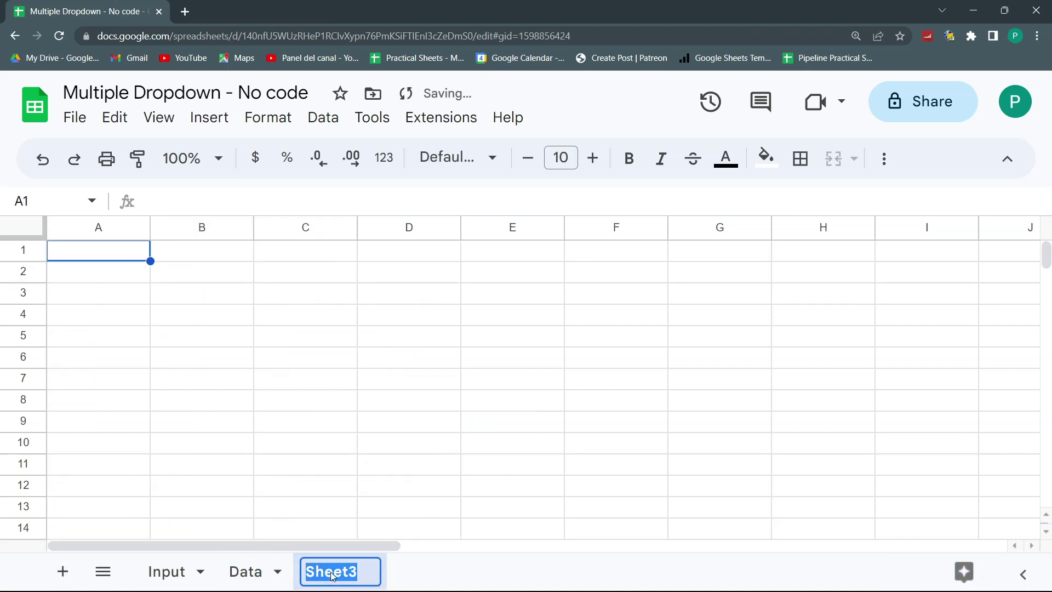
{"action": "type", "text": "Conditiona"}
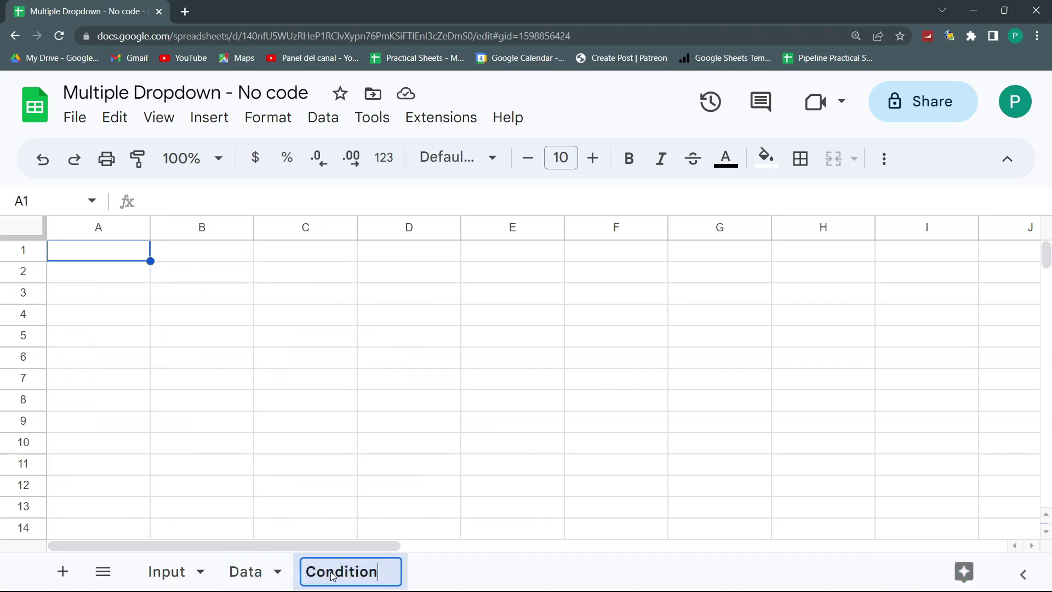
{"action": "key", "text": "BackSpace"}
{"action": "key", "text": "BackSpace"}
{"action": "key", "text": "BackSpace"}
{"action": "key", "text": "BackSpace"}
{"action": "key", "text": "BackSpace"}
{"action": "key", "text": "BackSpace"}
{"action": "key", "text": "BackSpace"}
{"action": "key", "text": "BackSpace"}
{"action": "key", "text": "BackSpace"}
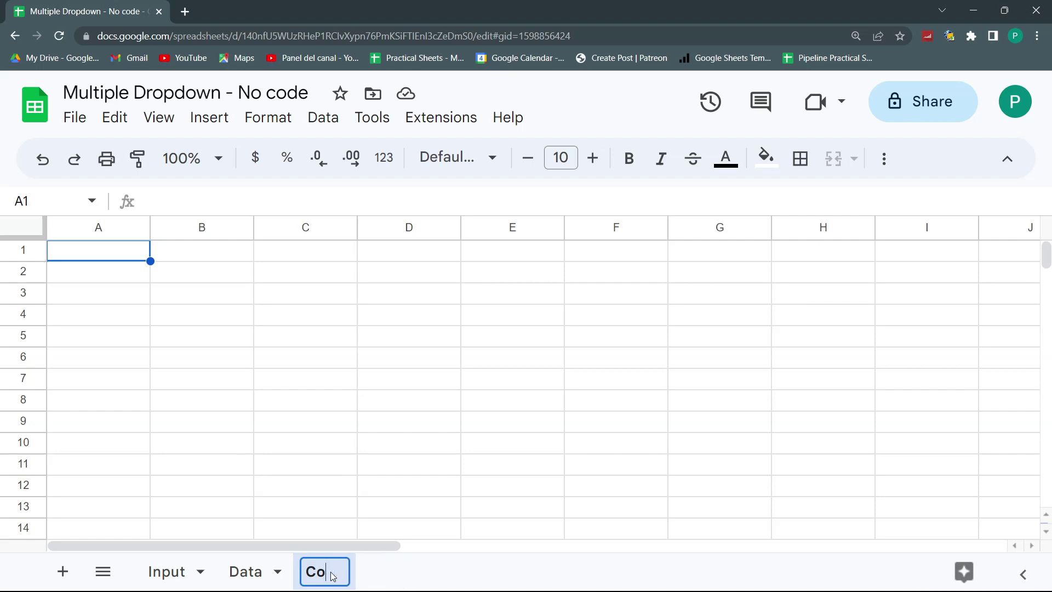
{"action": "type", "text": "D"}
{"action": "key", "text": "Return"}
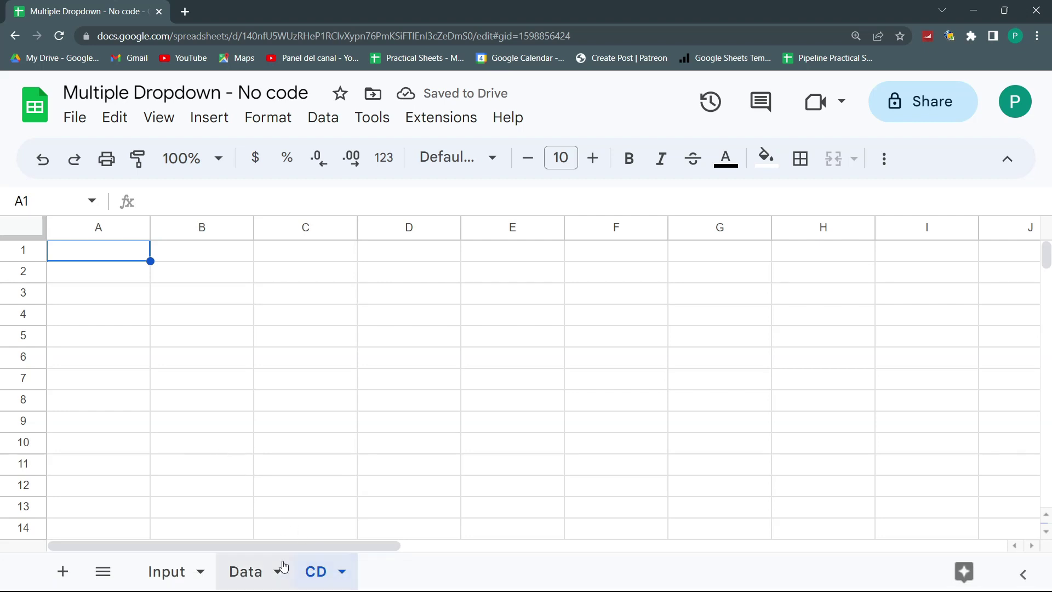
Copy the Suite header from Input!B1 into CD!A1.
{"action": "left_click", "coordinate": [166, 571]}
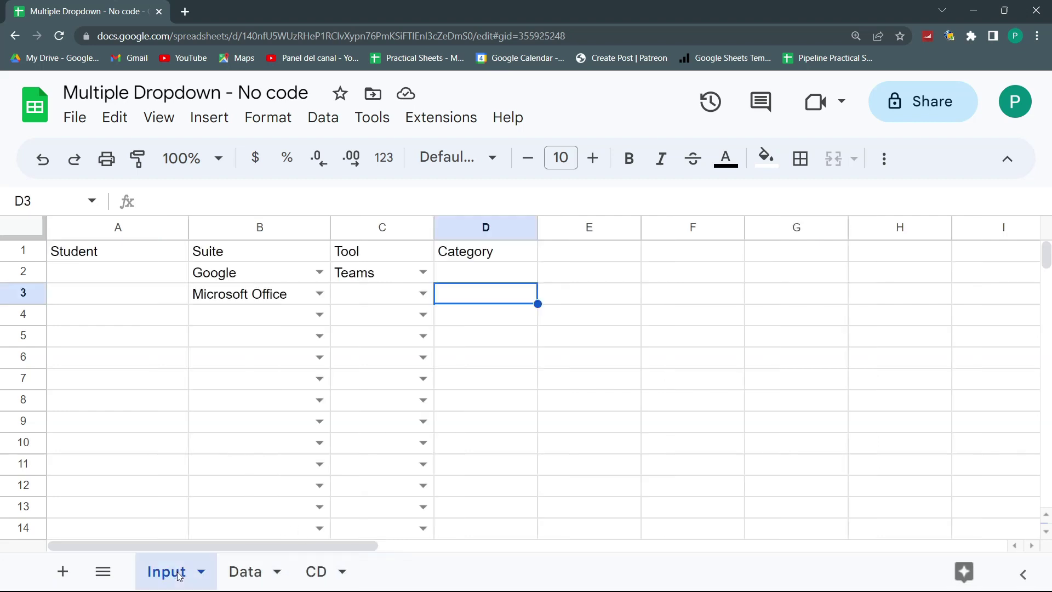
{"action": "left_click", "coordinate": [268, 573]}
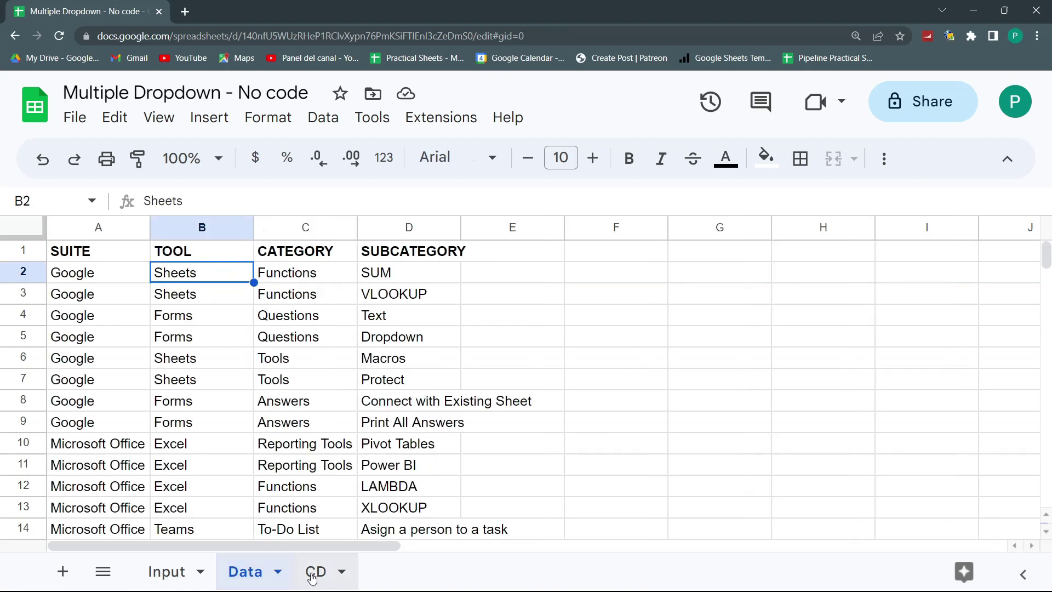
{"action": "left_click", "coordinate": [313, 573]}
{"action": "left_click", "coordinate": [176, 573]}
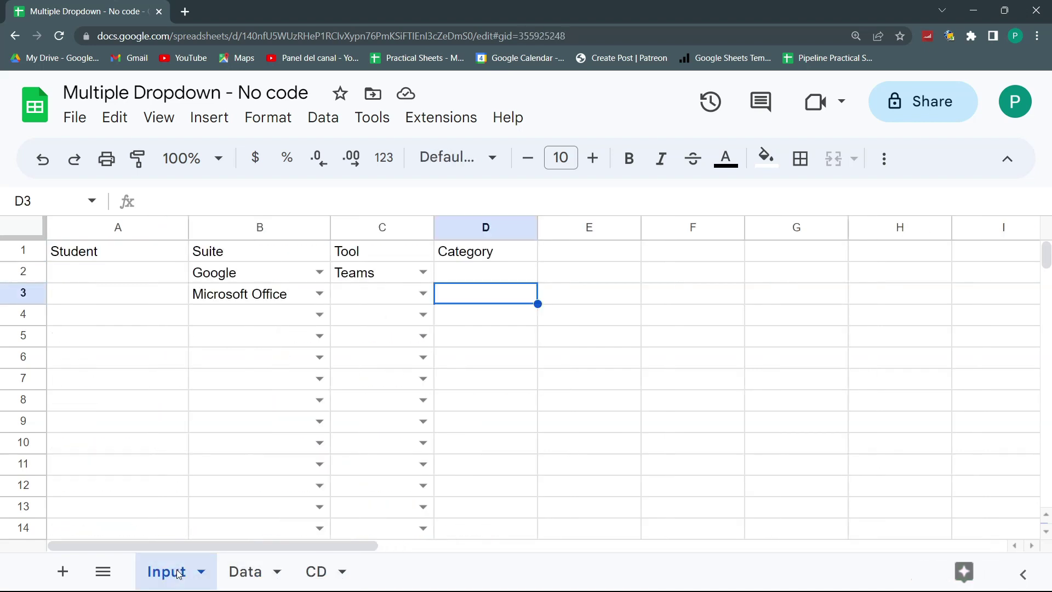
{"action": "left_click_drag", "start_coordinate": [242, 280], "coordinate": [231, 508]}
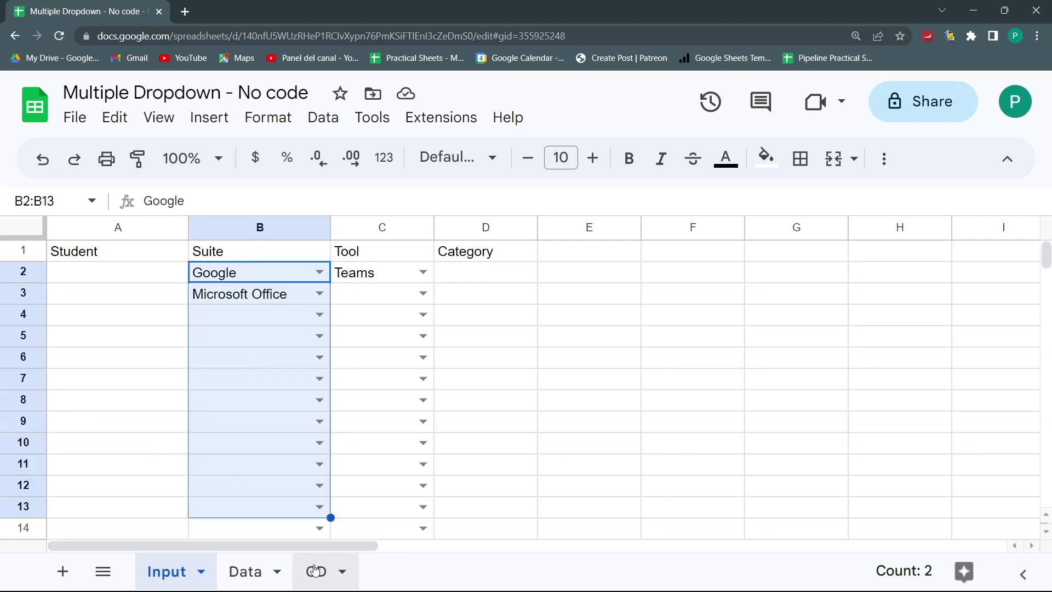
{"action": "left_click", "coordinate": [232, 259]}
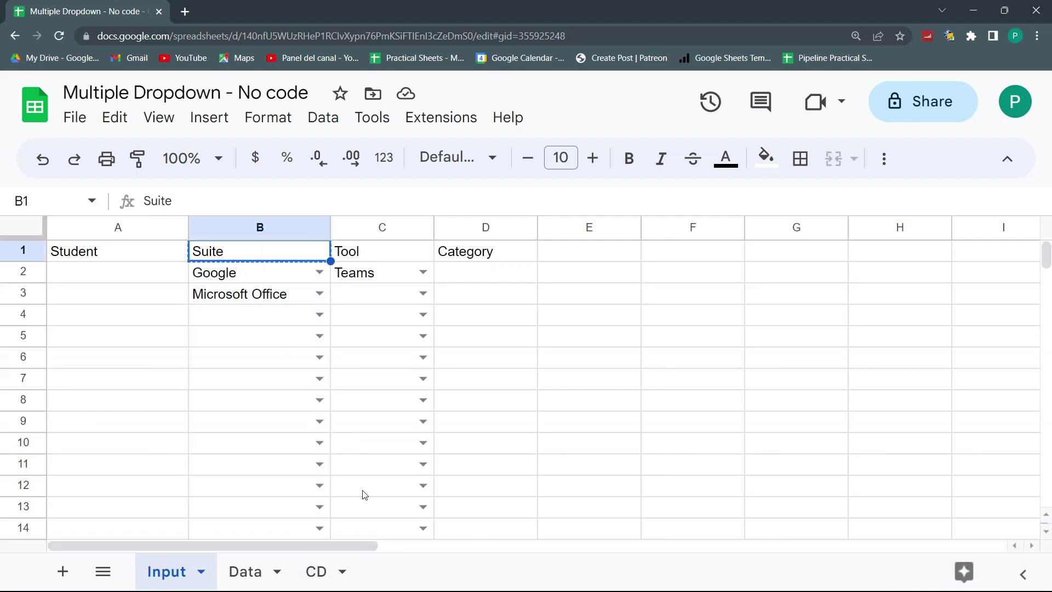
{"action": "left_click", "coordinate": [320, 573]}
{"action": "type", "text": "Suite"}
Enter the array formula ={Input!B2:B} in CD!A2 to mirror Input's Suite values.
{"action": "left_click", "coordinate": [93, 278]}
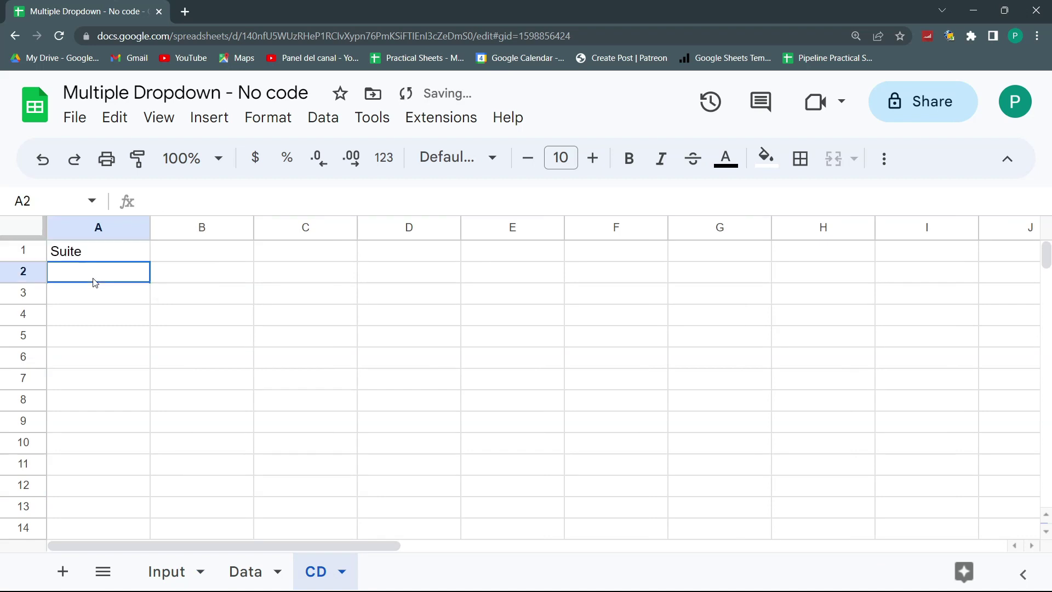
{"action": "type", "text": "={"}
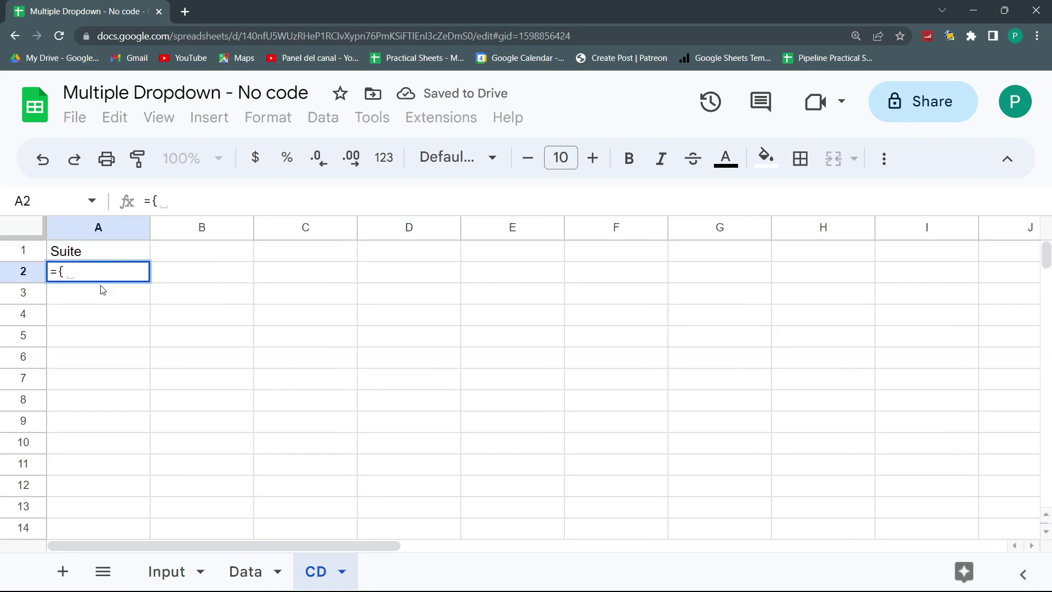
{"action": "key", "text": "ctrl+plus"}
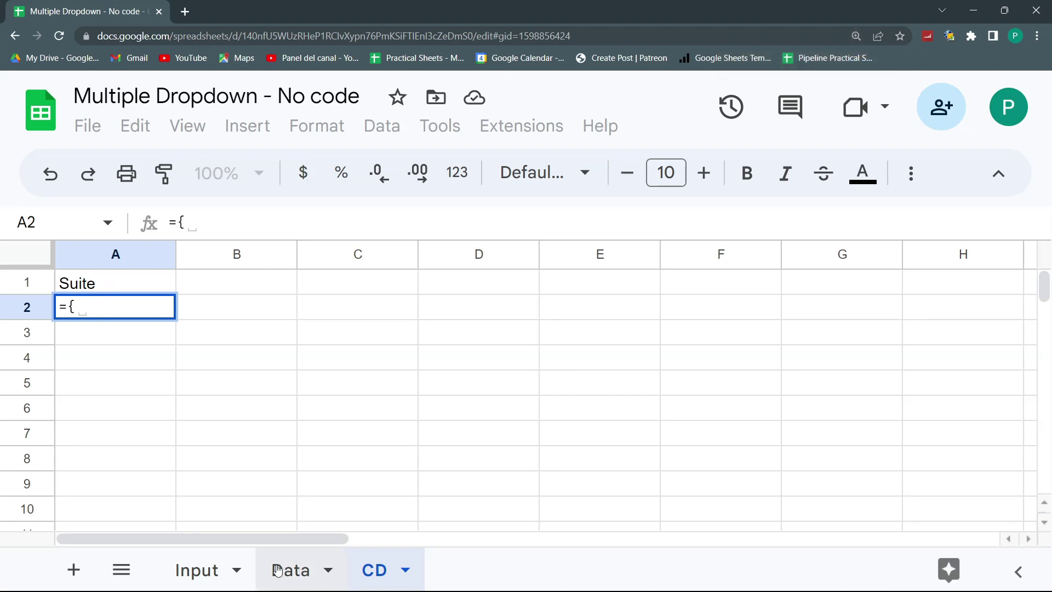
{"action": "left_click", "coordinate": [222, 570]}
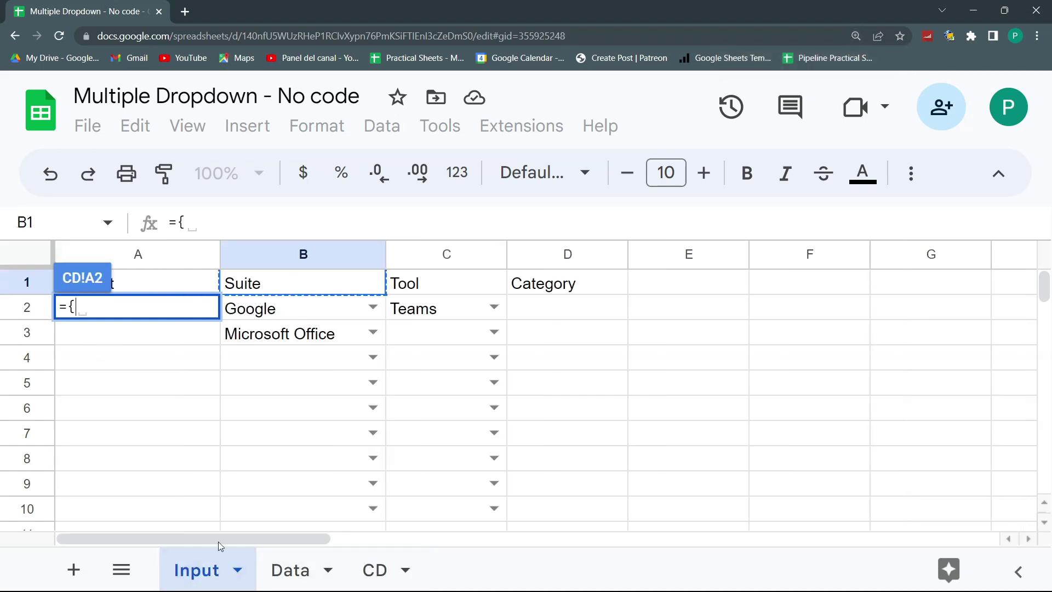
{"action": "left_click", "coordinate": [256, 307]}
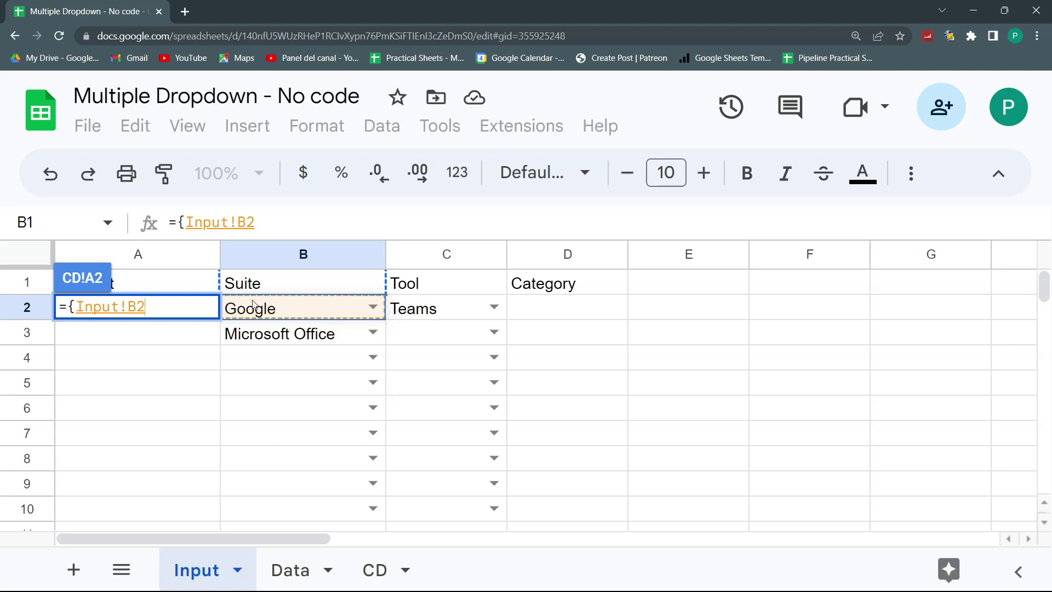
{"action": "type", "text": ":B"}
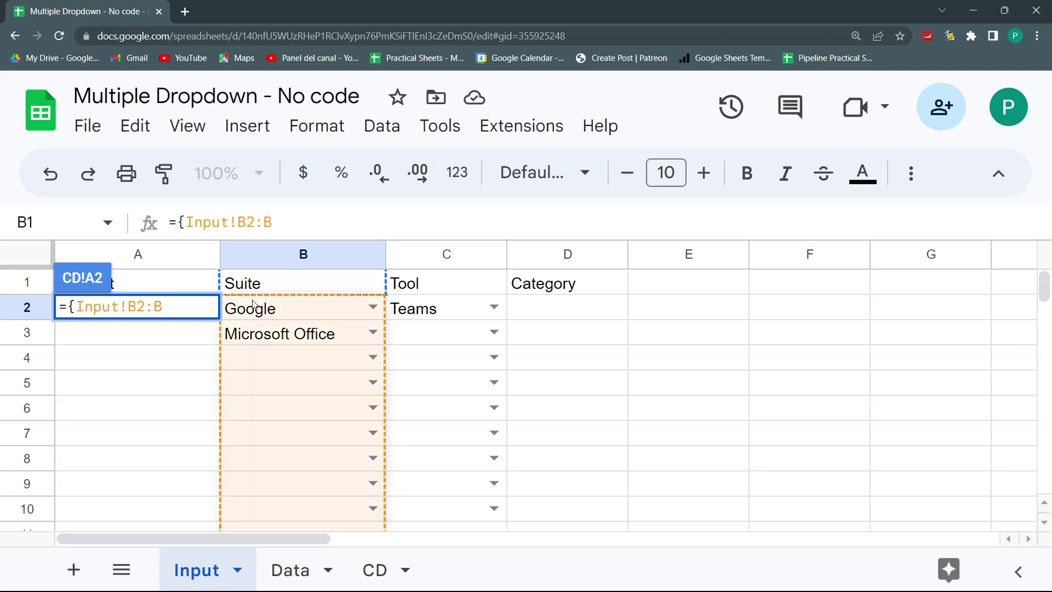
{"action": "type", "text": "}"}
{"action": "key", "text": "Return"}
Clear A1, test copying the formula up (#REF! error), undo it, and select A1:A6.
{"action": "left_click", "coordinate": [139, 288]}
{"action": "left_click", "coordinate": [147, 307]}
{"action": "left_click", "coordinate": [140, 290]}
{"action": "key", "text": "Delete"}
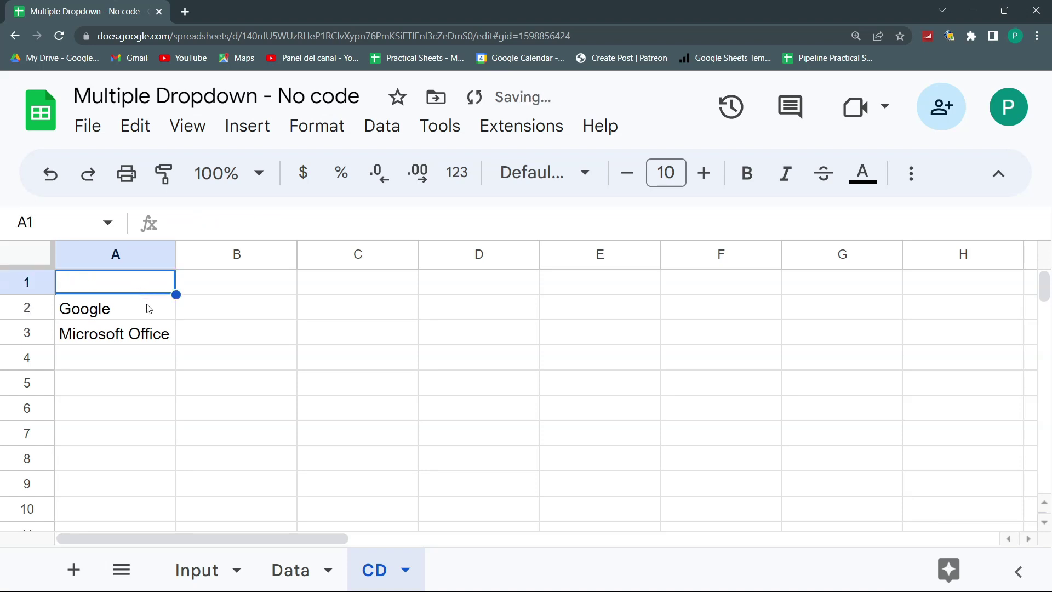
{"action": "left_click", "coordinate": [171, 316]}
{"action": "left_click_drag", "start_coordinate": [175, 319], "coordinate": [169, 279]}
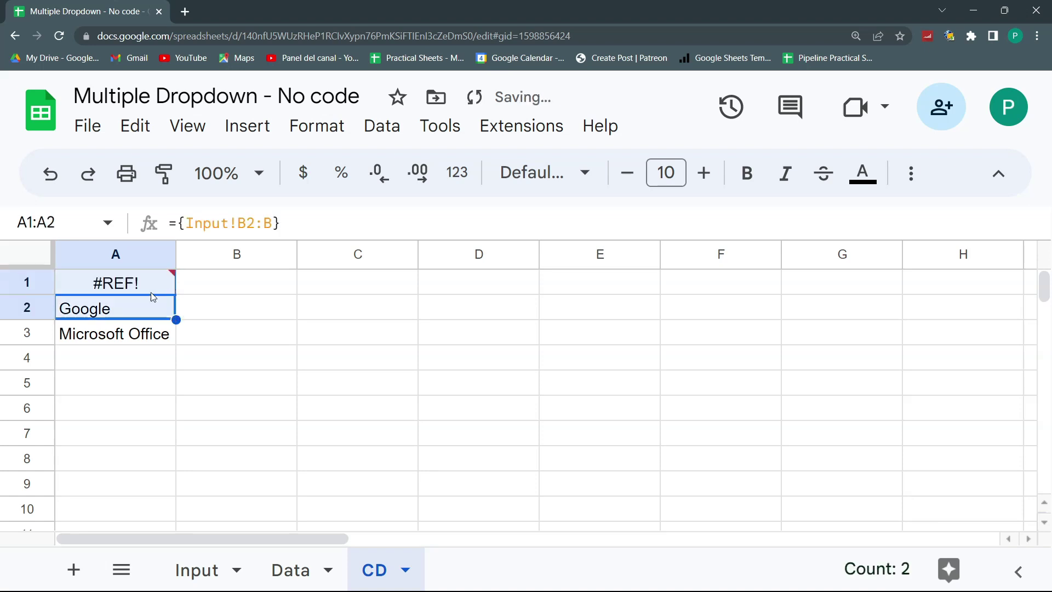
{"action": "left_click", "coordinate": [150, 284]}
{"action": "left_click", "coordinate": [141, 314]}
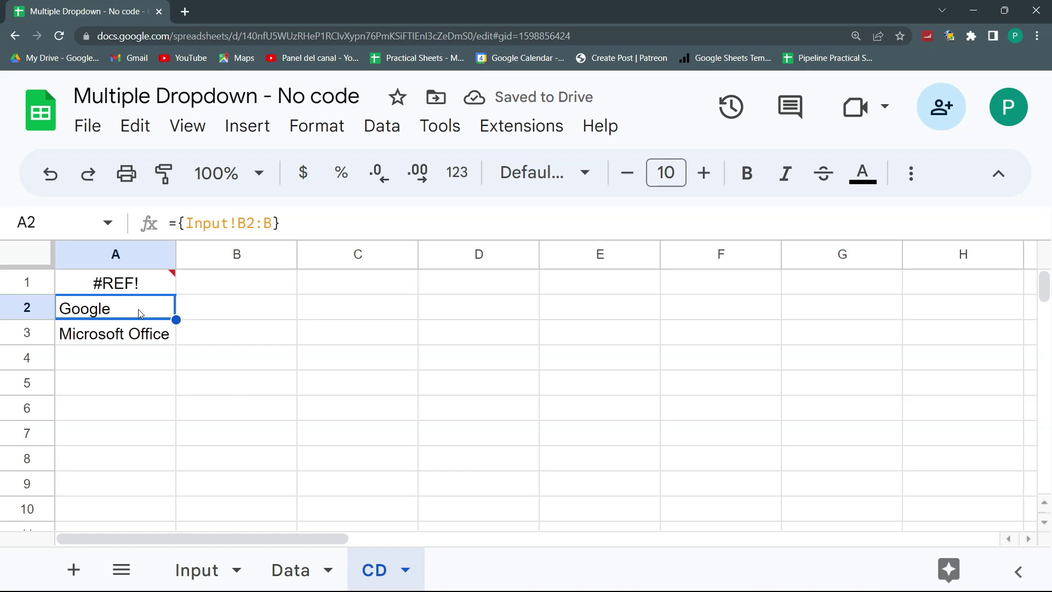
{"action": "key", "text": "ctrl+z"}
{"action": "left_click_drag", "start_coordinate": [129, 291], "coordinate": [181, 437]}
{"action": "left_click", "coordinate": [219, 572]}
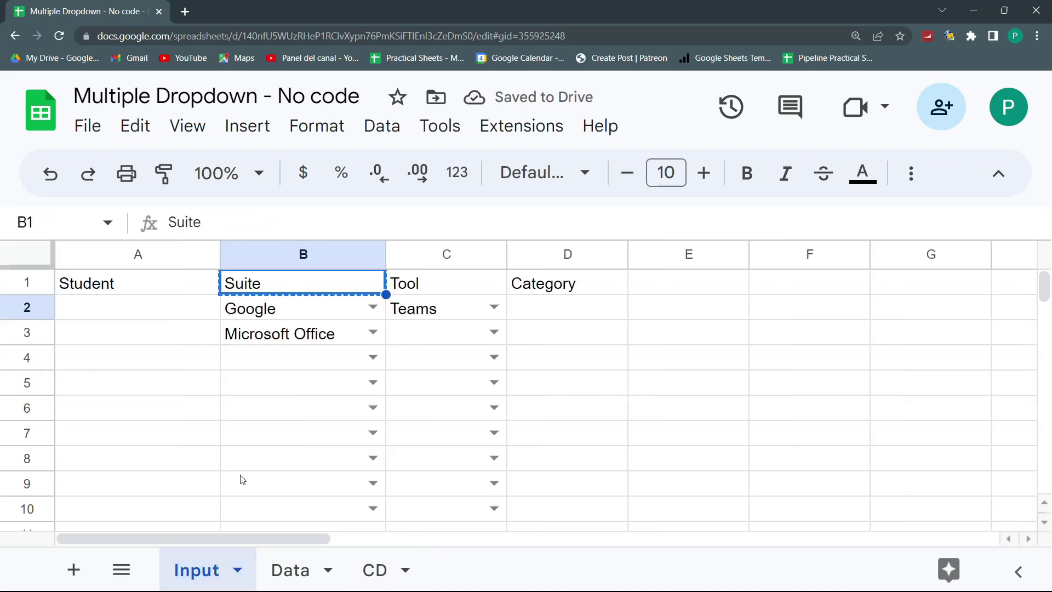
{"action": "left_click", "coordinate": [359, 366]}
{"action": "left_click", "coordinate": [293, 462]}
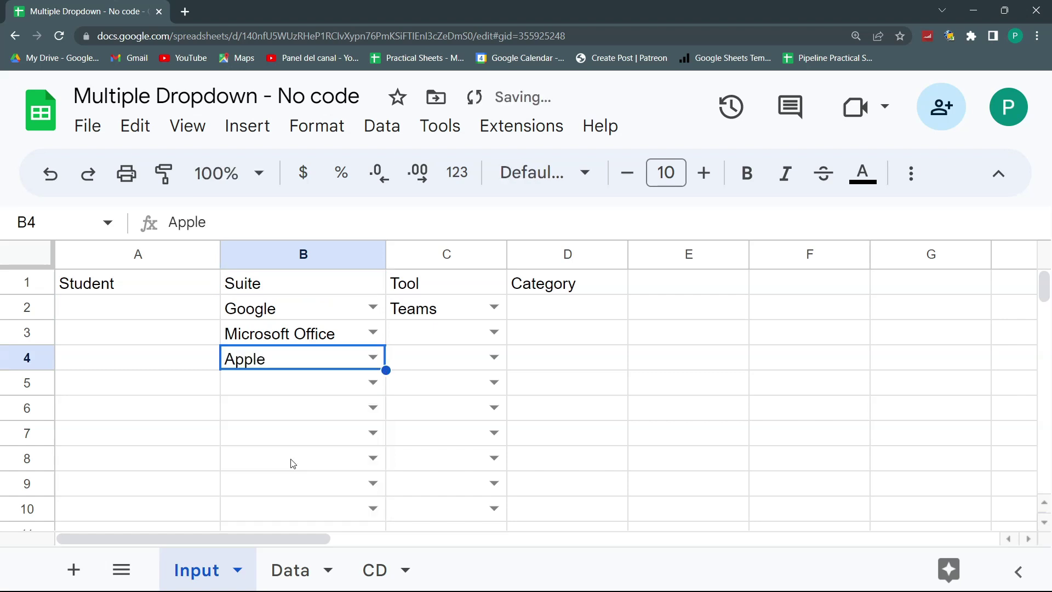
{"action": "left_click", "coordinate": [361, 578]}
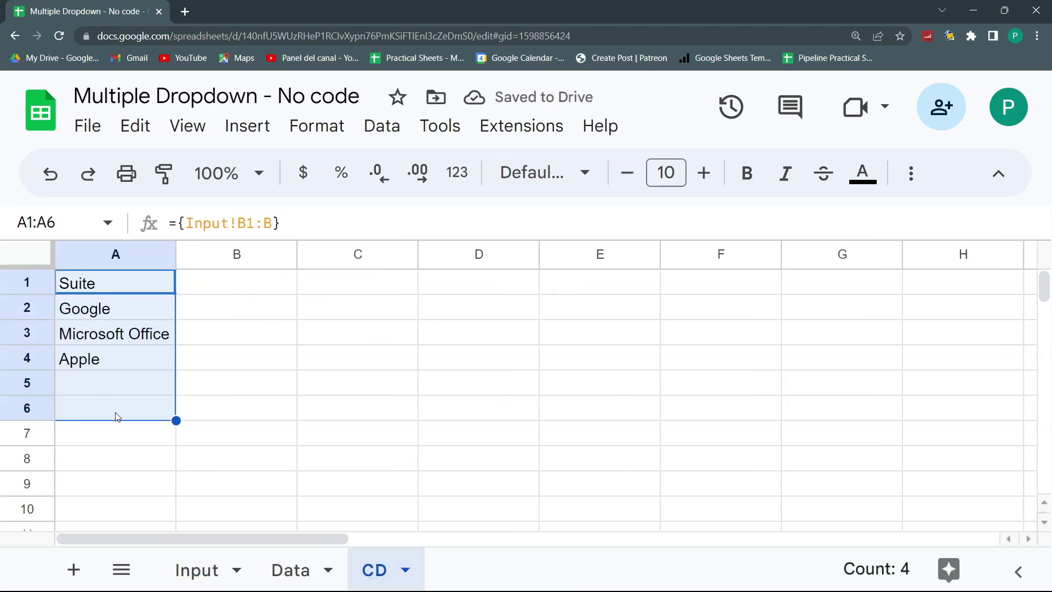
{"action": "left_click", "coordinate": [116, 387]}
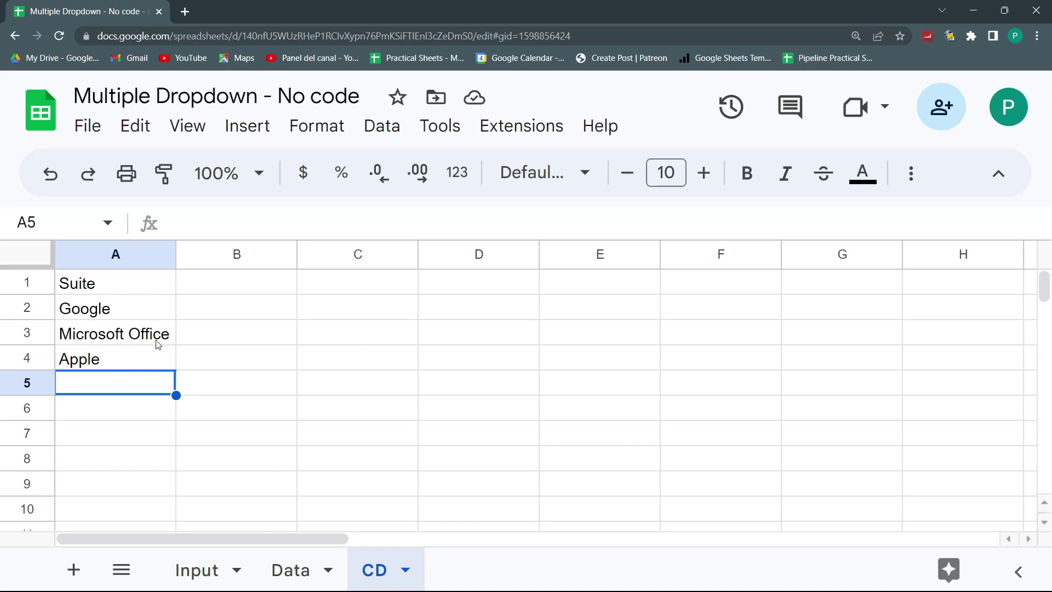
{"action": "left_click_drag", "start_coordinate": [203, 307], "coordinate": [362, 310]}
{"action": "left_click_drag", "start_coordinate": [247, 336], "coordinate": [400, 331]}
{"action": "left_click", "coordinate": [222, 312]}
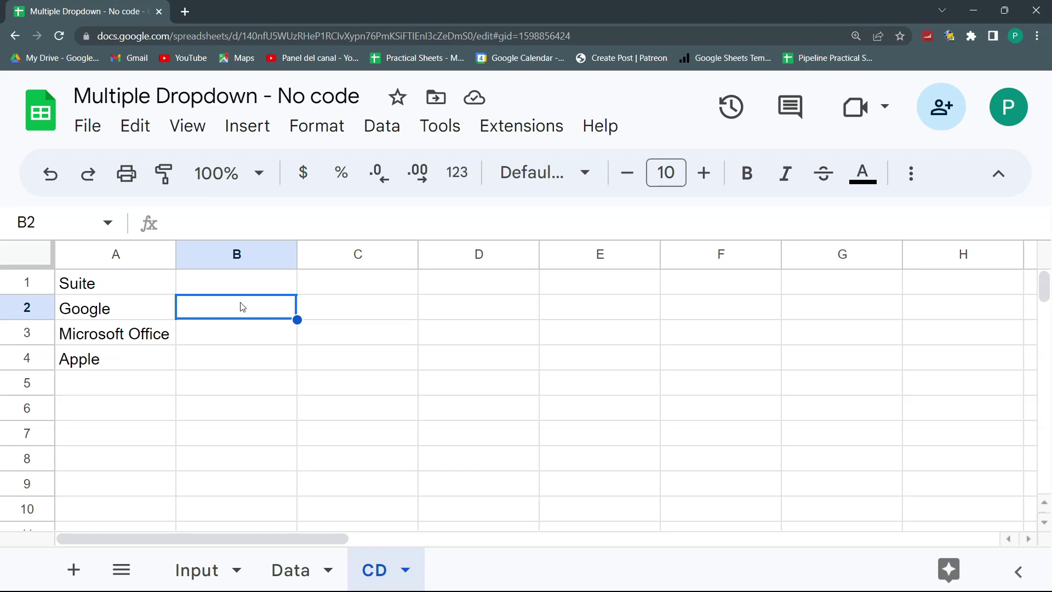
{"action": "left_click", "coordinate": [132, 313]}
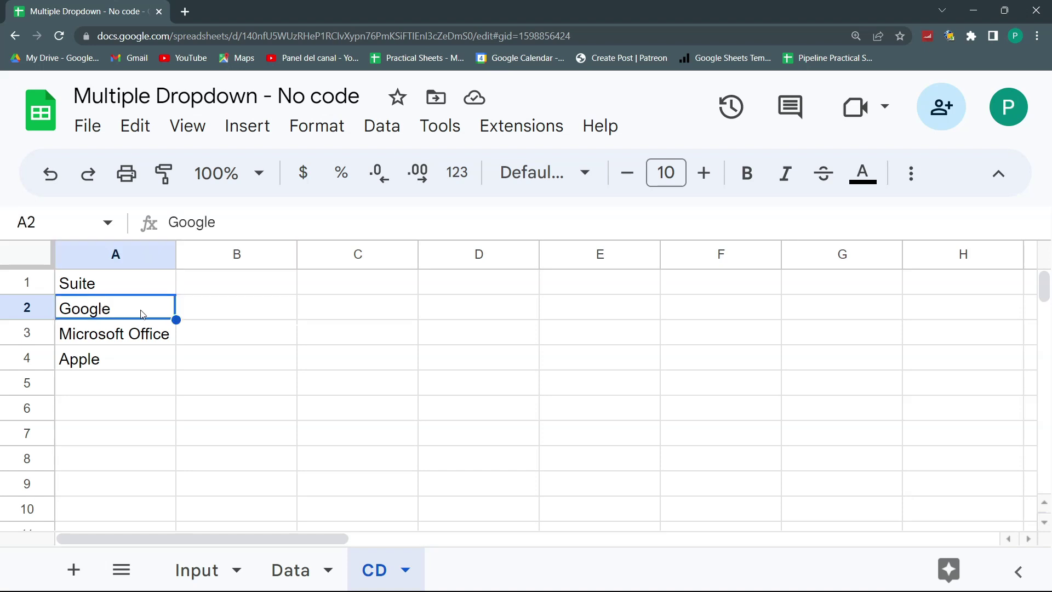
{"action": "left_click", "coordinate": [287, 566]}
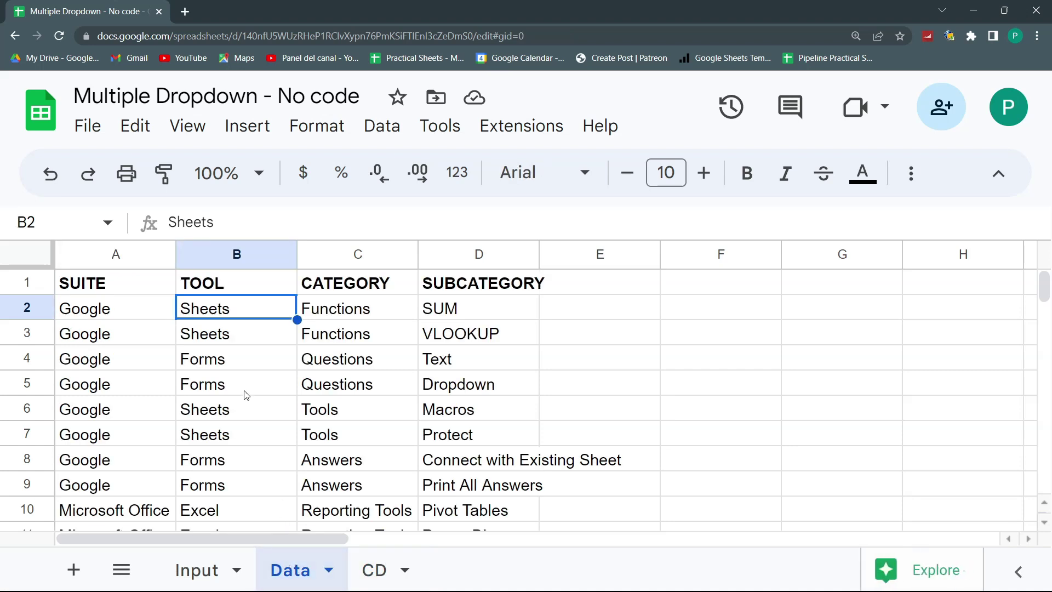
{"action": "left_click", "coordinate": [374, 570]}
{"action": "left_click", "coordinate": [262, 298]}
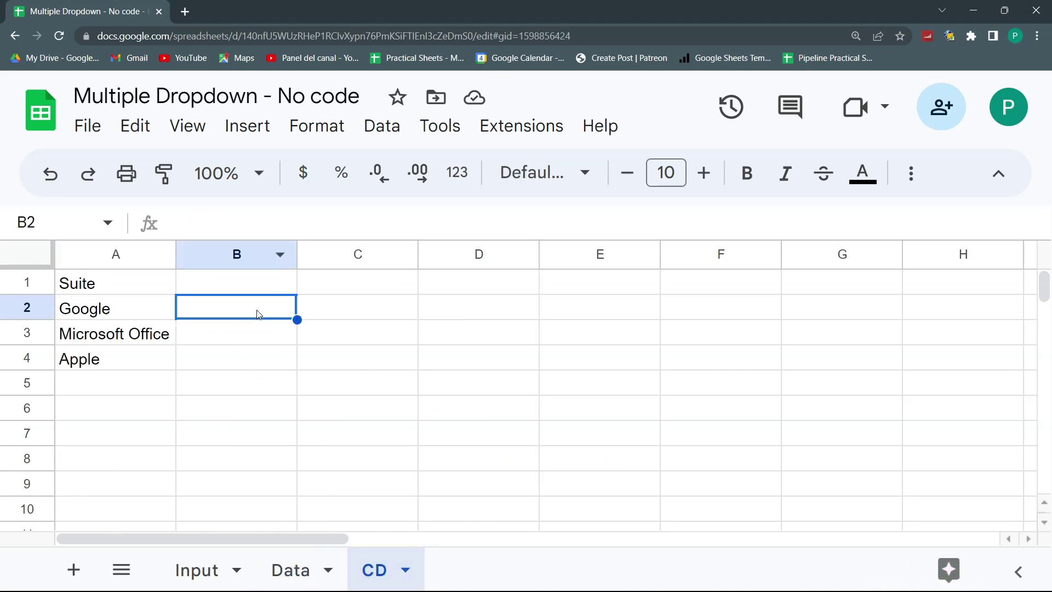
{"action": "left_click", "coordinate": [289, 570]}
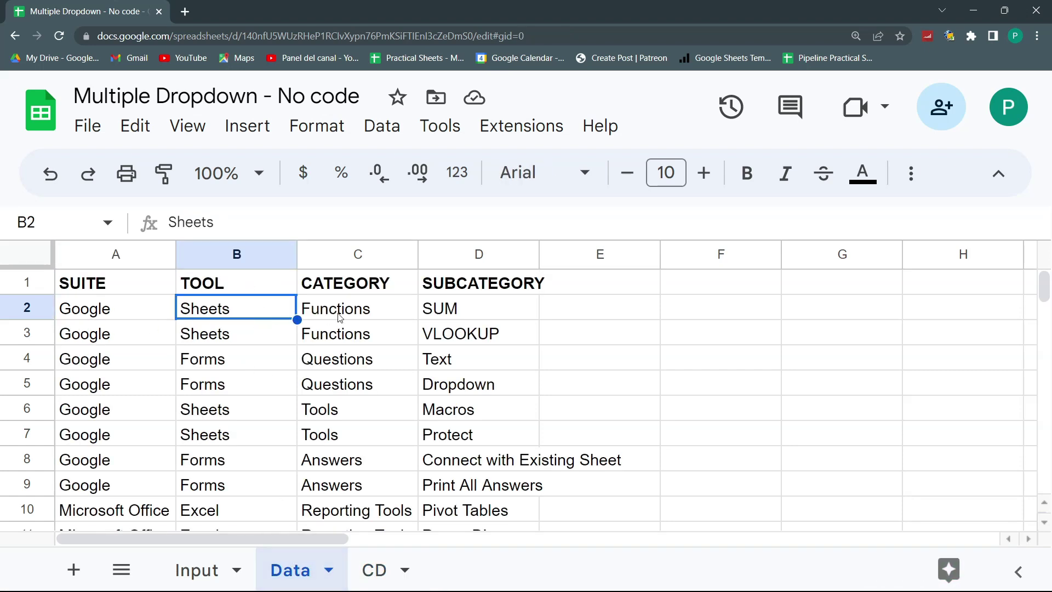
{"action": "left_click_drag", "start_coordinate": [339, 317], "coordinate": [340, 410]}
{"action": "left_click_drag", "start_coordinate": [233, 310], "coordinate": [233, 442]}
{"action": "left_click_drag", "start_coordinate": [155, 317], "coordinate": [155, 434]}
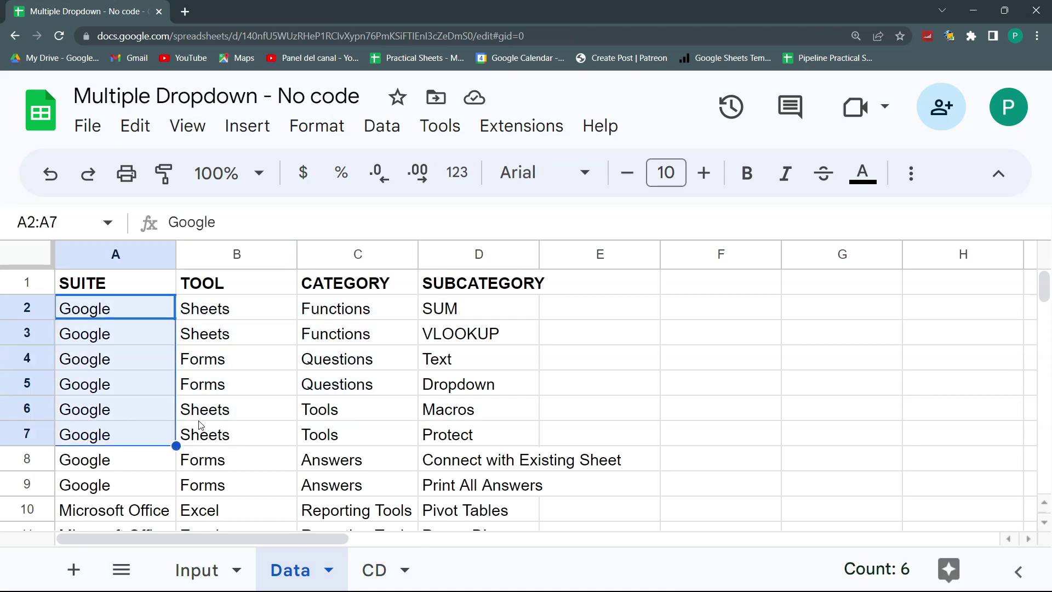
{"action": "left_click_drag", "start_coordinate": [130, 305], "coordinate": [126, 478]}
{"action": "left_click", "coordinate": [374, 570]}
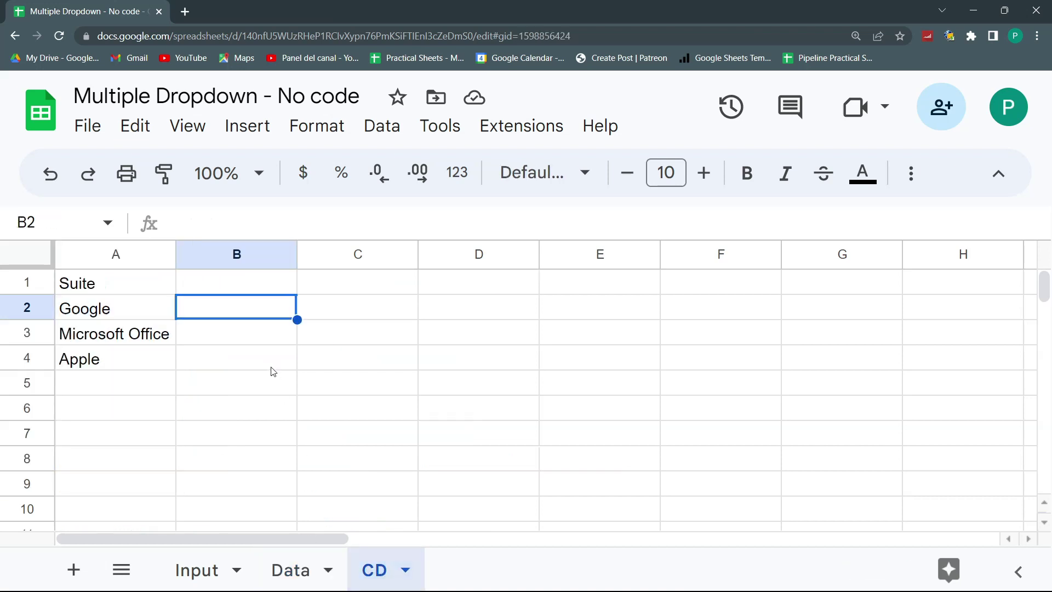
Enter =FILTER(Data!B:B,Data!A:A="Google") in CD!B2 to list Google's tools.
{"action": "type", "text": "="}
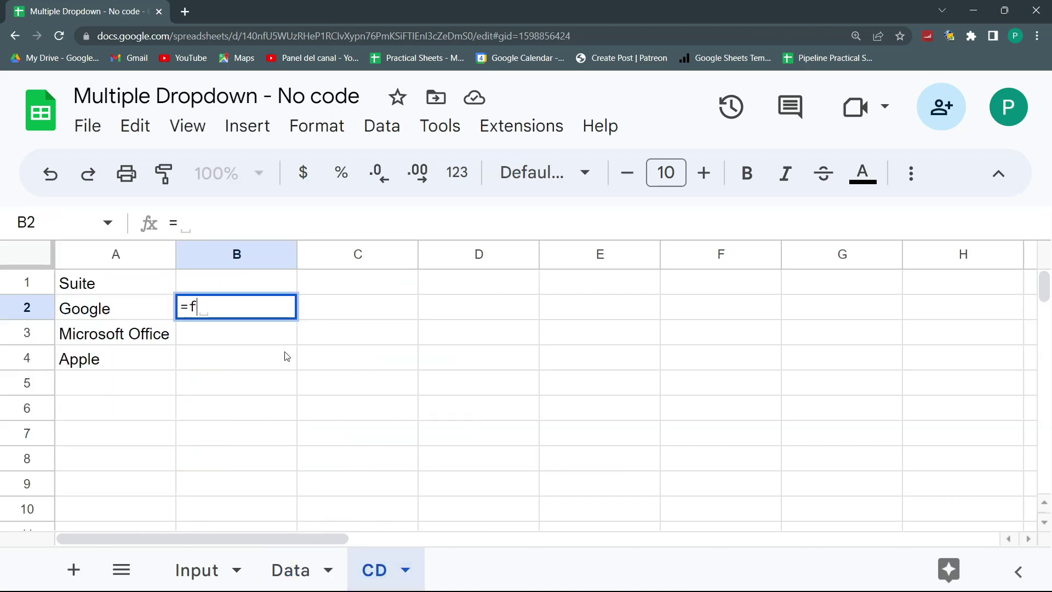
{"action": "type", "text": "FIL"}
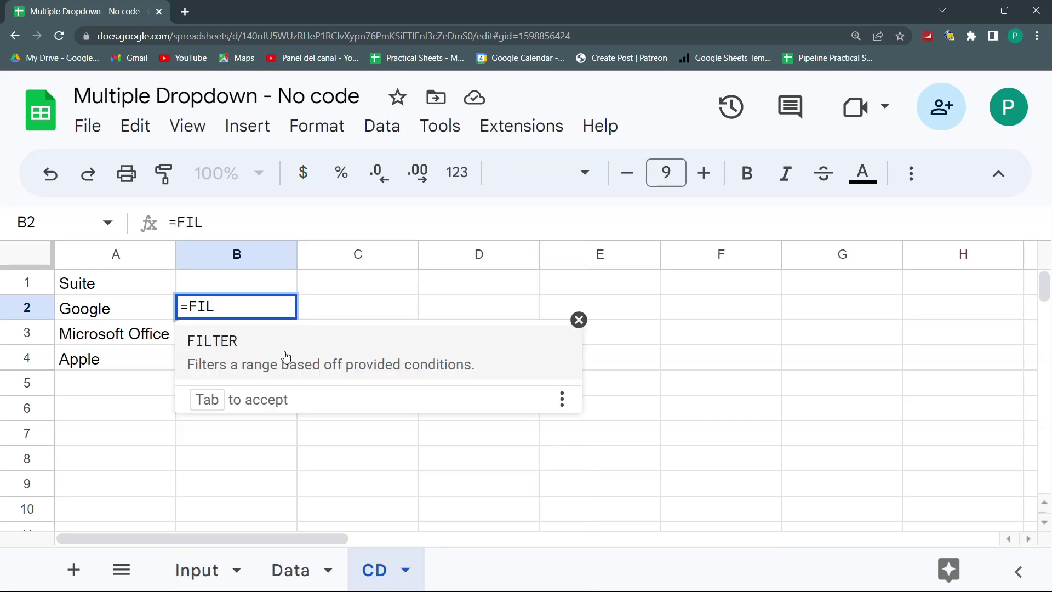
{"action": "type", "text": "TER("}
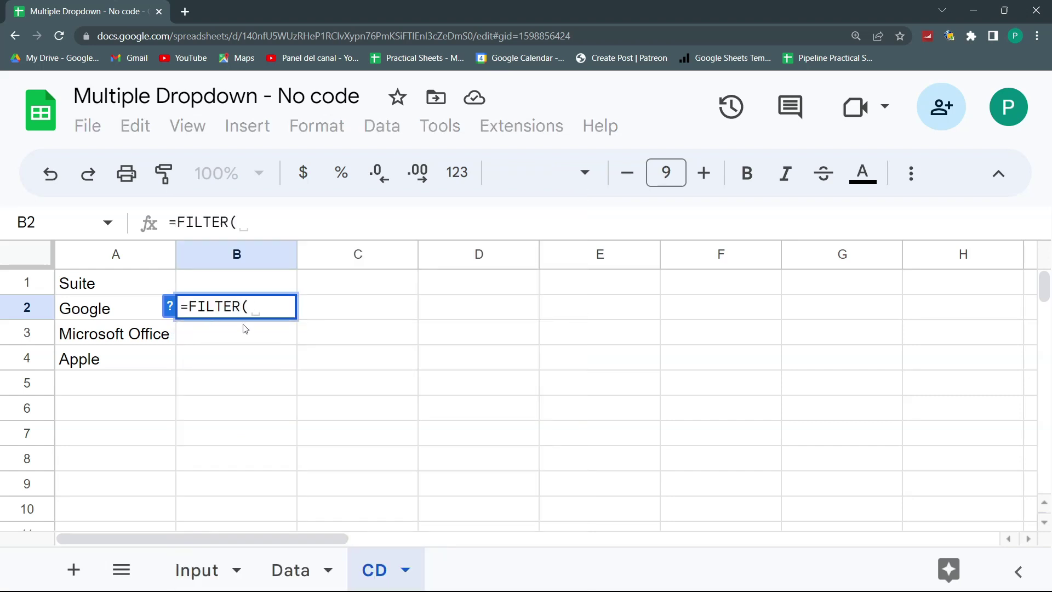
{"action": "left_click", "coordinate": [187, 573]}
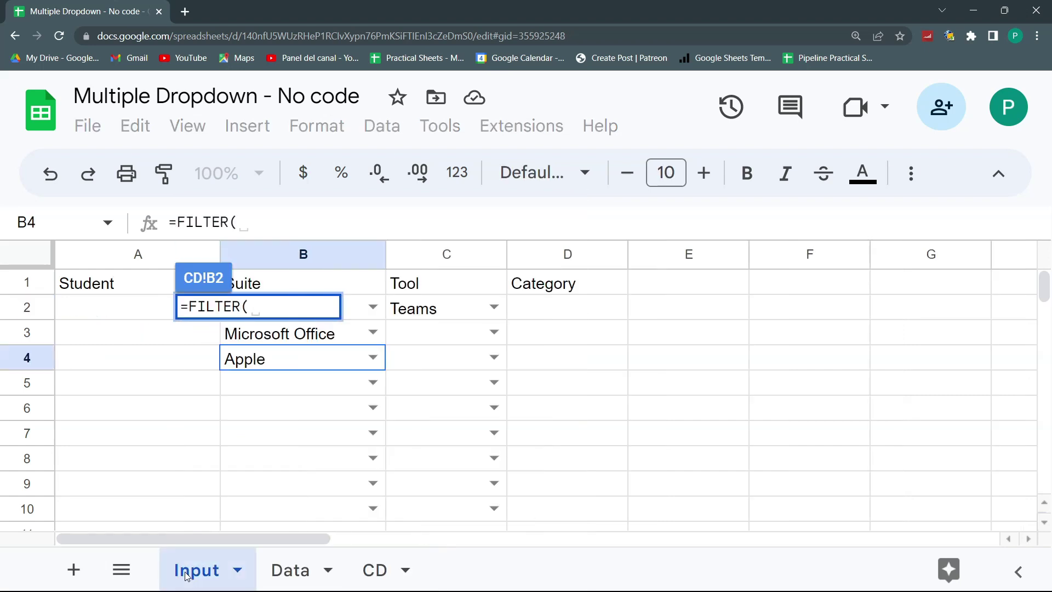
{"action": "left_click", "coordinate": [290, 571]}
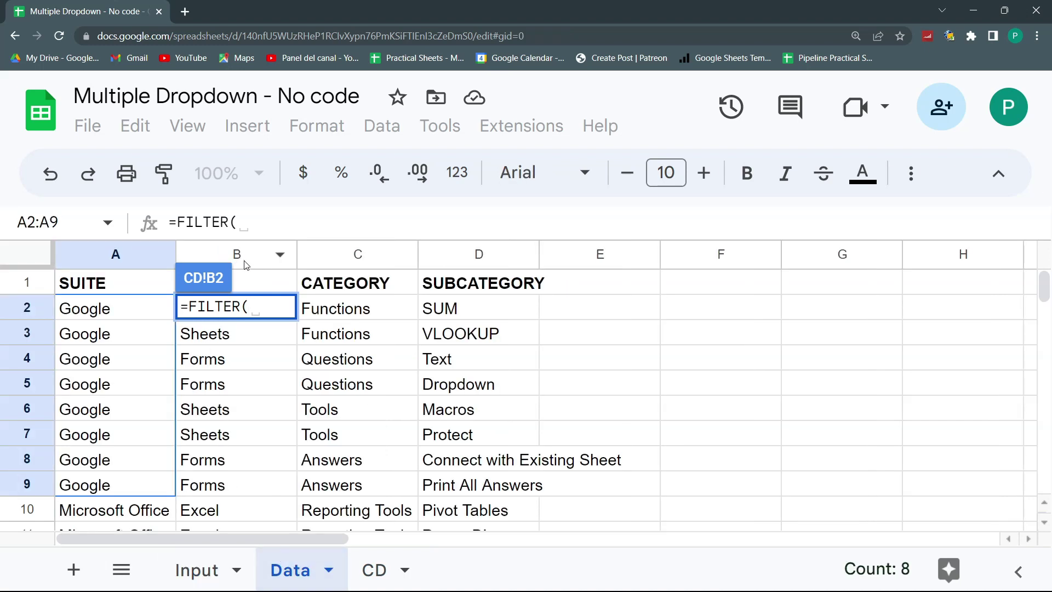
{"action": "left_click", "coordinate": [247, 266]}
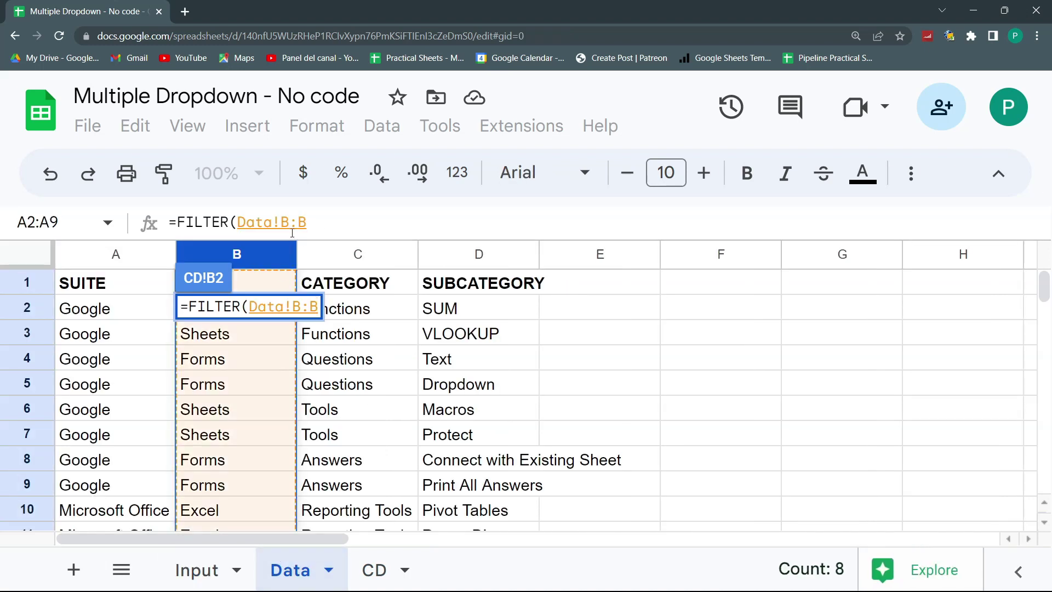
{"action": "type", "text": ","}
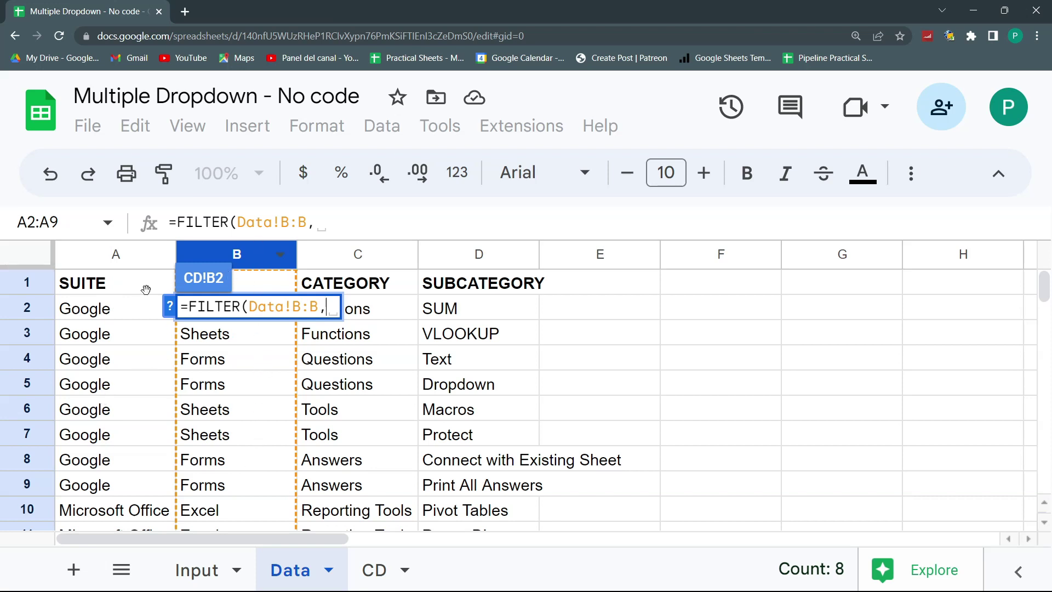
{"action": "left_click", "coordinate": [114, 256]}
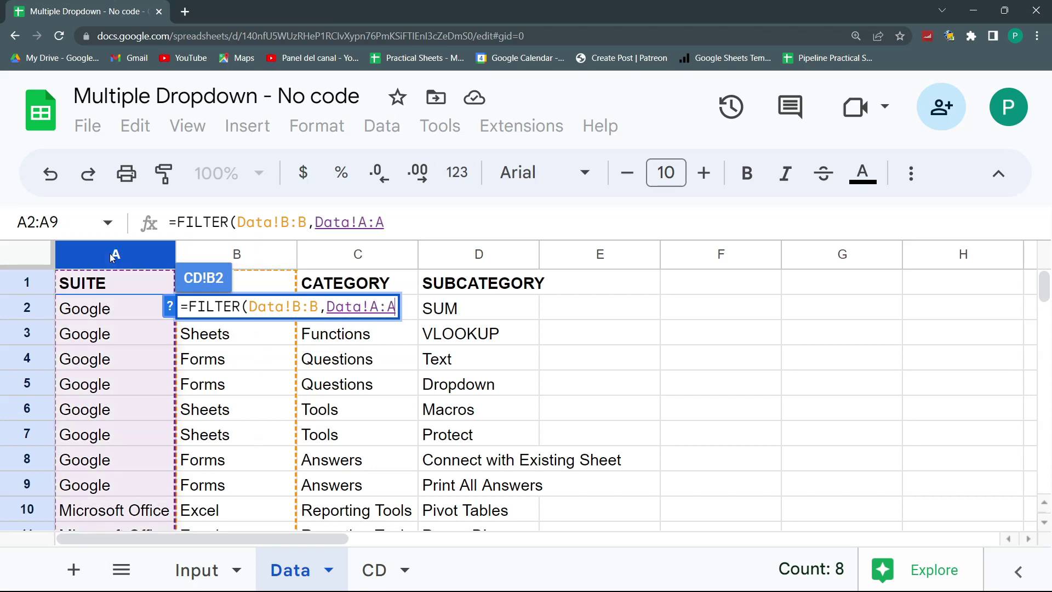
{"action": "left_click", "coordinate": [417, 224]}
{"action": "type", "text": "=\"Go"}
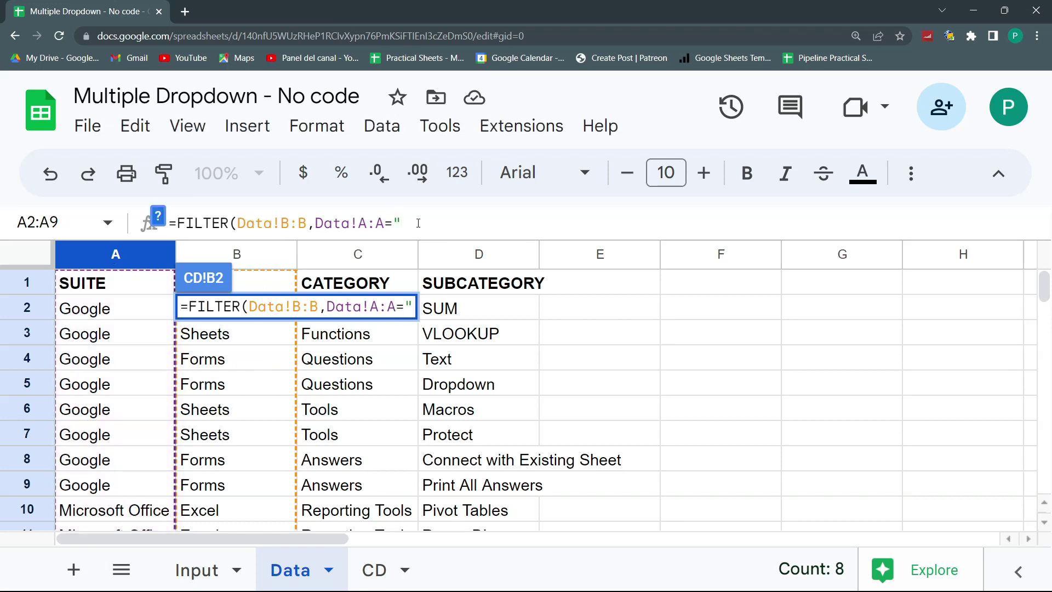
{"action": "type", "text": "ogle\""}
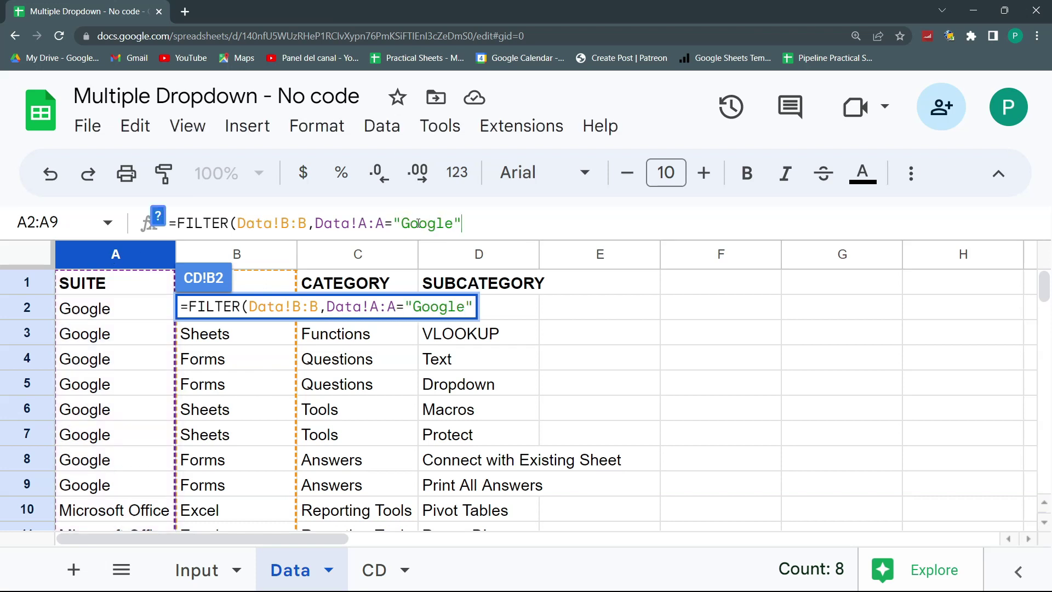
{"action": "type", "text": ")"}
{"action": "key", "text": "Return"}
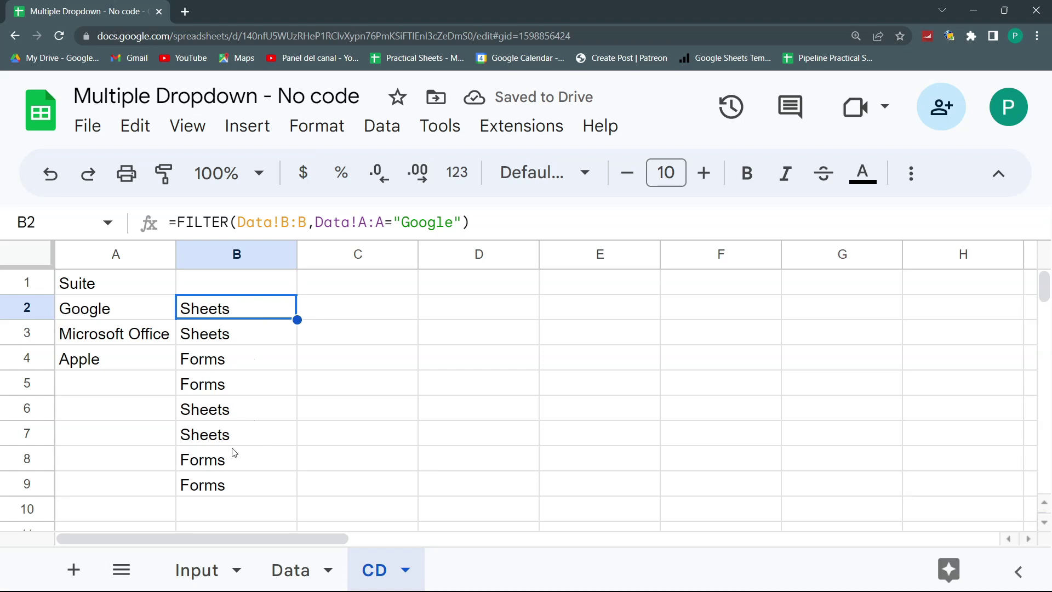
Wrap the B2 formula in UNIQUE to remove duplicate tools.
{"action": "left_click", "coordinate": [181, 225]}
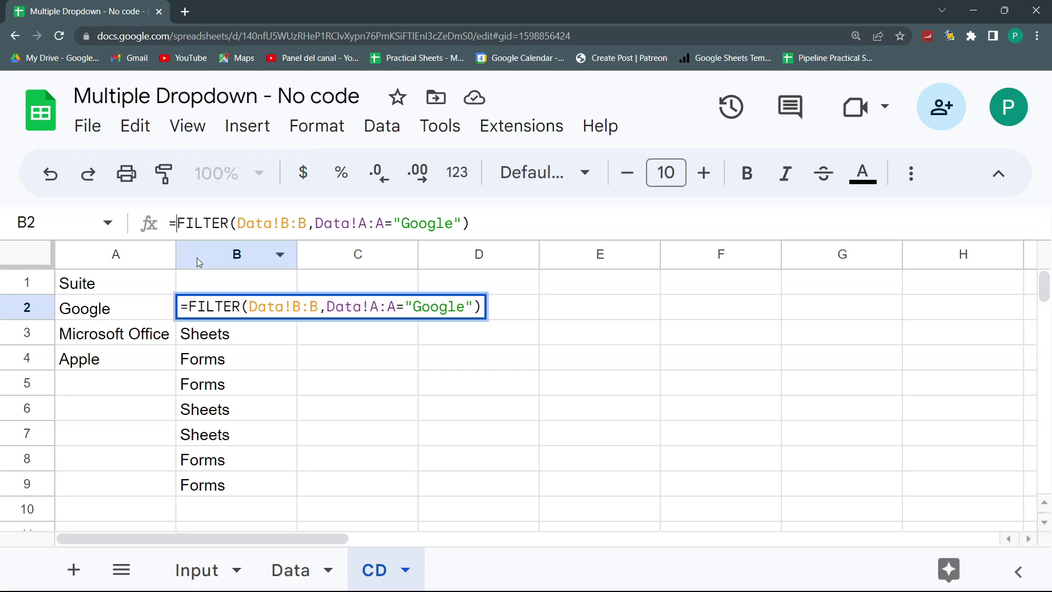
{"action": "type", "text": "UNIQUE"}
{"action": "type", "text": "("}
{"action": "key", "text": "Return"}
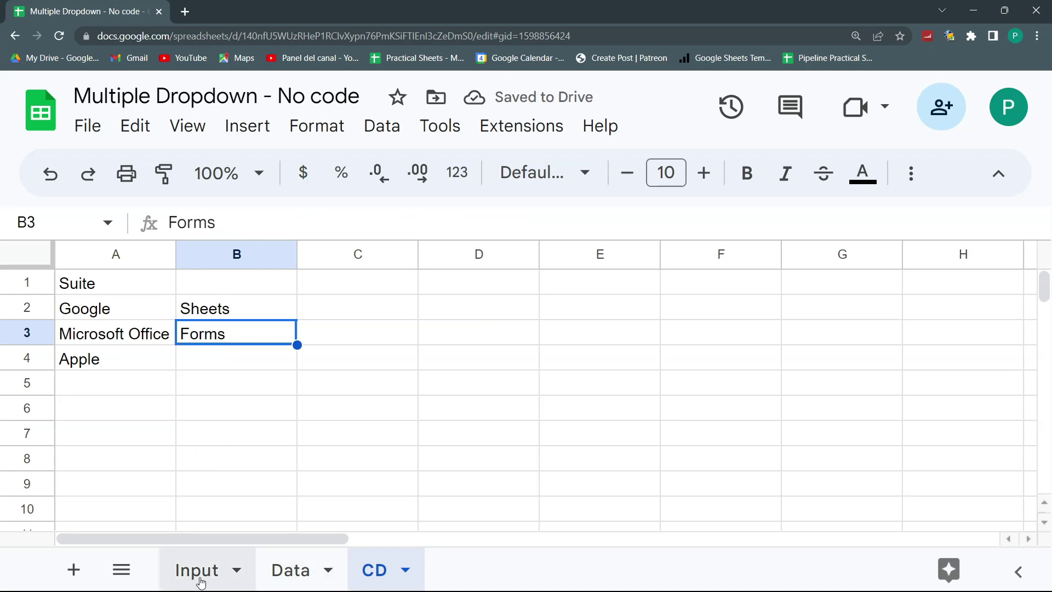
Add a new Data row with suite Google and tool Google Apps Script.
{"action": "left_click", "coordinate": [291, 570]}
{"action": "scroll", "coordinate": [88, 415], "scroll_direction": "down", "scroll_amount": 2}
{"action": "scroll", "coordinate": [89, 415], "scroll_direction": "down", "scroll_amount": 4}
{"action": "scroll", "coordinate": [98, 430], "scroll_direction": "up", "scroll_amount": 4}
{"action": "left_click", "coordinate": [129, 335]}
{"action": "scroll", "coordinate": [147, 359], "scroll_direction": "down", "scroll_amount": 2}
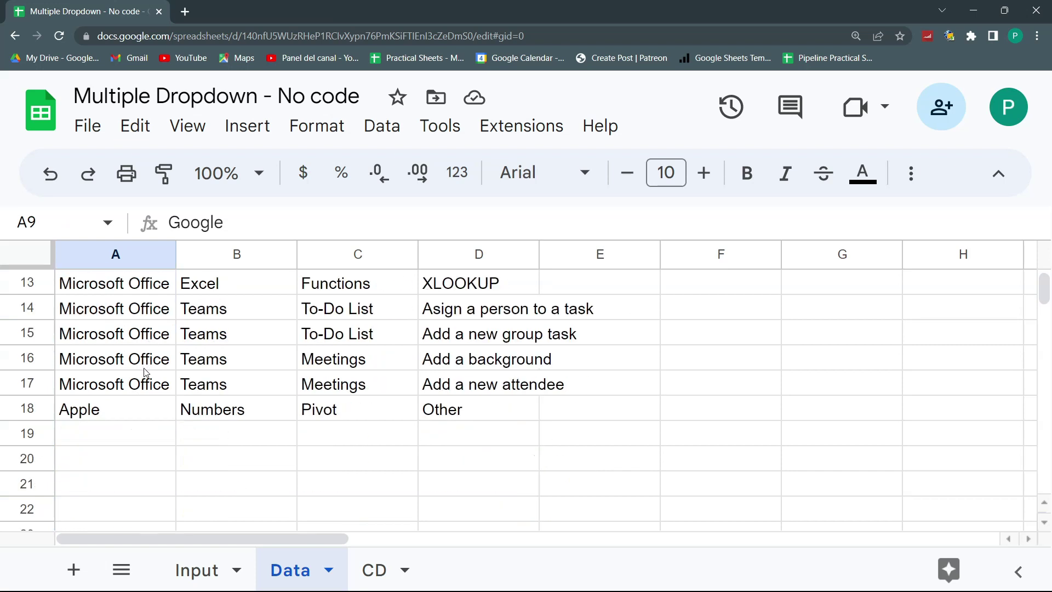
{"action": "left_click", "coordinate": [164, 441]}
{"action": "type", "text": "Google"}
{"action": "key", "text": "Tab"}
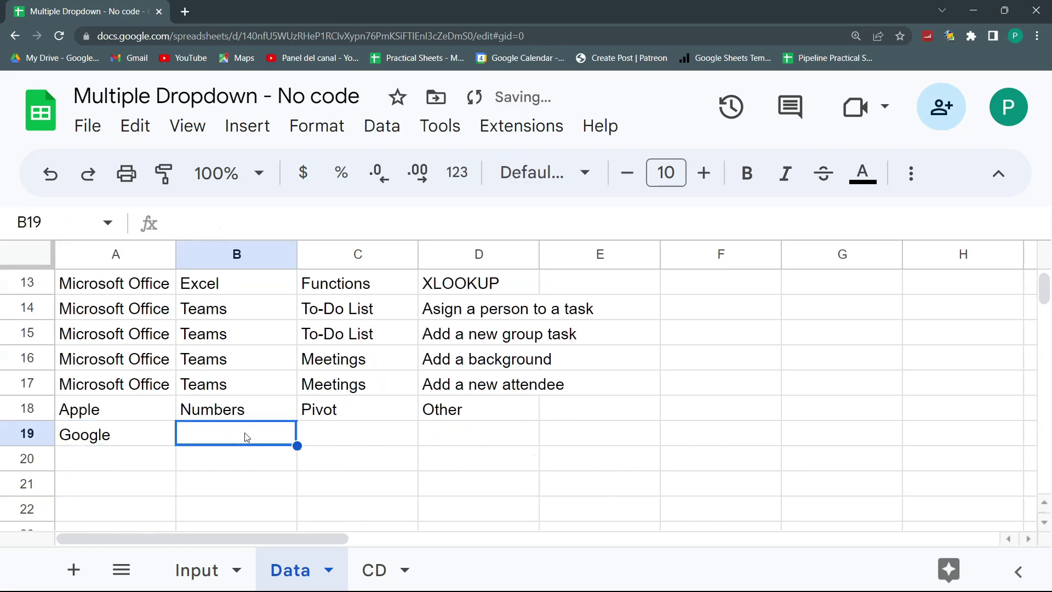
{"action": "type", "text": "gOOG"}
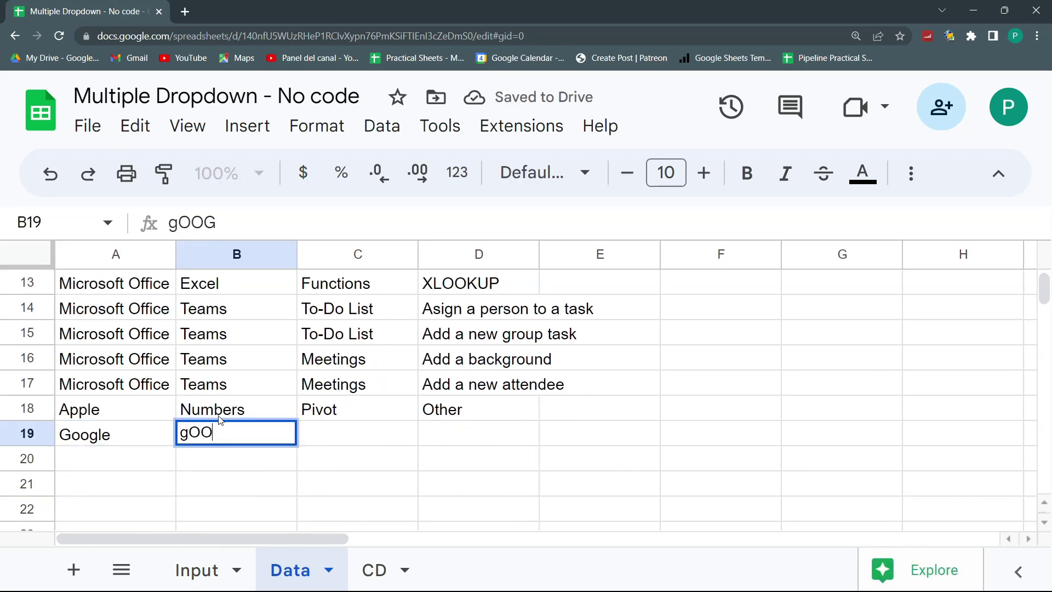
{"action": "key", "text": "BackSpace"}
{"action": "key", "text": "BackSpace"}
{"action": "key", "text": "BackSpace"}
{"action": "key", "text": "BackSpace"}
{"action": "type", "text": "Google Ap"}
{"action": "key", "text": "Return"}
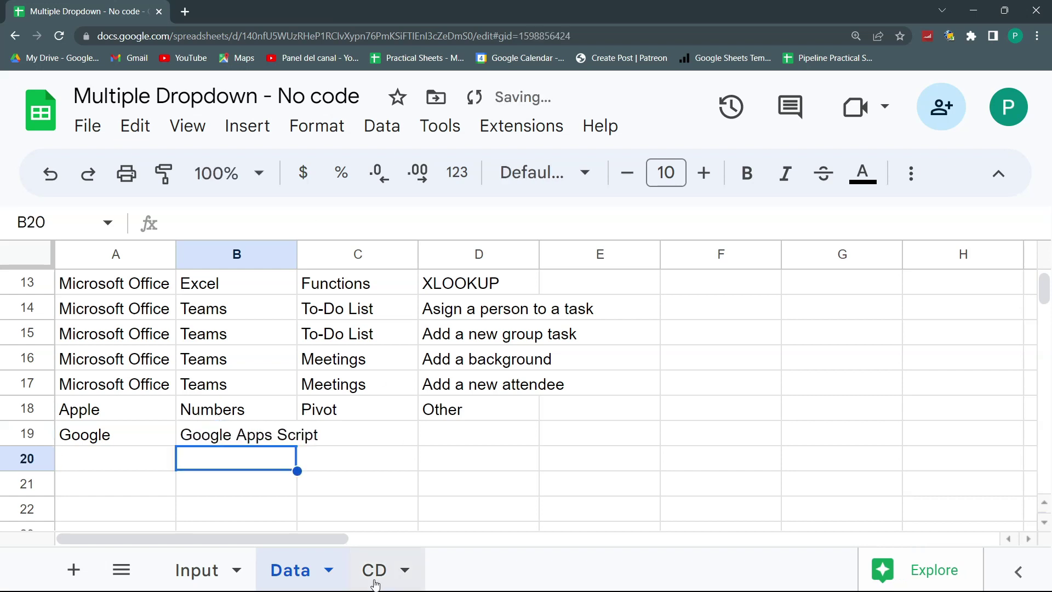
Confirm CD's unique list now shows Sheets, Forms and Google Apps Script.
{"action": "left_click", "coordinate": [375, 570]}
{"action": "left_click", "coordinate": [248, 362]}
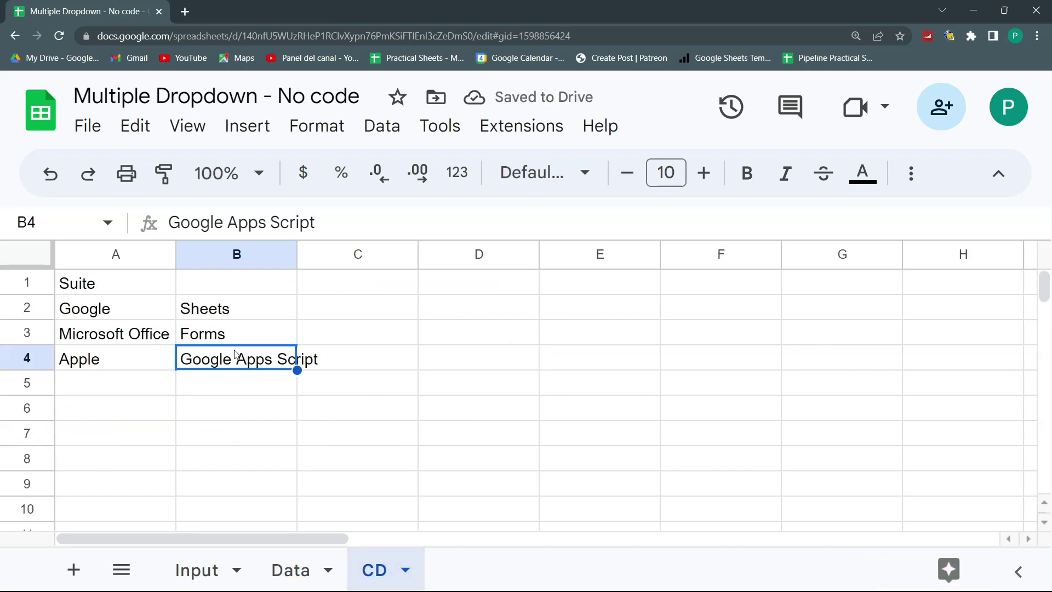
{"action": "left_click", "coordinate": [156, 319]}
{"action": "left_click_drag", "start_coordinate": [217, 319], "coordinate": [210, 372]}
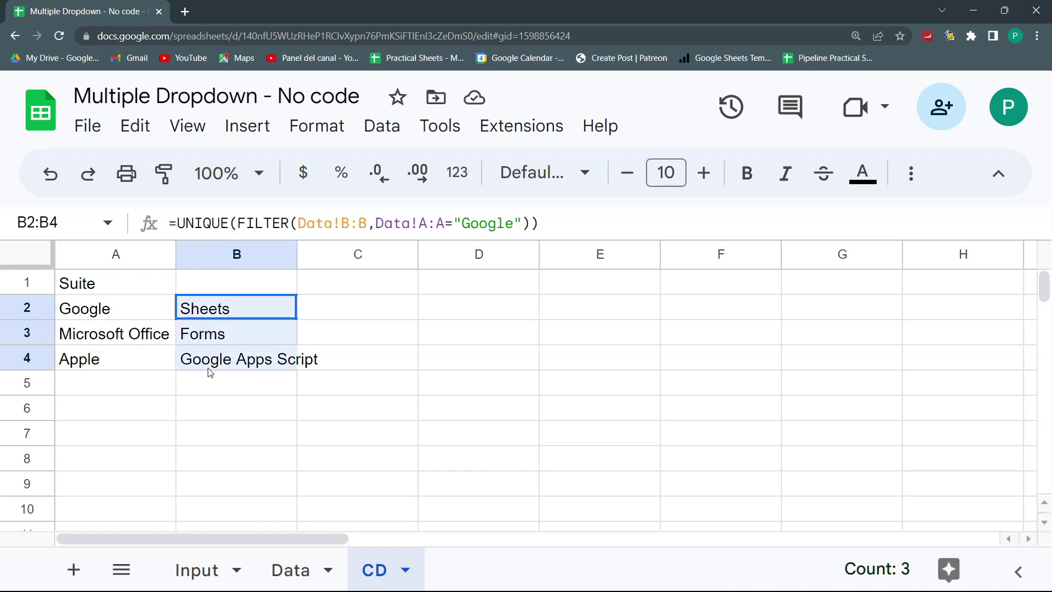
Inspect the suite cells in column A and the cells beside the tool list.
{"action": "left_click", "coordinate": [141, 335]}
{"action": "left_click", "coordinate": [140, 362]}
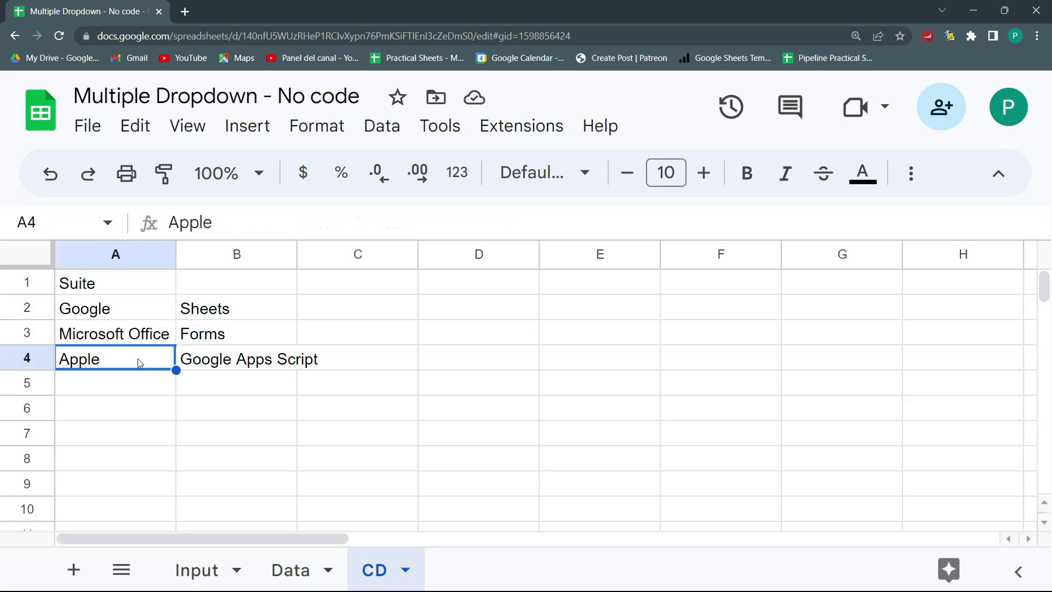
{"action": "left_click", "coordinate": [145, 337]}
{"action": "left_click", "coordinate": [140, 362]}
{"action": "left_click", "coordinate": [134, 392]}
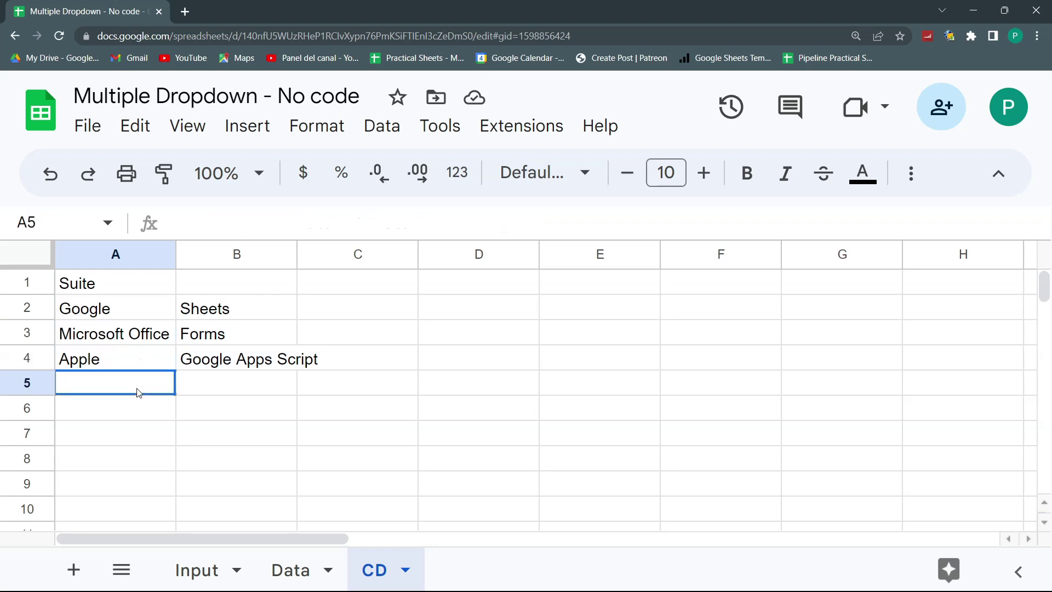
{"action": "left_click", "coordinate": [130, 428]}
{"action": "left_click", "coordinate": [312, 308]}
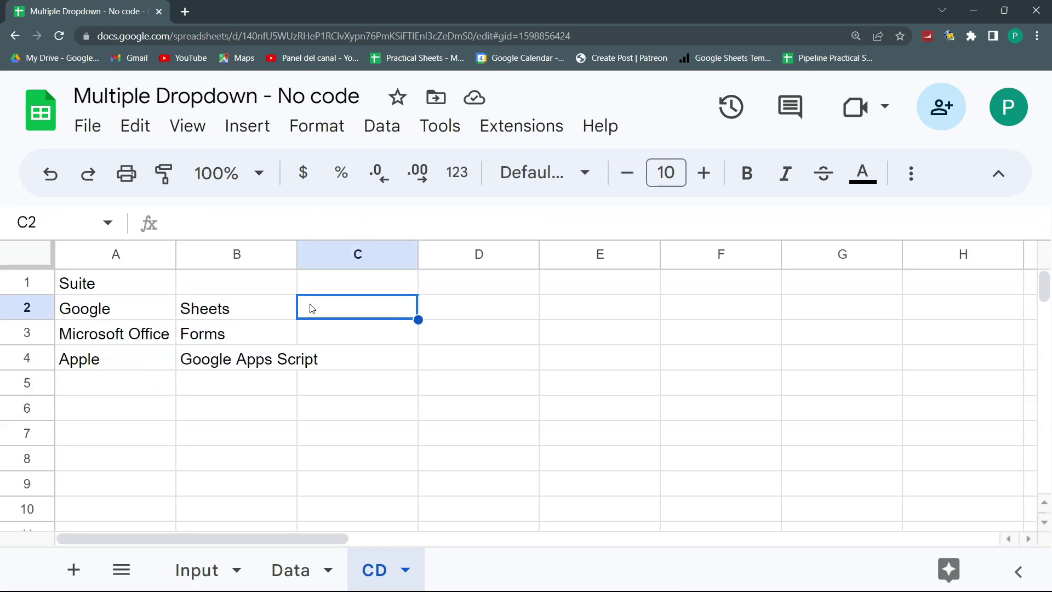
{"action": "left_click", "coordinate": [474, 308]}
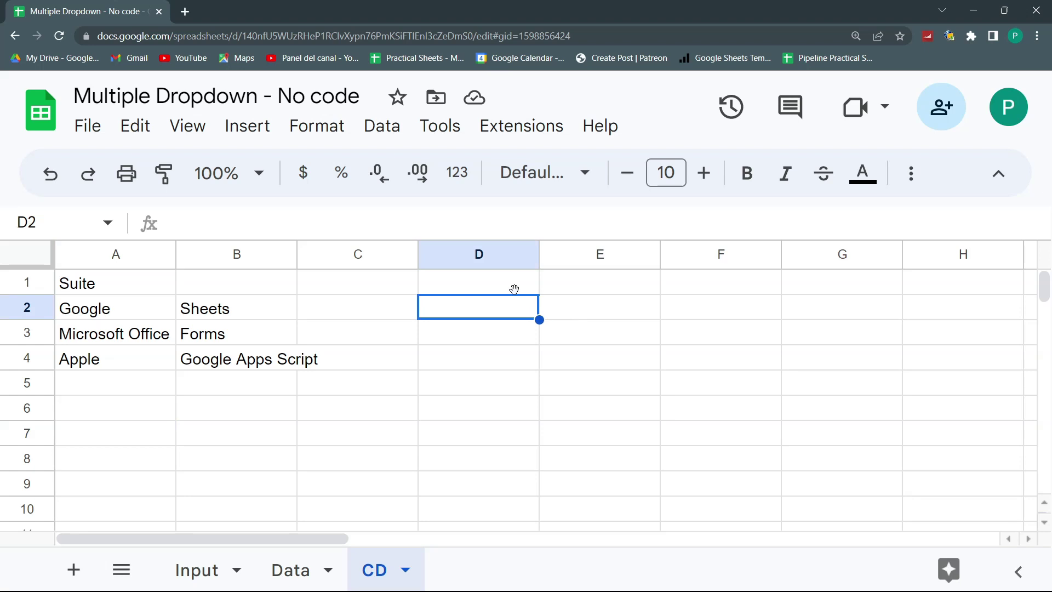
{"action": "left_click", "coordinate": [274, 315]}
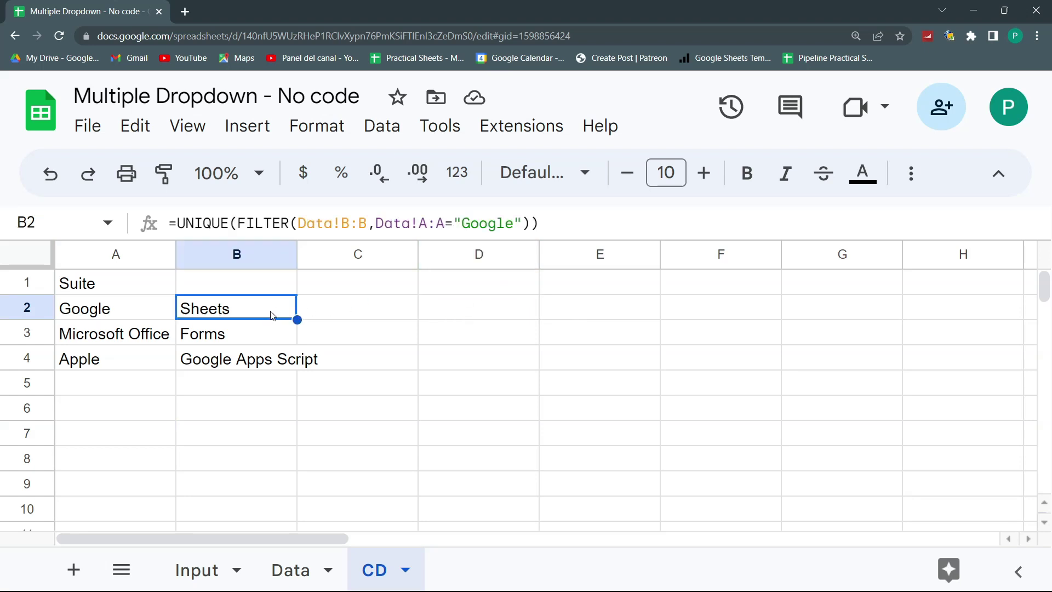
Wrap the B2 formula in TRANSPOSE so Google's tools spread across row 2.
{"action": "left_click", "coordinate": [175, 223]}
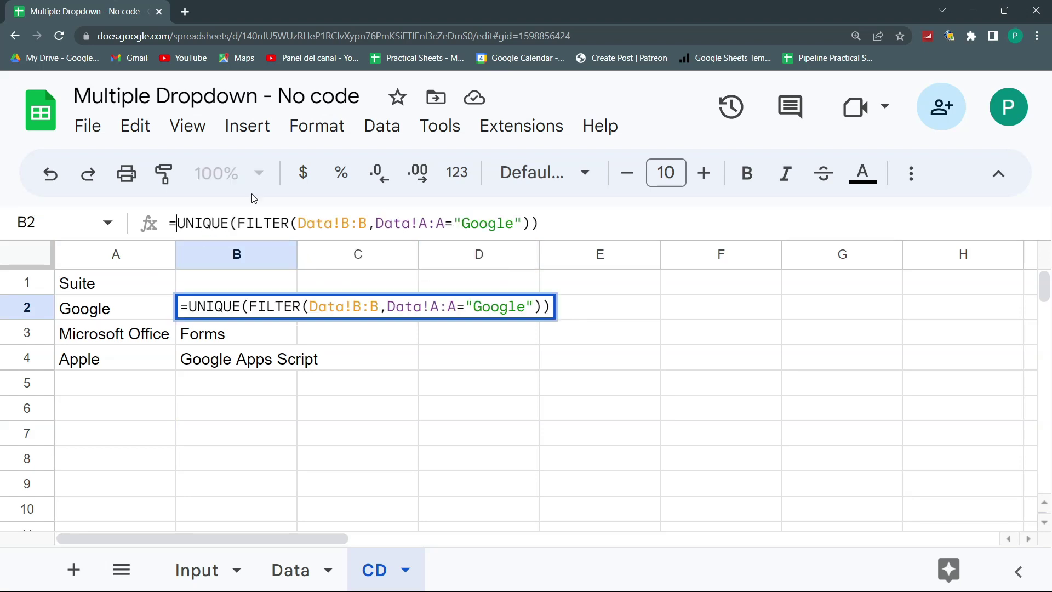
{"action": "type", "text": "tr"}
{"action": "key", "text": "BackSpace"}
{"action": "key", "text": "BackSpace"}
{"action": "type", "text": "TRANSPOSE("}
{"action": "key", "text": "Return"}
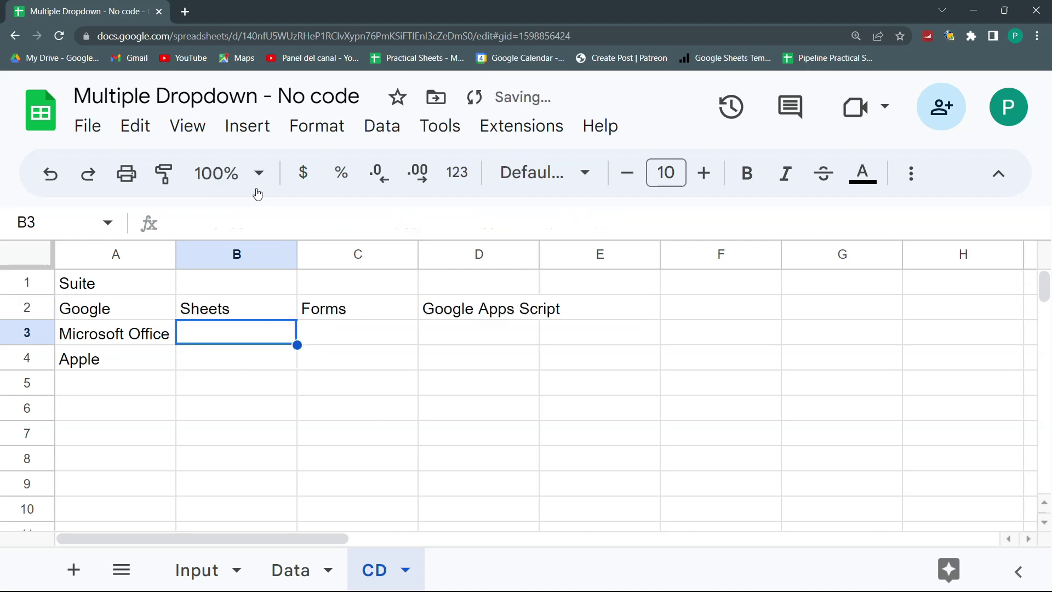
{"action": "left_click", "coordinate": [245, 314]}
{"action": "left_click_drag", "start_coordinate": [245, 314], "coordinate": [477, 310]}
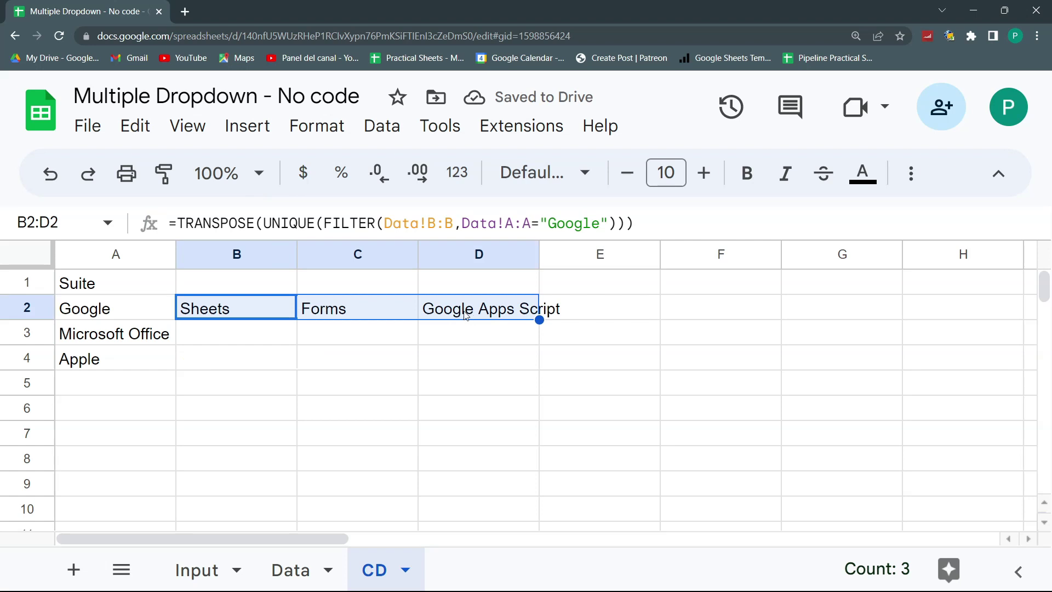
{"action": "left_click", "coordinate": [240, 328]}
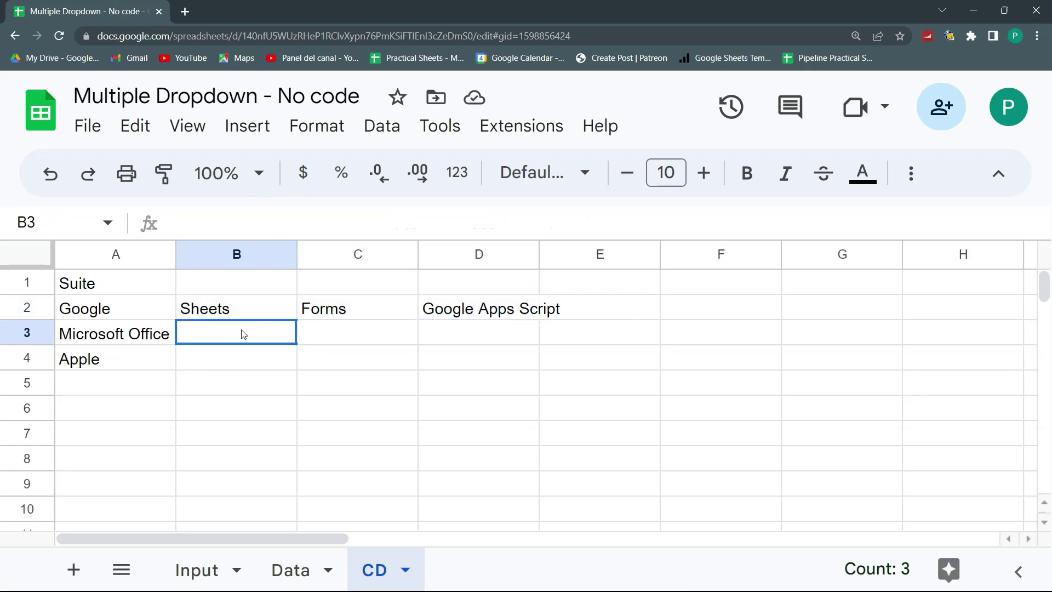
{"action": "left_click", "coordinate": [253, 359]}
{"action": "left_click", "coordinate": [262, 397]}
Replace the hard-coded "Google" with A2 and fill down to B4, giving Excel/Teams and Numbers.
{"action": "left_click", "coordinate": [280, 300]}
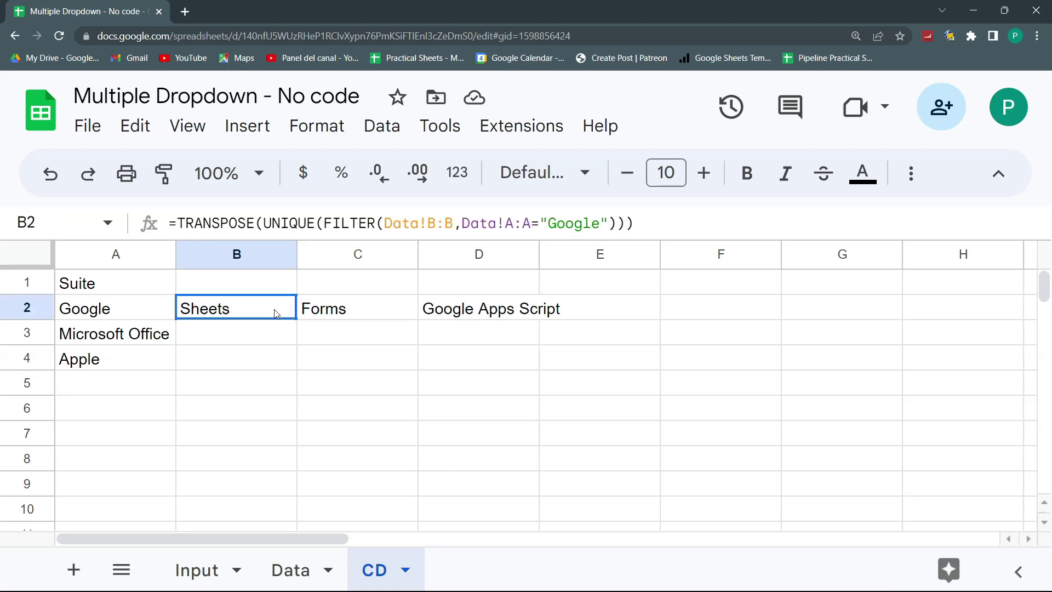
{"action": "left_click_drag", "start_coordinate": [297, 319], "coordinate": [295, 363]}
{"action": "left_click", "coordinate": [230, 311]}
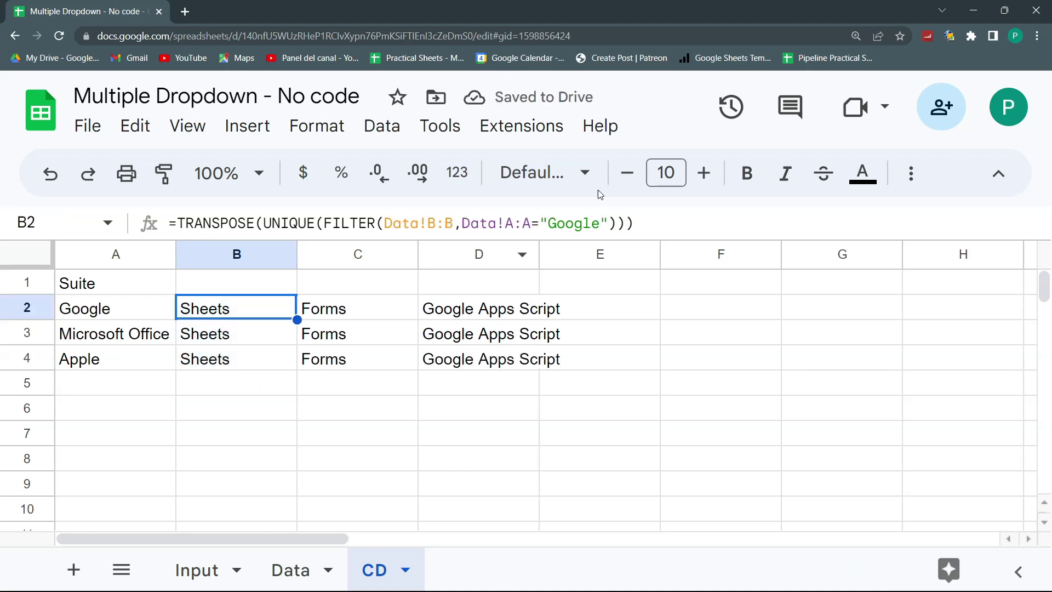
{"action": "left_click_drag", "start_coordinate": [611, 220], "coordinate": [540, 222]}
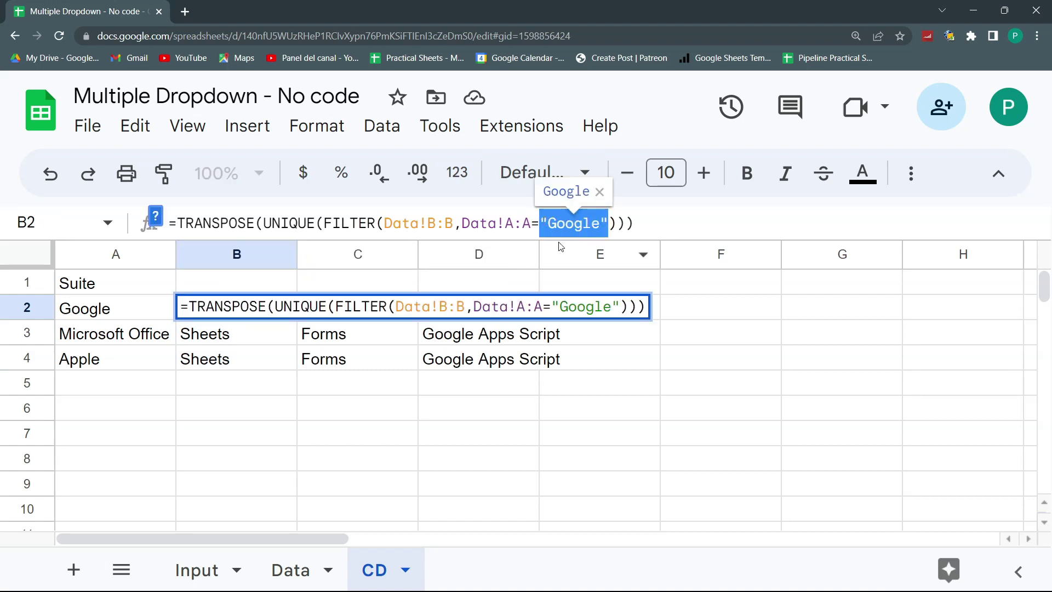
{"action": "key", "text": "BackSpace"}
{"action": "left_click", "coordinate": [133, 316]}
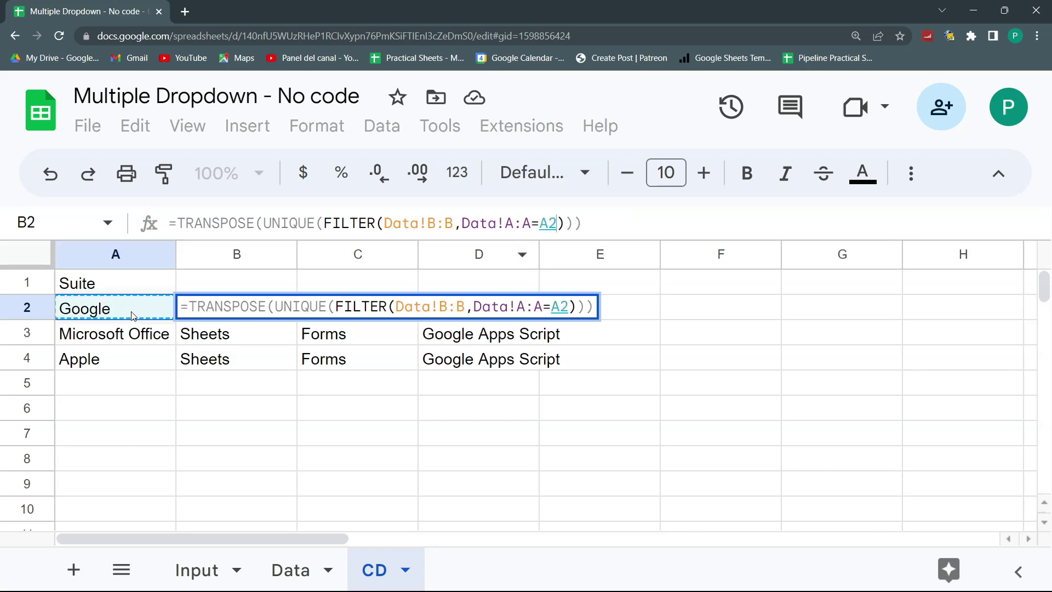
{"action": "key", "text": "Return"}
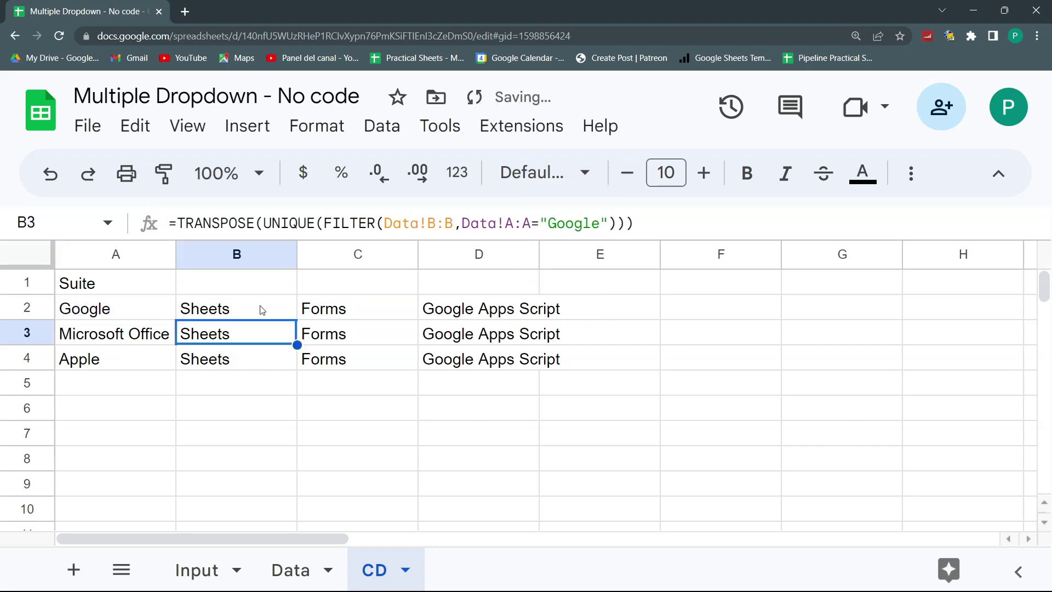
{"action": "left_click_drag", "start_coordinate": [262, 310], "coordinate": [295, 369]}
{"action": "left_click", "coordinate": [244, 333]}
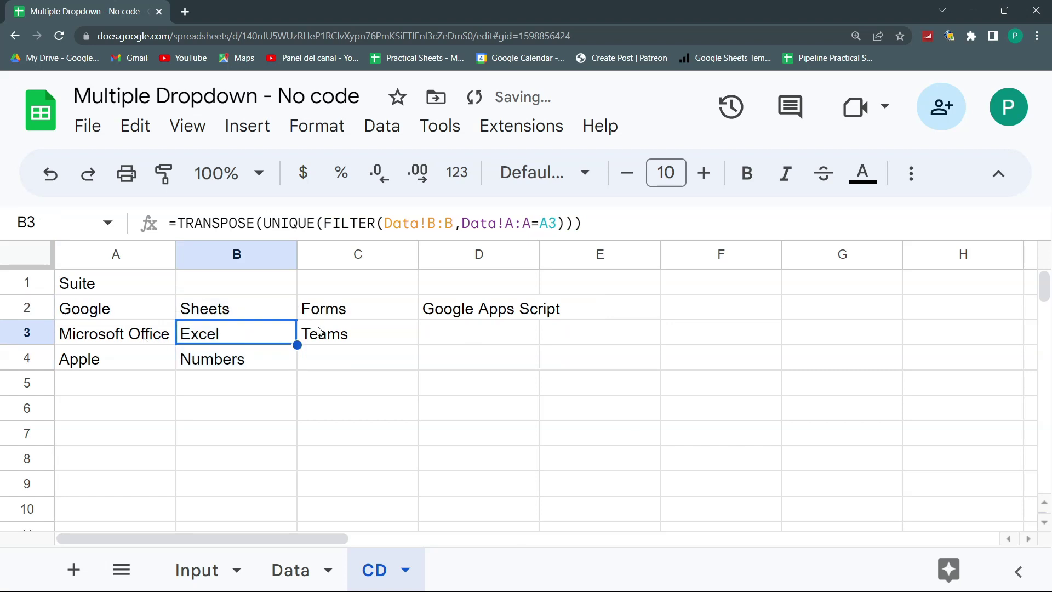
{"action": "left_click", "coordinate": [200, 360]}
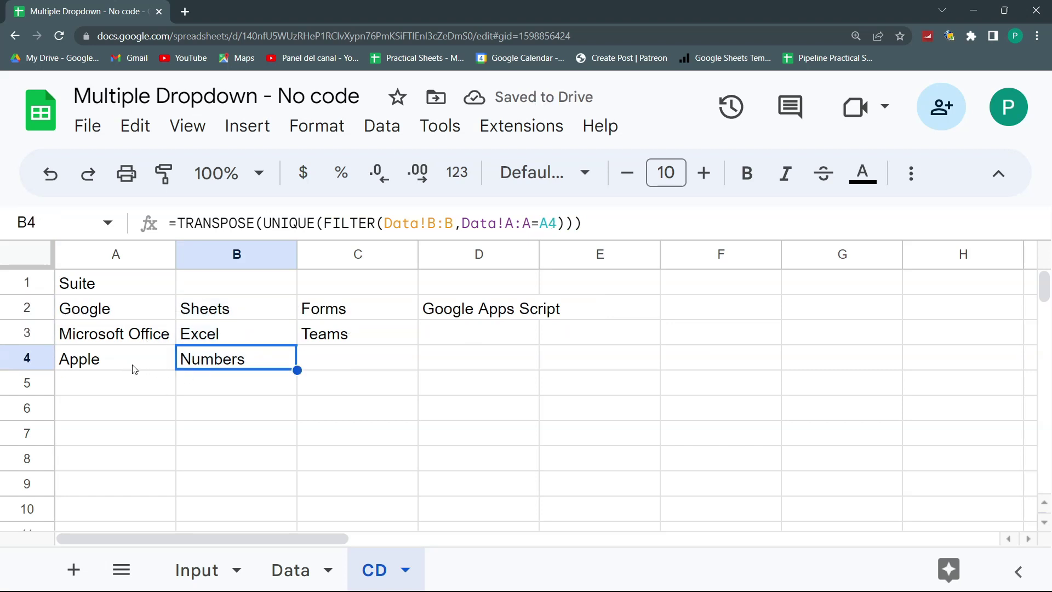
Try typing Google into CD!A5, then cancel the entry.
{"action": "left_click", "coordinate": [129, 382]}
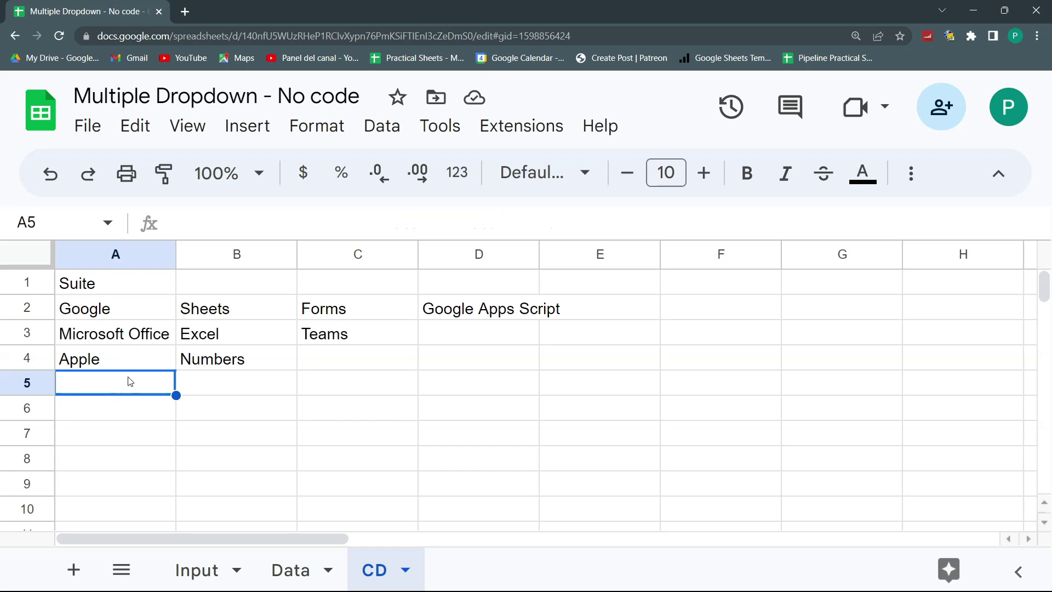
{"action": "type", "text": "gOO"}
{"action": "key", "text": "Escape"}
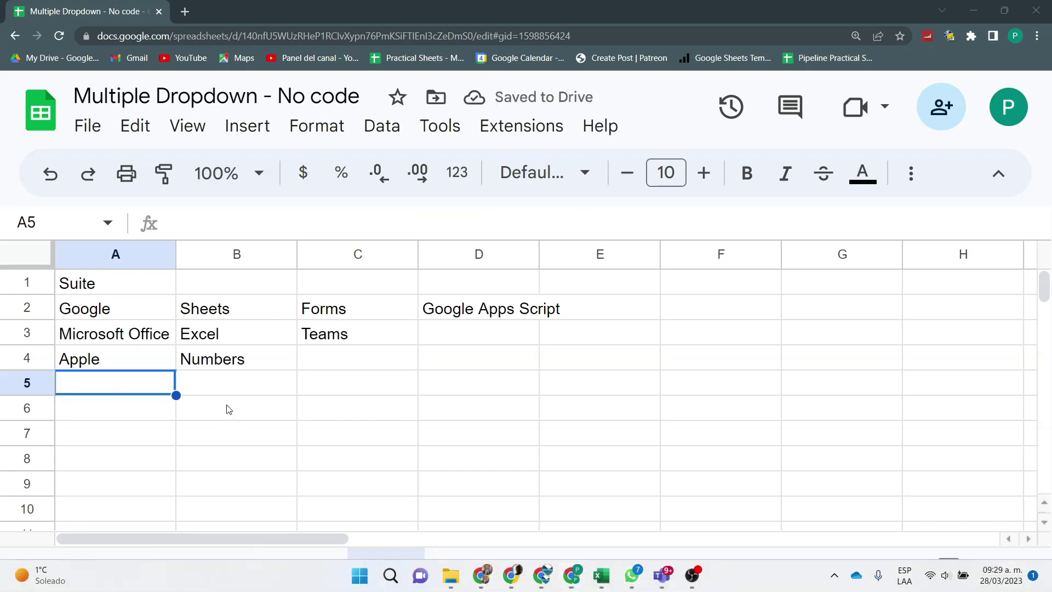
{"action": "type", "text": "gOOGLE"}
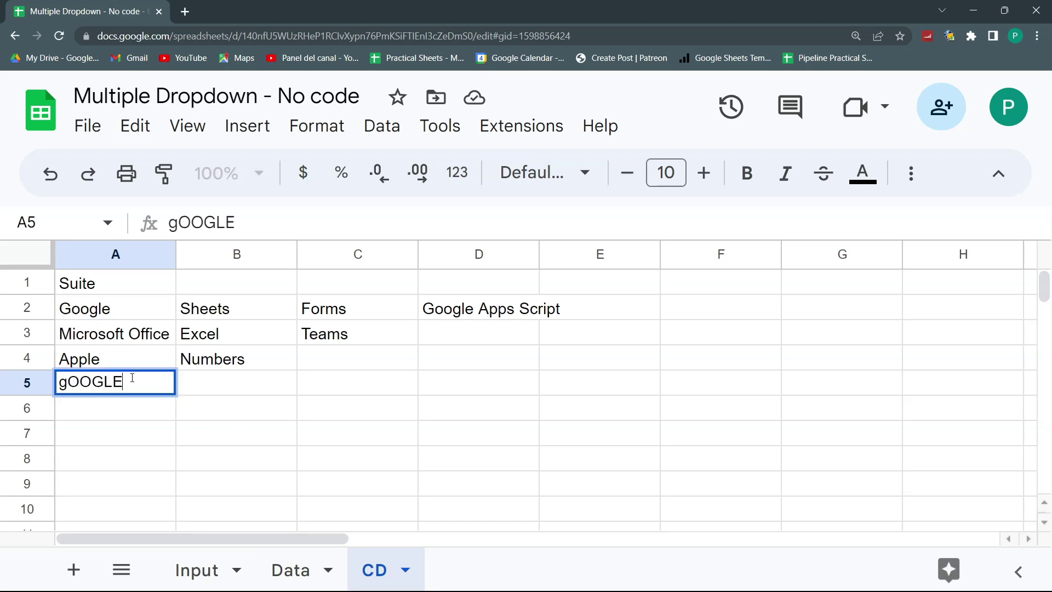
{"action": "key", "text": "Escape"}
Choose Google as the row 5 suite on Input and check the CD results in rows 4-5.
{"action": "left_click", "coordinate": [202, 572]}
{"action": "left_click", "coordinate": [373, 383]}
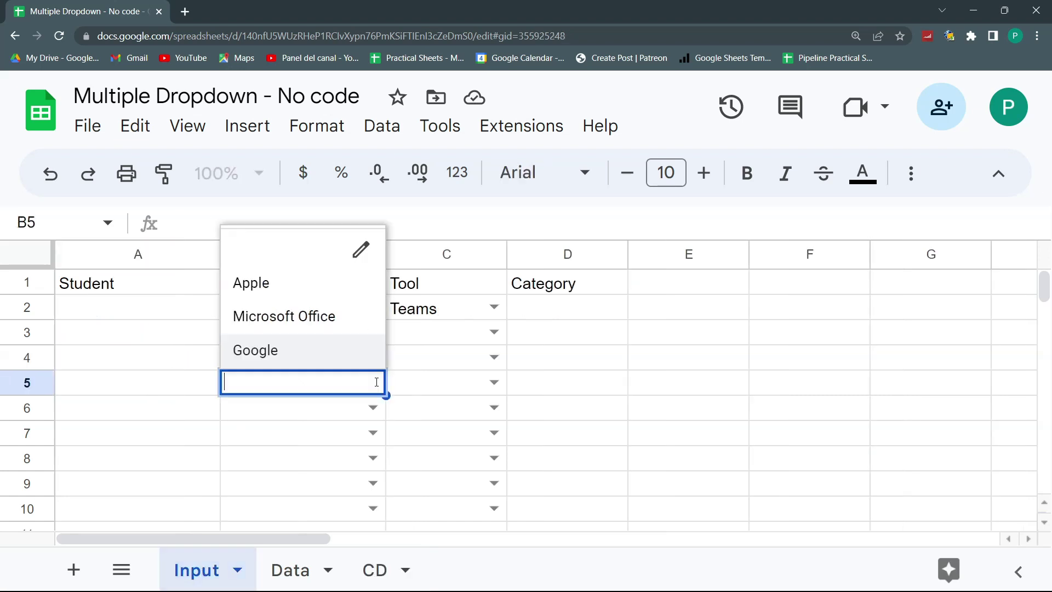
{"action": "left_click", "coordinate": [317, 349]}
{"action": "left_click", "coordinate": [376, 558]}
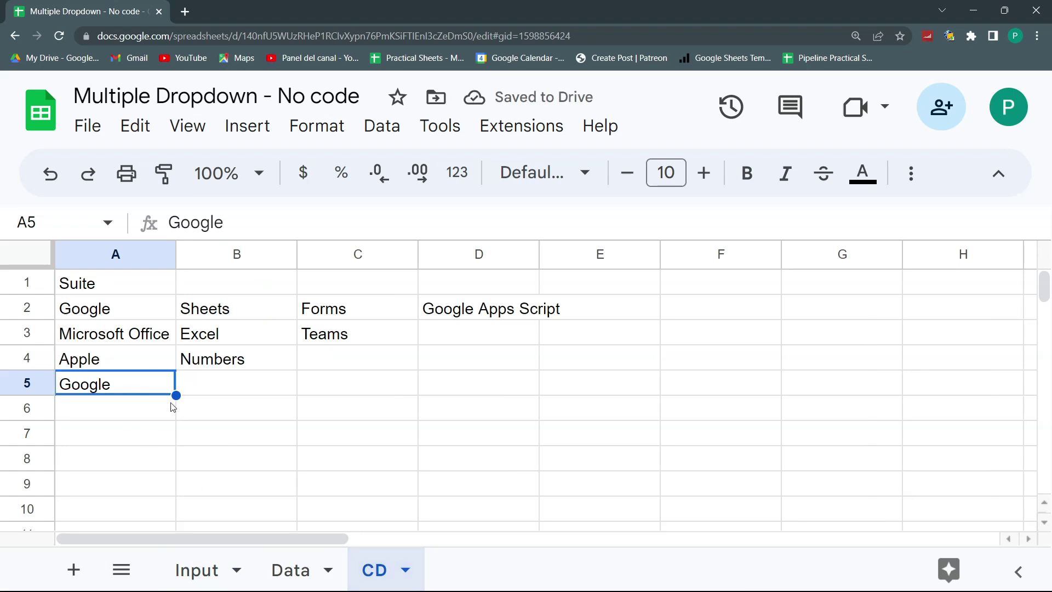
{"action": "left_click", "coordinate": [306, 362]}
{"action": "left_click", "coordinate": [280, 366]}
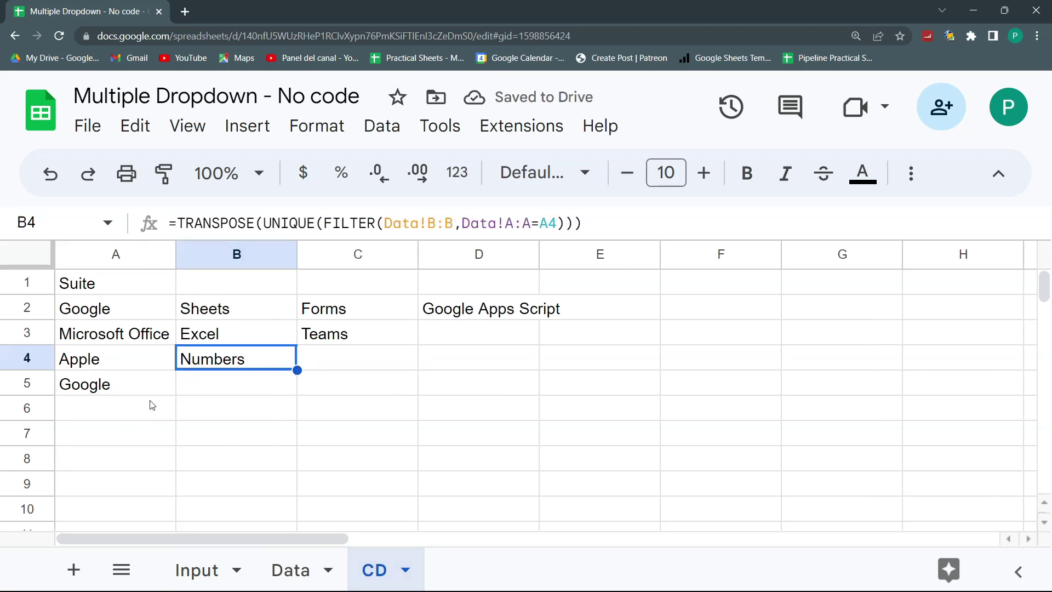
{"action": "left_click", "coordinate": [142, 393]}
{"action": "left_click", "coordinate": [283, 357]}
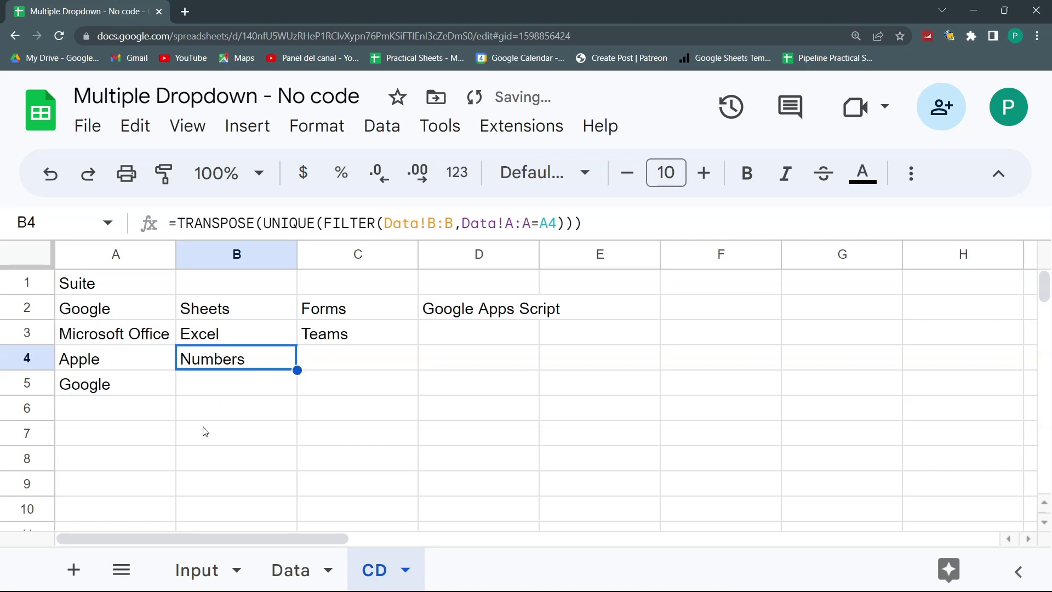
Clear the row 5 suite on Input, fill CD's B4 formula down to B7, and return to Input.
{"action": "left_click", "coordinate": [196, 570]}
{"action": "key", "text": "Delete"}
{"action": "left_click", "coordinate": [374, 570]}
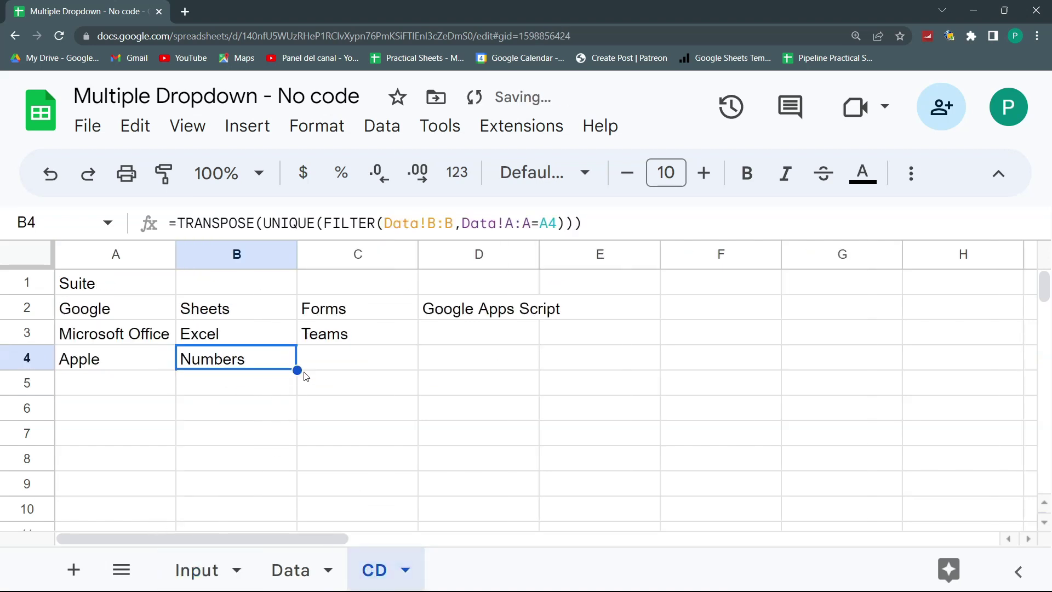
{"action": "left_click_drag", "start_coordinate": [296, 375], "coordinate": [297, 442]}
{"action": "left_click", "coordinate": [217, 567]}
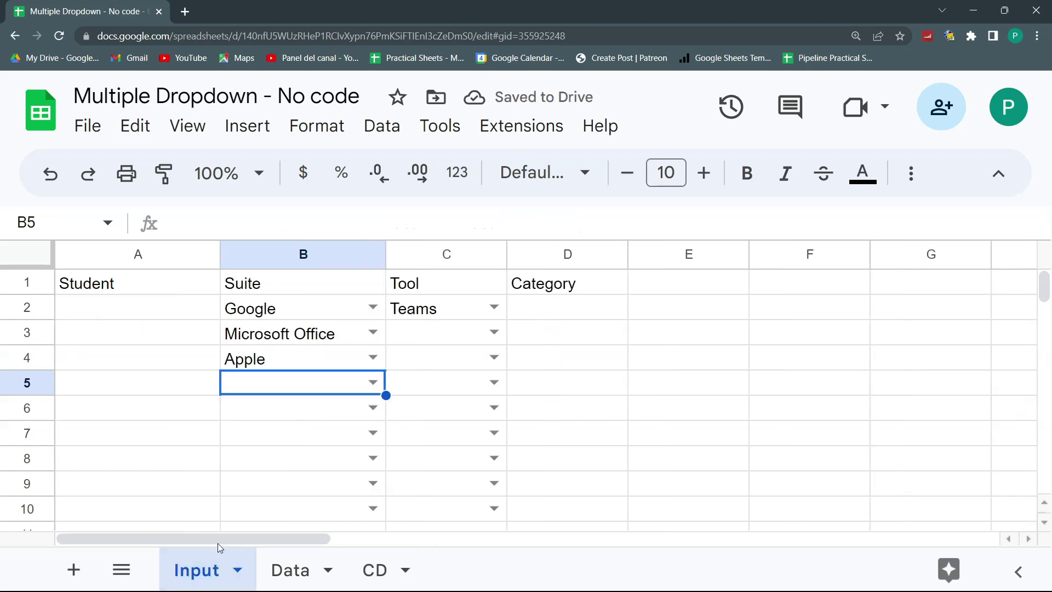
Choose Google in Input!B5 and check its tools spill across CD row 5.
{"action": "left_click", "coordinate": [376, 385]}
{"action": "left_click", "coordinate": [330, 361]}
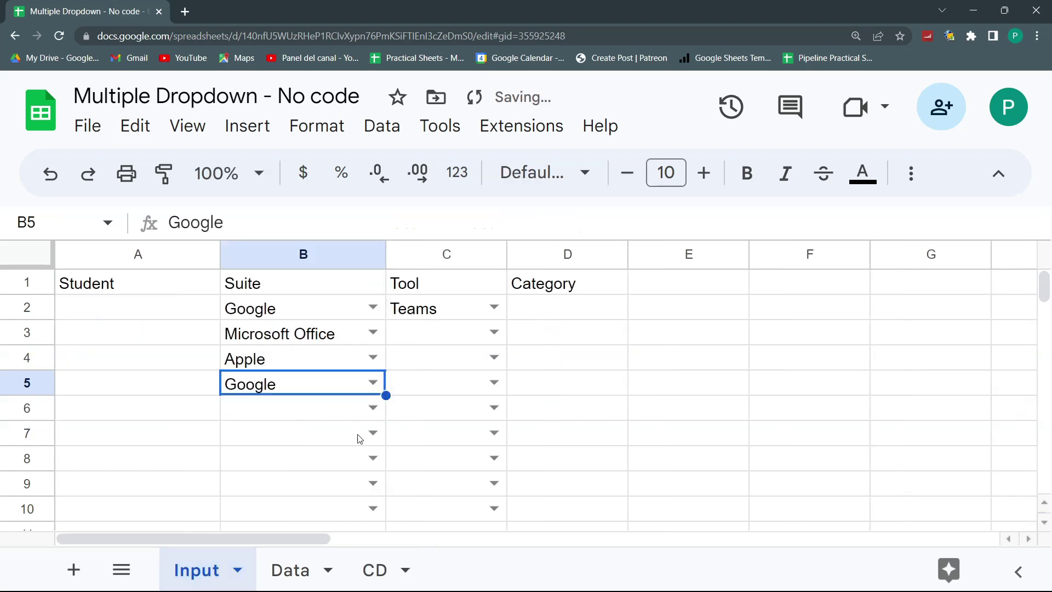
{"action": "left_click", "coordinate": [384, 565]}
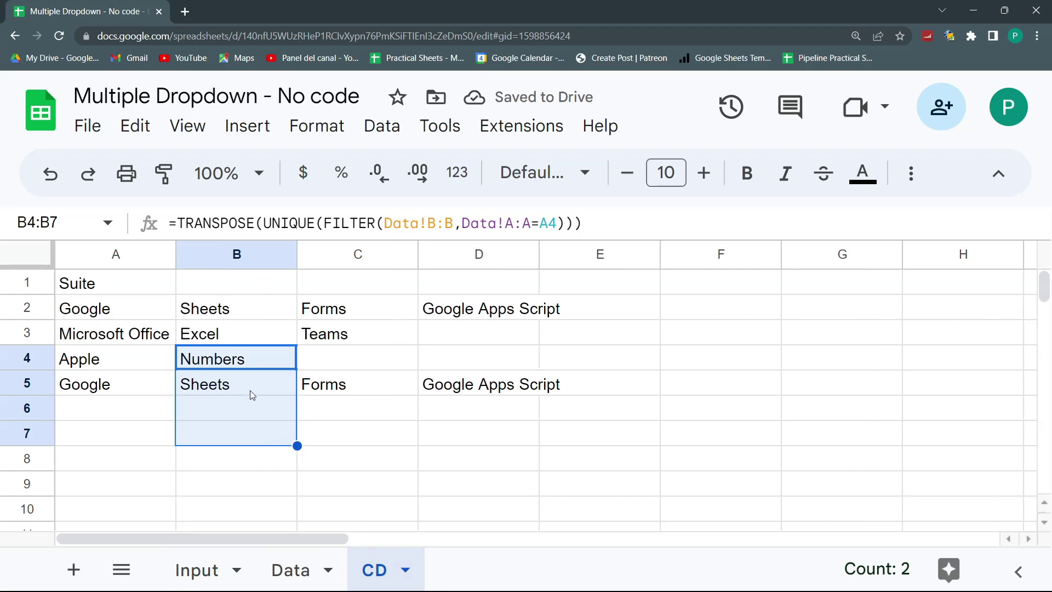
{"action": "left_click_drag", "start_coordinate": [248, 386], "coordinate": [431, 383]}
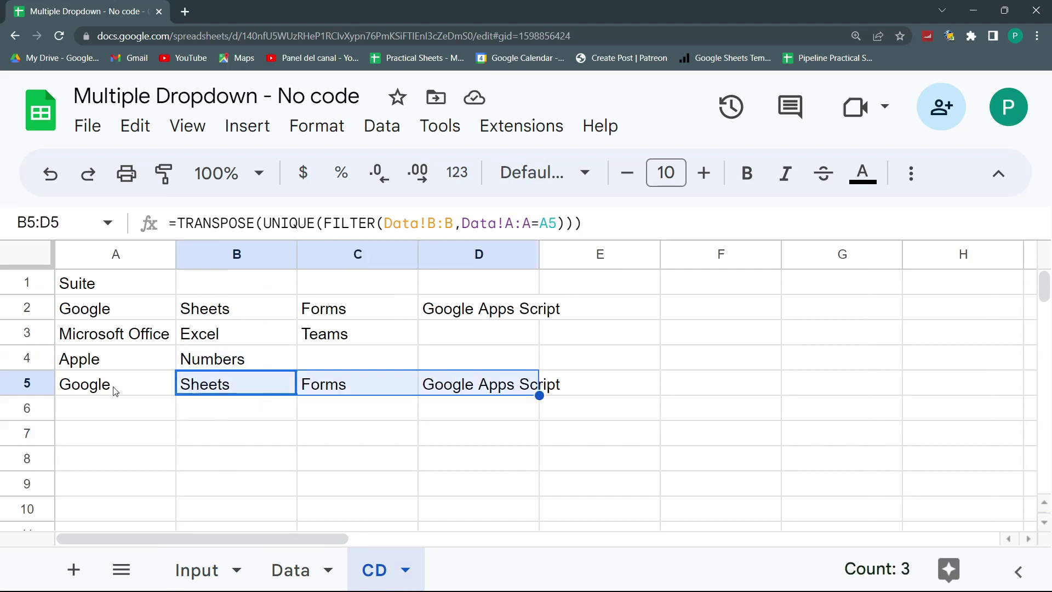
{"action": "left_click", "coordinate": [316, 434]}
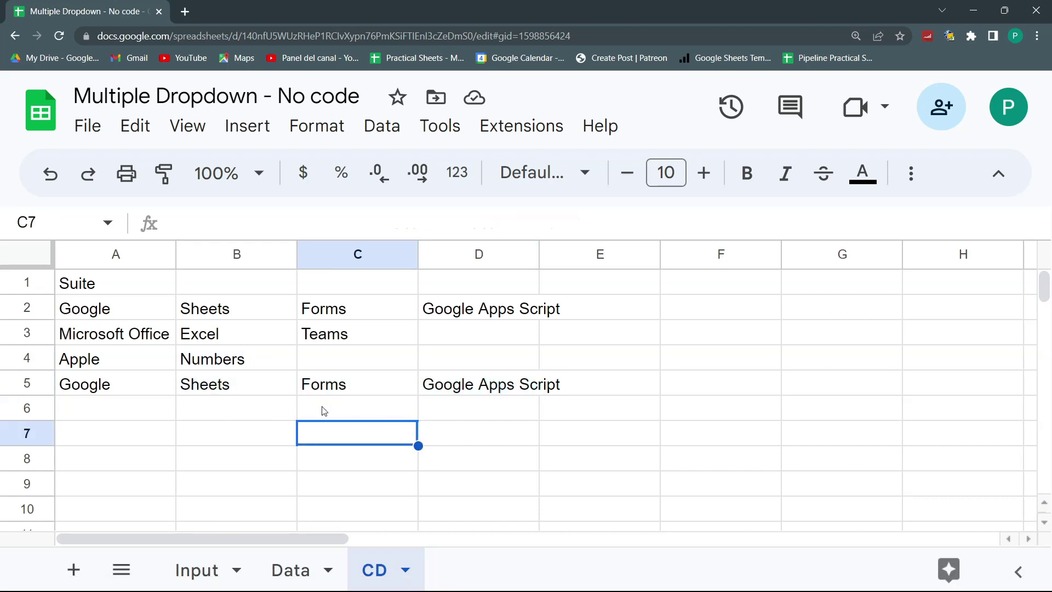
Fill the B5 tool formula down column B of CD to row 1000.
{"action": "left_click", "coordinate": [267, 387]}
{"action": "left_click_drag", "start_coordinate": [297, 396], "coordinate": [281, 460]}
{"action": "left_click", "coordinate": [220, 409]}
{"action": "left_click", "coordinate": [228, 466], "text": "shift"}
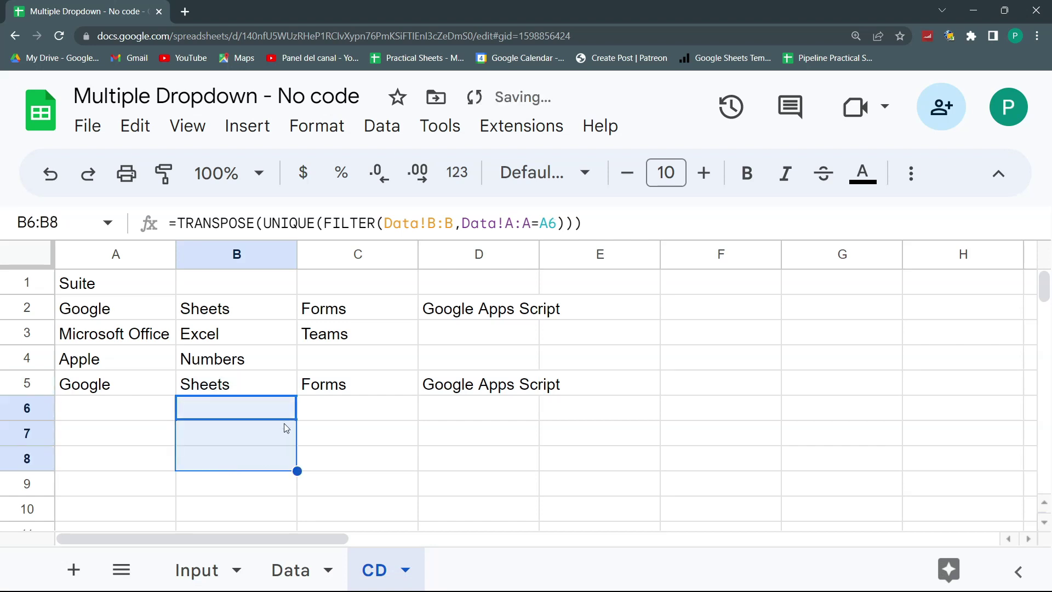
{"action": "left_click", "coordinate": [277, 391]}
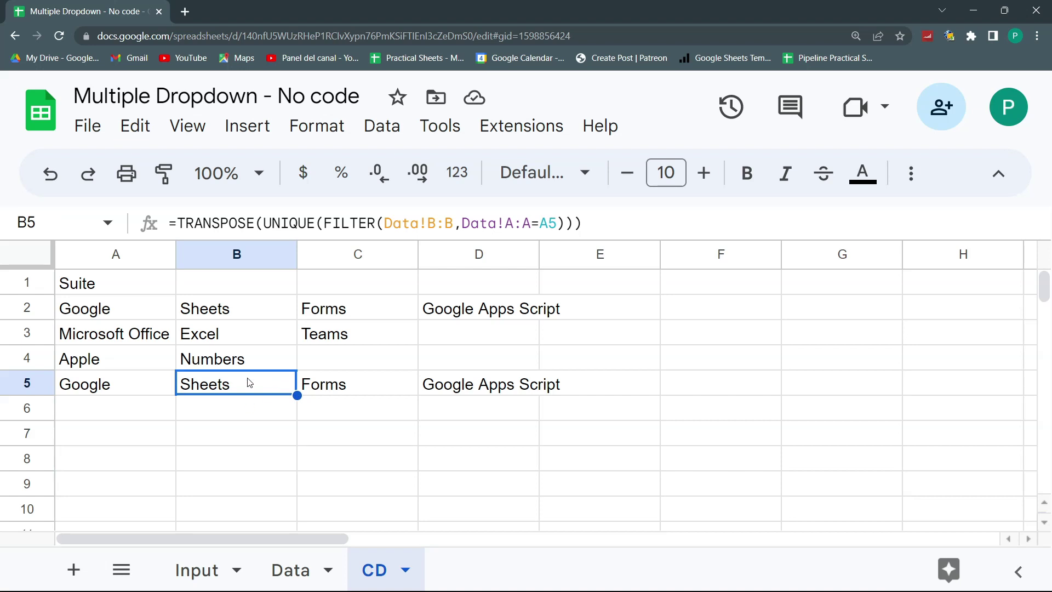
{"action": "key", "text": "ctrl+shift+Down"}
{"action": "key", "text": "ctrl+d"}
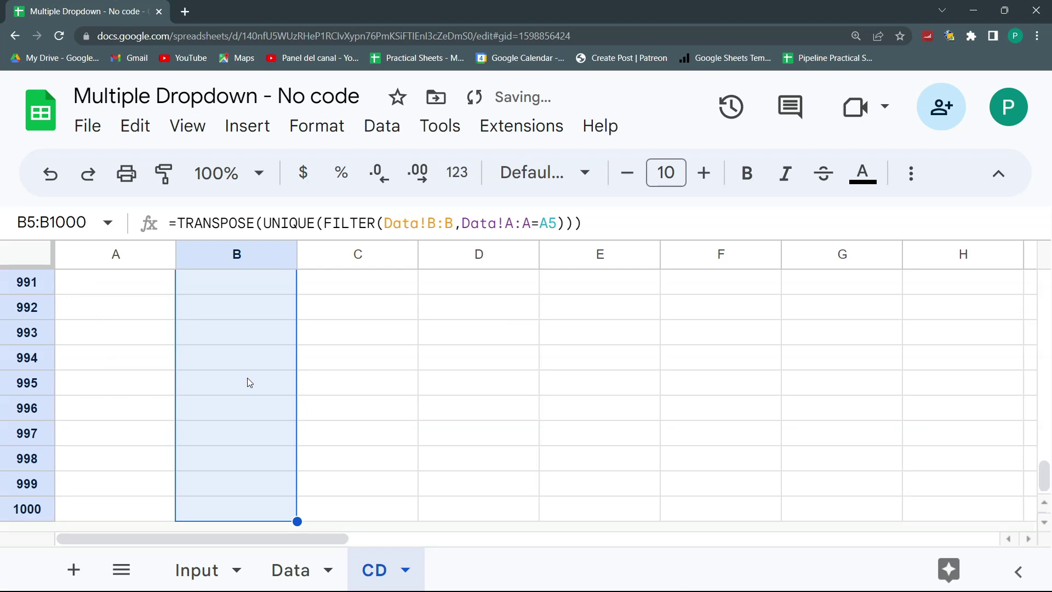
{"action": "key", "text": "Up"}
{"action": "key", "text": "Up"}
{"action": "key", "text": "Up"}
{"action": "key", "text": "Up"}
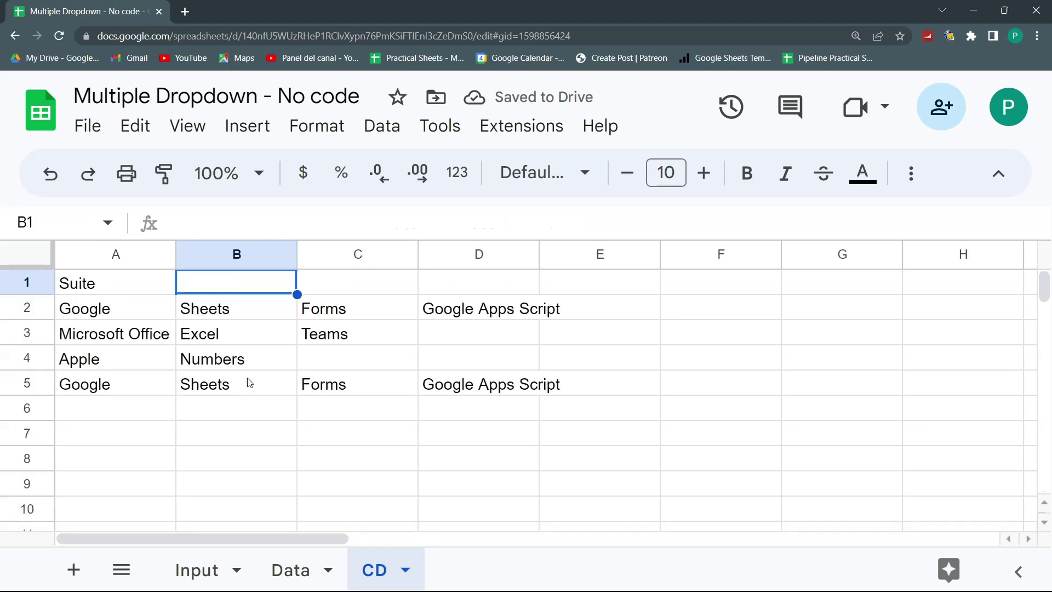
{"action": "left_click", "coordinate": [274, 304]}
On the Input sheet, check C2's current Tool choices and bring up the data validation rules.
{"action": "left_click", "coordinate": [188, 550]}
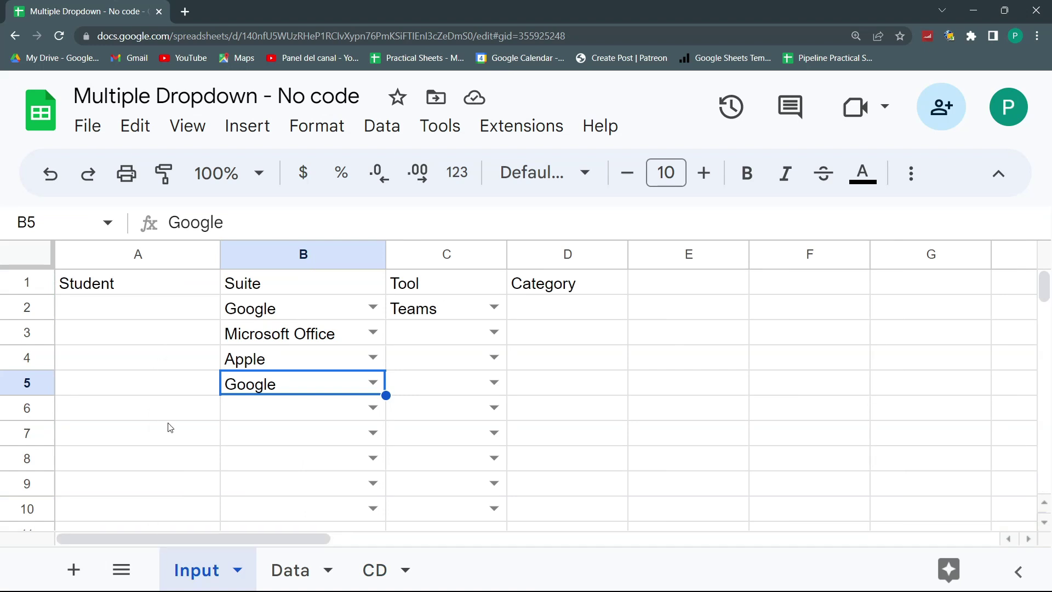
{"action": "left_click", "coordinate": [493, 306]}
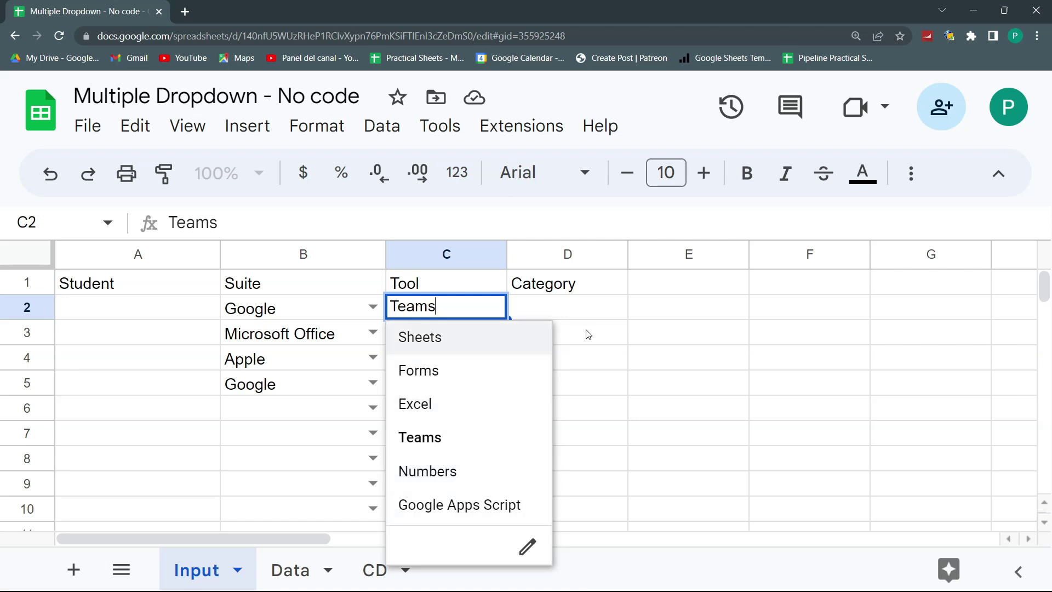
{"action": "left_click", "coordinate": [592, 314]}
{"action": "left_click", "coordinate": [459, 313]}
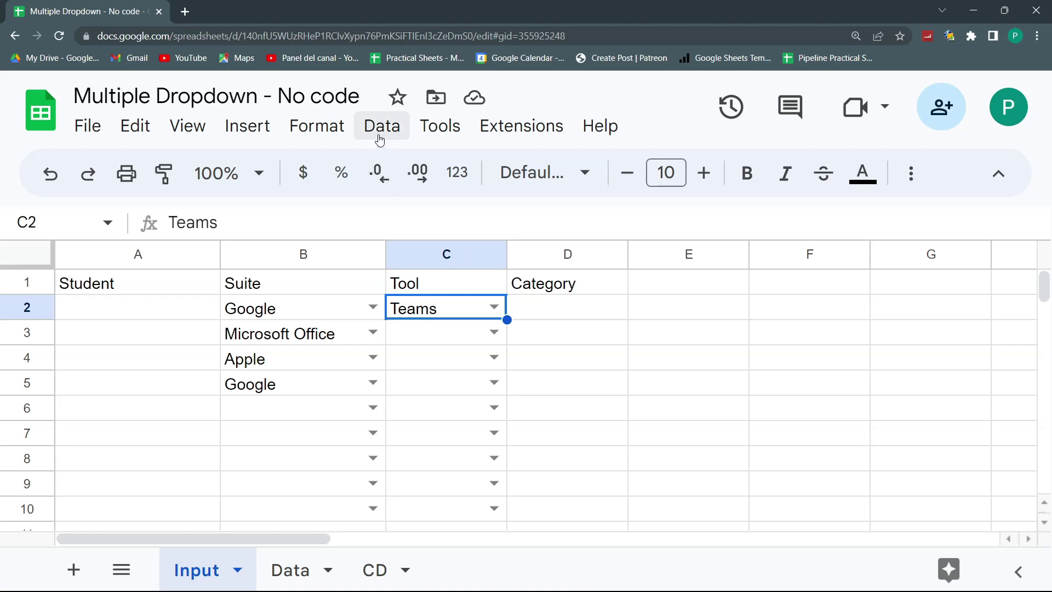
{"action": "left_click", "coordinate": [382, 134]}
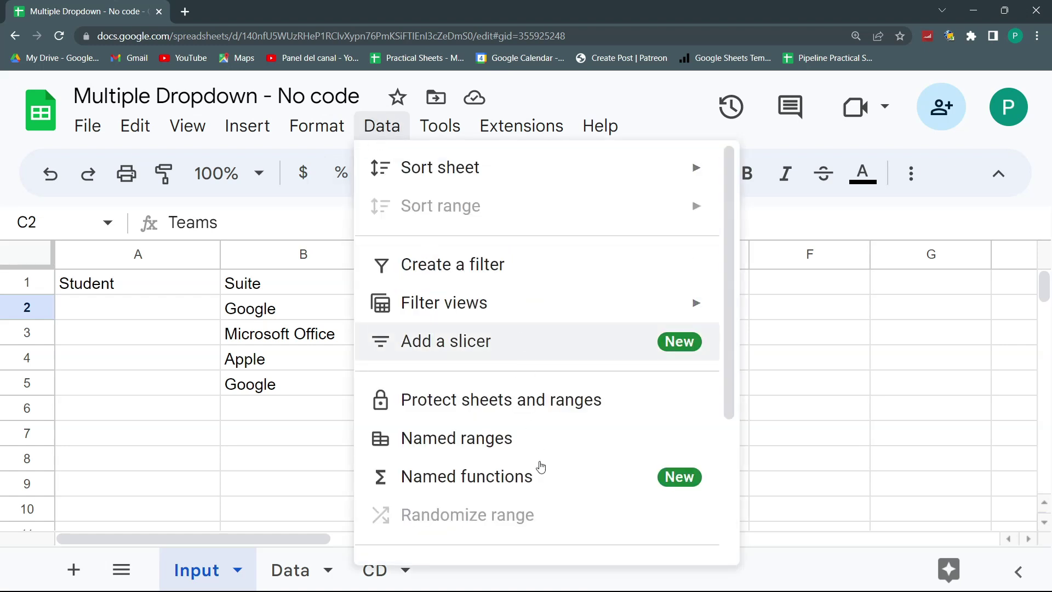
{"action": "scroll", "coordinate": [535, 483], "scroll_direction": "down", "scroll_amount": 1}
{"action": "scroll", "coordinate": [535, 482], "scroll_direction": "down", "scroll_amount": 2}
{"action": "left_click", "coordinate": [515, 474]}
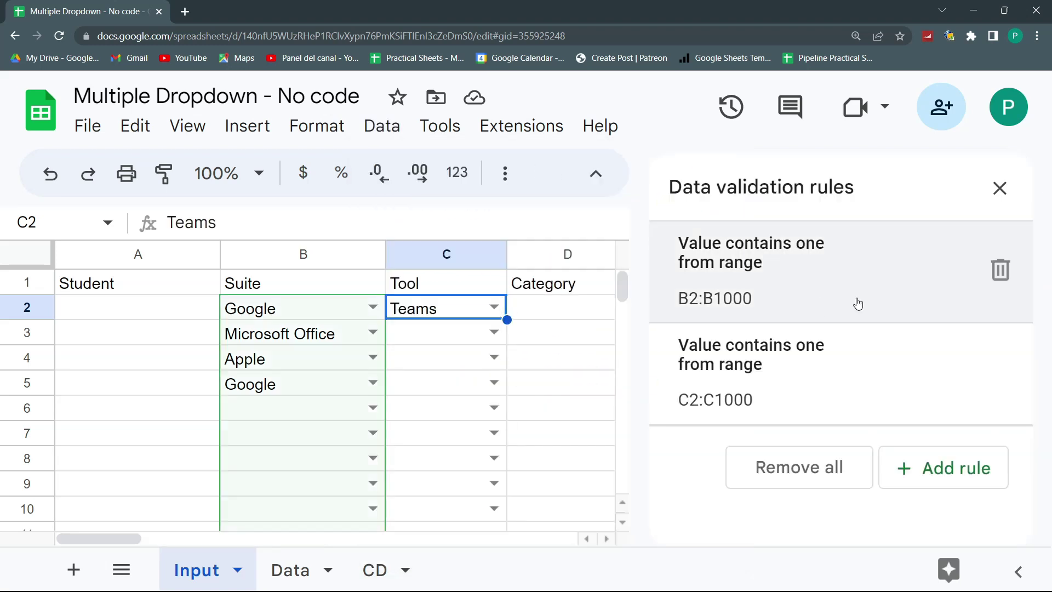
Change the C2:C1000 Tool rule's source range to CD!B2:E2 and save it.
{"action": "left_click", "coordinate": [826, 372]}
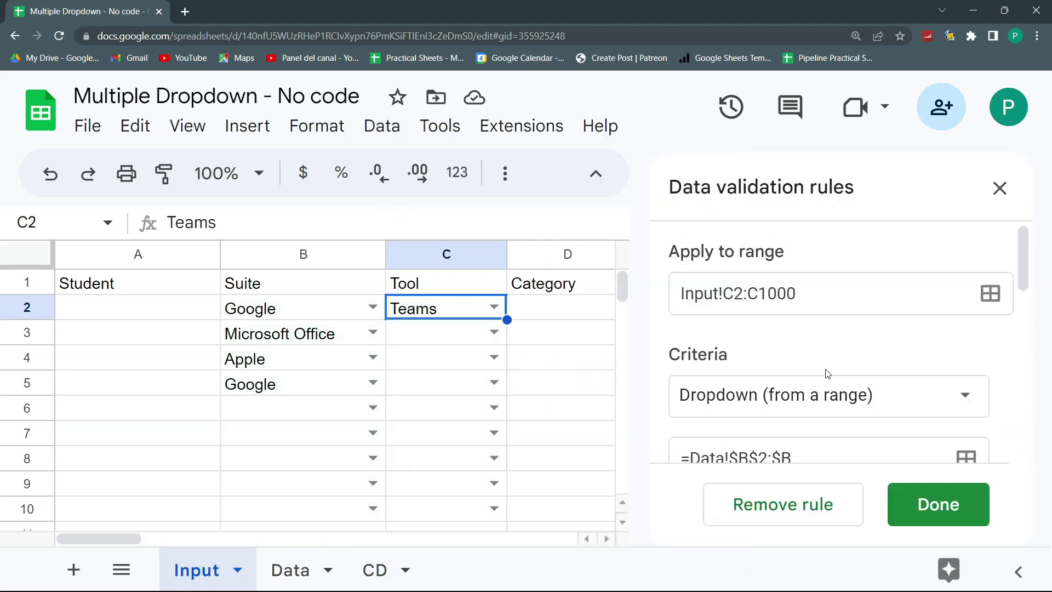
{"action": "scroll", "coordinate": [828, 370], "scroll_direction": "down", "scroll_amount": 1}
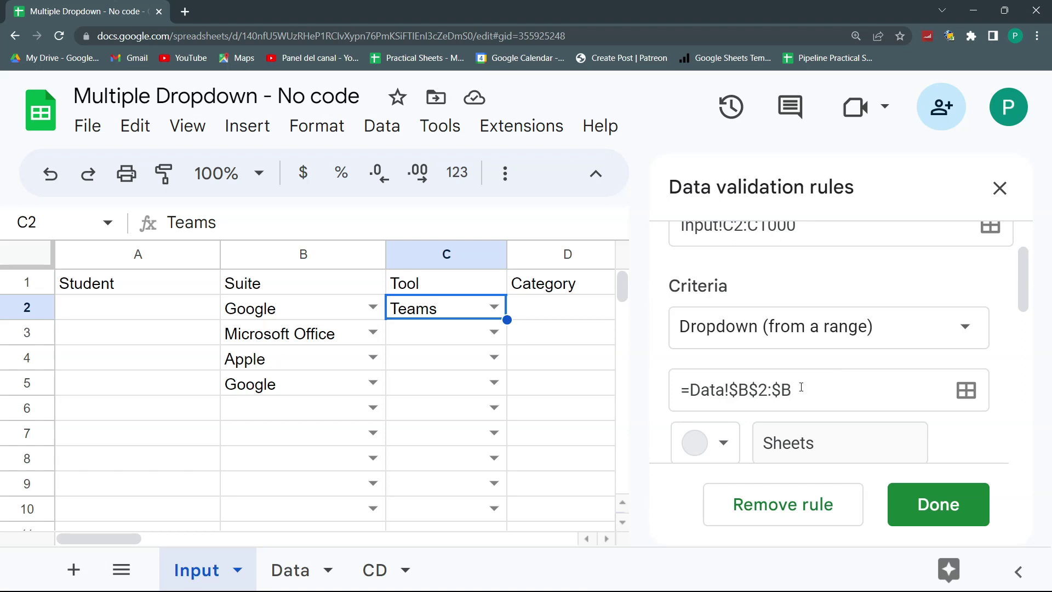
{"action": "left_click", "coordinate": [967, 390]}
{"action": "left_click_drag", "start_coordinate": [489, 328], "coordinate": [303, 317]}
{"action": "key", "text": "BackSpace"}
{"action": "left_click", "coordinate": [382, 572]}
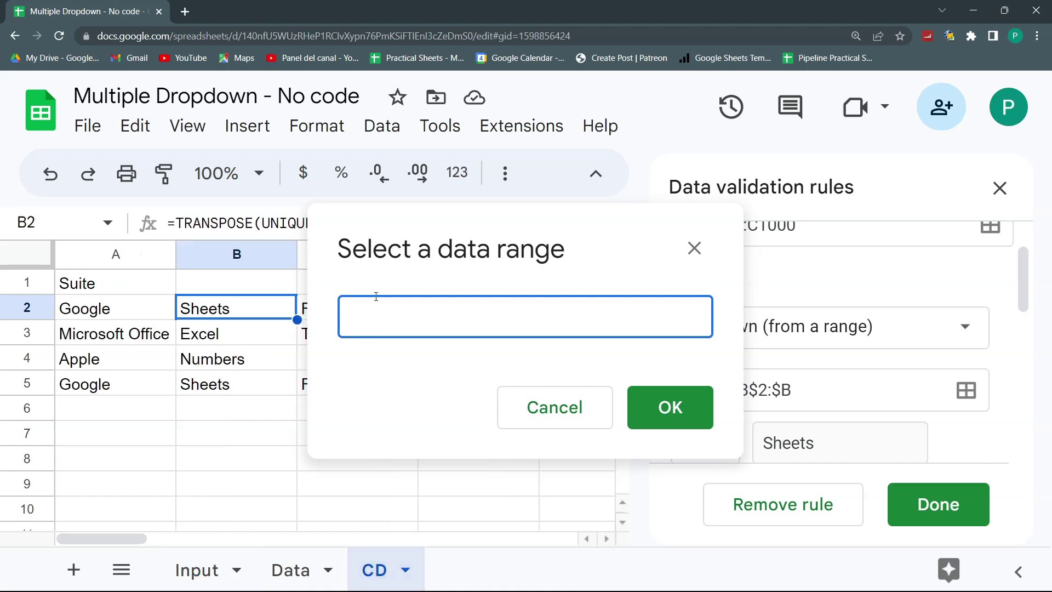
{"action": "left_click_drag", "start_coordinate": [565, 260], "coordinate": [341, 267]}
{"action": "left_click_drag", "start_coordinate": [615, 240], "coordinate": [868, 141]}
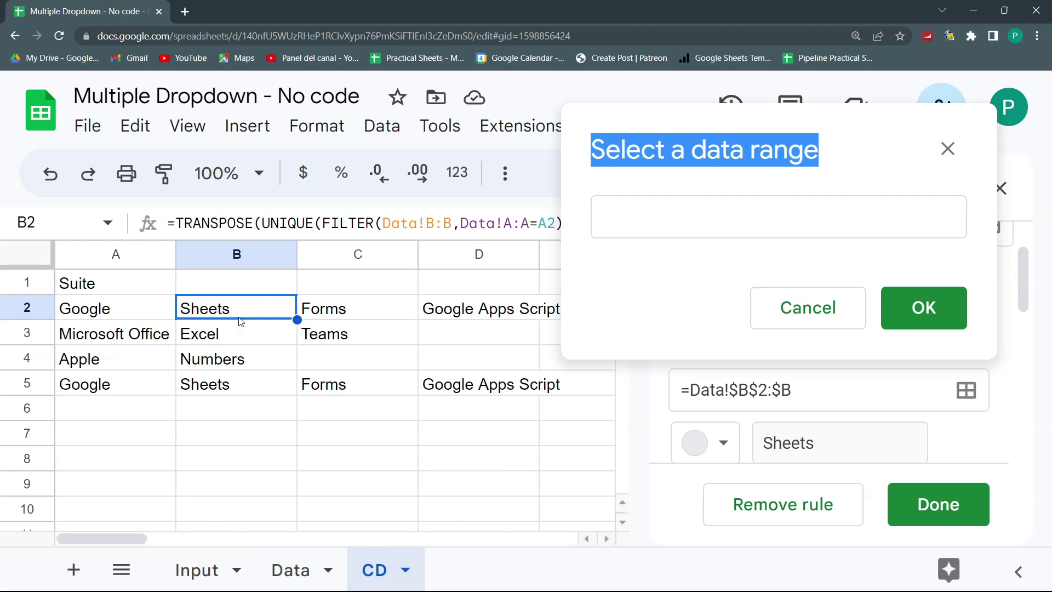
{"action": "left_click_drag", "start_coordinate": [238, 320], "coordinate": [548, 310]}
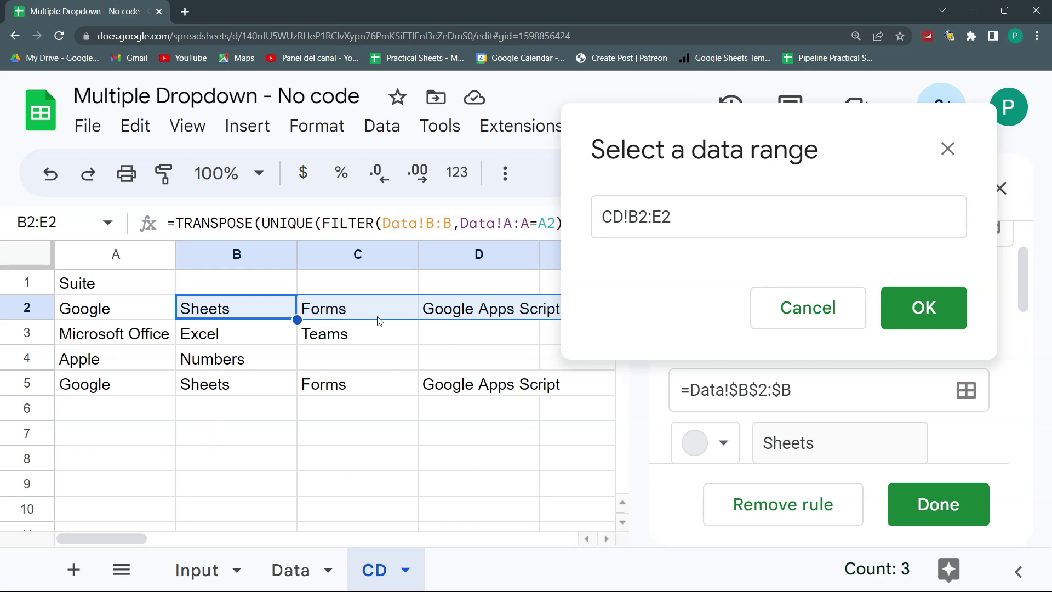
{"action": "left_click", "coordinate": [923, 310]}
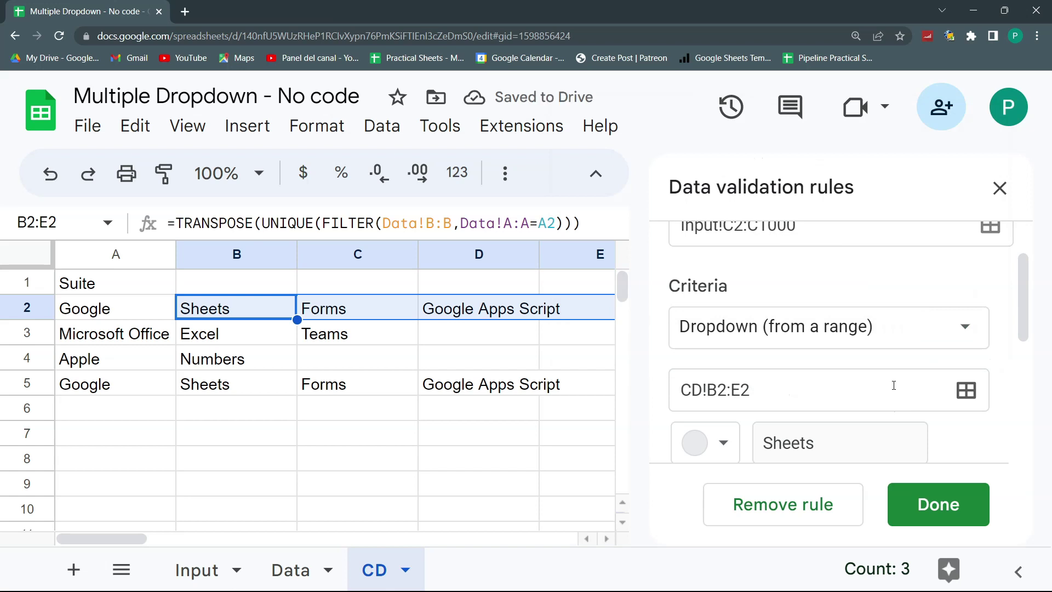
{"action": "scroll", "coordinate": [895, 385], "scroll_direction": "down", "scroll_amount": 3}
{"action": "left_click", "coordinate": [950, 504]}
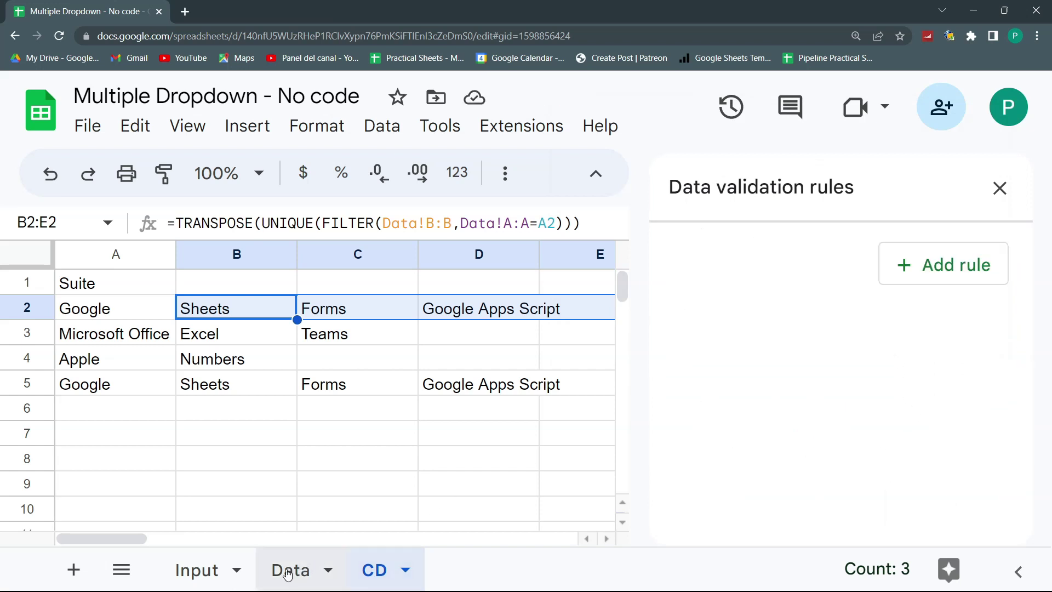
On the Input sheet, change C2's Tool from Teams to Sheets.
{"action": "left_click", "coordinate": [208, 574]}
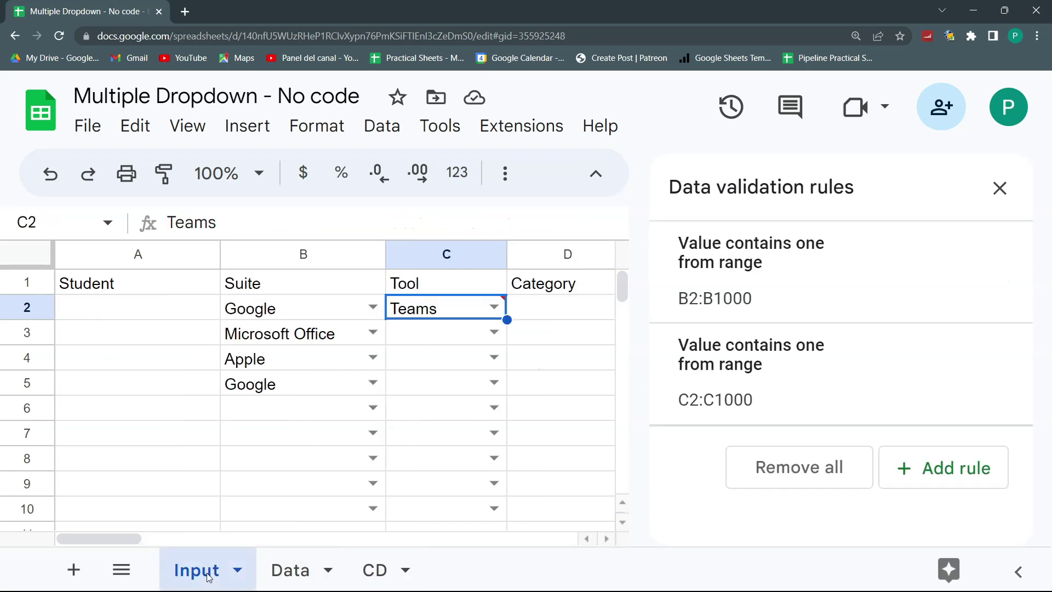
{"action": "left_click", "coordinate": [500, 306]}
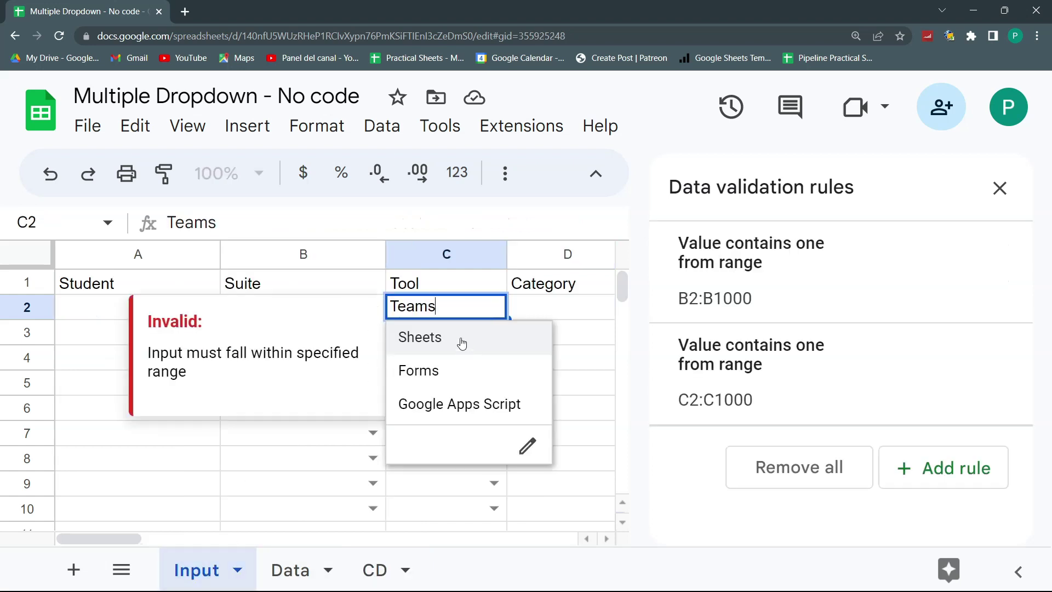
{"action": "key", "text": "Tab"}
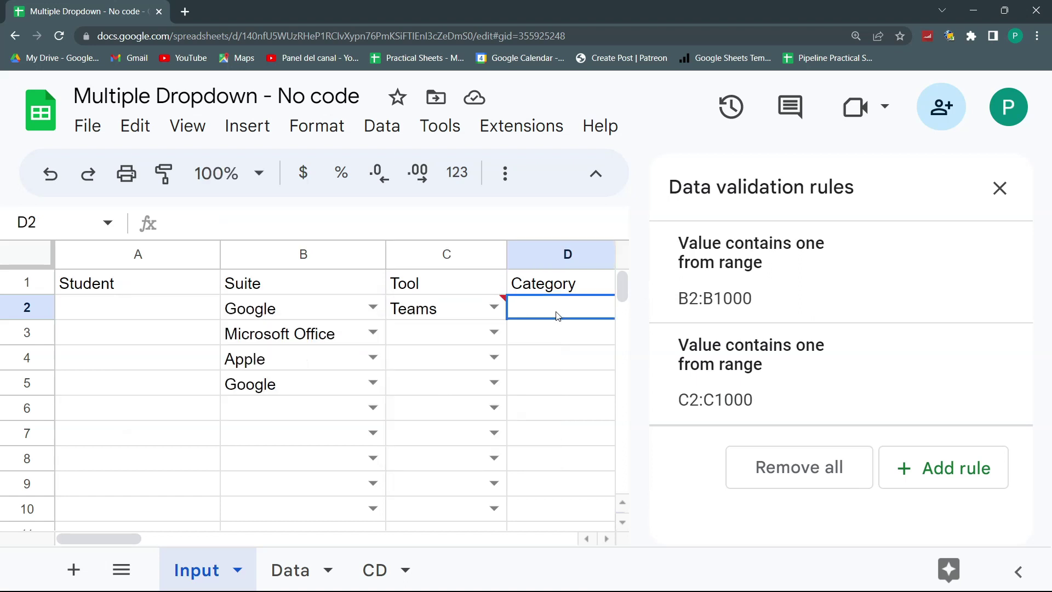
{"action": "double_click", "coordinate": [485, 306]}
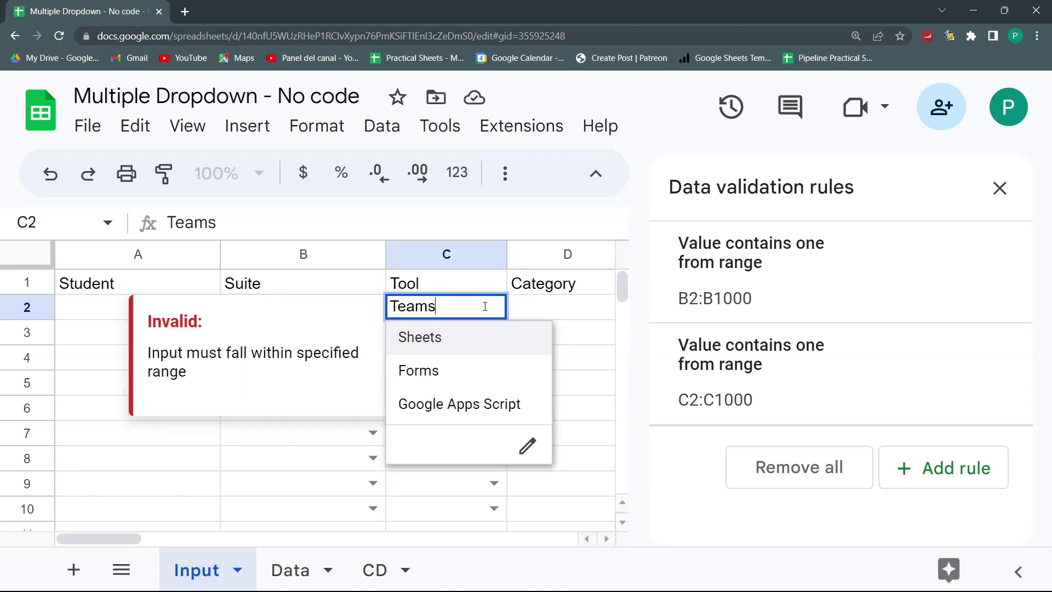
{"action": "left_click", "coordinate": [472, 337]}
{"action": "left_click", "coordinate": [494, 335]}
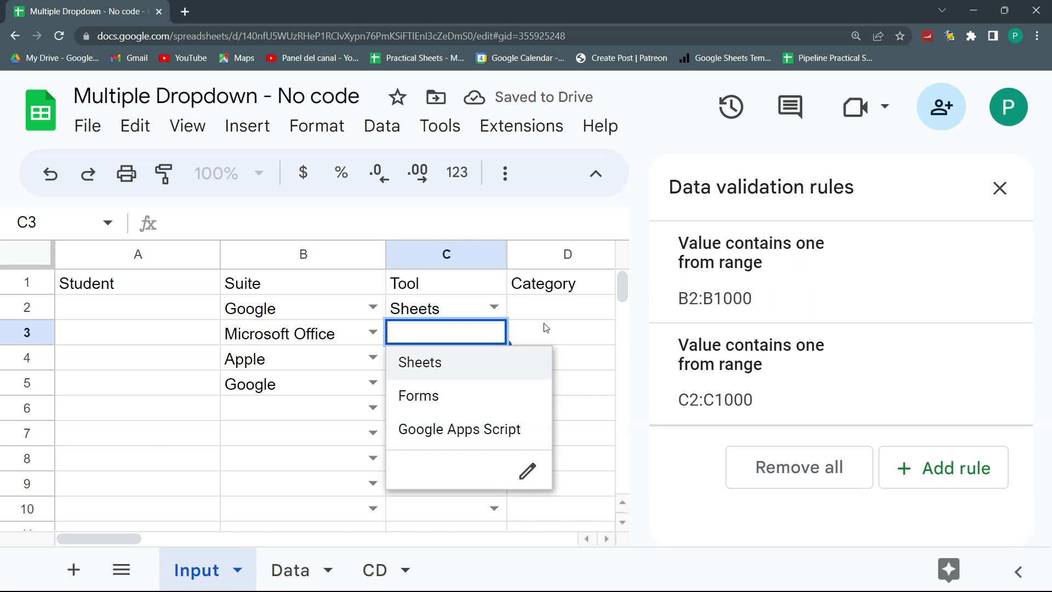
{"action": "left_click", "coordinate": [459, 311]}
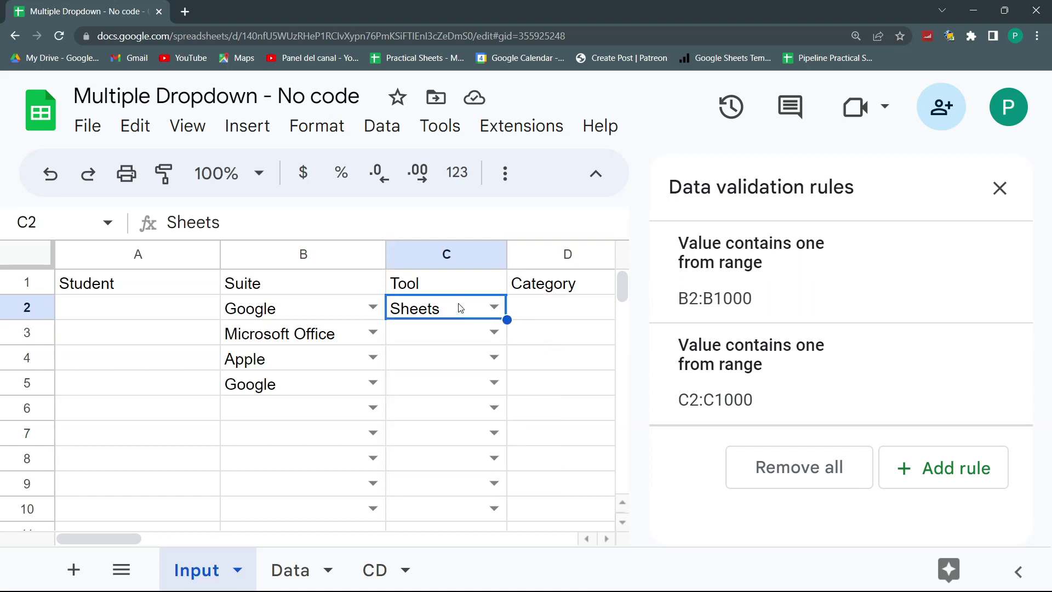
Remove the $ signs so the Tool rule sources the relative range =CD!B2:E2, and save.
{"action": "mouse_move", "coordinate": [842, 290]}
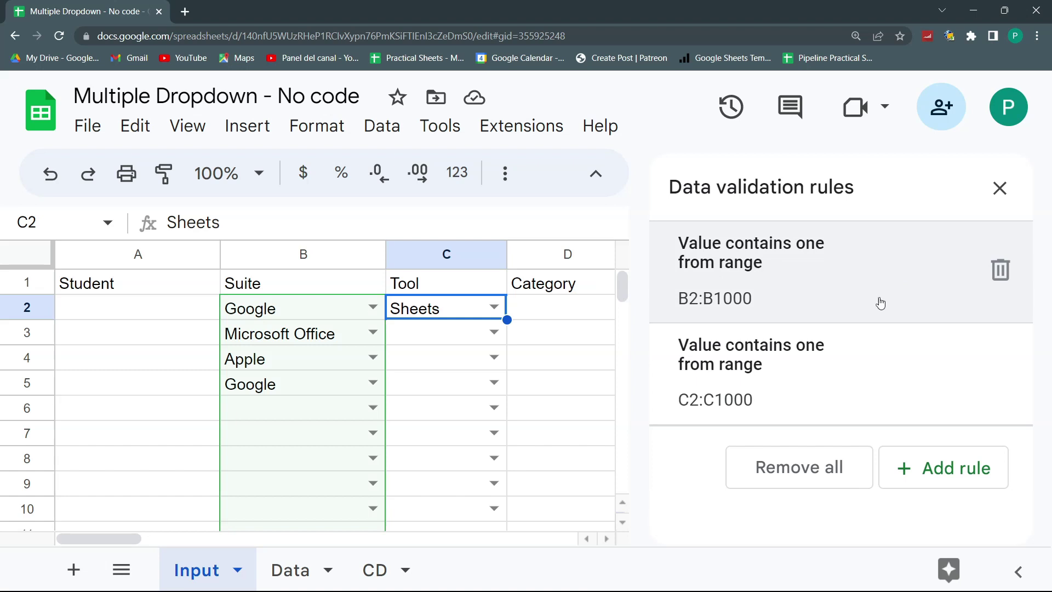
{"action": "left_click", "coordinate": [835, 366]}
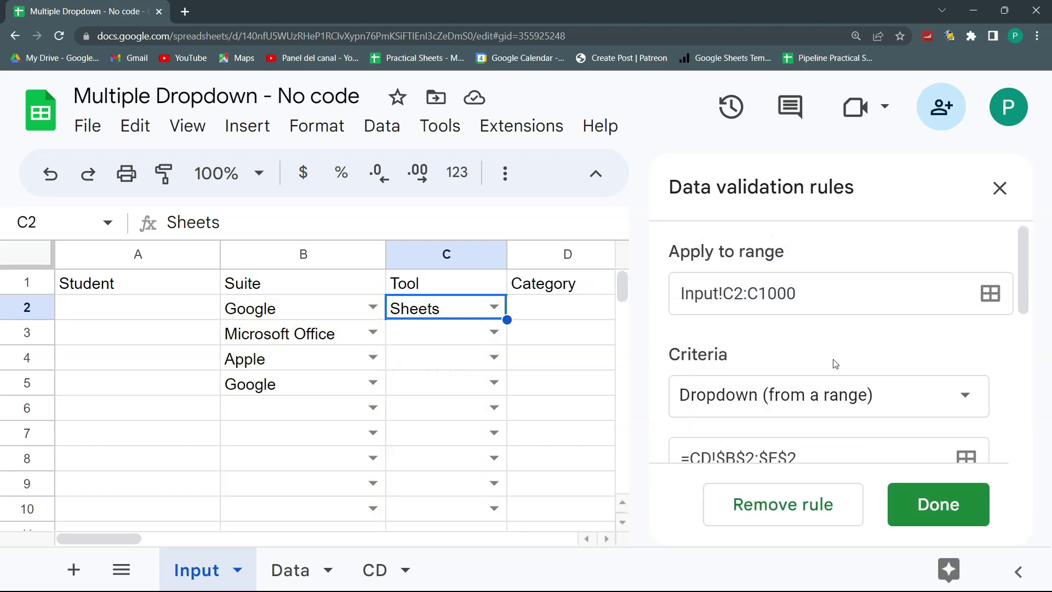
{"action": "scroll", "coordinate": [844, 375], "scroll_direction": "down", "scroll_amount": 2}
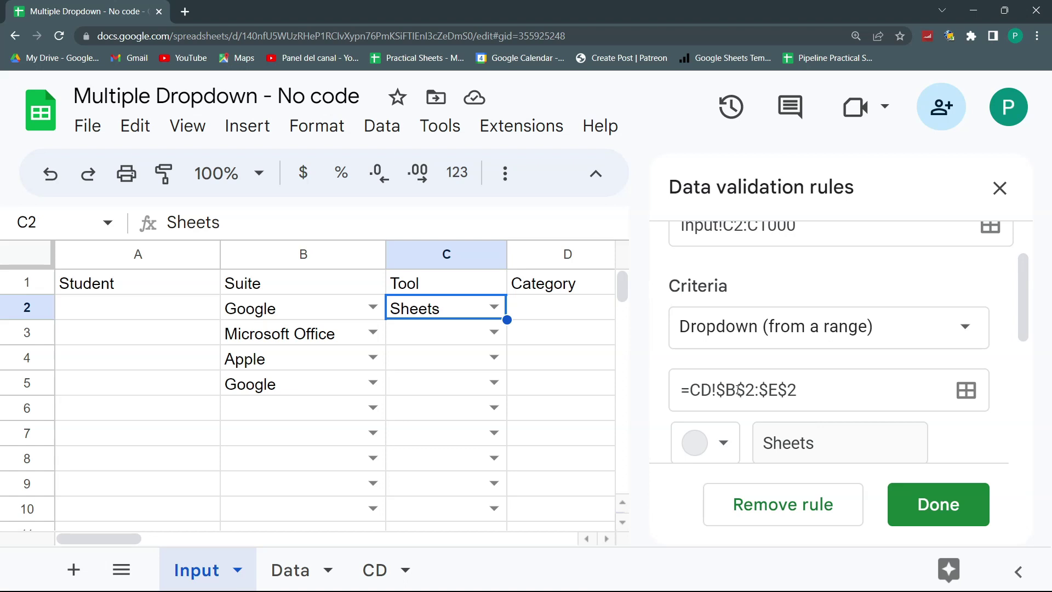
{"action": "left_click", "coordinate": [729, 393]}
{"action": "key", "text": "BackSpace"}
{"action": "left_click", "coordinate": [725, 391]}
{"action": "key", "text": "BackSpace"}
{"action": "left_click", "coordinate": [750, 390]}
{"action": "key", "text": "BackSpace"}
{"action": "left_click", "coordinate": [759, 391]}
{"action": "key", "text": "BackSpace"}
{"action": "left_click", "coordinate": [956, 501]}
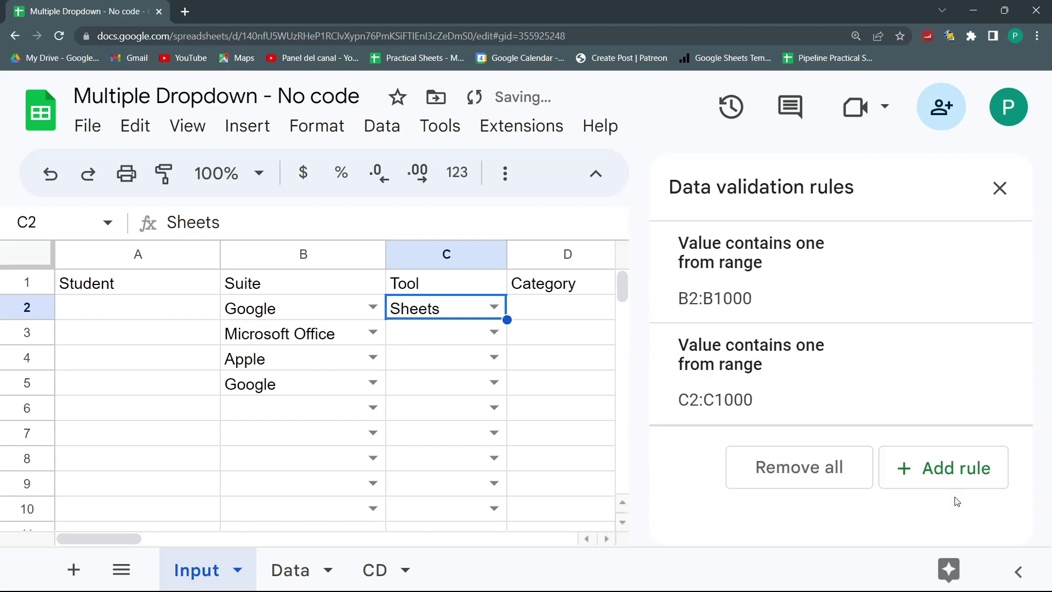
Set C3's Tool to Excel and C5's Tool to Forms.
{"action": "left_click", "coordinate": [493, 332]}
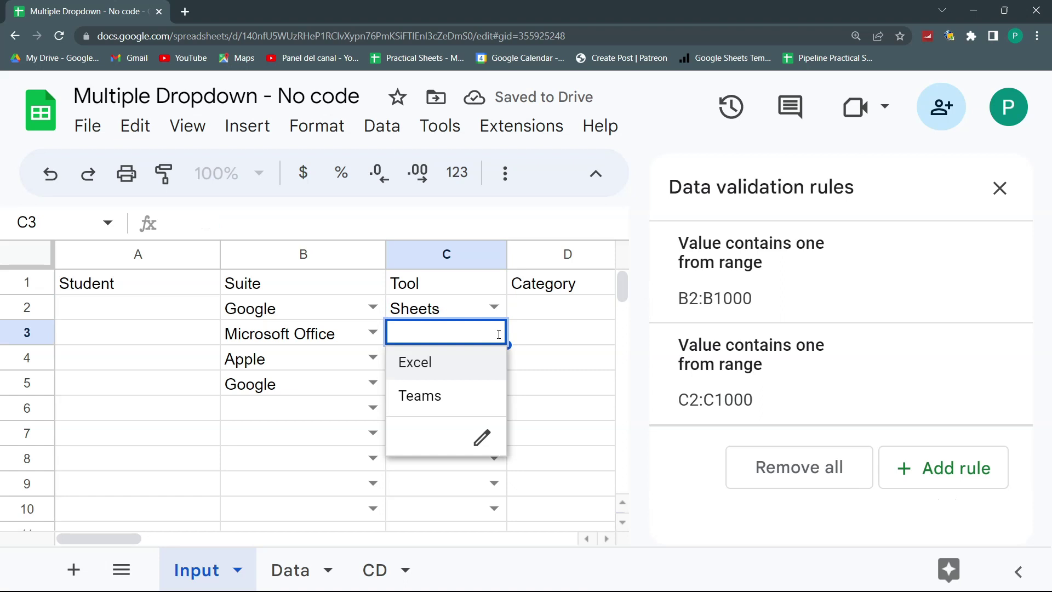
{"action": "left_click", "coordinate": [463, 361]}
{"action": "left_click", "coordinate": [999, 188]}
{"action": "left_click", "coordinate": [467, 360]}
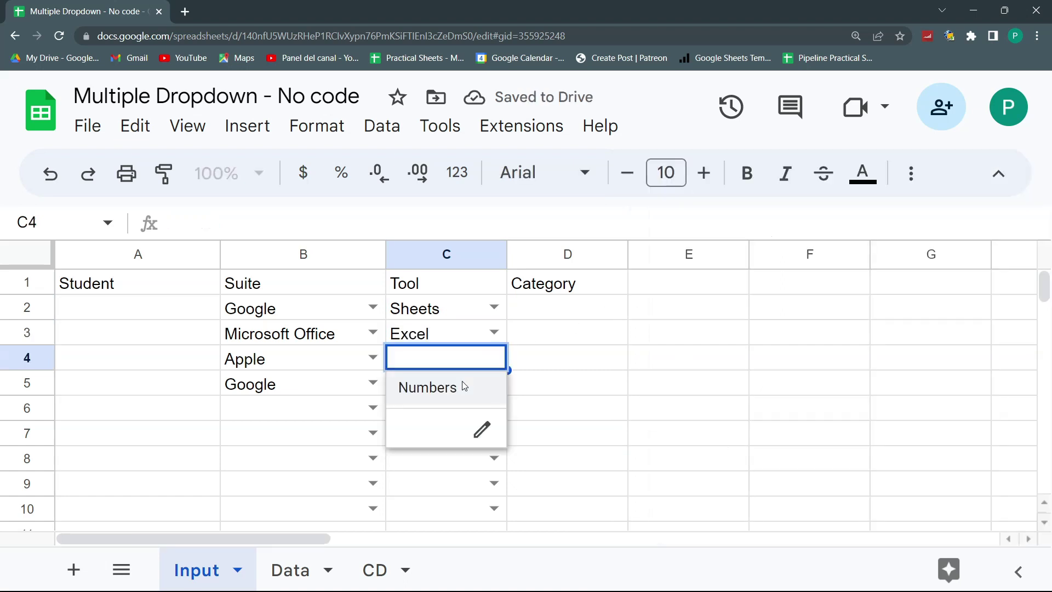
{"action": "left_click", "coordinate": [468, 385]}
{"action": "left_click", "coordinate": [473, 319]}
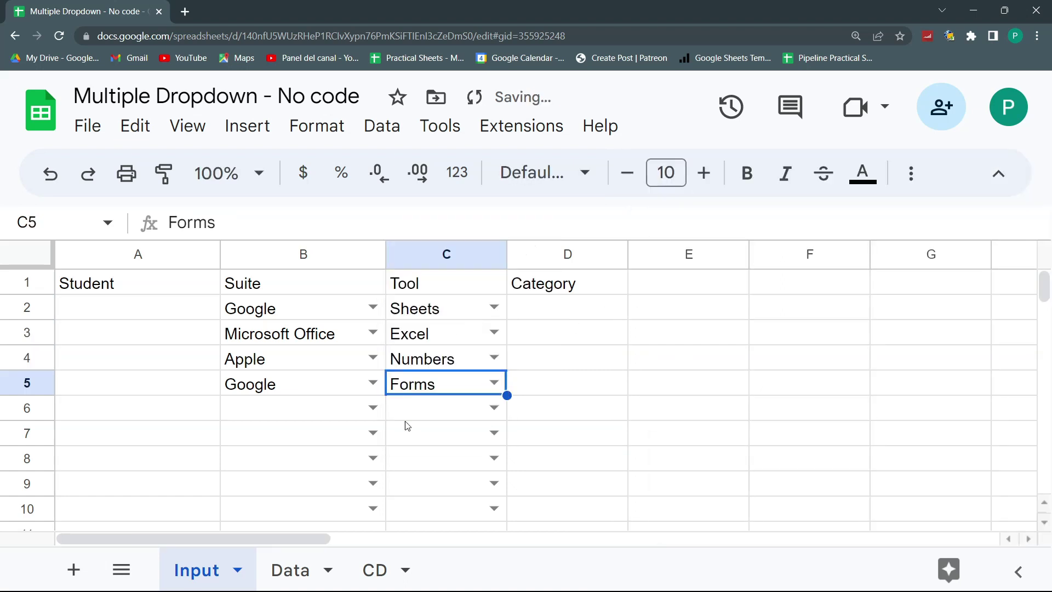
Fill row 6 as Apple / Numbers and row 7 as Microsoft Office / Teams.
{"action": "left_click", "coordinate": [372, 408]}
{"action": "left_click", "coordinate": [276, 310]}
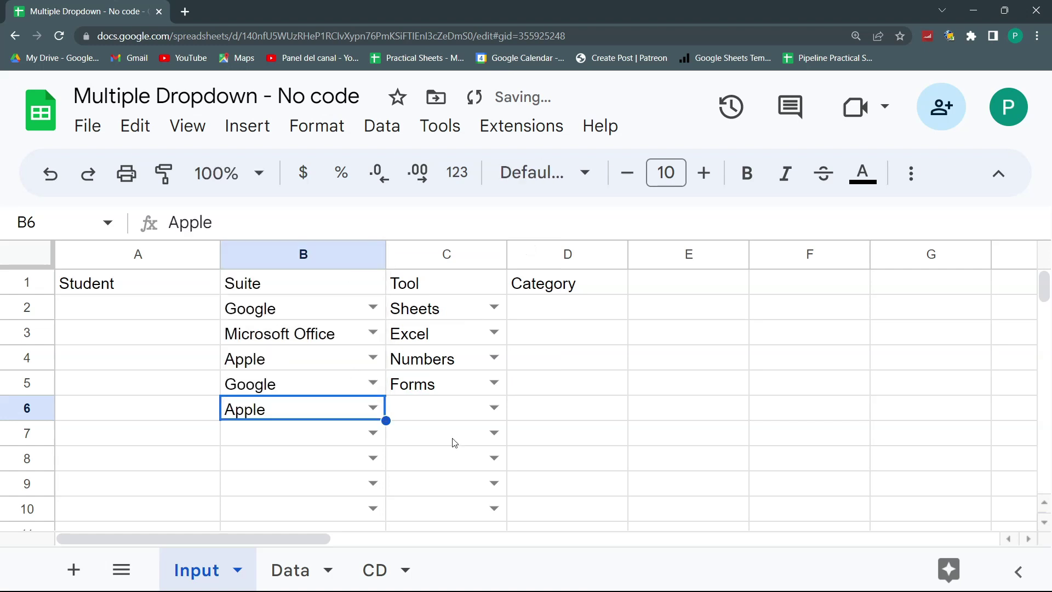
{"action": "left_click", "coordinate": [494, 407]}
{"action": "left_click", "coordinate": [451, 381]}
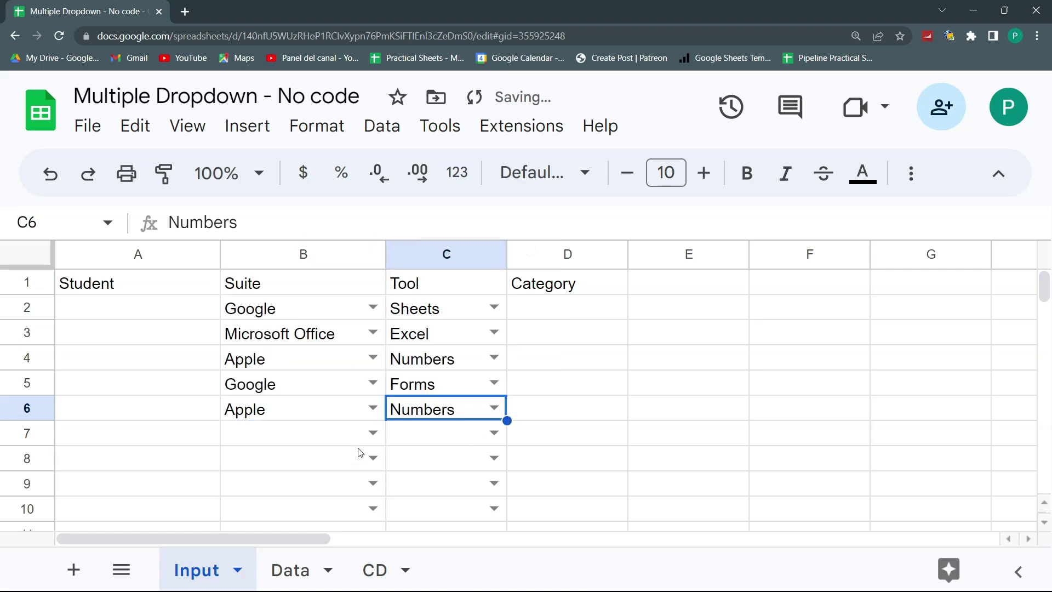
{"action": "left_click", "coordinate": [372, 433]}
{"action": "left_click", "coordinate": [324, 366]}
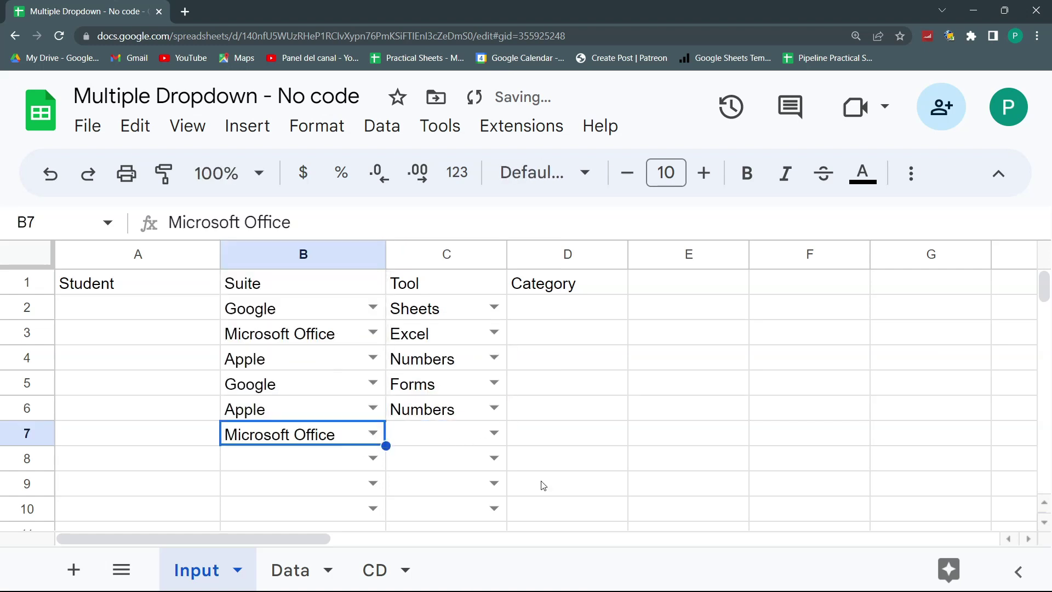
{"action": "left_click", "coordinate": [493, 435]}
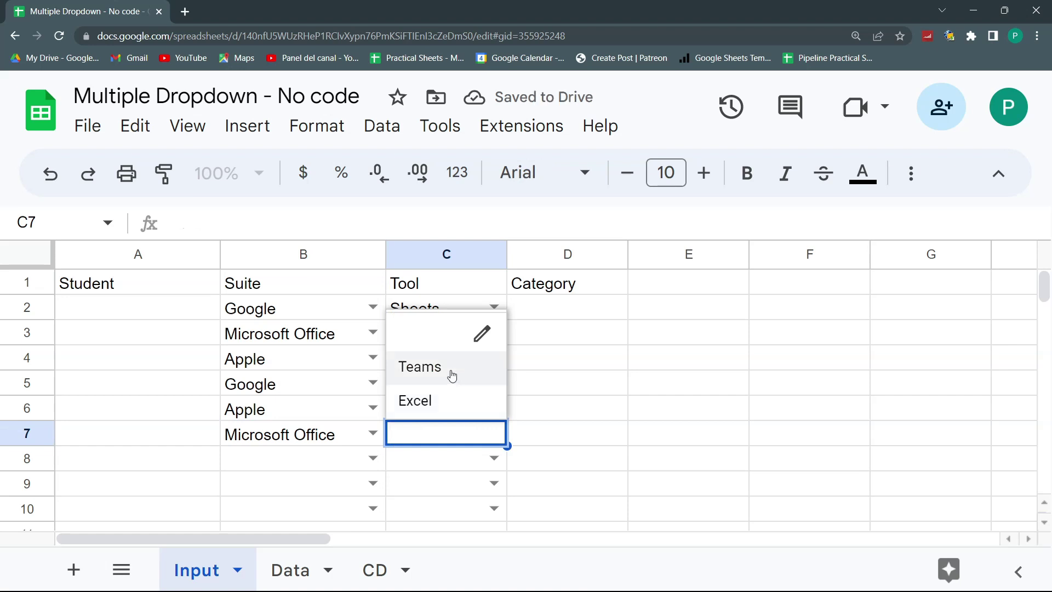
{"action": "left_click", "coordinate": [451, 374]}
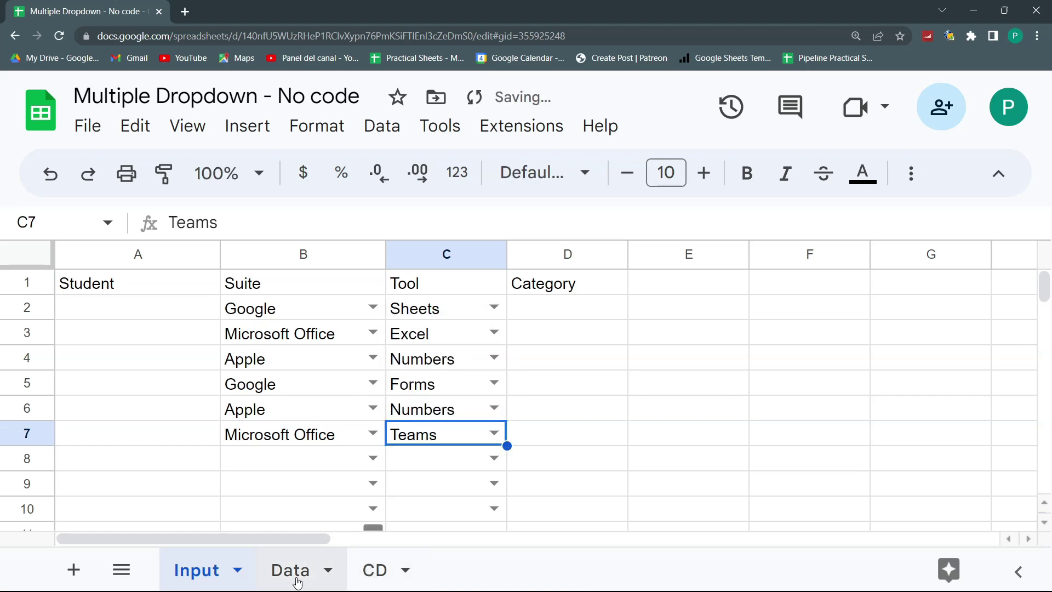
On the Data sheet, add row 20 with Microsoft Office in A20 and Planner in B20.
{"action": "left_click", "coordinate": [278, 570]}
{"action": "left_click", "coordinate": [136, 385]}
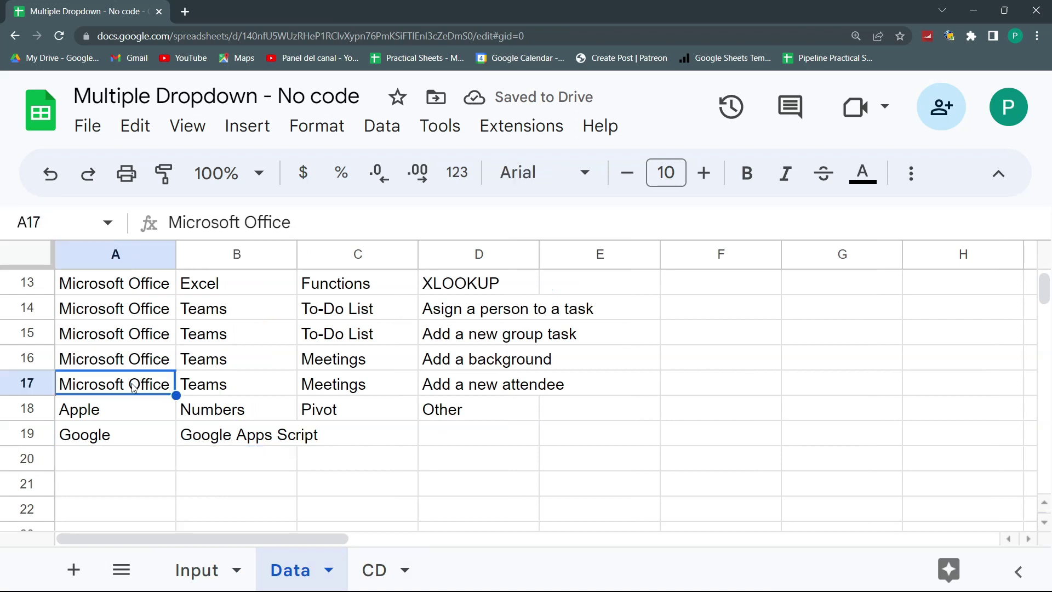
{"action": "key", "text": "ctrl+c"}
{"action": "left_click", "coordinate": [129, 463]}
{"action": "key", "text": "ctrl+v"}
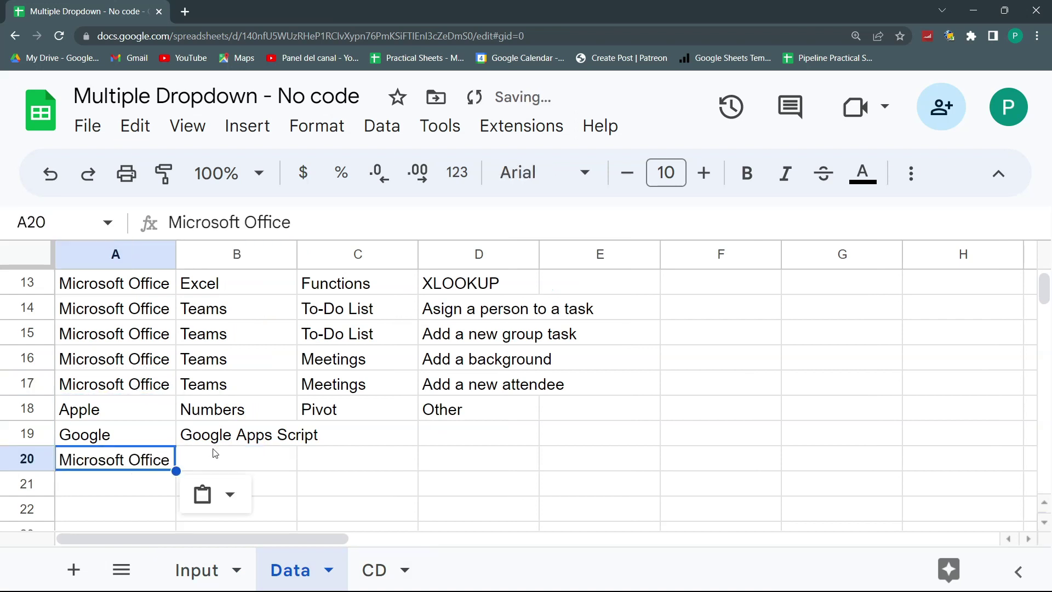
{"action": "left_click", "coordinate": [215, 454]}
{"action": "type", "text": "p"}
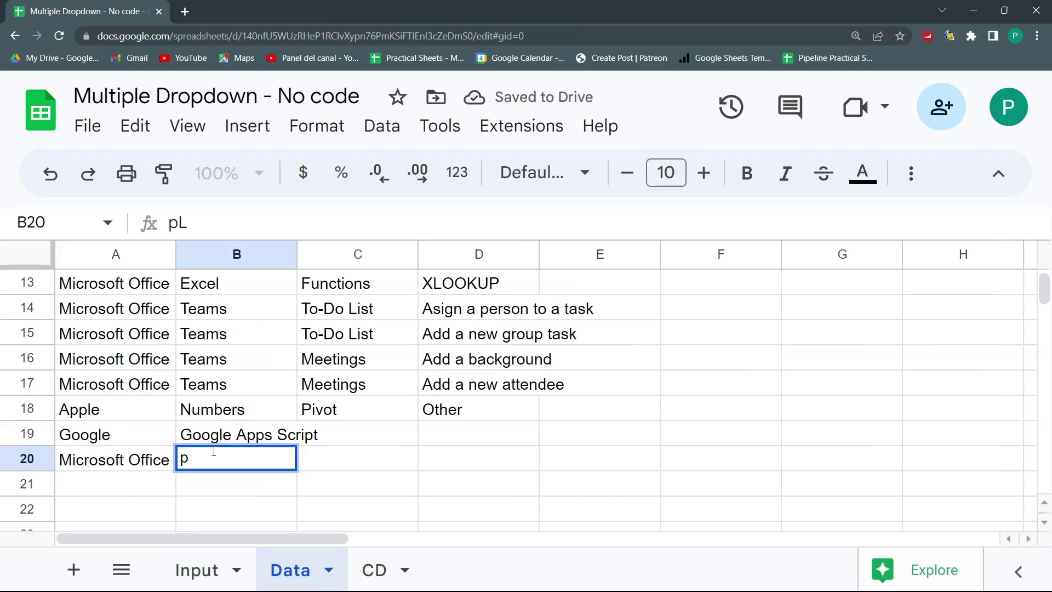
{"action": "type", "text": "lanner"}
{"action": "key", "text": "Return"}
Set row 7's Tool on the Input sheet to Planner.
{"action": "left_click", "coordinate": [196, 570]}
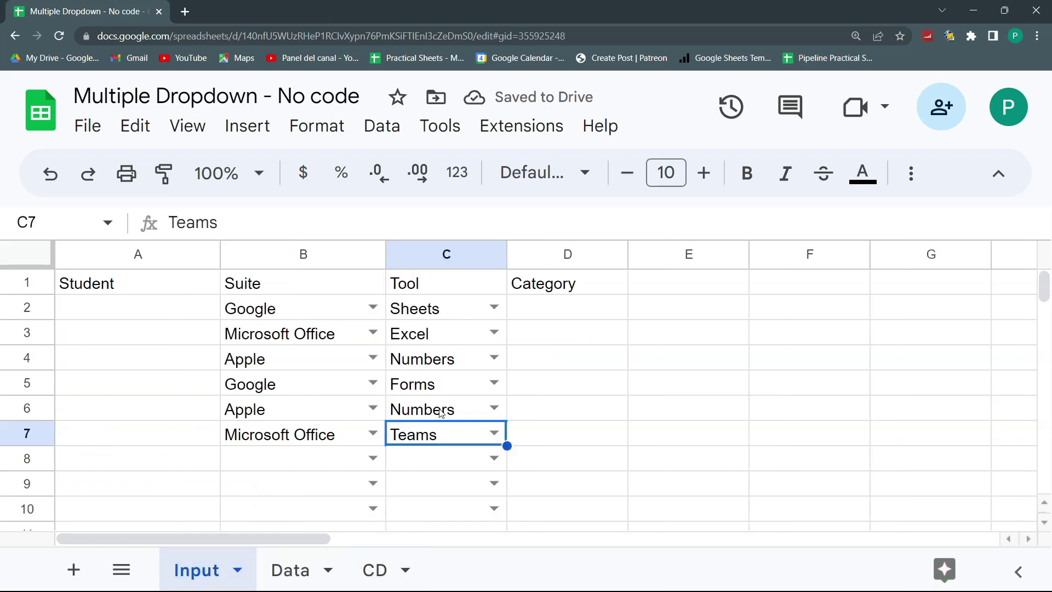
{"action": "left_click", "coordinate": [495, 433]}
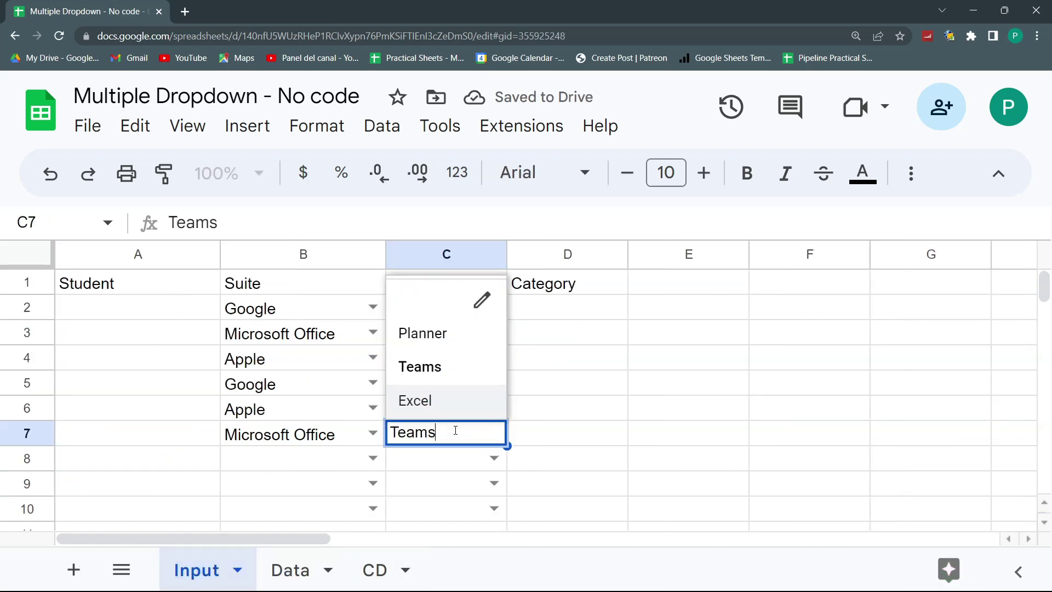
{"action": "left_click", "coordinate": [440, 337]}
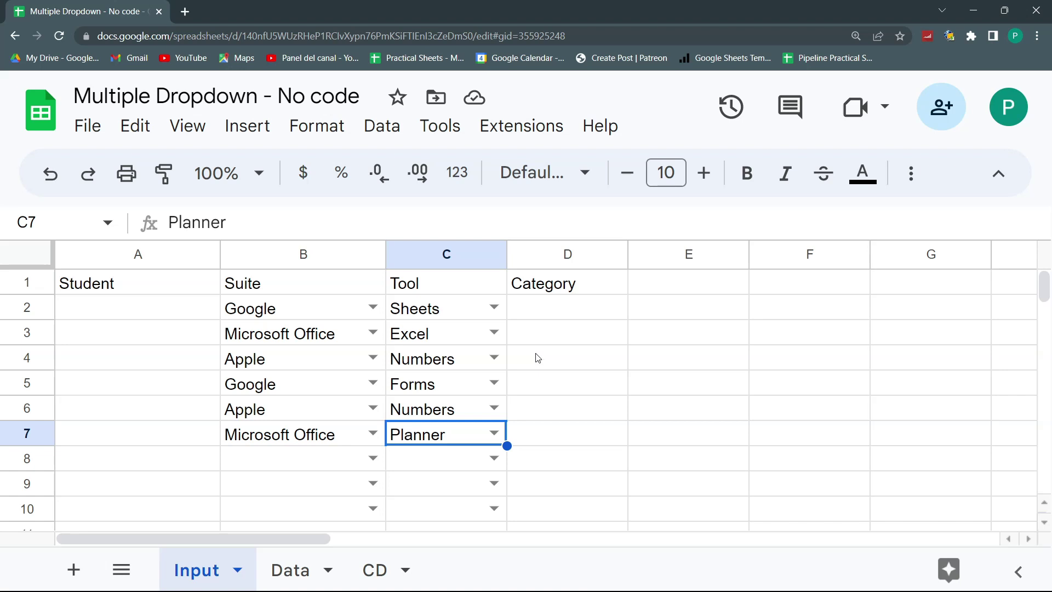
{"action": "left_click", "coordinate": [25, 383]}
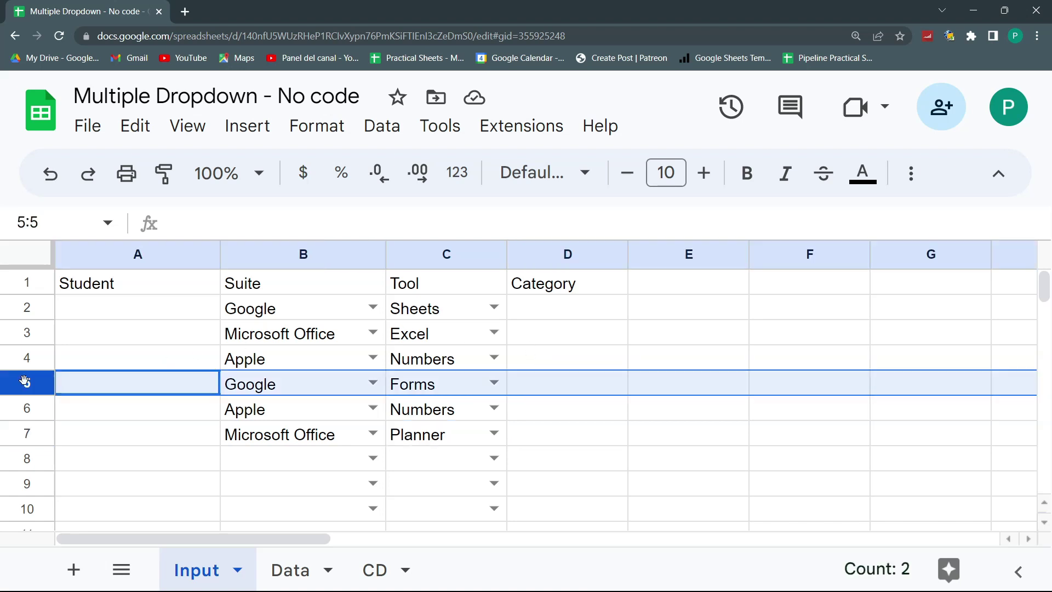
{"action": "left_click", "coordinate": [373, 570]}
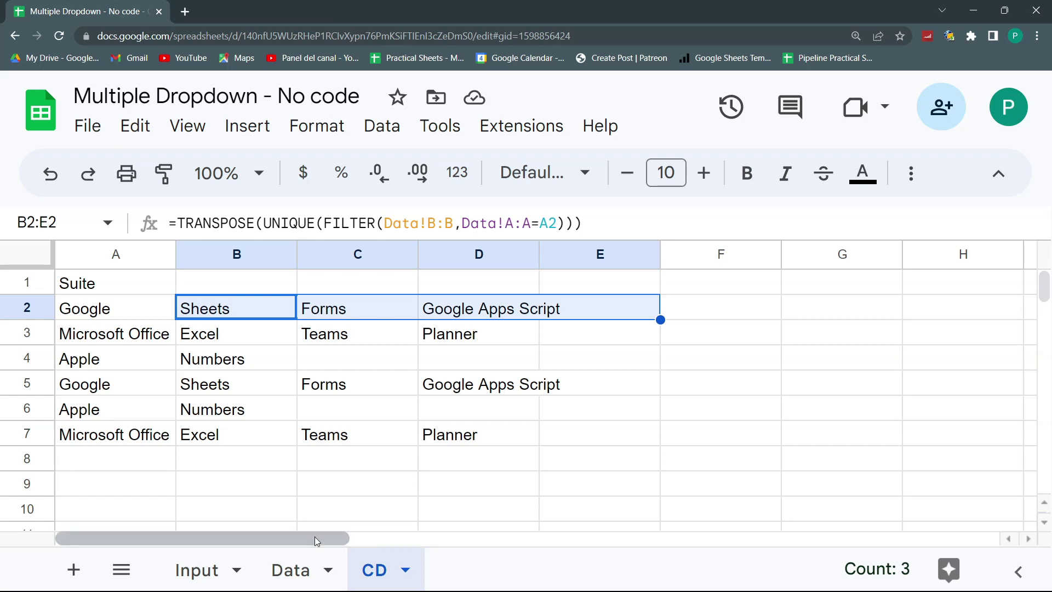
{"action": "left_click", "coordinate": [283, 570]}
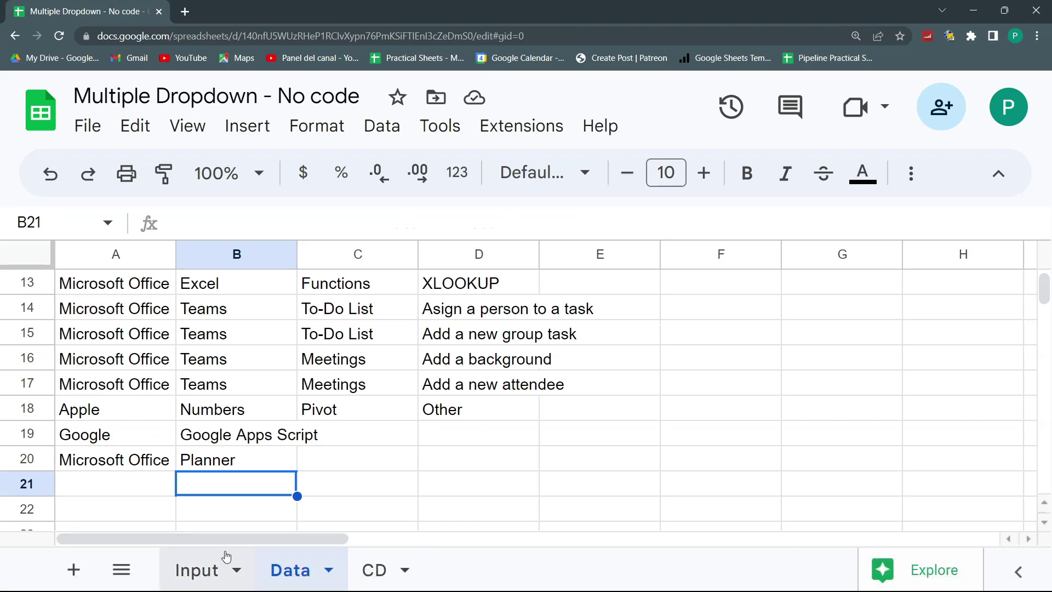
{"action": "left_click", "coordinate": [218, 559]}
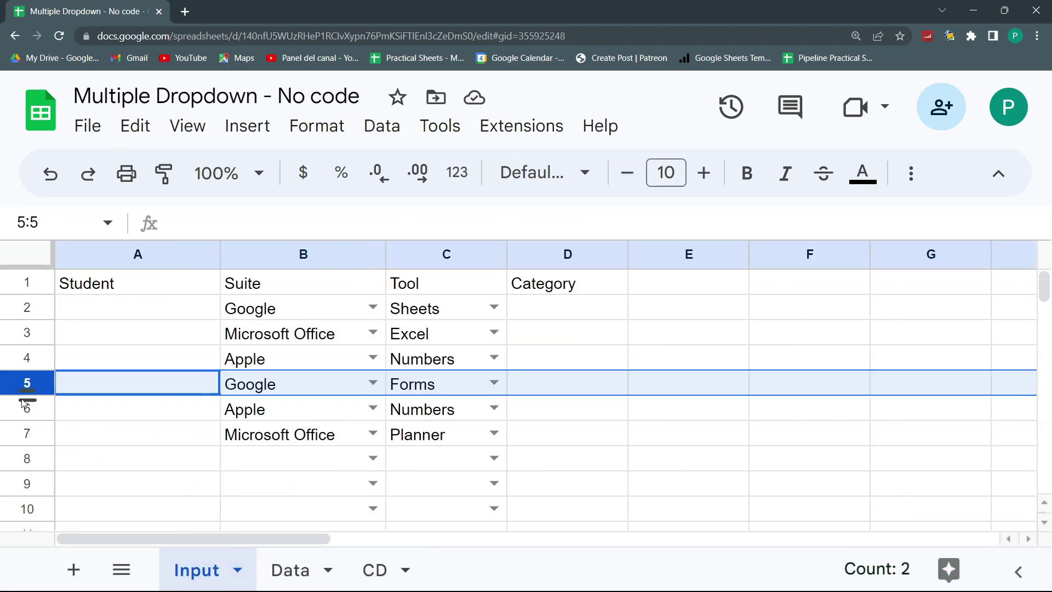
{"action": "right_click", "coordinate": [24, 382]}
{"action": "left_click", "coordinate": [121, 367]}
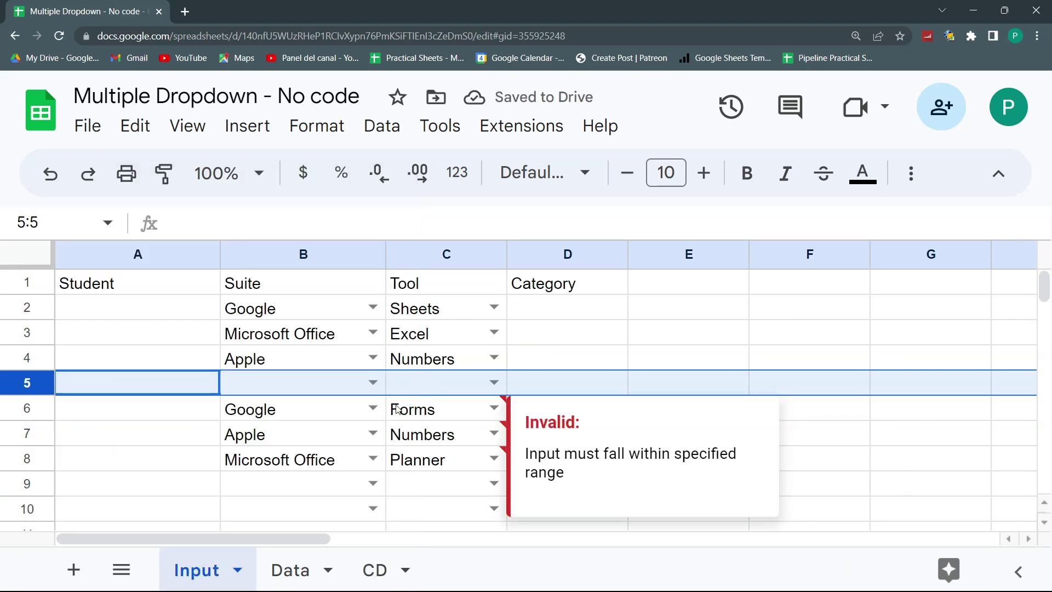
{"action": "left_click", "coordinate": [375, 555]}
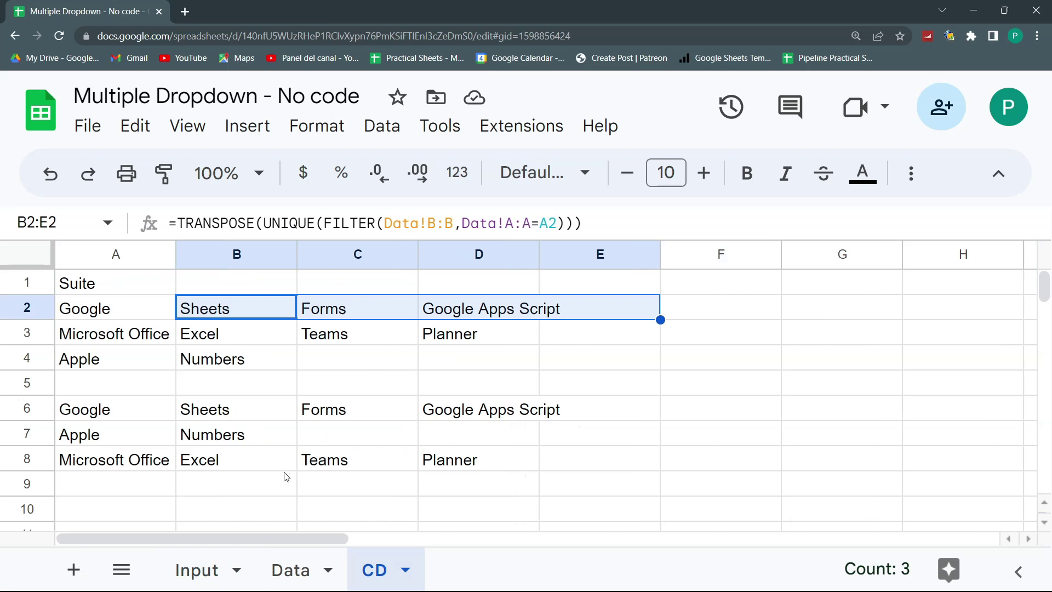
{"action": "left_click", "coordinate": [196, 554]}
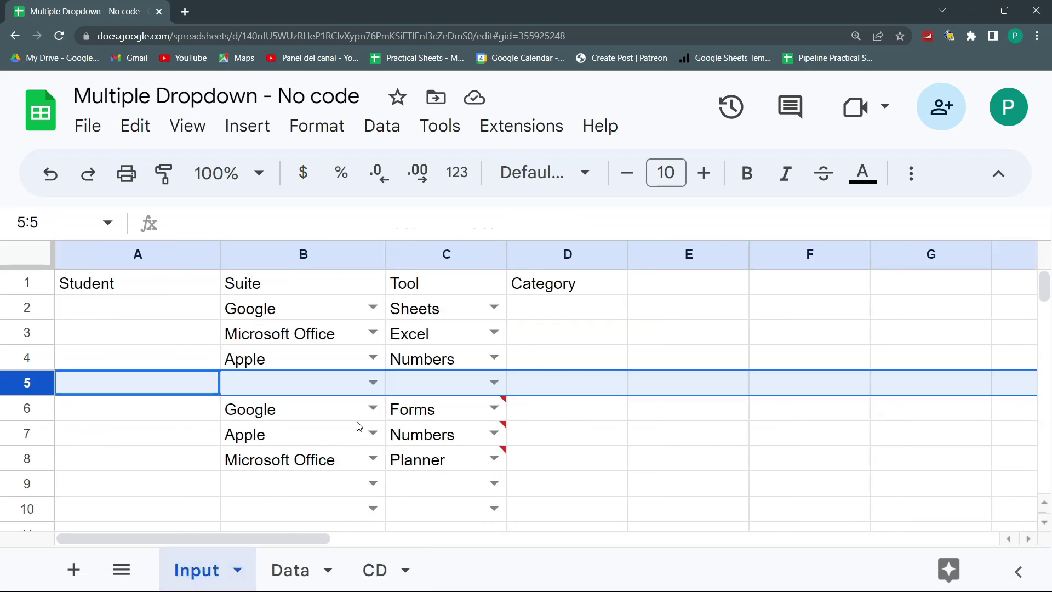
{"action": "key", "text": "ctrl+alt+minus"}
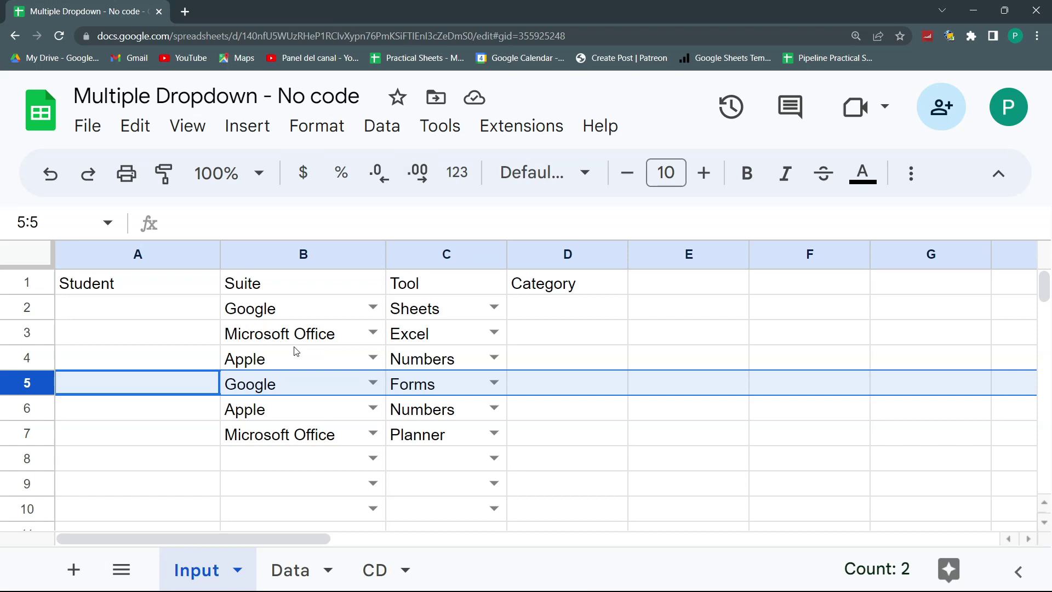
Look over Category cells D2–D4, then duplicate the CD sheet.
{"action": "left_click", "coordinate": [564, 332]}
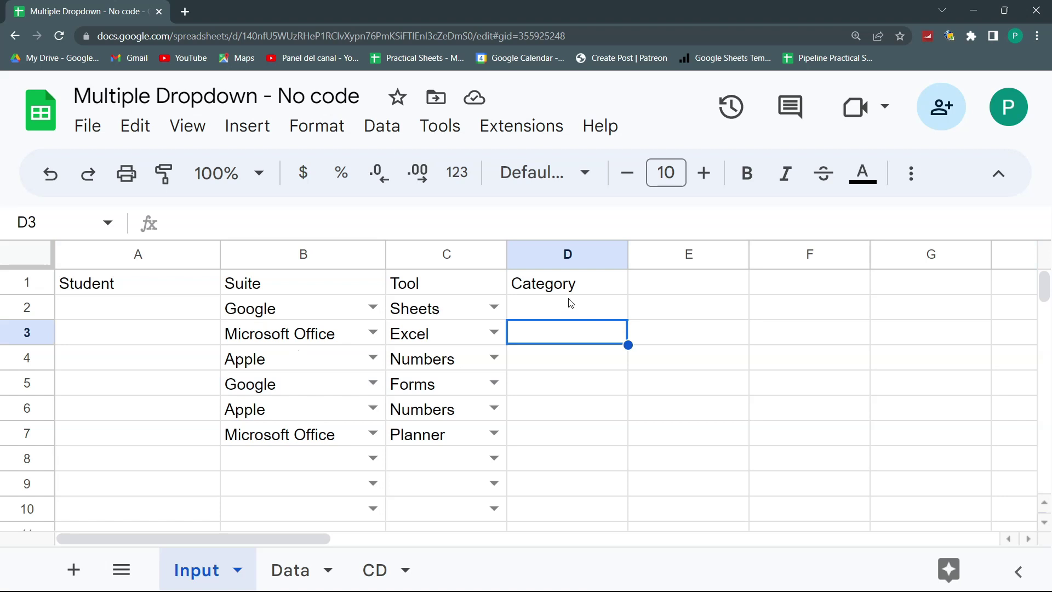
{"action": "left_click", "coordinate": [568, 308]}
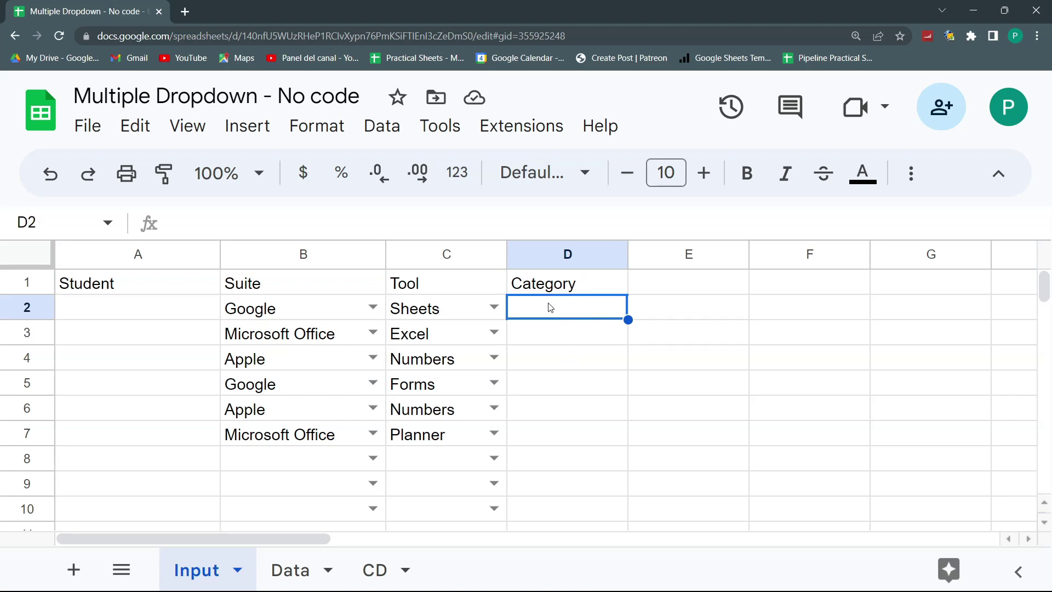
{"action": "left_click", "coordinate": [554, 366]}
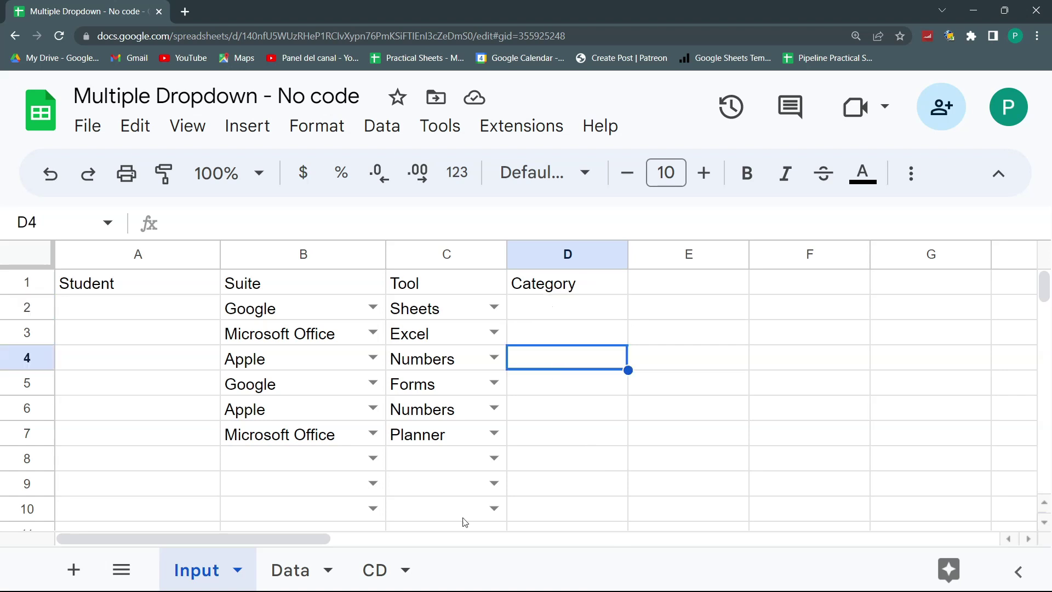
{"action": "left_click", "coordinate": [406, 575]}
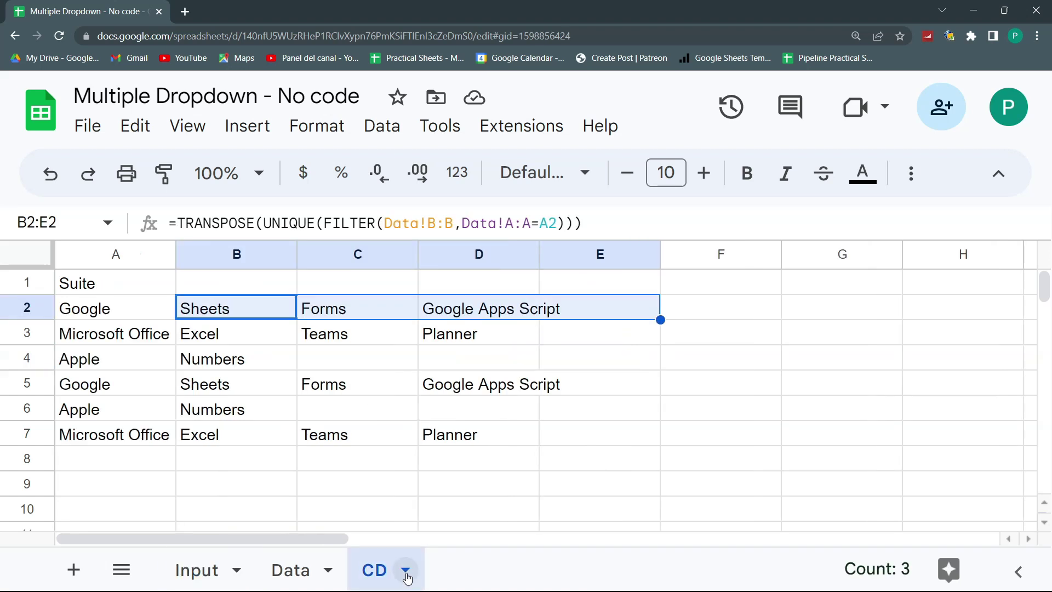
{"action": "left_click", "coordinate": [406, 572]}
{"action": "left_click", "coordinate": [446, 192]}
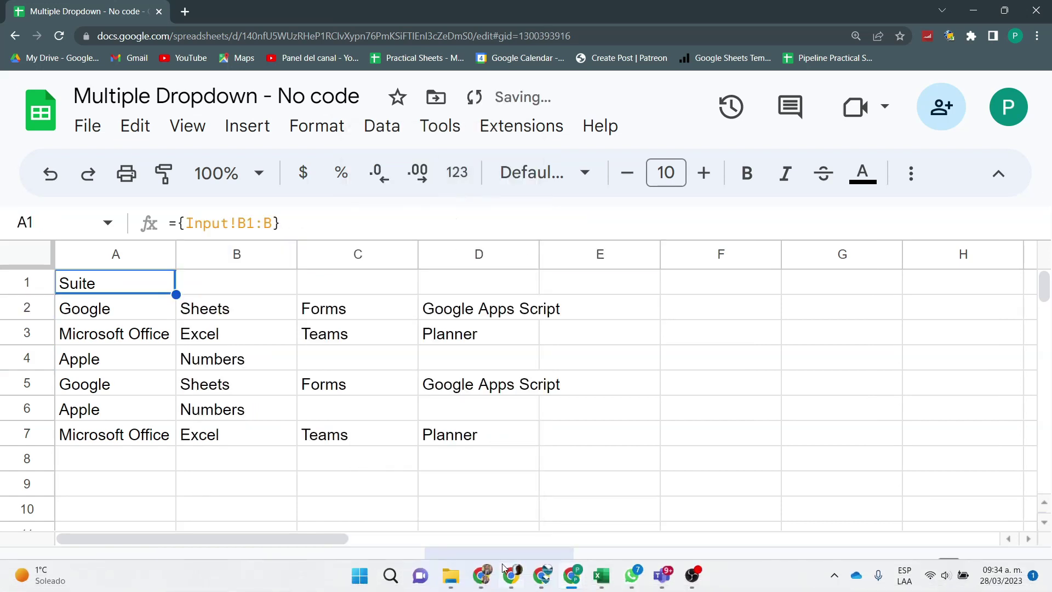
Rename the copy to '2nd CD' and the original sheet to '1st CD'.
{"action": "double_click", "coordinate": [498, 560]}
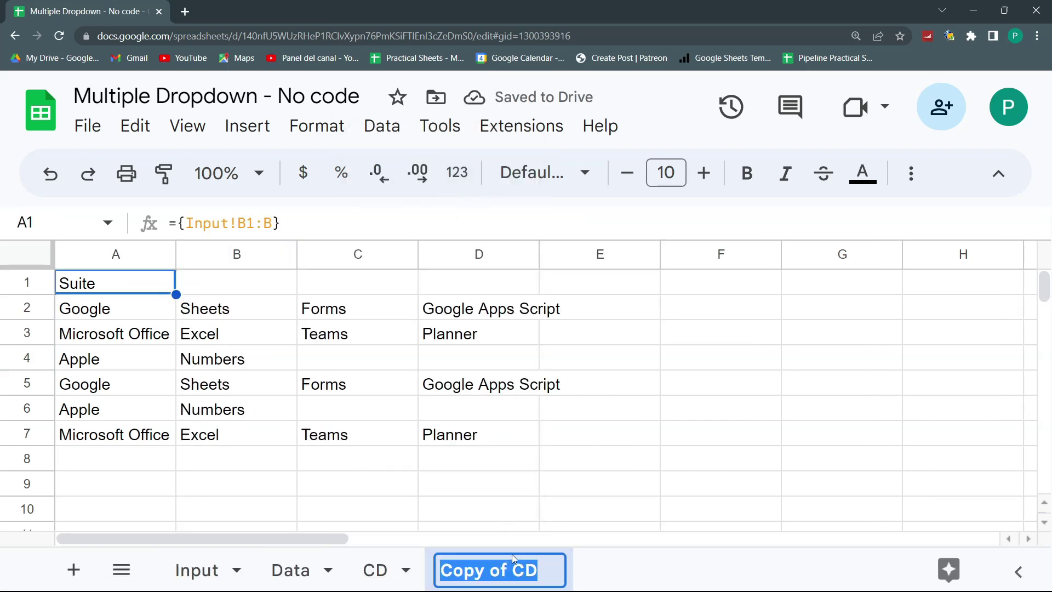
{"action": "type", "text": "CD"}
{"action": "key", "text": "BackSpace"}
{"action": "key", "text": "BackSpace"}
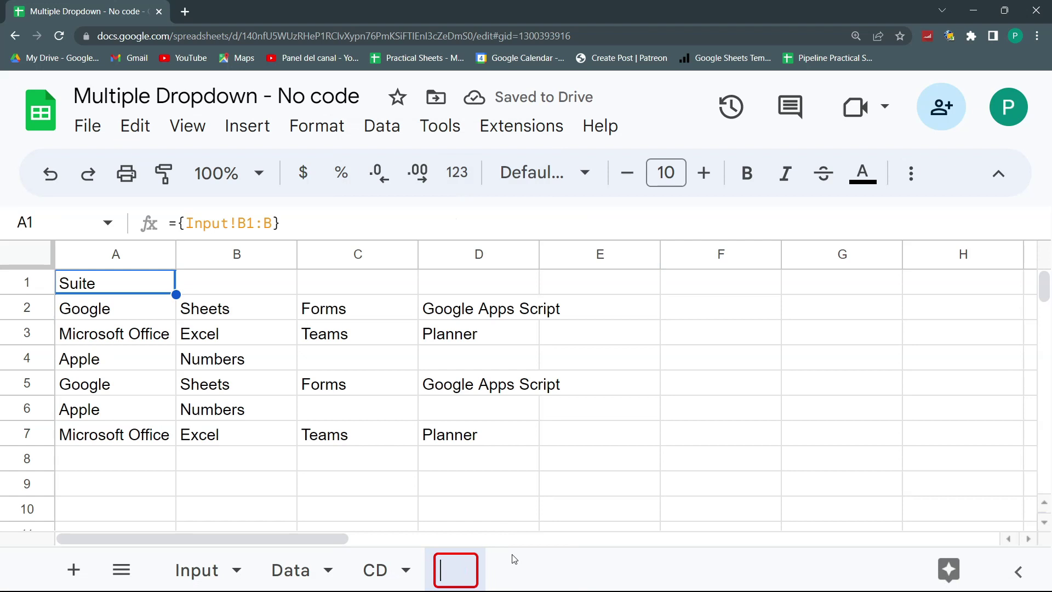
{"action": "type", "text": "2nd CD"}
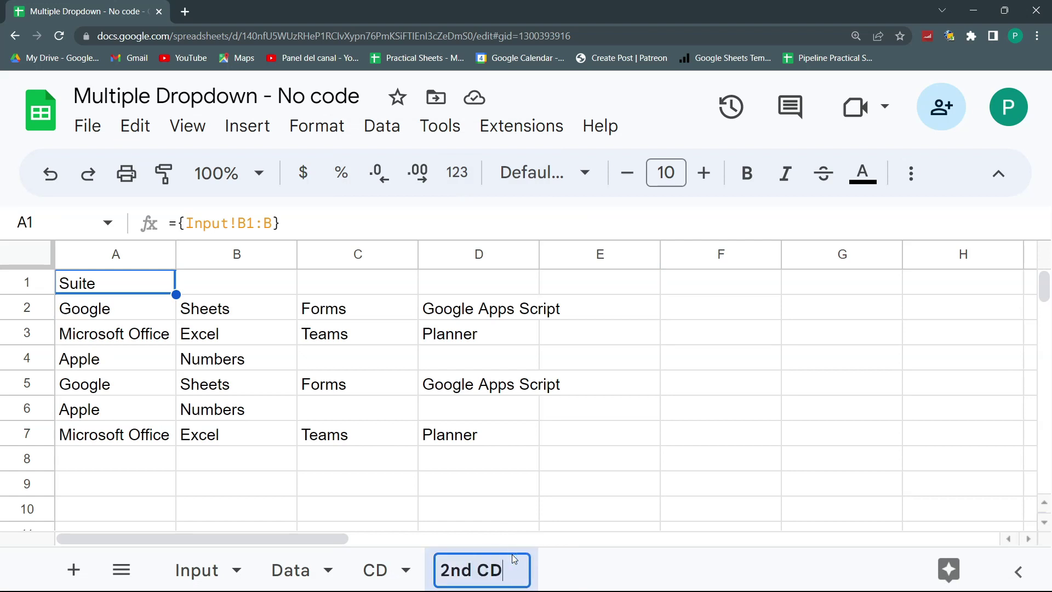
{"action": "key", "text": "Return"}
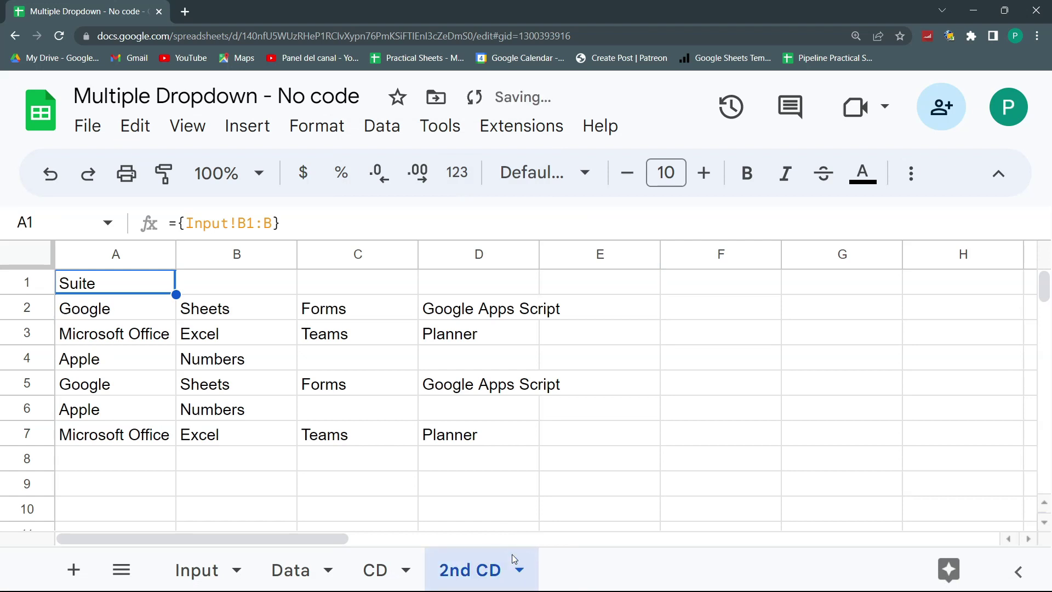
{"action": "left_click", "coordinate": [365, 571]}
{"action": "type", "text": "1st"}
{"action": "key", "text": "Return"}
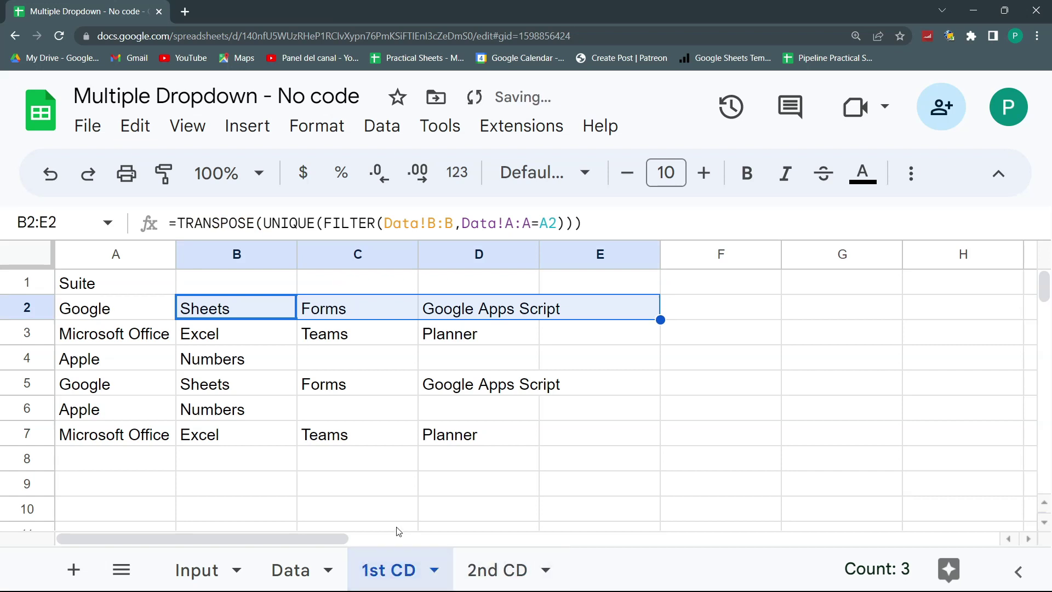
On 2nd CD, change A1's array formula to pull tools from Input column C.
{"action": "left_click", "coordinate": [500, 571]}
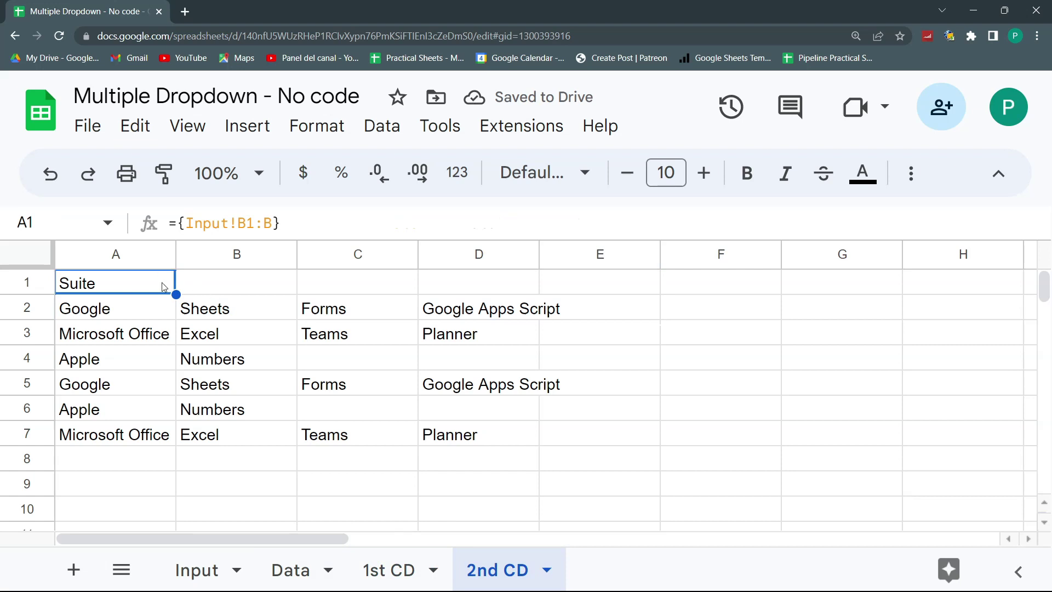
{"action": "left_click", "coordinate": [151, 311]}
{"action": "left_click", "coordinate": [141, 284]}
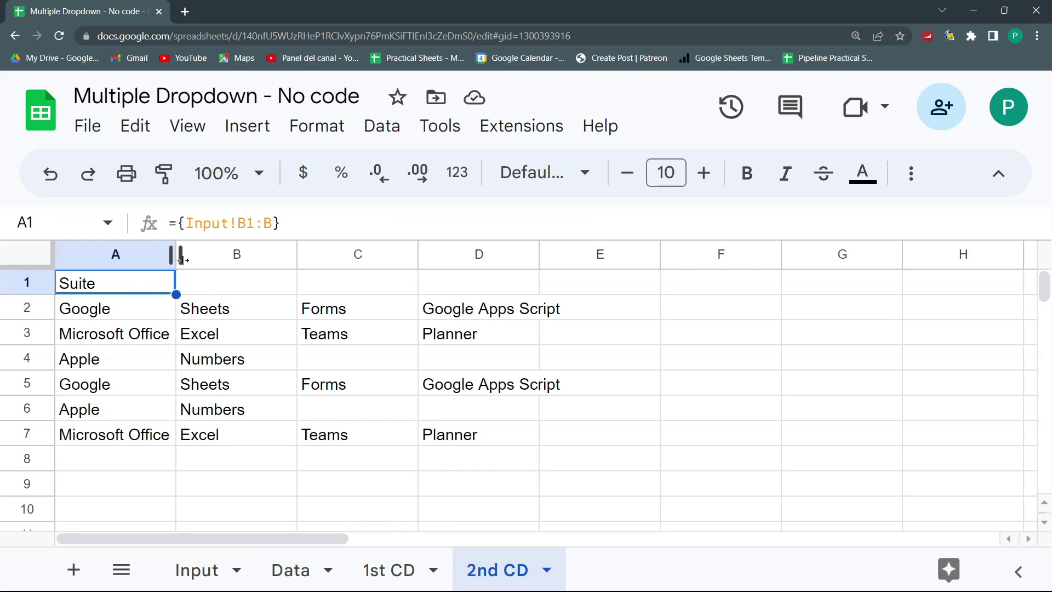
{"action": "left_click", "coordinate": [244, 224]}
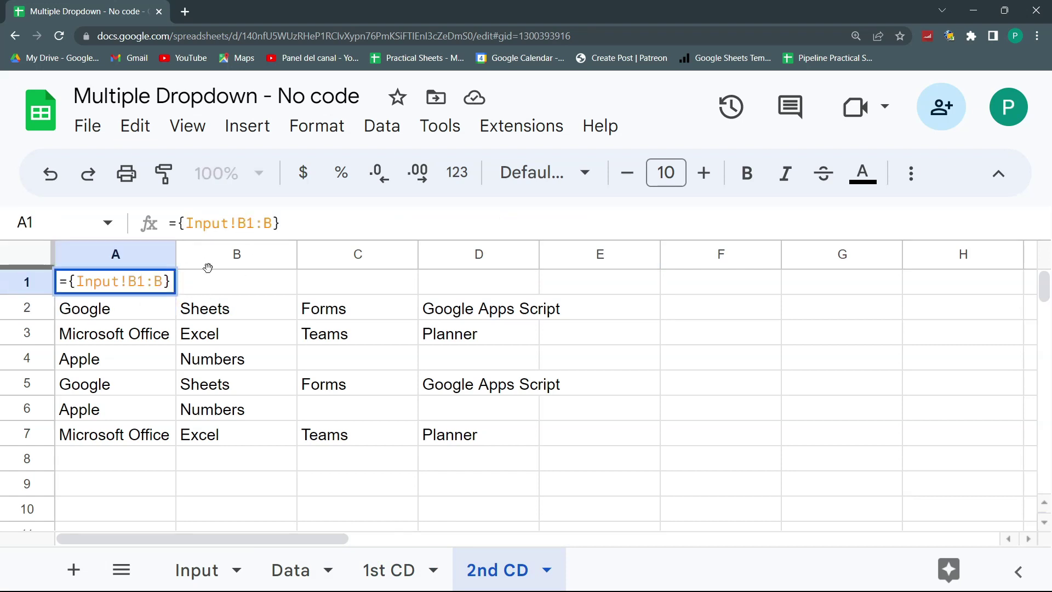
{"action": "key", "text": "BackSpace"}
{"action": "type", "text": "C"}
{"action": "key", "text": "BackSpace"}
{"action": "type", "text": "C"}
{"action": "key", "text": "Return"}
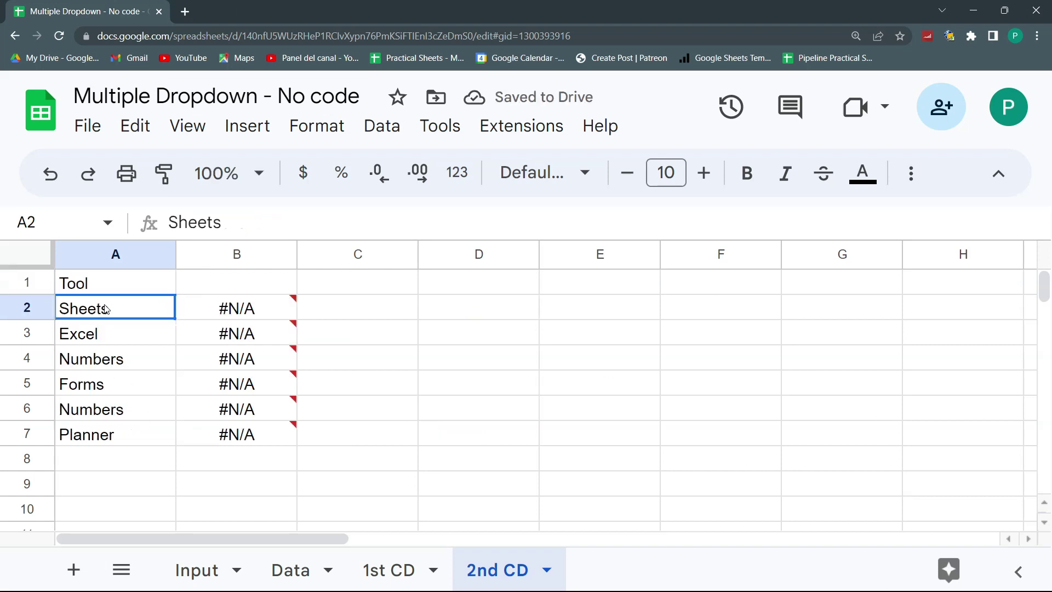
Review the tools in A2:A7 and start revising B2's FILTER column references.
{"action": "left_click_drag", "start_coordinate": [104, 315], "coordinate": [117, 432]}
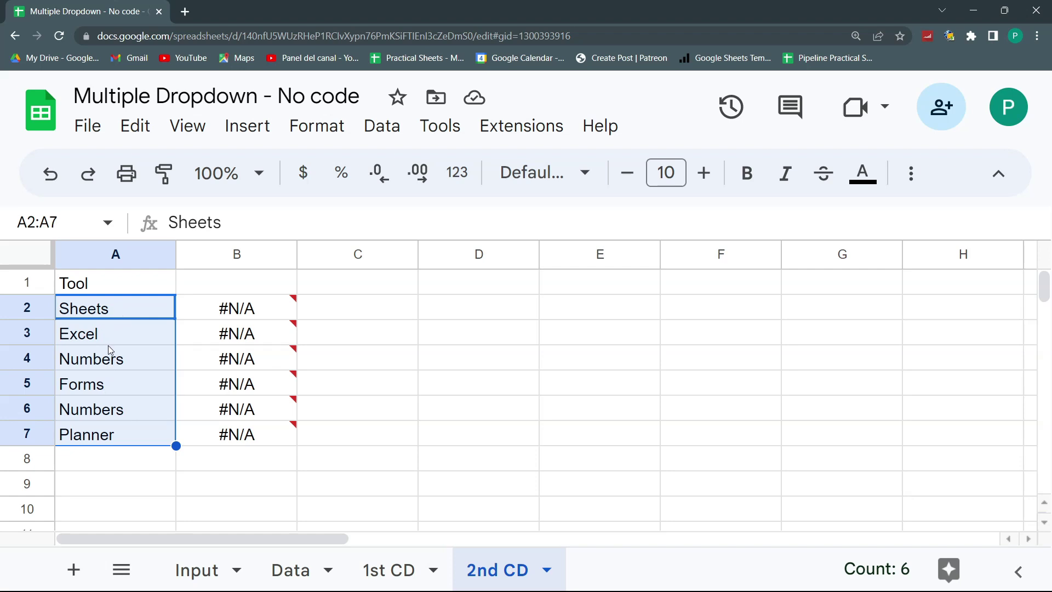
{"action": "left_click", "coordinate": [143, 345]}
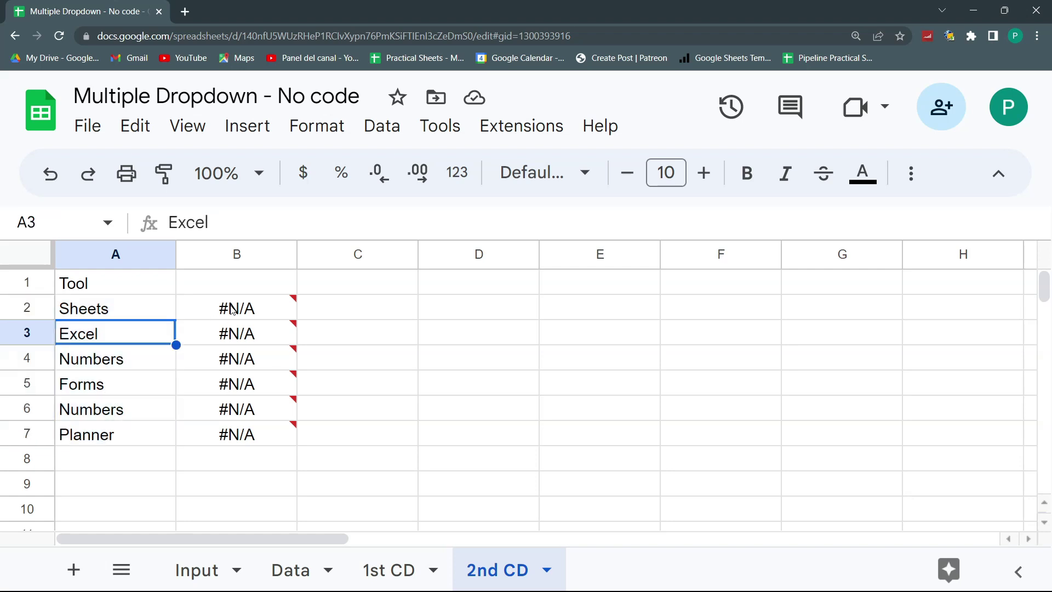
{"action": "left_click", "coordinate": [229, 309]}
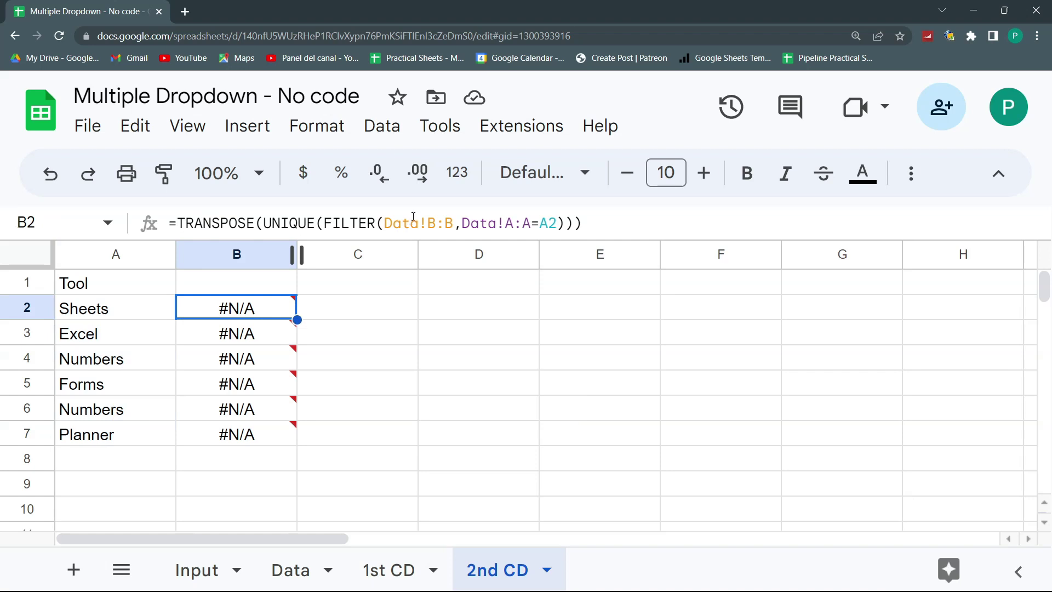
{"action": "left_click", "coordinate": [437, 223]}
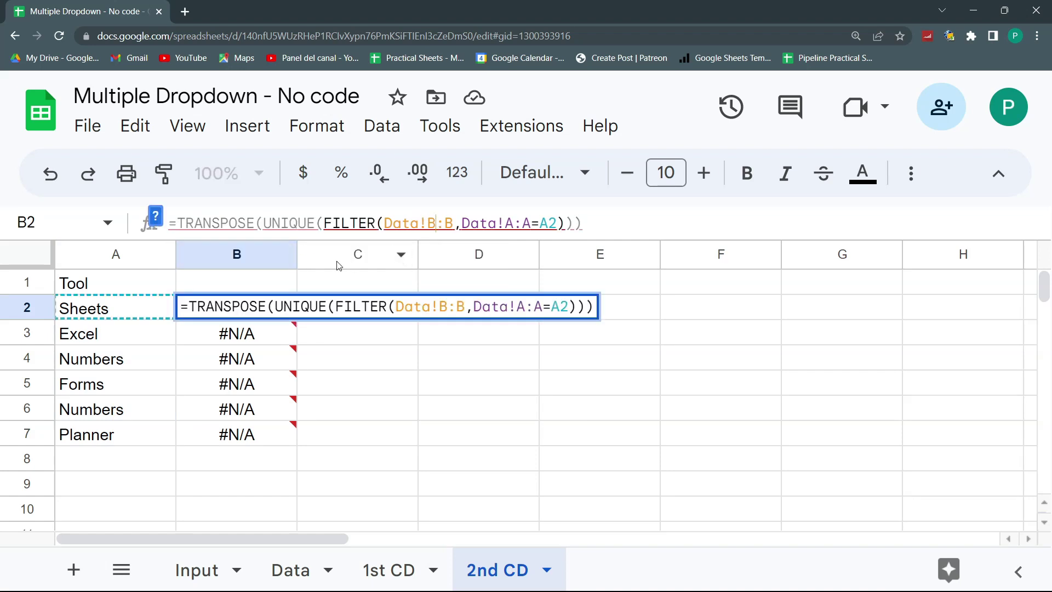
{"action": "key", "text": "BackSpace"}
{"action": "type", "text": "C"}
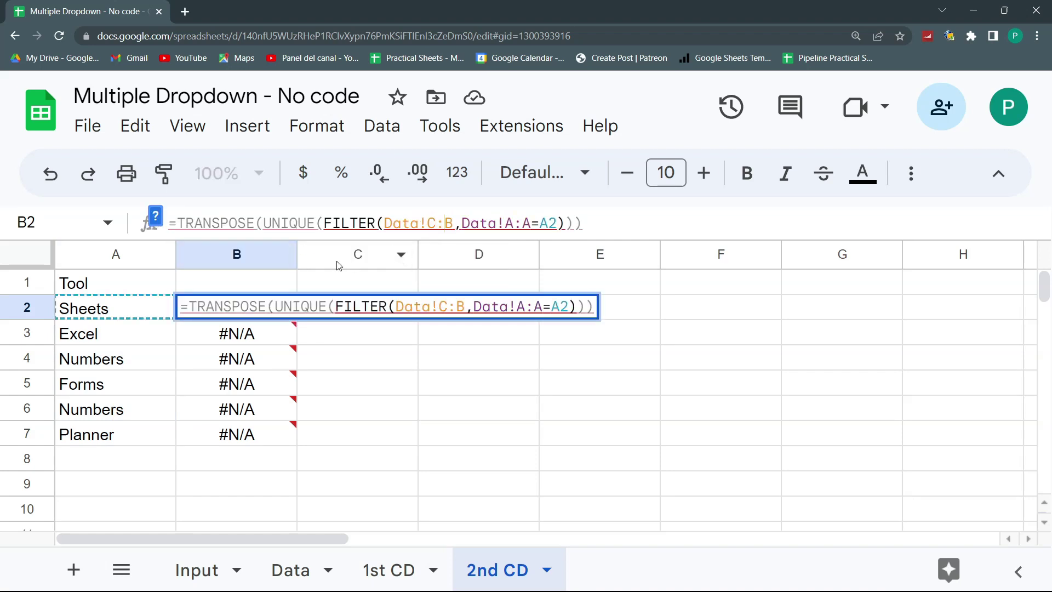
{"action": "key", "text": "BackSpace"}
{"action": "type", "text": "C"}
{"action": "left_click", "coordinate": [277, 570]}
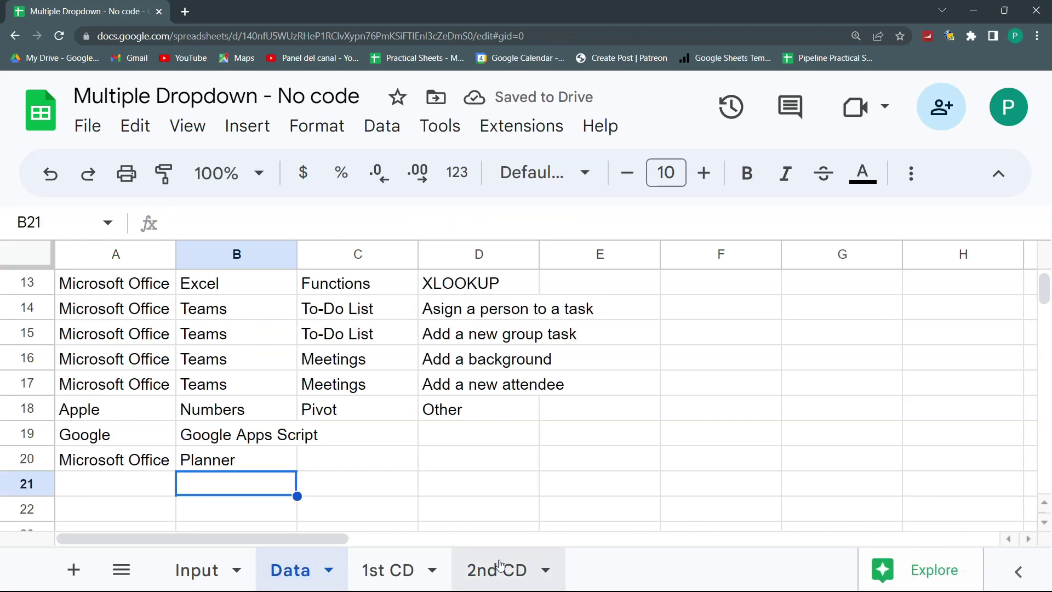
Correct B2's formula to match tools against Data!B:B.
{"action": "left_click", "coordinate": [480, 555]}
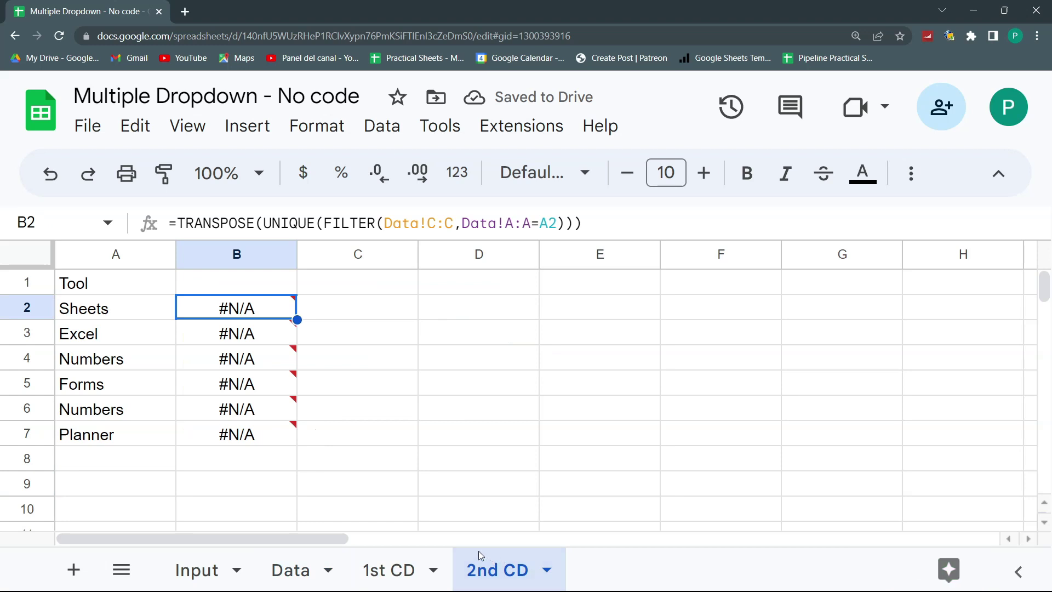
{"action": "left_click", "coordinate": [517, 220]}
{"action": "key", "text": "BackSpace"}
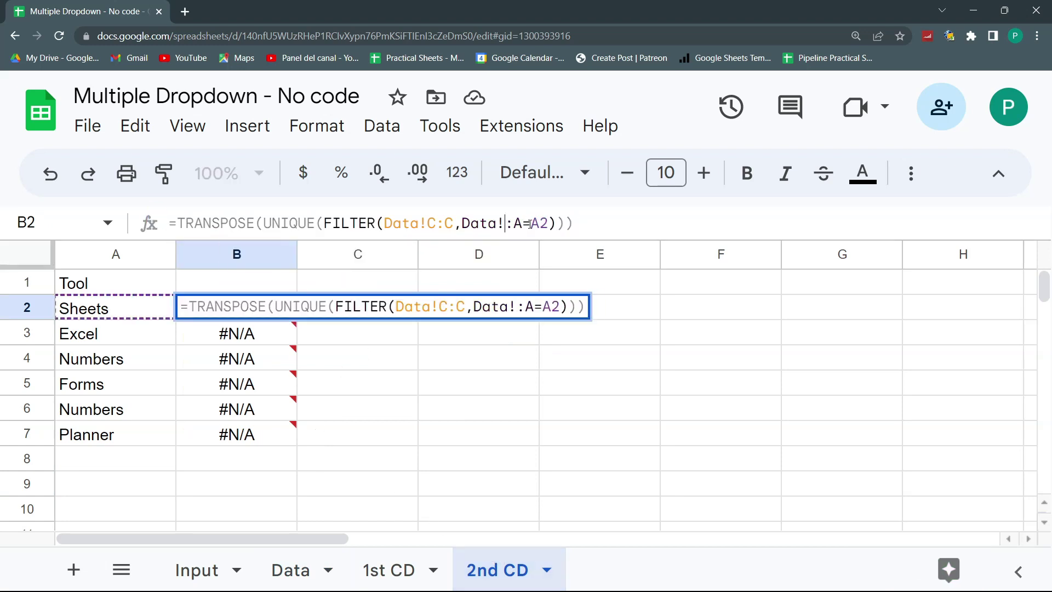
{"action": "type", "text": "B"}
{"action": "left_click", "coordinate": [529, 223]}
{"action": "key", "text": "BackSpace"}
{"action": "type", "text": "B"}
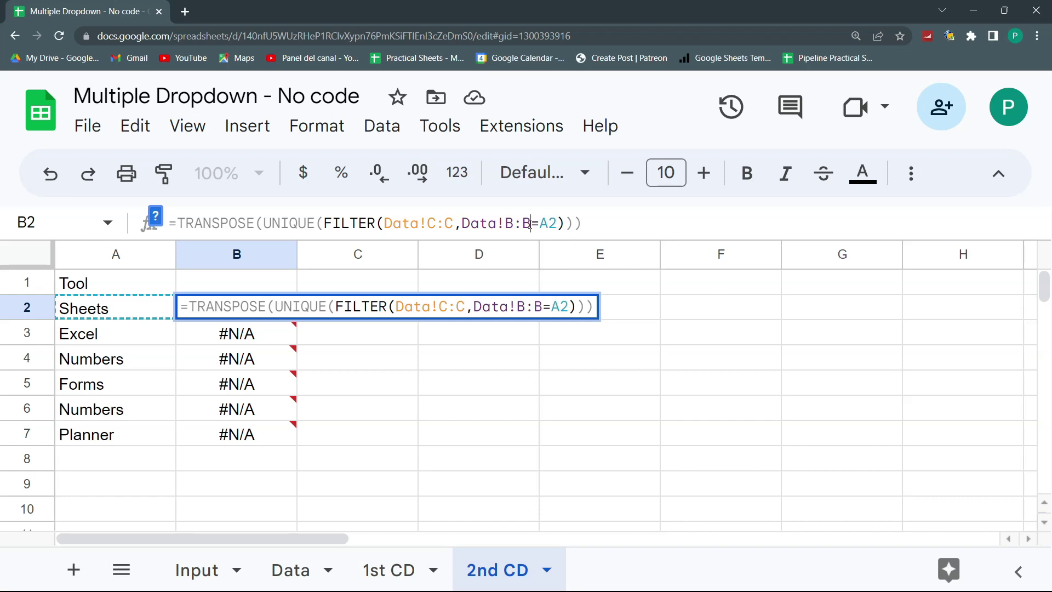
{"action": "key", "text": "Return"}
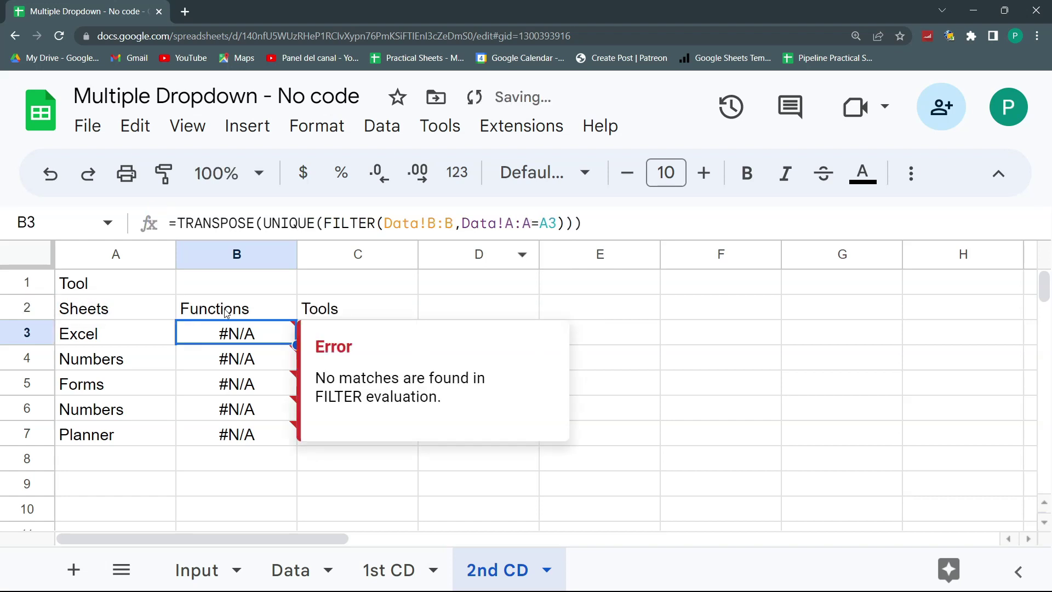
Fill B2's formula down column B and check the categories returned for Sheets and Excel.
{"action": "left_click", "coordinate": [228, 311]}
{"action": "key", "text": "ctrl+shift+Down"}
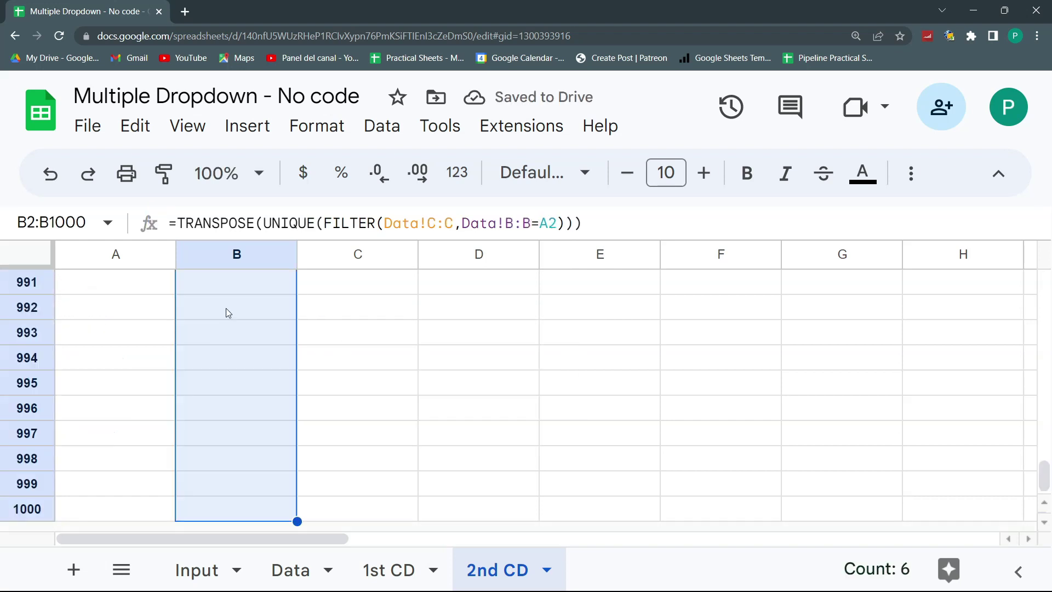
{"action": "key", "text": "ctrl+d"}
{"action": "key", "text": "ctrl+Up"}
{"action": "left_click", "coordinate": [228, 310]}
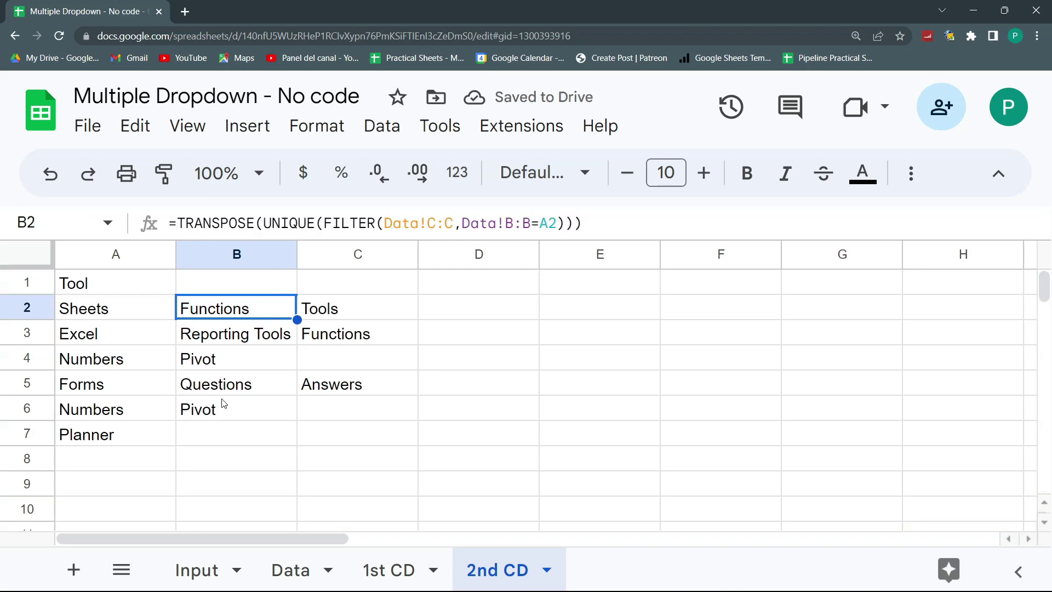
{"action": "left_click", "coordinate": [123, 312]}
{"action": "left_click", "coordinate": [207, 312]}
{"action": "left_click_drag", "start_coordinate": [305, 309], "coordinate": [315, 311]}
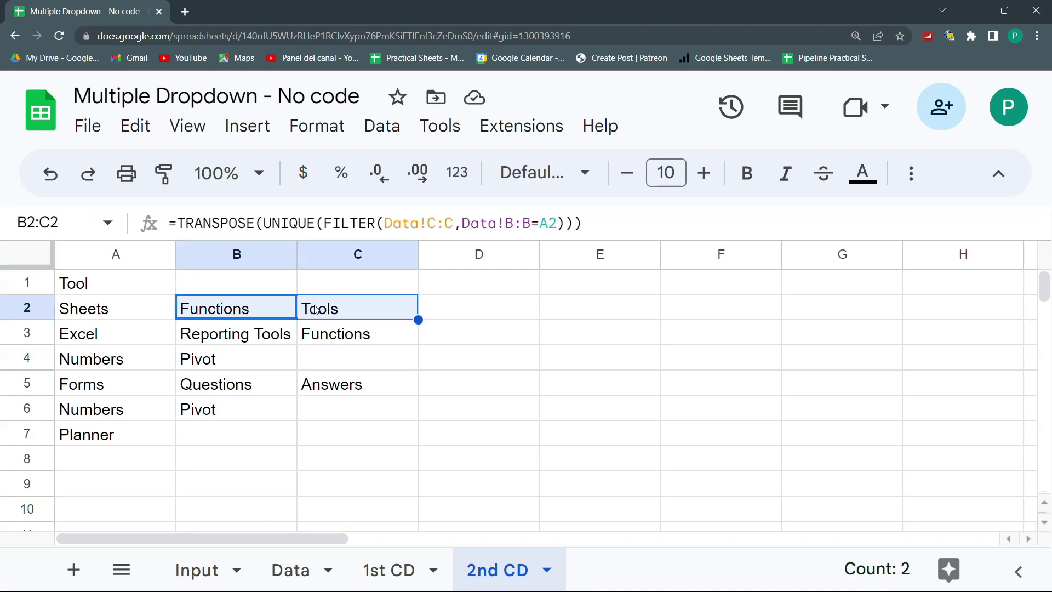
{"action": "left_click", "coordinate": [102, 342]}
{"action": "left_click_drag", "start_coordinate": [209, 335], "coordinate": [299, 333]}
{"action": "left_click", "coordinate": [136, 357]}
On the Input sheet, create a Dropdown (from a range) rule applying to D2:D.
{"action": "left_click", "coordinate": [209, 359]}
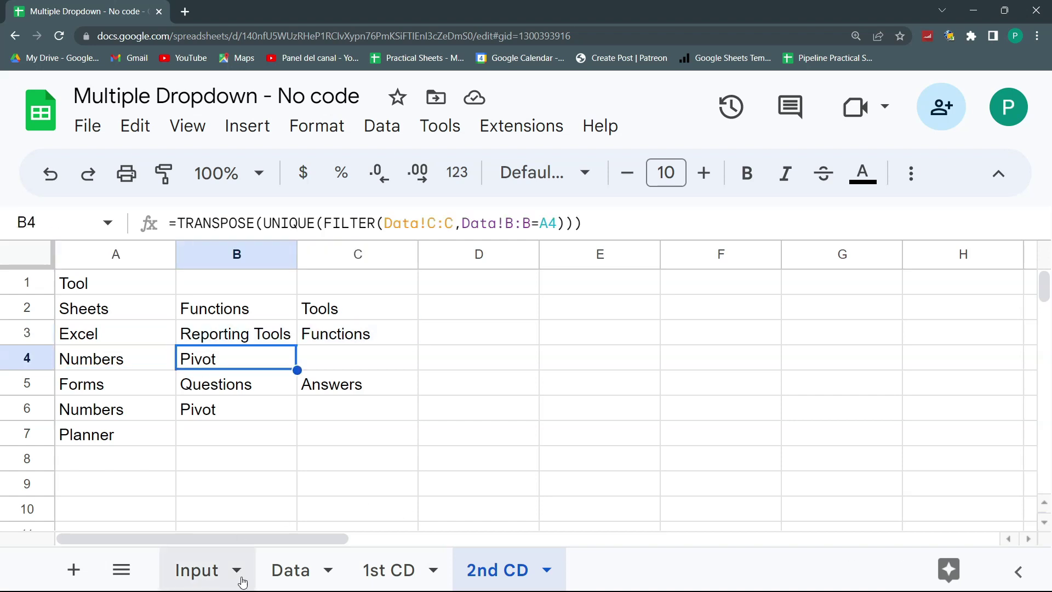
{"action": "left_click", "coordinate": [221, 575]}
{"action": "left_click", "coordinate": [563, 310]}
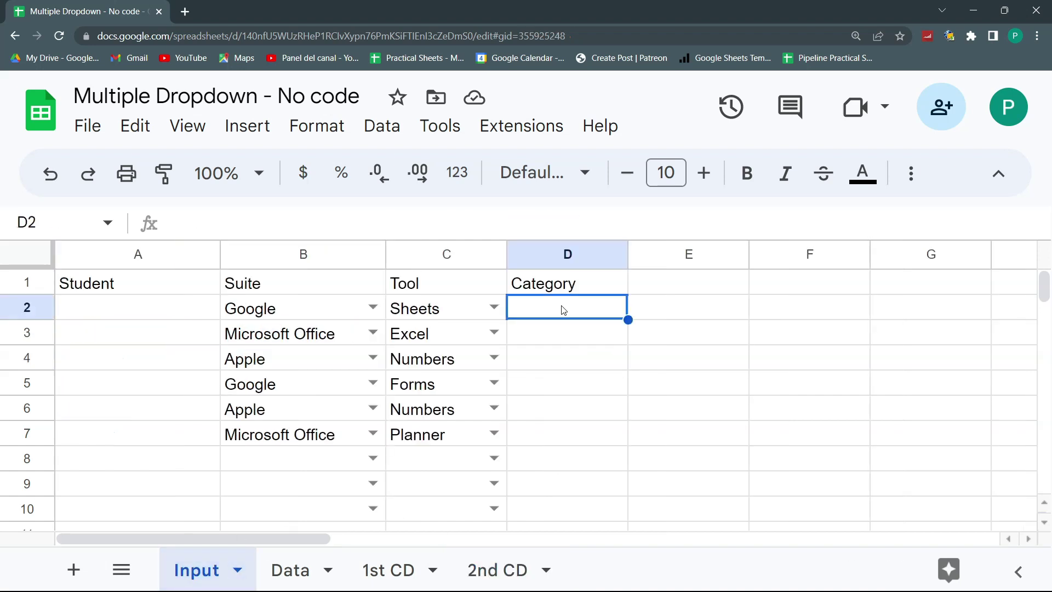
{"action": "right_click", "coordinate": [564, 310]}
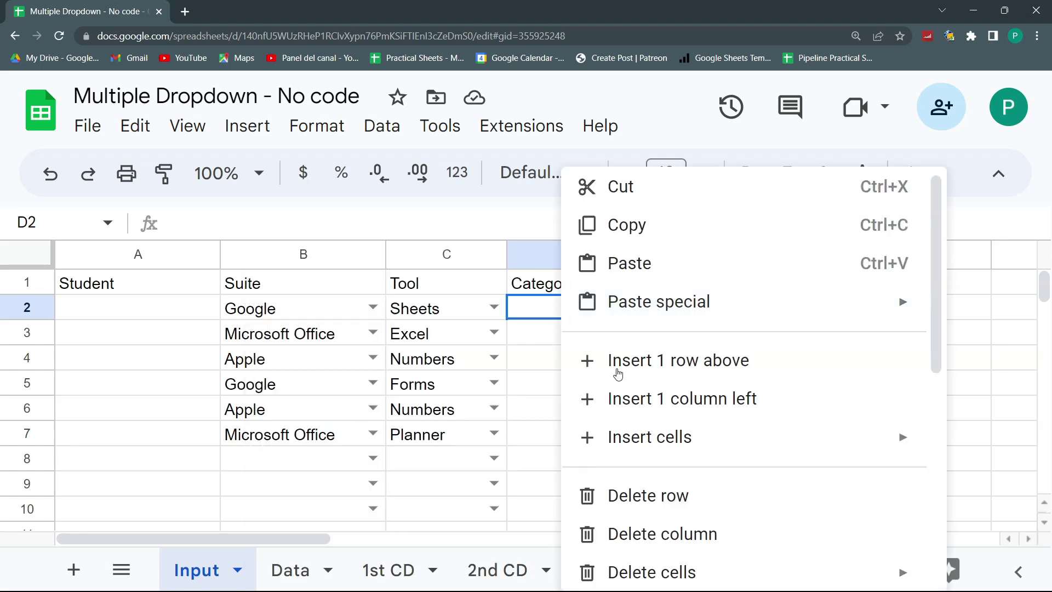
{"action": "scroll", "coordinate": [712, 416], "scroll_direction": "down", "scroll_amount": 5}
{"action": "left_click", "coordinate": [702, 473]}
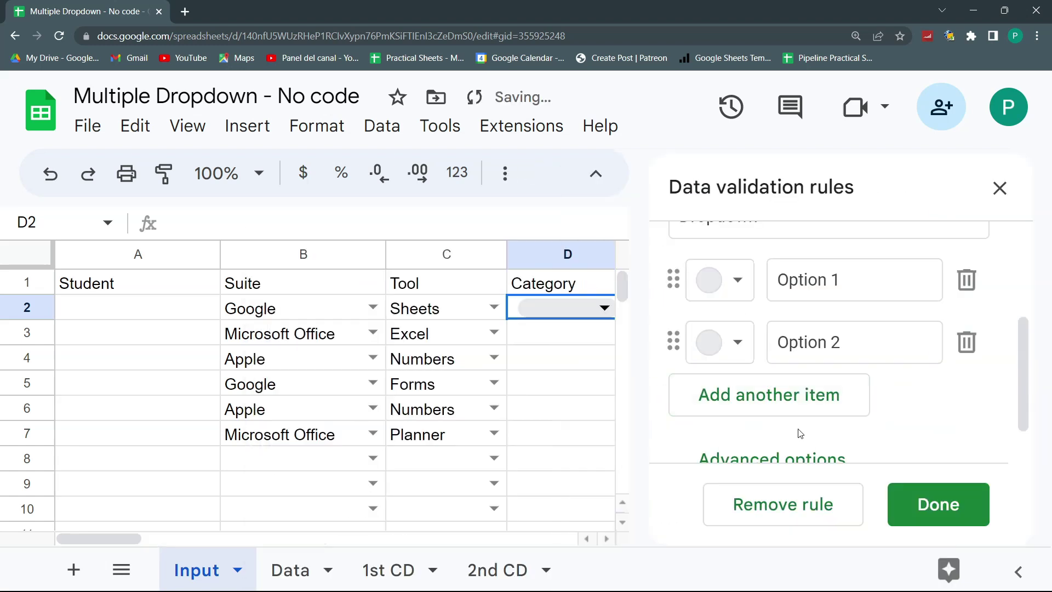
{"action": "left_click", "coordinate": [783, 298]}
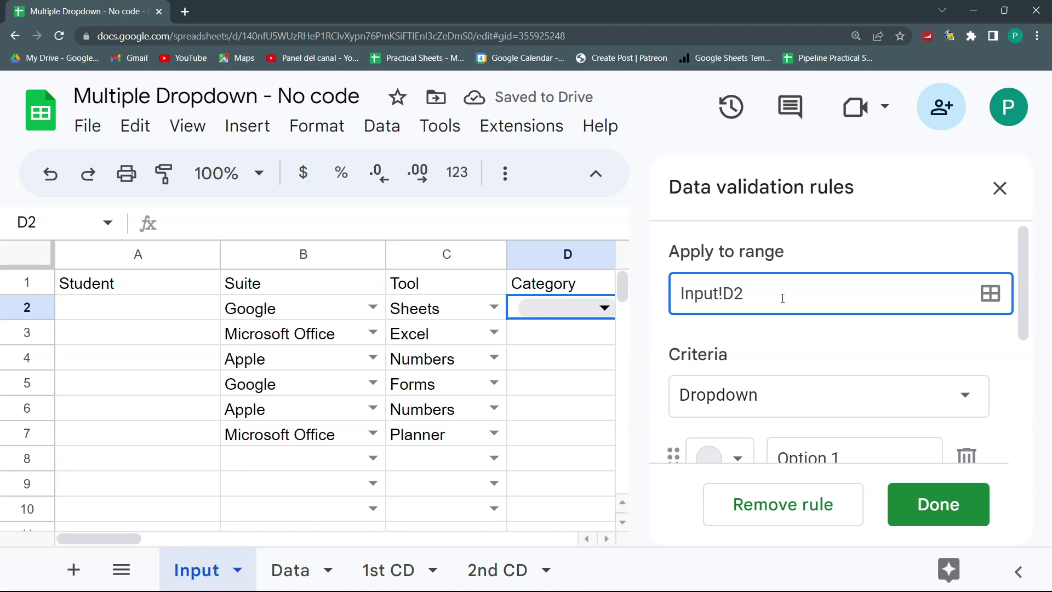
{"action": "type", "text": ":D"}
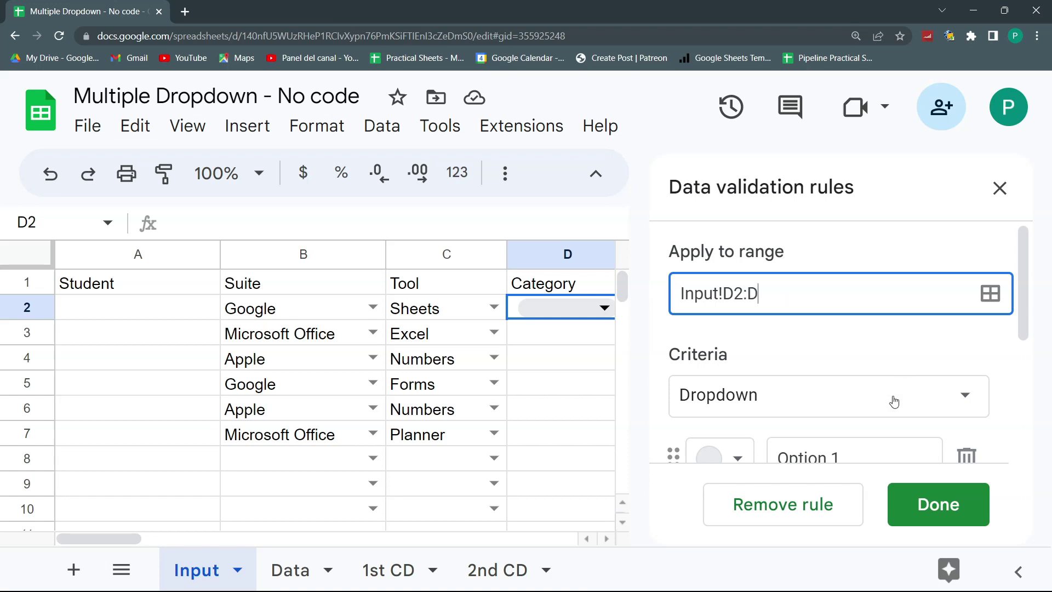
{"action": "left_click", "coordinate": [888, 405]}
{"action": "left_click", "coordinate": [847, 432]}
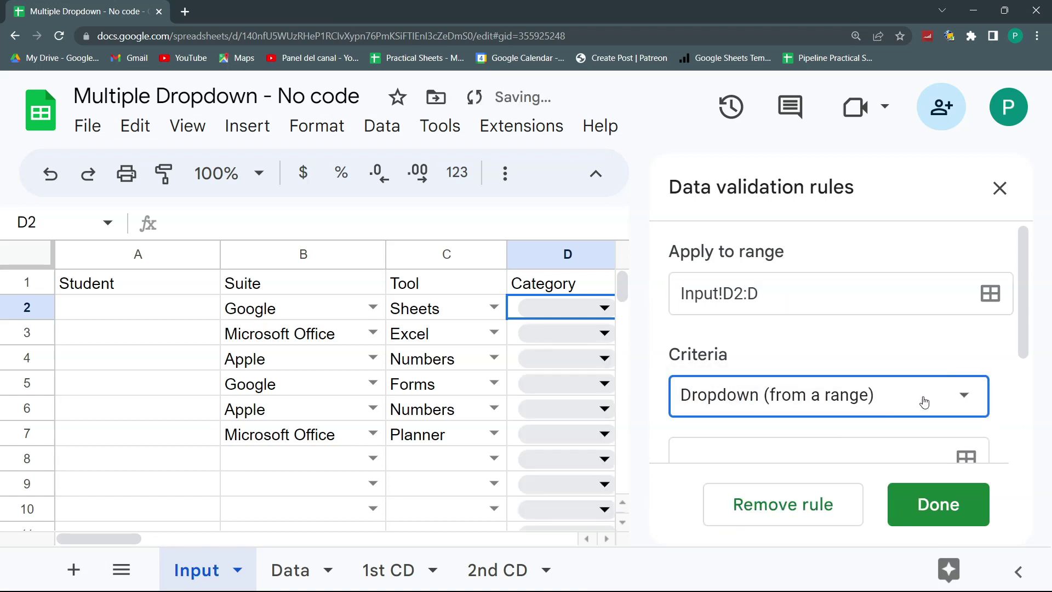
Set the Category options range to '2nd CD'!B2:Z2 and save the rule.
{"action": "scroll", "coordinate": [860, 394], "scroll_direction": "down", "scroll_amount": 2}
{"action": "left_click", "coordinate": [964, 391]}
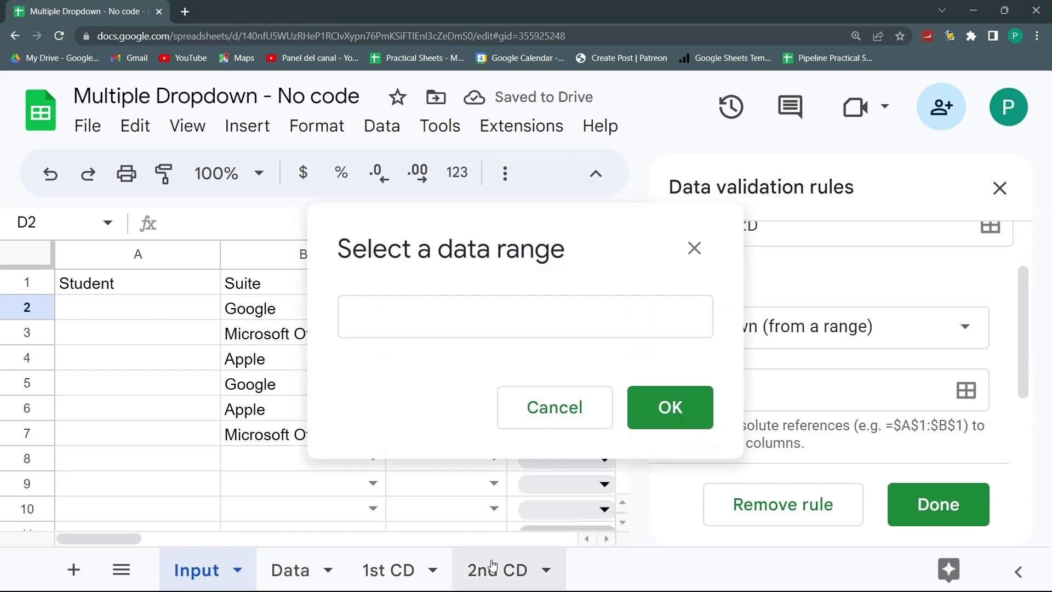
{"action": "left_click", "coordinate": [482, 328]}
{"action": "left_click", "coordinate": [504, 579]}
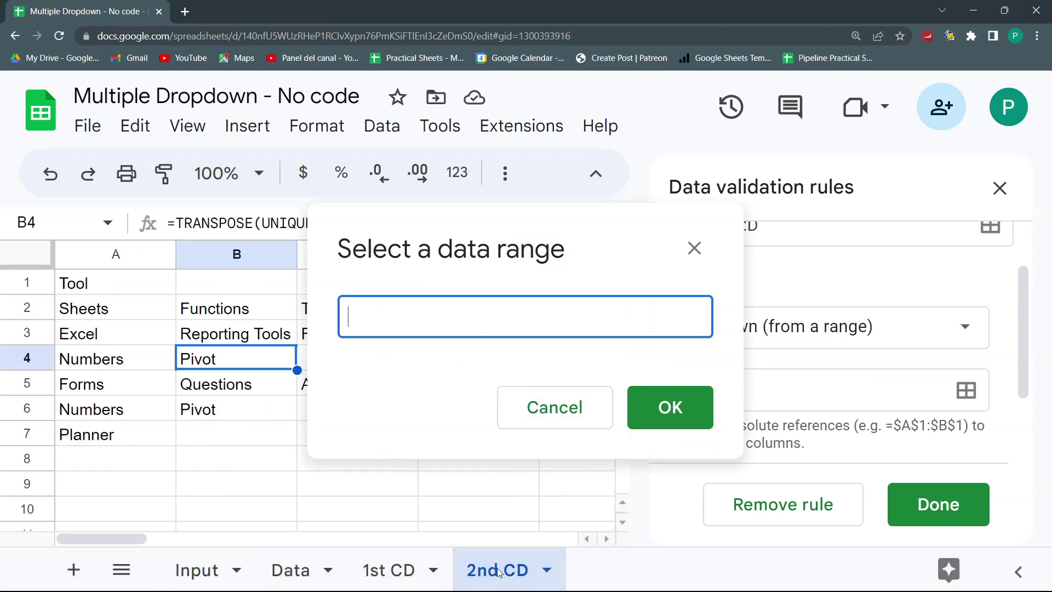
{"action": "left_click", "coordinate": [222, 308]}
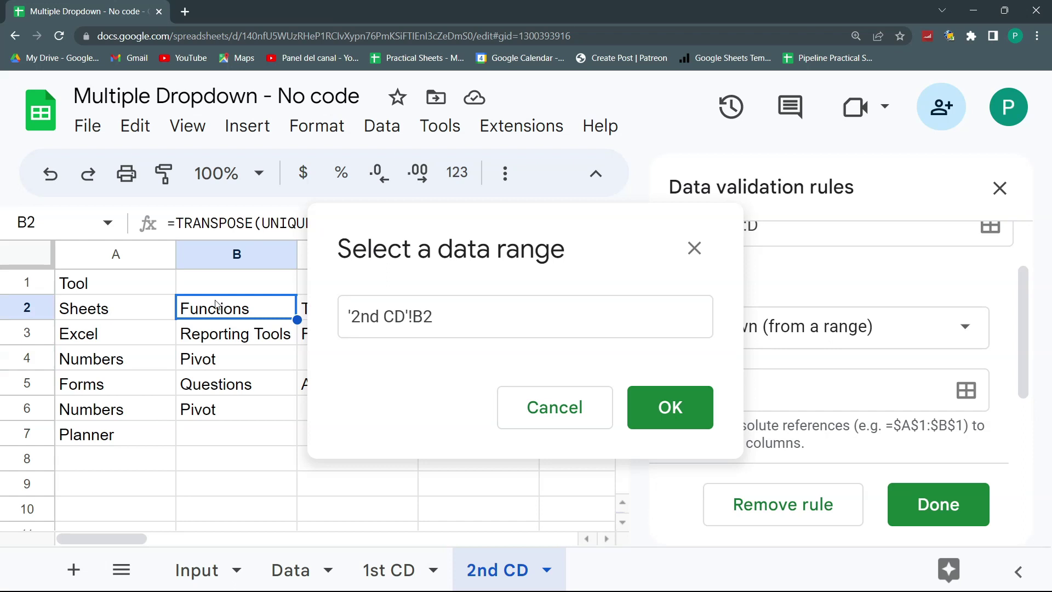
{"action": "key", "text": "shift+Right"}
{"action": "key", "text": "shift+Right"}
{"action": "key", "text": "shift+Right"}
{"action": "key", "text": "shift+Right"}
{"action": "key", "text": "shift+Right"}
{"action": "key", "text": "shift+Right"}
{"action": "key", "text": "shift+Right"}
{"action": "key", "text": "shift+Right"}
{"action": "key", "text": "shift+Right"}
{"action": "key", "text": "shift+Right"}
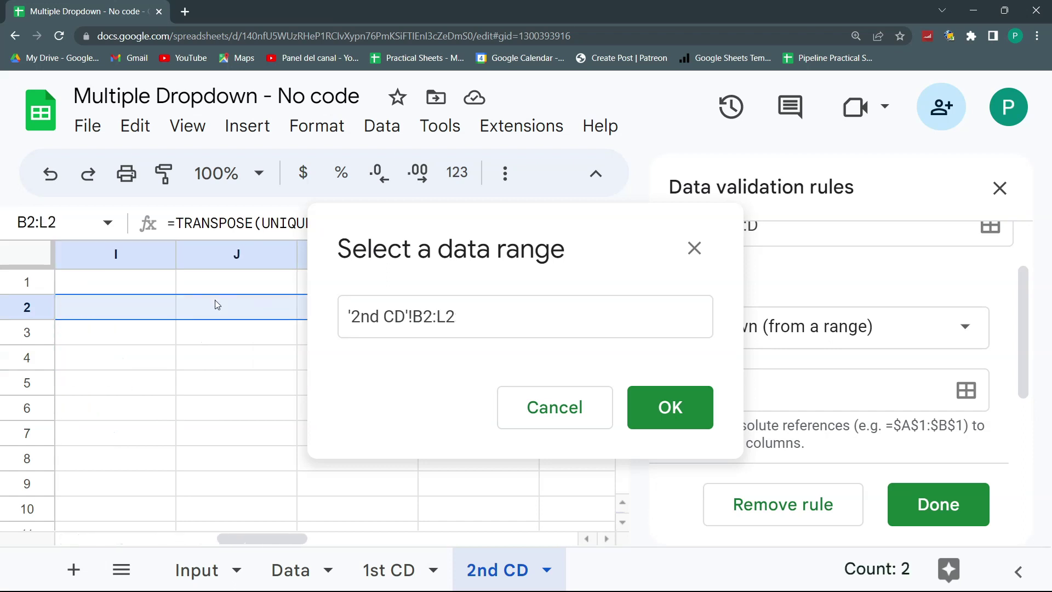
{"action": "key", "text": "shift+Right"}
{"action": "key", "text": "shift+Right"}
{"action": "key", "text": "shift+Right"}
{"action": "key", "text": "shift+Right"}
{"action": "key", "text": "shift+Right"}
{"action": "key", "text": "shift+Right"}
{"action": "key", "text": "shift+Right"}
{"action": "key", "text": "shift+Right"}
{"action": "key", "text": "shift+Right"}
{"action": "key", "text": "shift+Right"}
{"action": "key", "text": "shift+Right"}
{"action": "key", "text": "shift+Right"}
{"action": "key", "text": "shift+Right"}
{"action": "key", "text": "shift+Right"}
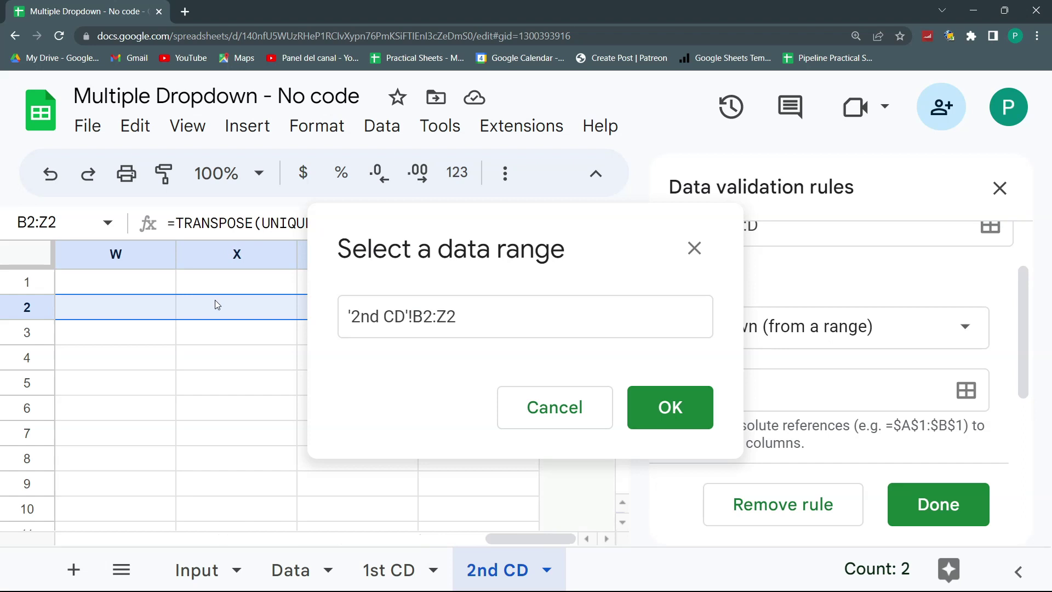
{"action": "left_click", "coordinate": [673, 405]}
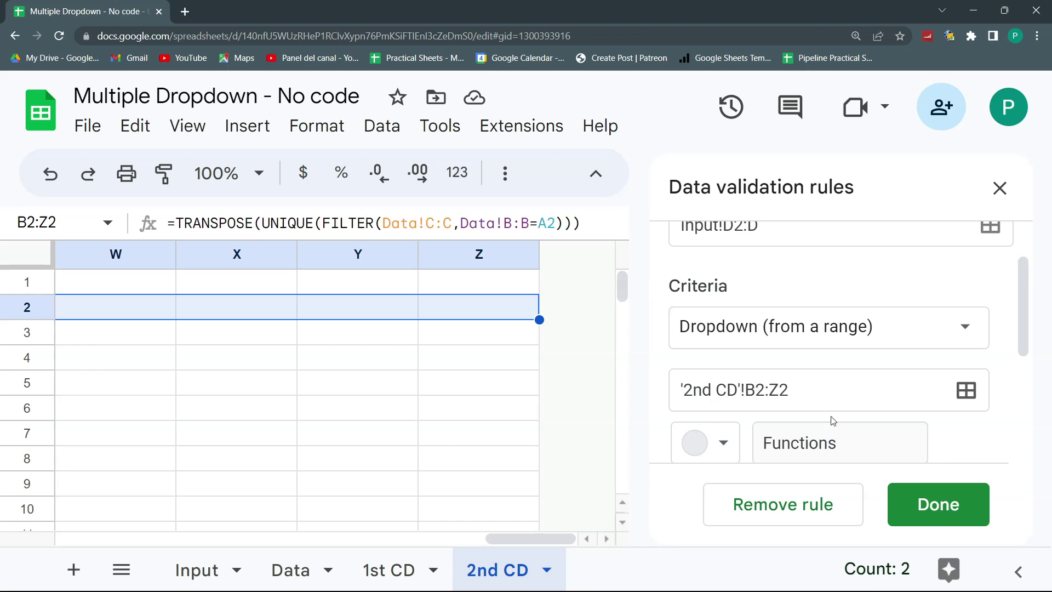
{"action": "left_click", "coordinate": [936, 504]}
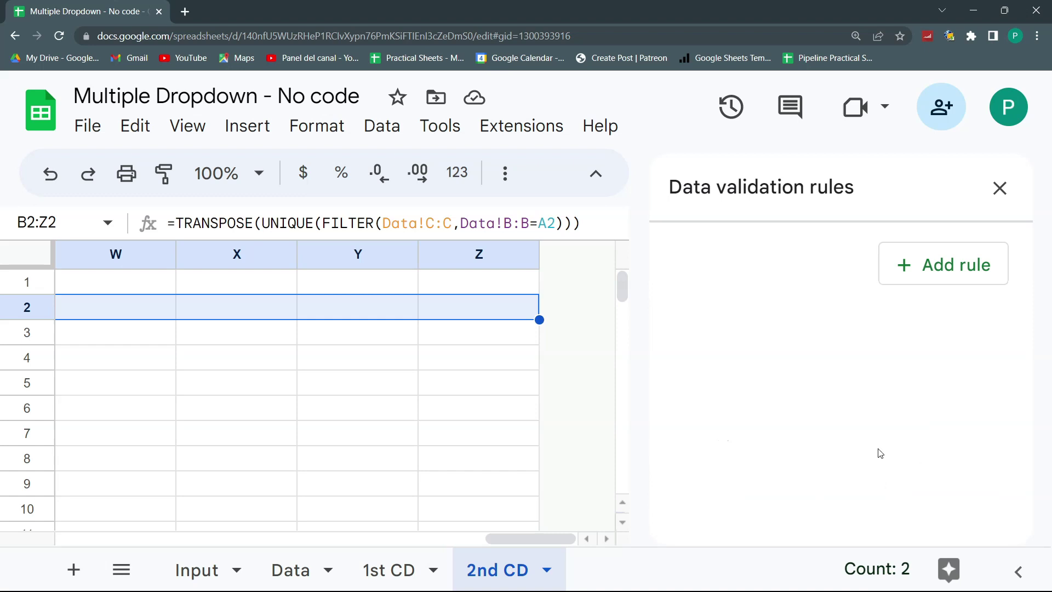
Change the D2:D1000 Category rule source to '2nd CD'!B2:Z$2, set the Arrow display style, and save.
{"action": "left_click", "coordinate": [300, 573]}
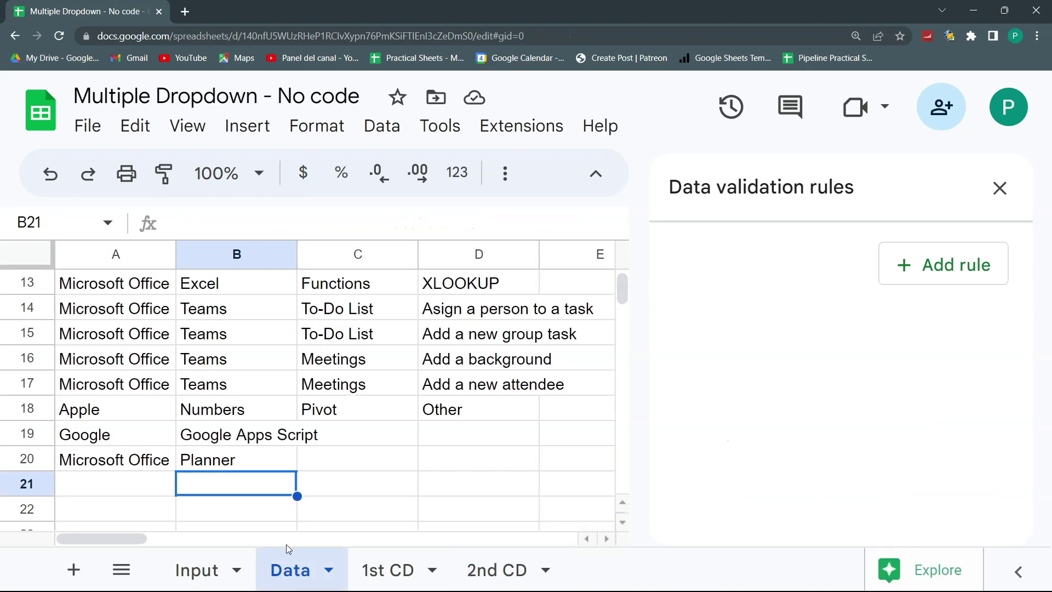
{"action": "left_click", "coordinate": [197, 572]}
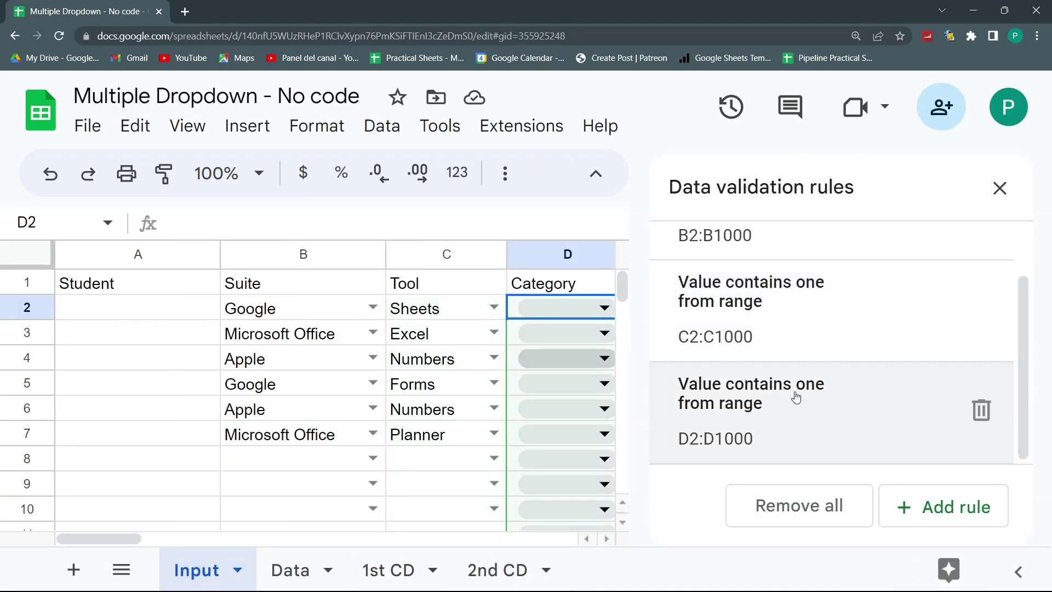
{"action": "left_click", "coordinate": [801, 420]}
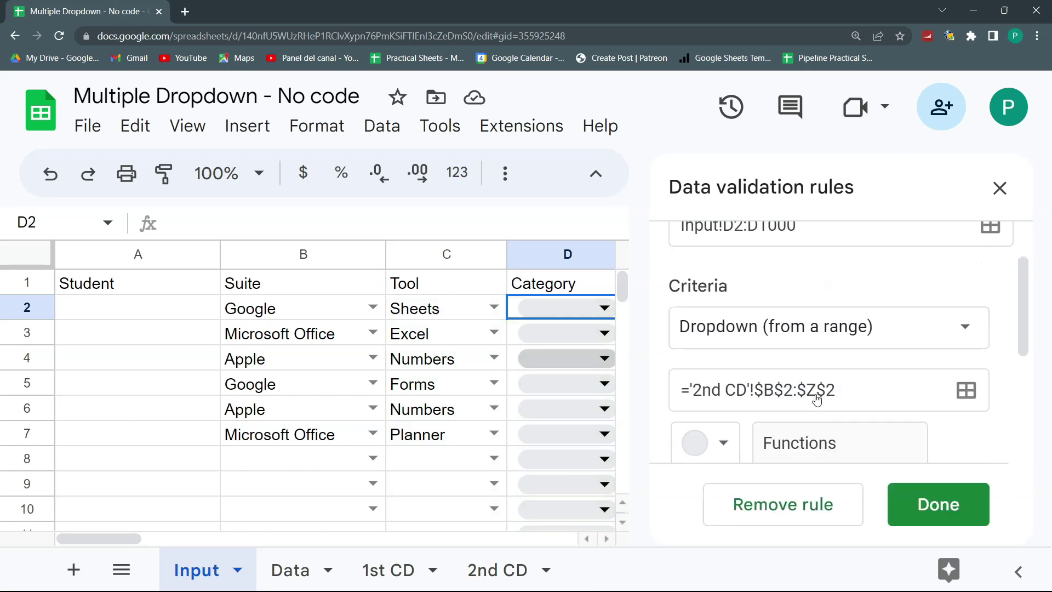
{"action": "left_click", "coordinate": [785, 390]}
{"action": "key", "text": "BackSpace"}
{"action": "key", "text": "BackSpace"}
{"action": "left_click", "coordinate": [785, 390]}
{"action": "key", "text": "BackSpace"}
{"action": "key", "text": "BackSpace"}
{"action": "scroll", "coordinate": [800, 392], "scroll_direction": "down", "scroll_amount": 4}
{"action": "left_click", "coordinate": [805, 407]}
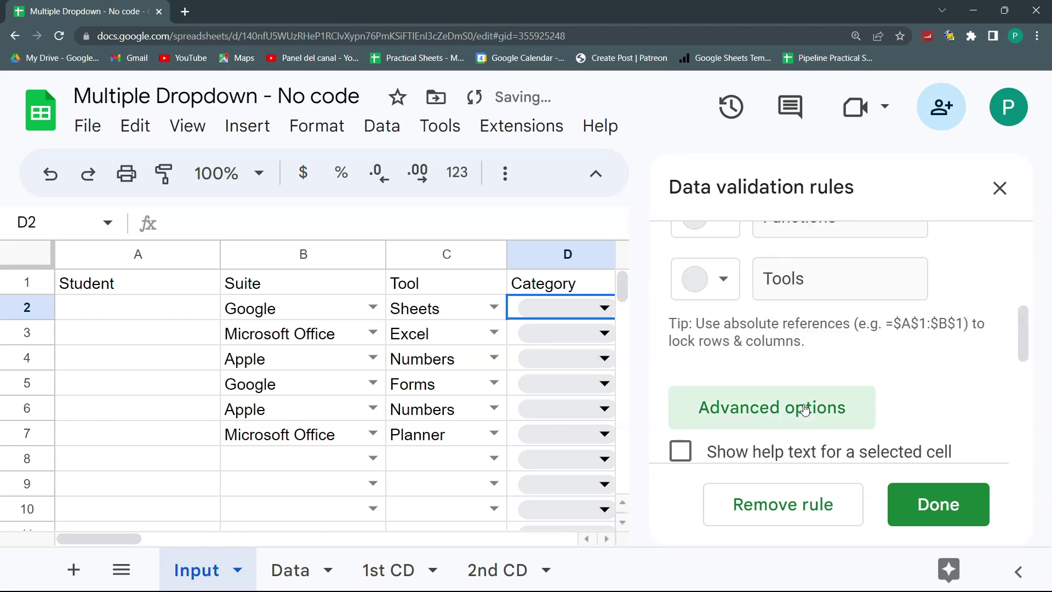
{"action": "scroll", "coordinate": [803, 405], "scroll_direction": "down", "scroll_amount": 5}
{"action": "left_click", "coordinate": [736, 359]}
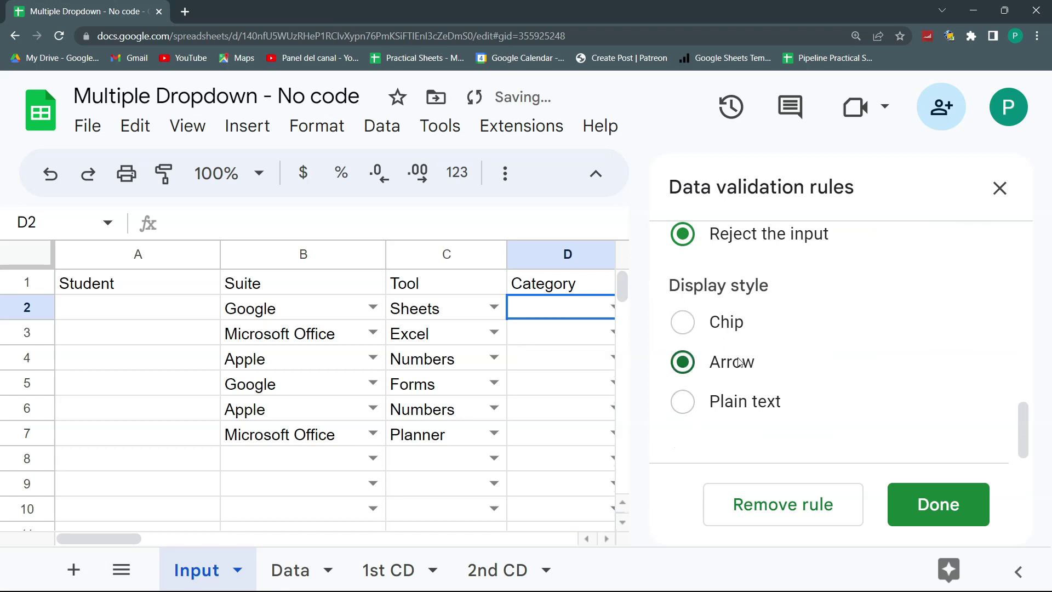
{"action": "left_click", "coordinate": [940, 503]}
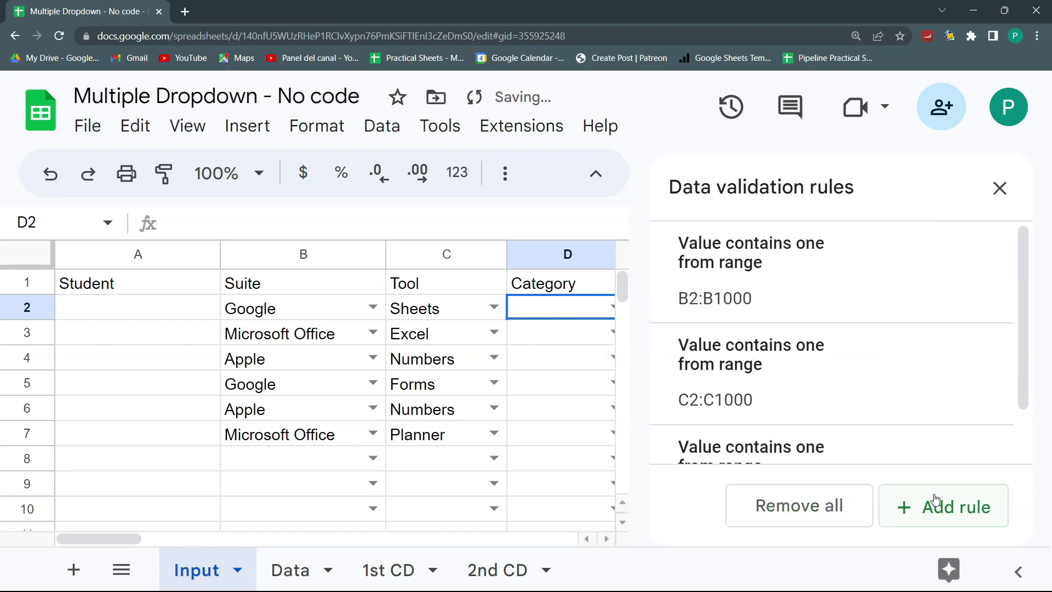
Close the validation rules panel and check D2's Category dropdown list.
{"action": "left_click", "coordinate": [1000, 189]}
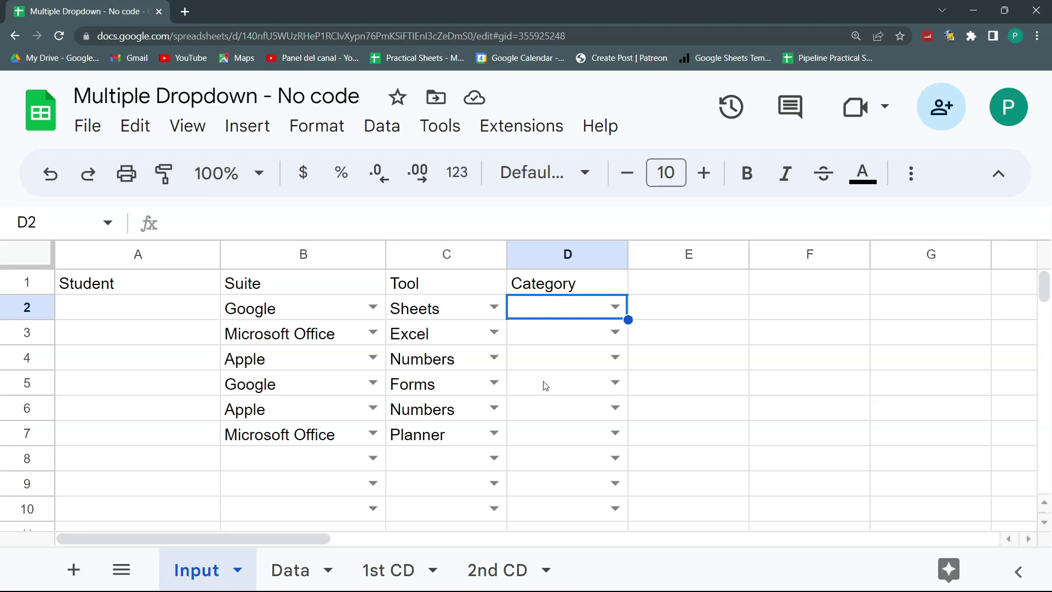
{"action": "left_click", "coordinate": [616, 307]}
{"action": "left_click", "coordinate": [666, 308]}
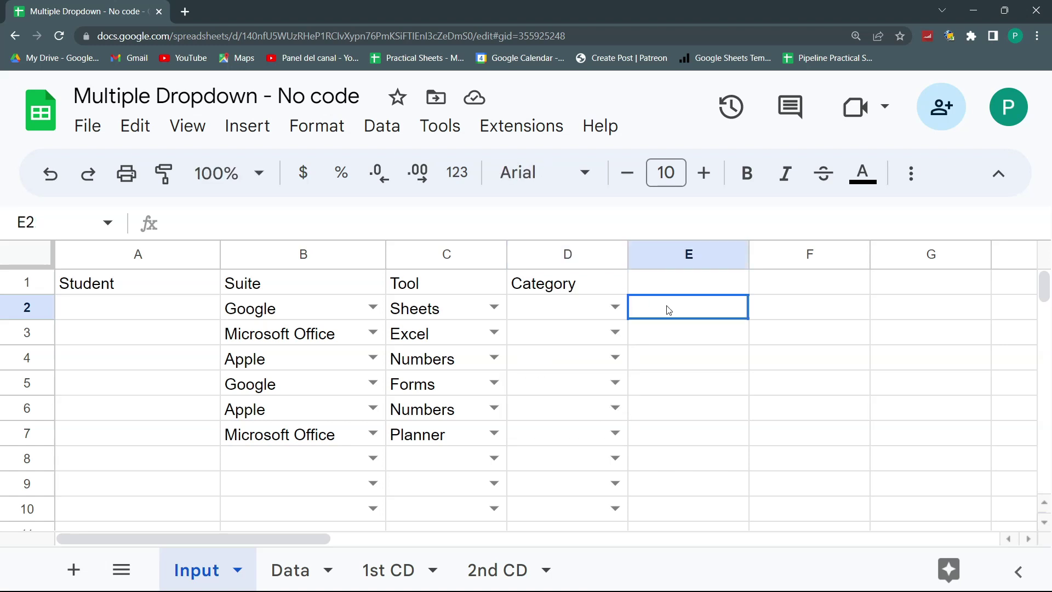
{"action": "left_click", "coordinate": [615, 307]}
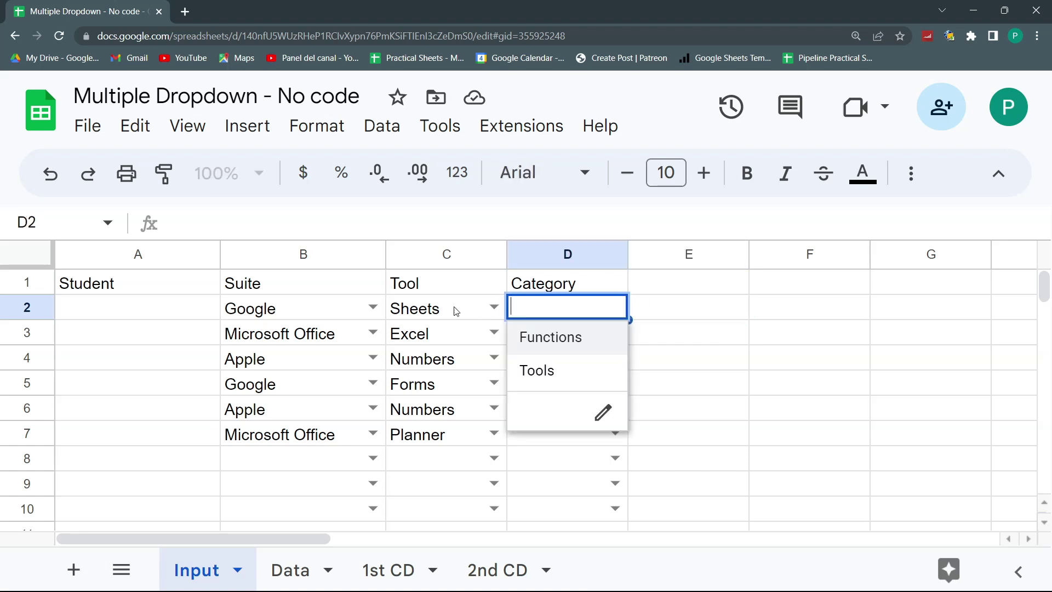
{"action": "left_click", "coordinate": [670, 335]}
Choose Google Apps Script as C2's Tool and confirm row 2's Category list is empty.
{"action": "left_click", "coordinate": [494, 308]}
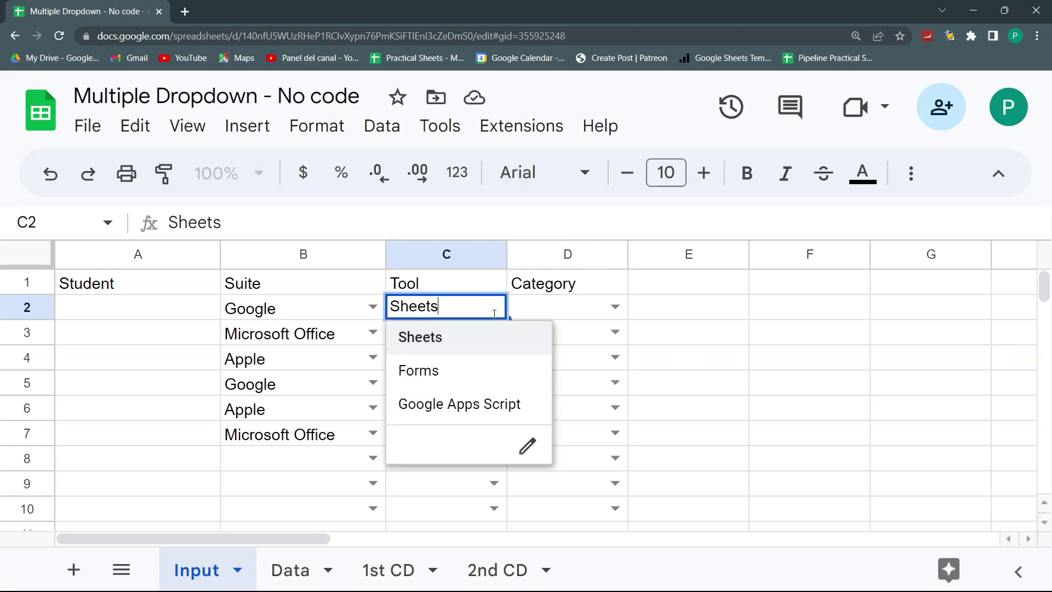
{"action": "left_click", "coordinate": [458, 406]}
{"action": "left_click", "coordinate": [605, 309]}
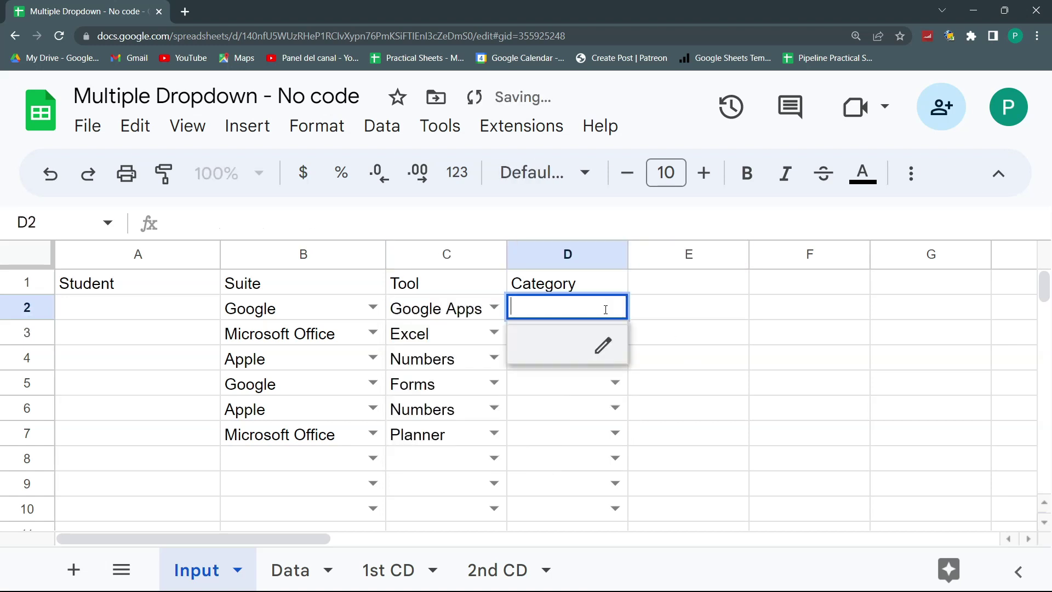
{"action": "left_click", "coordinate": [669, 311]}
On the Data sheet, enter Simple Triggers as Google Apps Script's category in C19.
{"action": "left_click", "coordinate": [292, 568]}
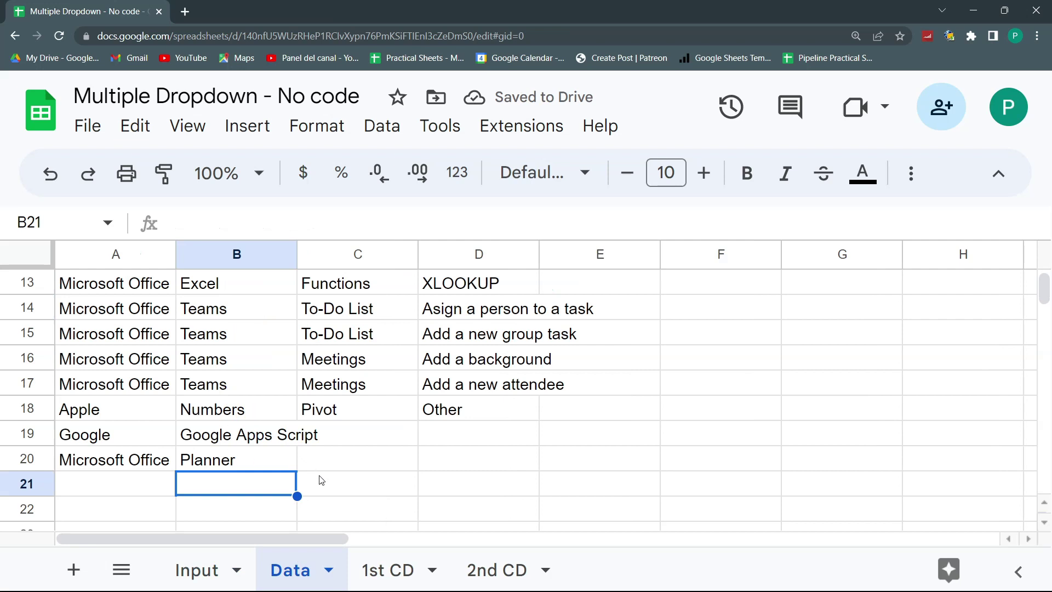
{"action": "left_click", "coordinate": [364, 433]}
{"action": "scroll", "coordinate": [362, 430], "scroll_direction": "up", "scroll_amount": 5}
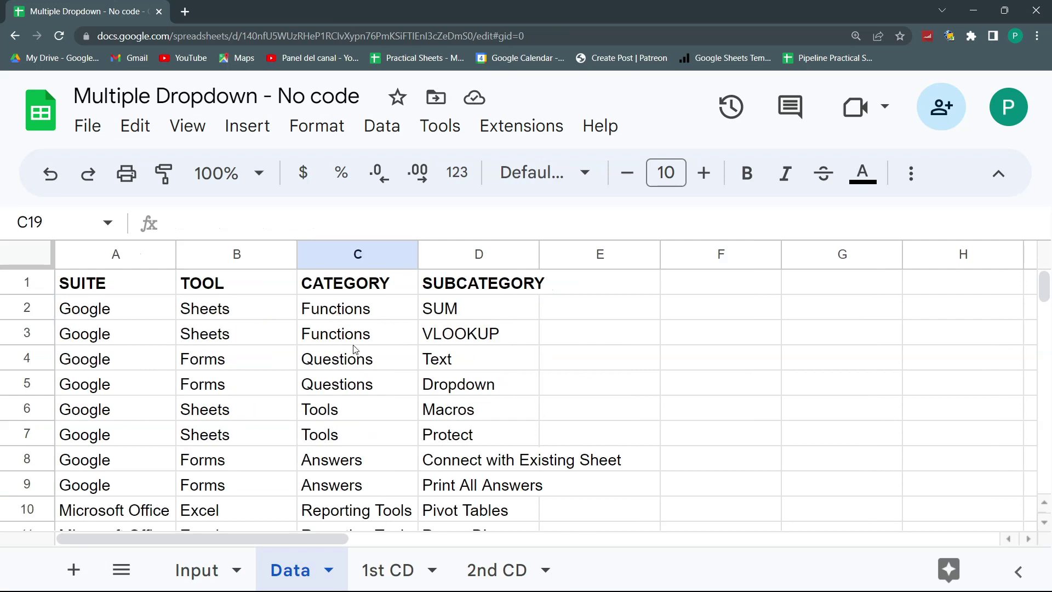
{"action": "scroll", "coordinate": [353, 346], "scroll_direction": "down", "scroll_amount": 5}
{"action": "scroll", "coordinate": [378, 425], "scroll_direction": "up", "scroll_amount": 1}
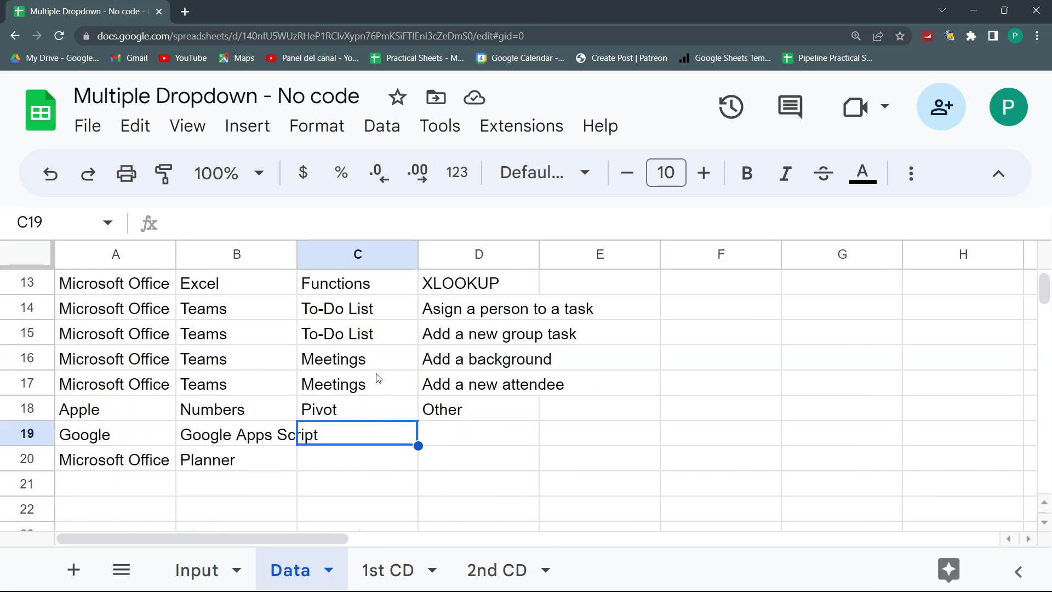
{"action": "type", "text": "Simple"}
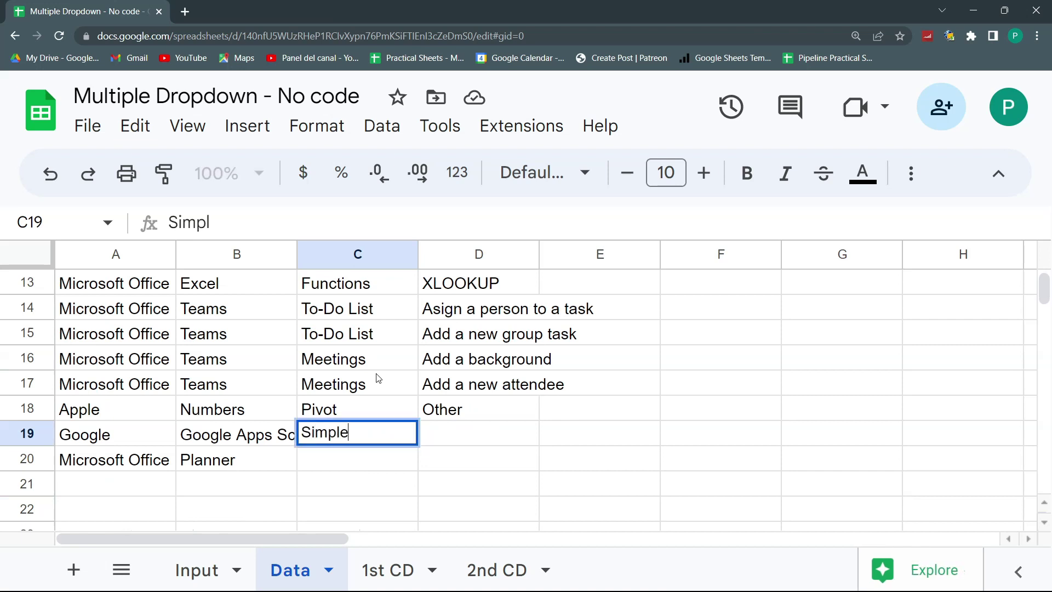
{"action": "type", "text": " Triggers"}
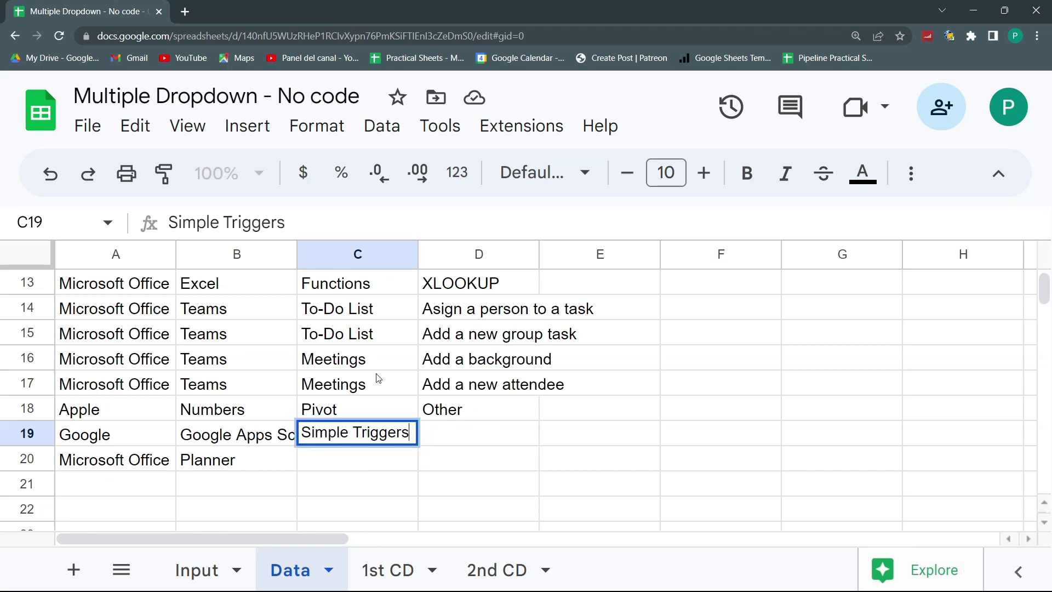
{"action": "key", "text": "ctrl+Left"}
Copy row 19 into row 21 and change row 21's category to Classes.
{"action": "key", "text": "shift+Right"}
{"action": "key", "text": "shift+Right"}
{"action": "key", "text": "shift+Right"}
{"action": "key", "text": "shift+Left"}
{"action": "key", "text": "ctrl+c"}
{"action": "key", "text": "Down"}
{"action": "key", "text": "Down"}
{"action": "key", "text": "ctrl+v"}
{"action": "key", "text": "Right"}
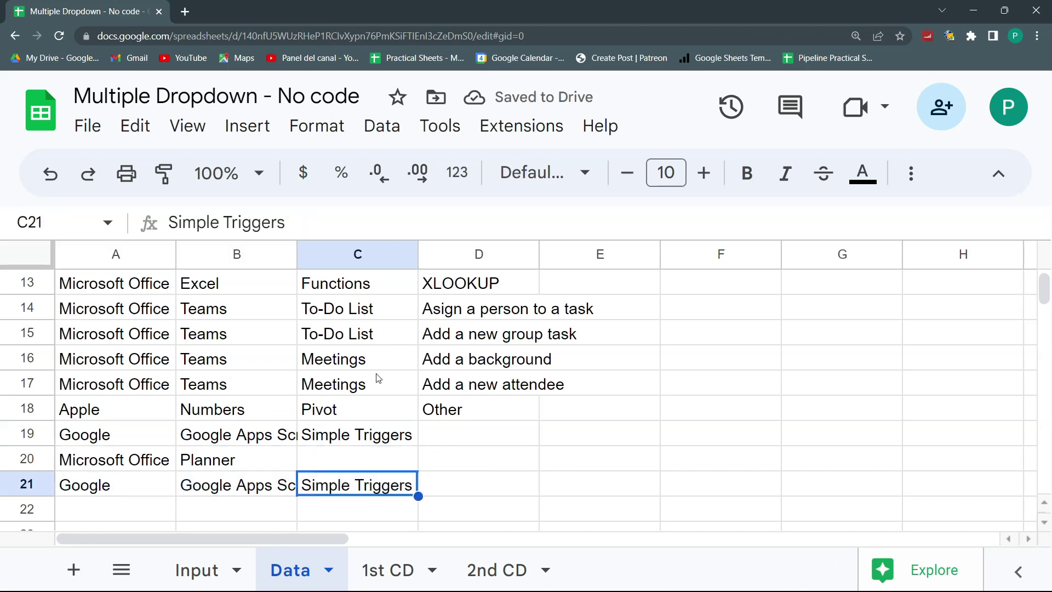
{"action": "type", "text": "Classes"}
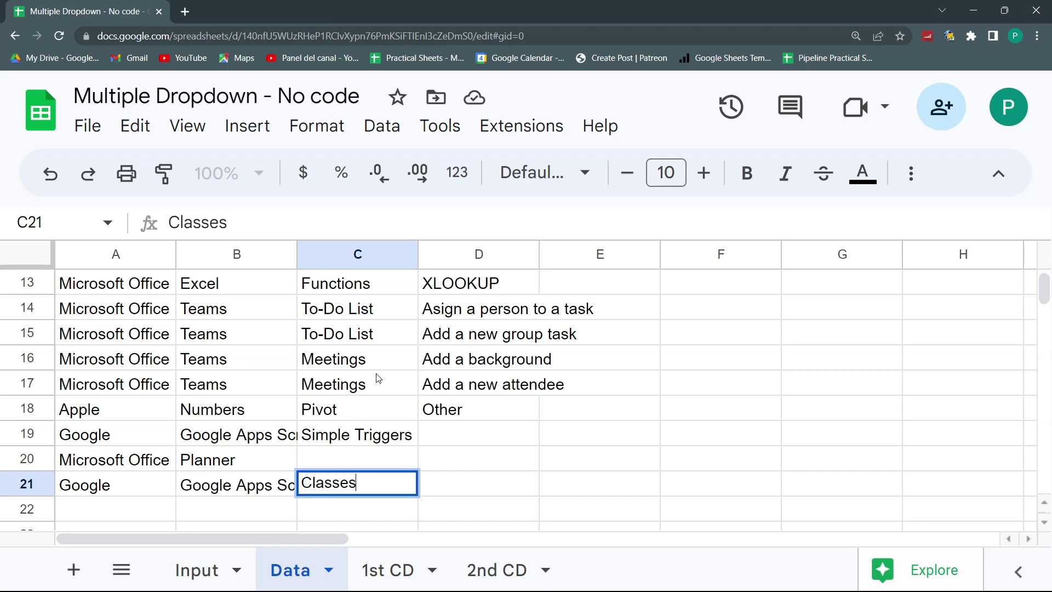
{"action": "key", "text": "Return"}
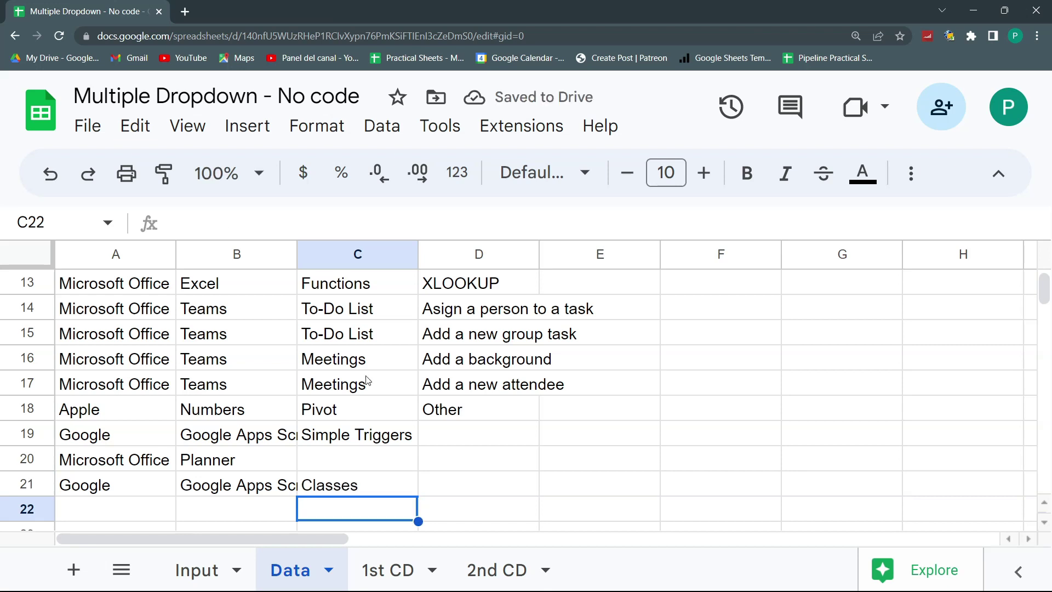
{"action": "left_click", "coordinate": [382, 460]}
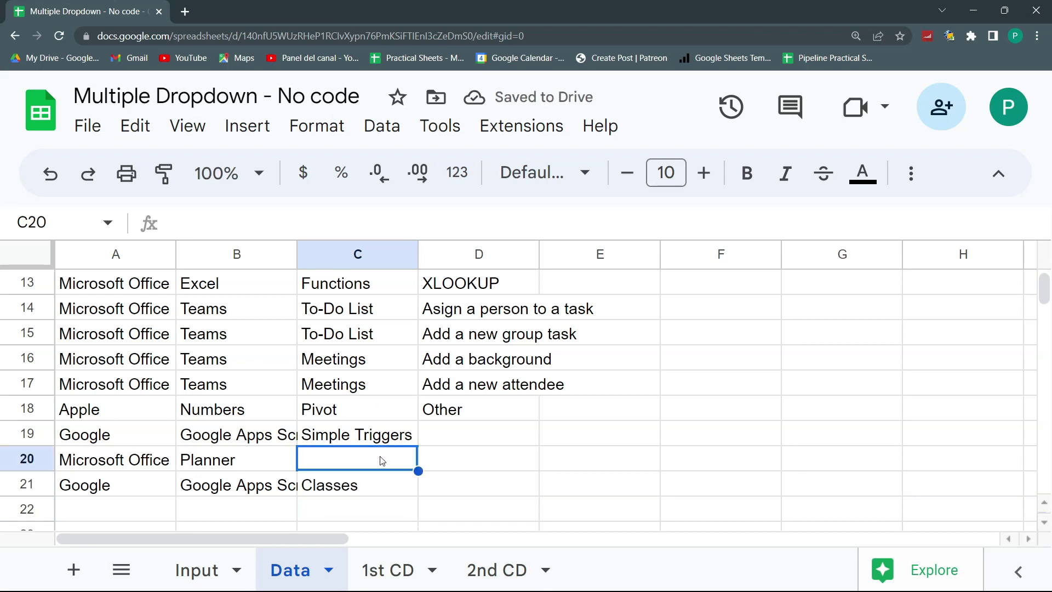
{"action": "left_click", "coordinate": [211, 572]}
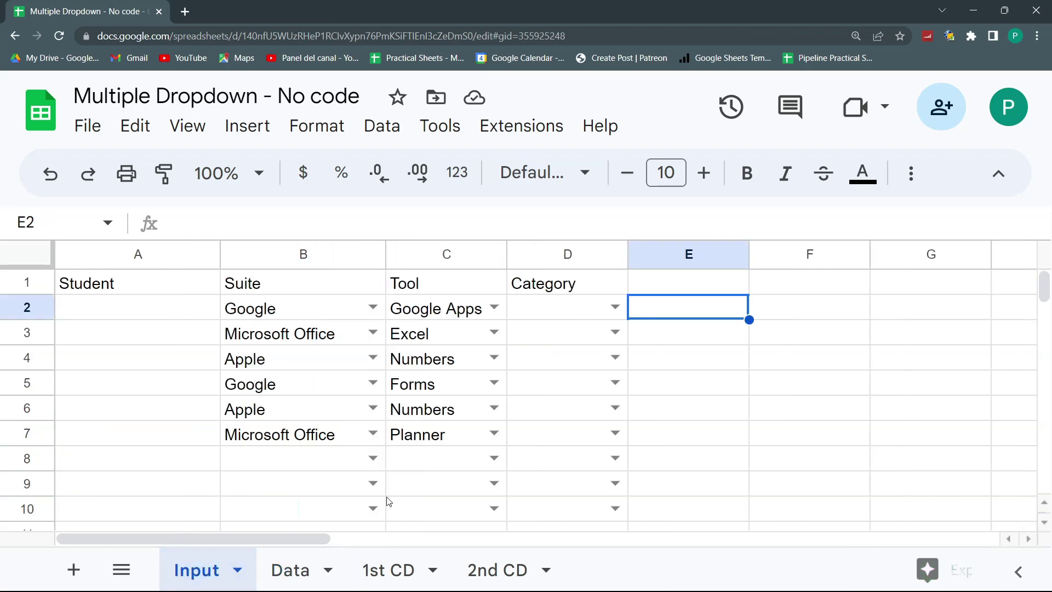
{"action": "left_click", "coordinate": [613, 306]}
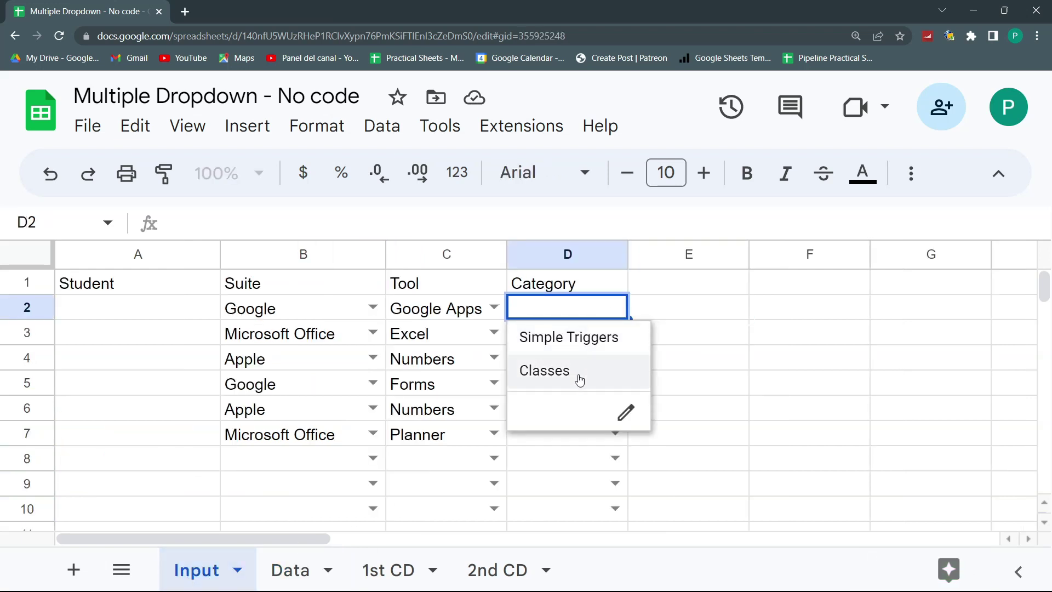
{"action": "left_click", "coordinate": [676, 285]}
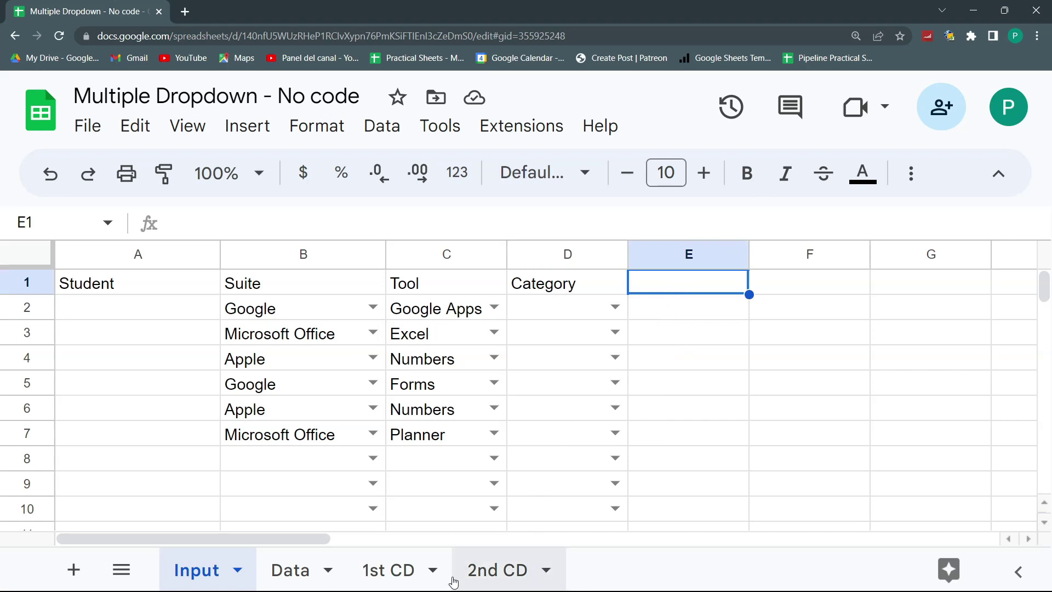
{"action": "left_click", "coordinate": [288, 573]}
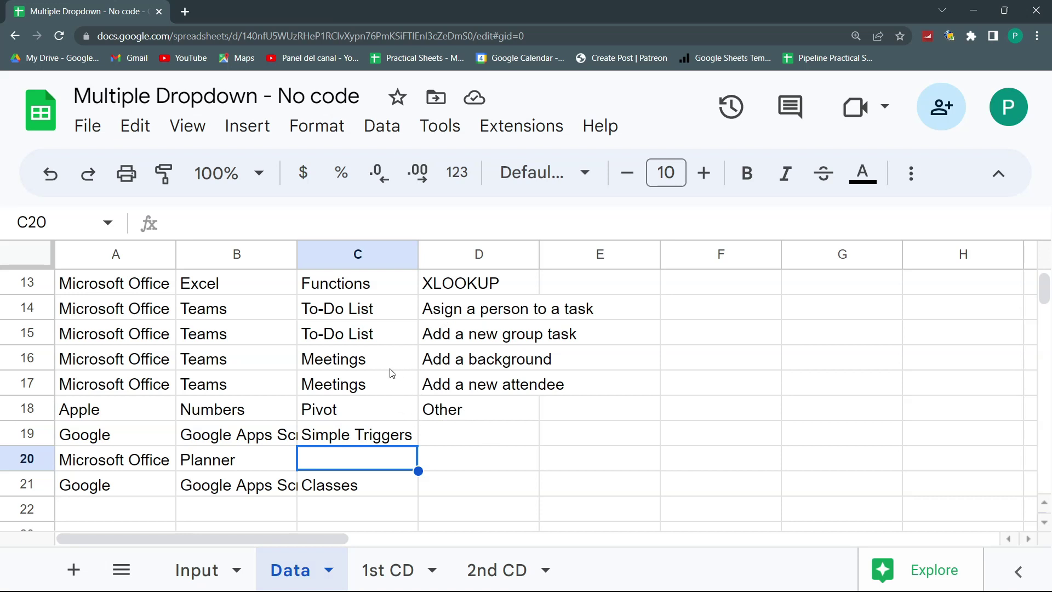
Look over the 1st CD and 2nd CD helper sheets and inspect 2nd CD's B2 formula.
{"action": "left_click", "coordinate": [402, 571]}
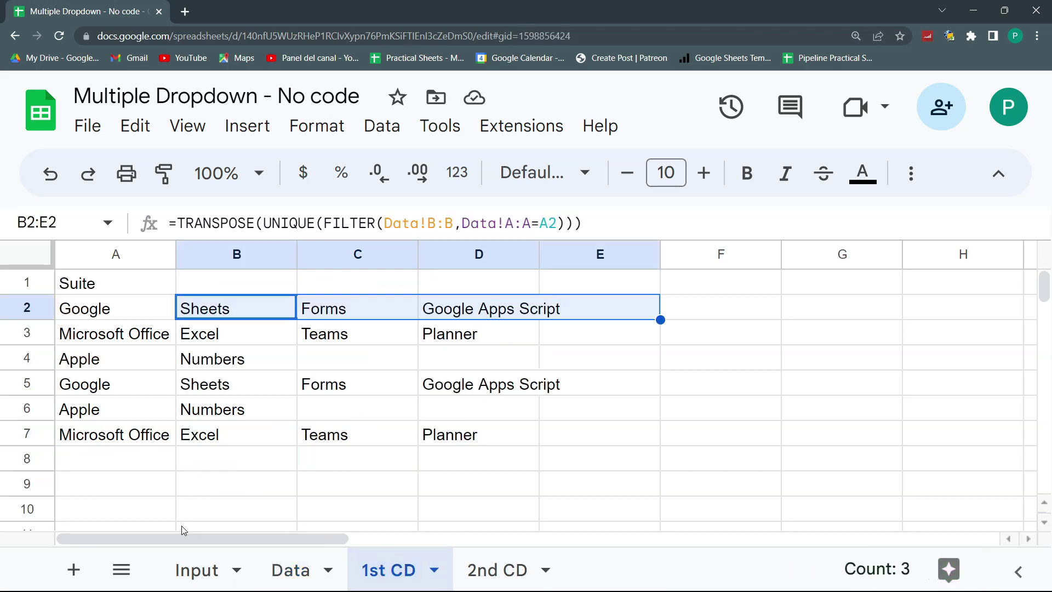
{"action": "left_click", "coordinate": [511, 575]}
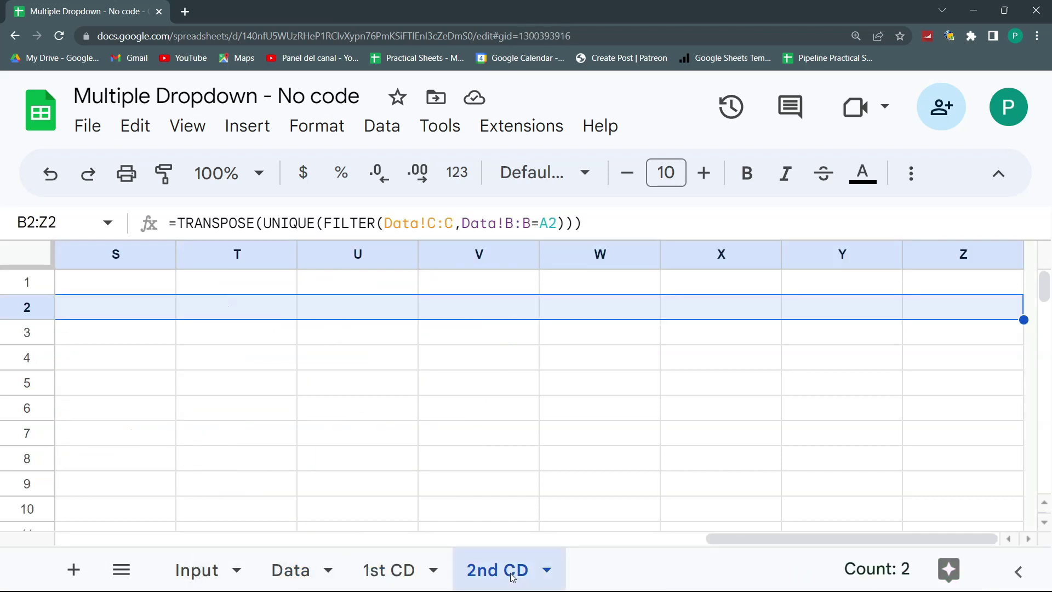
{"action": "left_click", "coordinate": [485, 492]}
{"action": "key", "text": "ctrl+Left"}
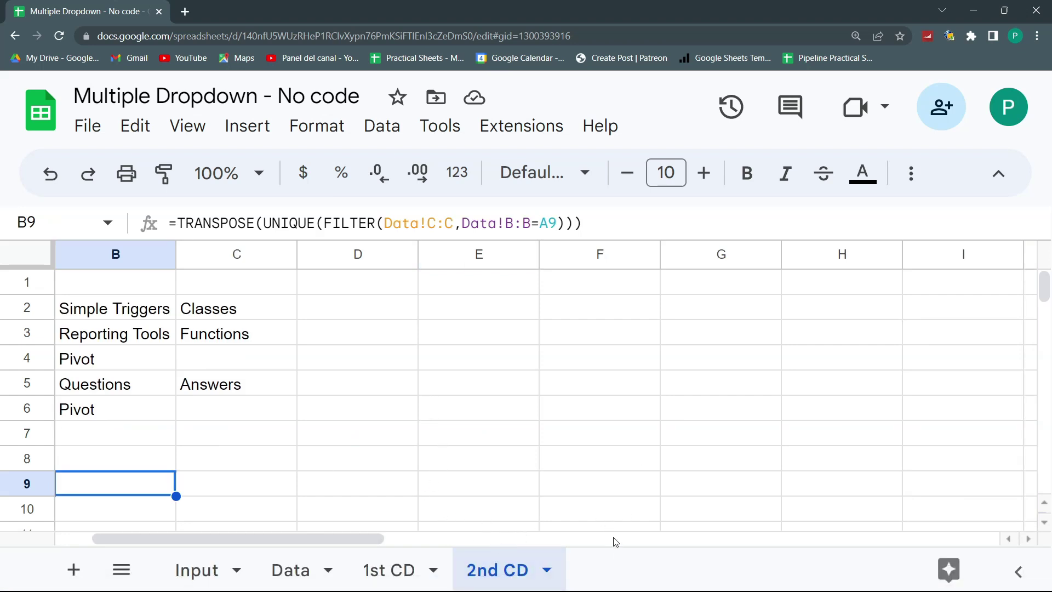
{"action": "left_click", "coordinate": [142, 283]}
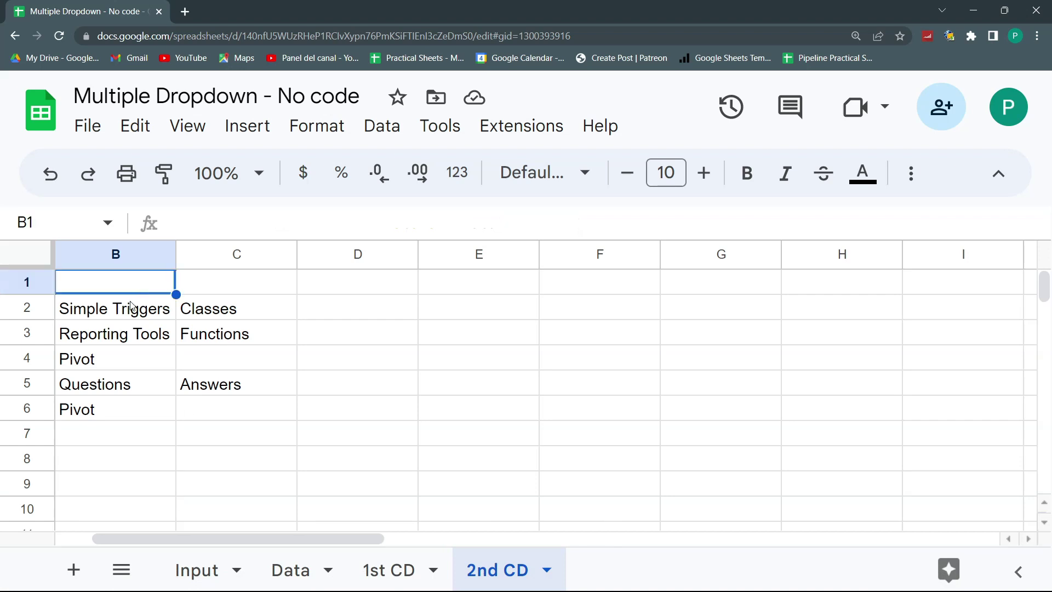
{"action": "left_click", "coordinate": [131, 308]}
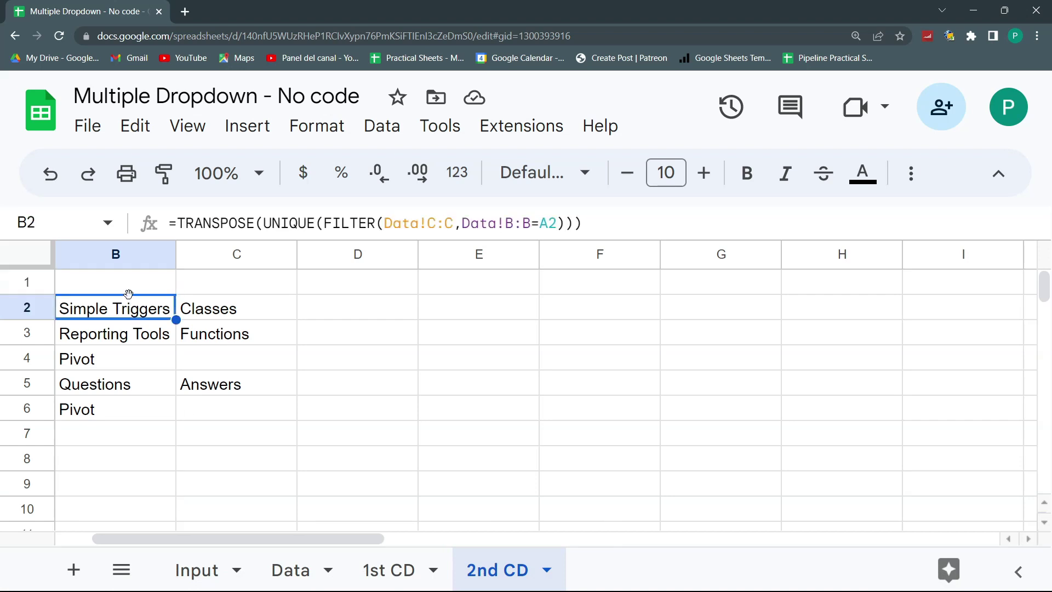
{"action": "left_click", "coordinate": [127, 285]}
{"action": "left_click", "coordinate": [127, 296]}
Move the B2 TRANSPOSE formula to B1 and undo it, recheck the formulas, then return to Input.
{"action": "left_click_drag", "start_coordinate": [127, 297], "coordinate": [129, 284]}
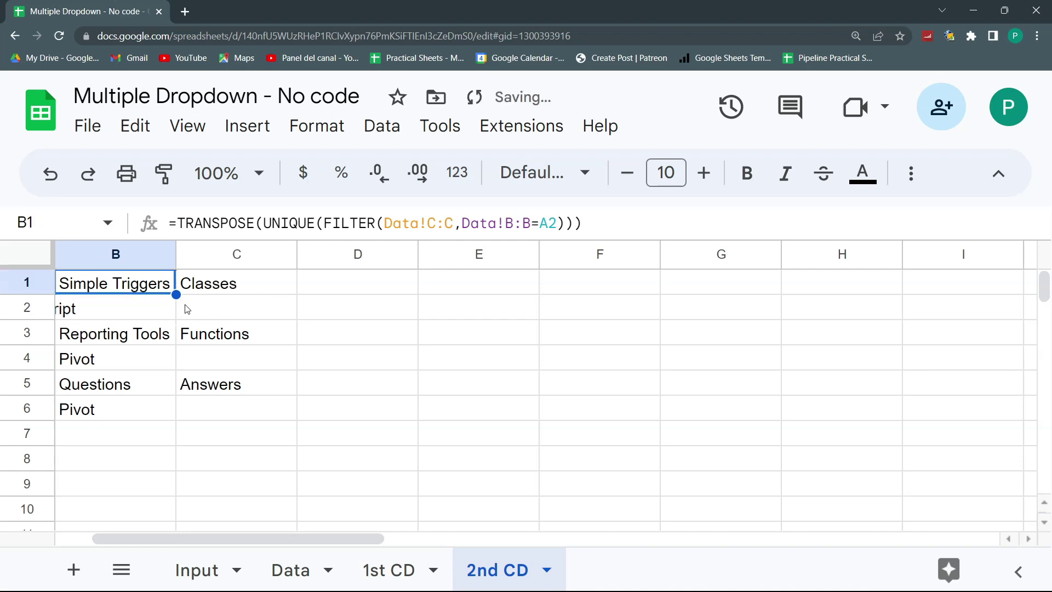
{"action": "key", "text": "ctrl+z"}
{"action": "key", "text": "ctrl+z"}
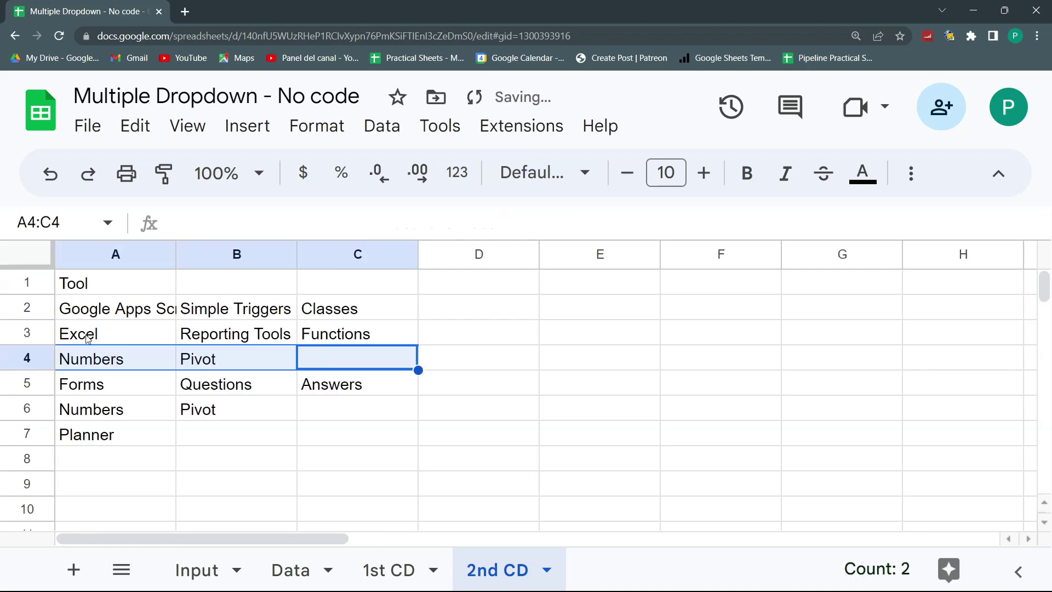
{"action": "left_click", "coordinate": [211, 318]}
{"action": "left_click", "coordinate": [140, 288]}
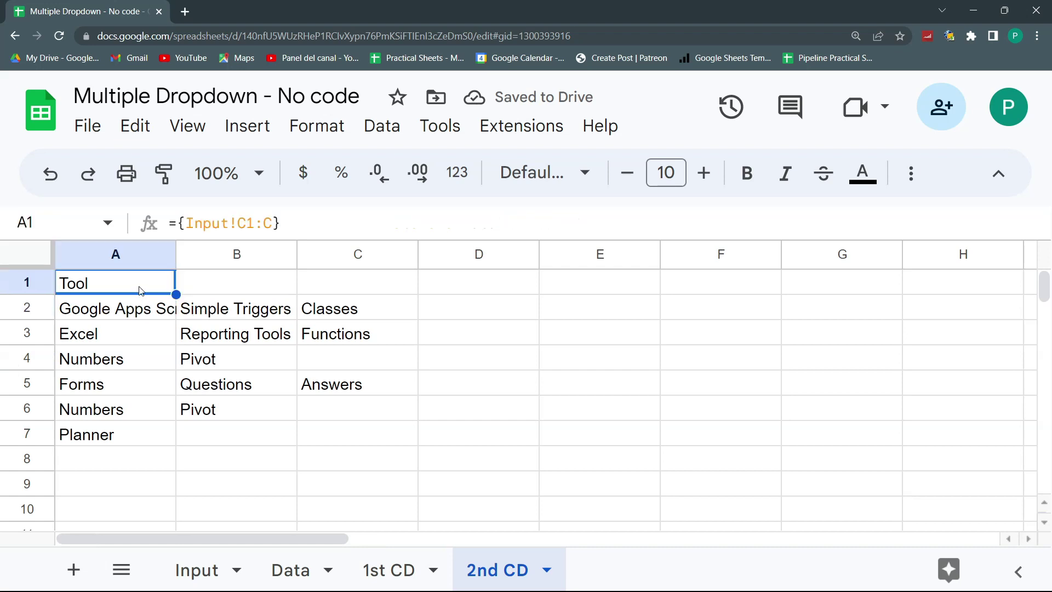
{"action": "left_click", "coordinate": [252, 314]}
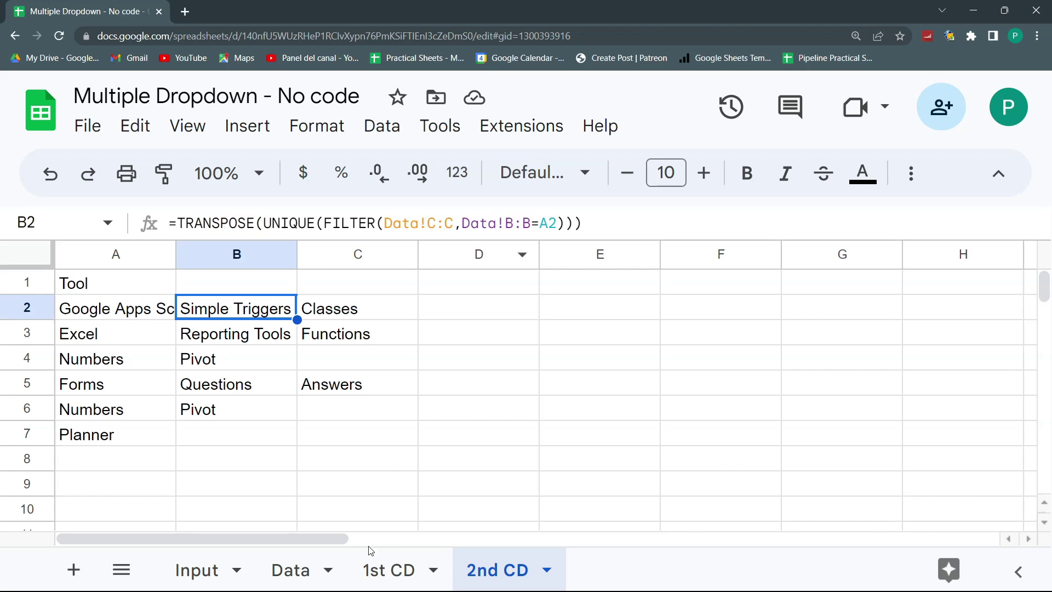
{"action": "left_click", "coordinate": [204, 572]}
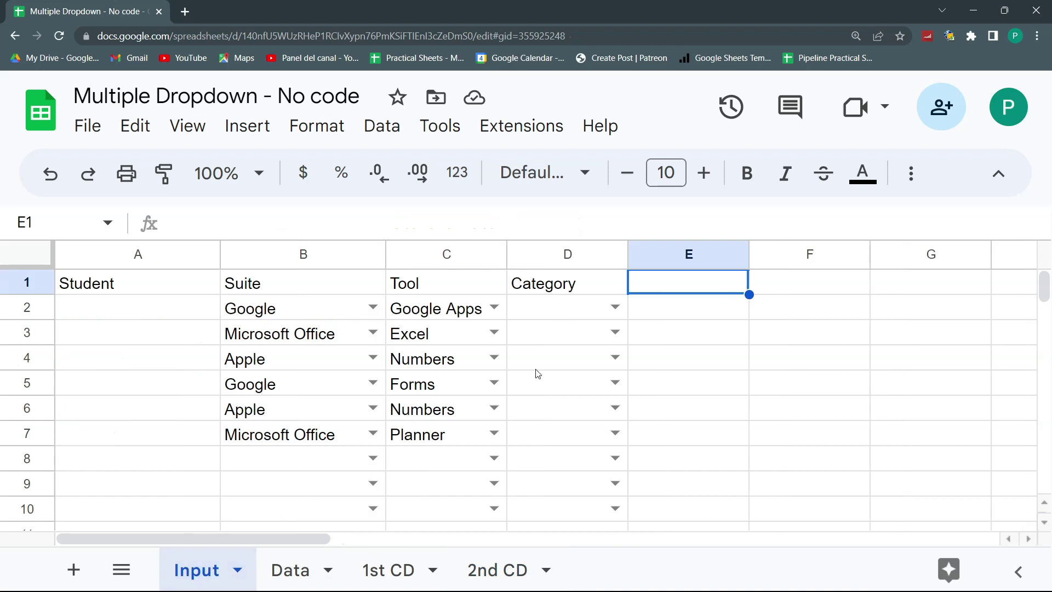
{"action": "left_click", "coordinate": [663, 305]}
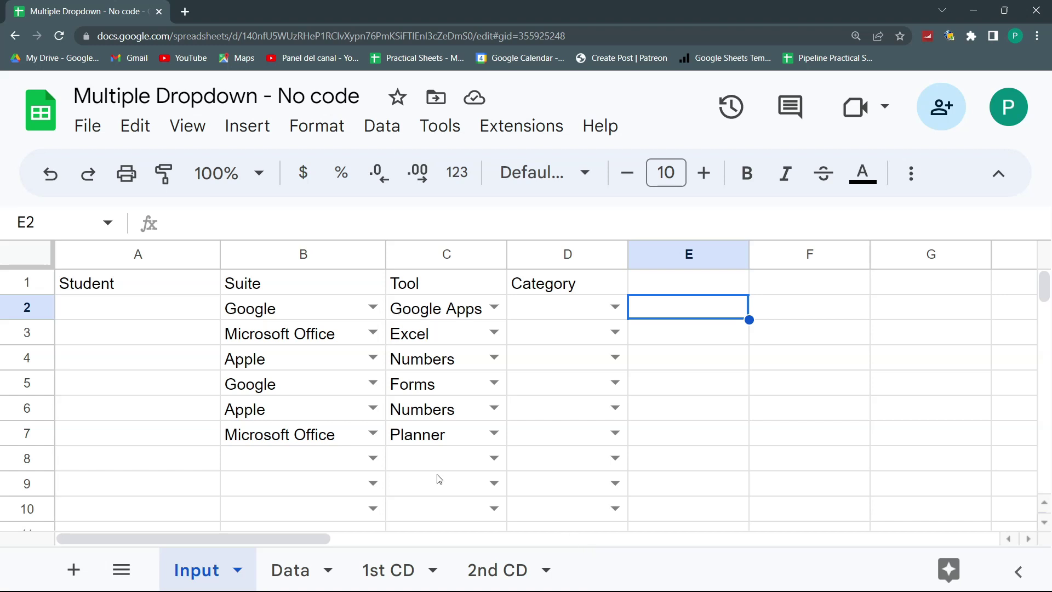
{"action": "left_click", "coordinate": [37, 328]}
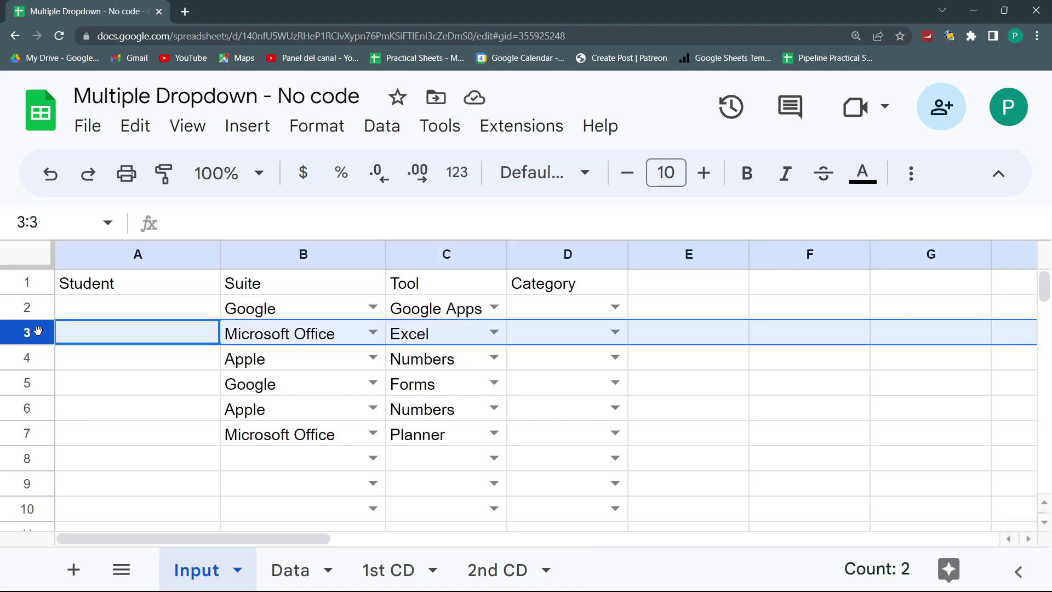
{"action": "left_click_drag", "start_coordinate": [37, 330], "coordinate": [37, 326]}
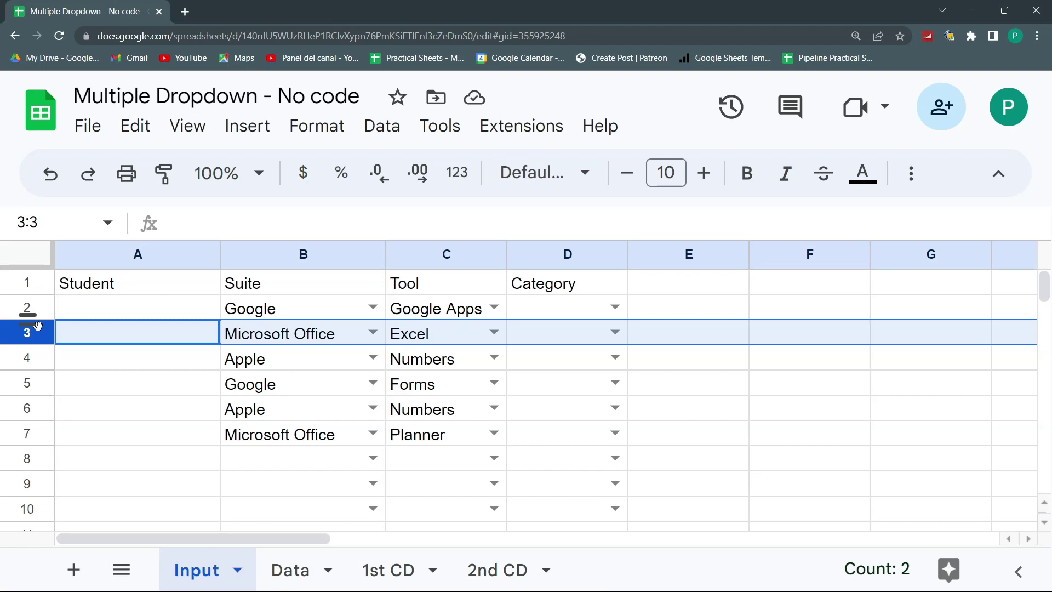